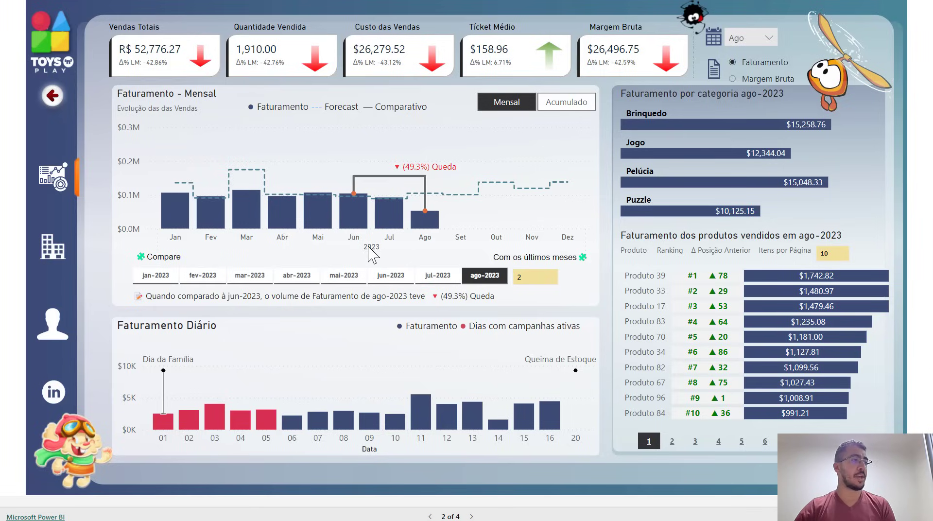
Step: Set the monthly revenue comparison to mai-2023 against the last 3 months
click(359, 278)
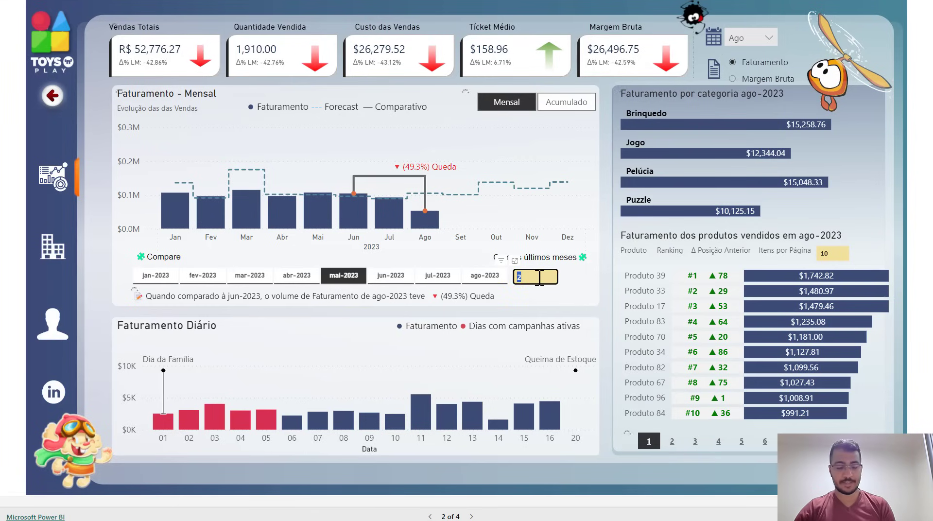
key(BackSpace)
text(3)
key(Return)
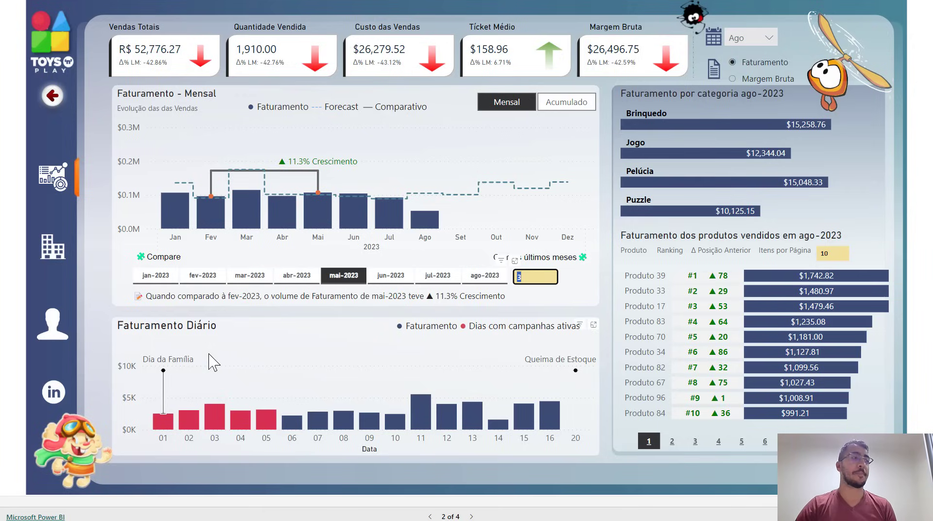
Step: Filter the dashboard to Jul and go to page 2 of the product revenue ranking
click(757, 38)
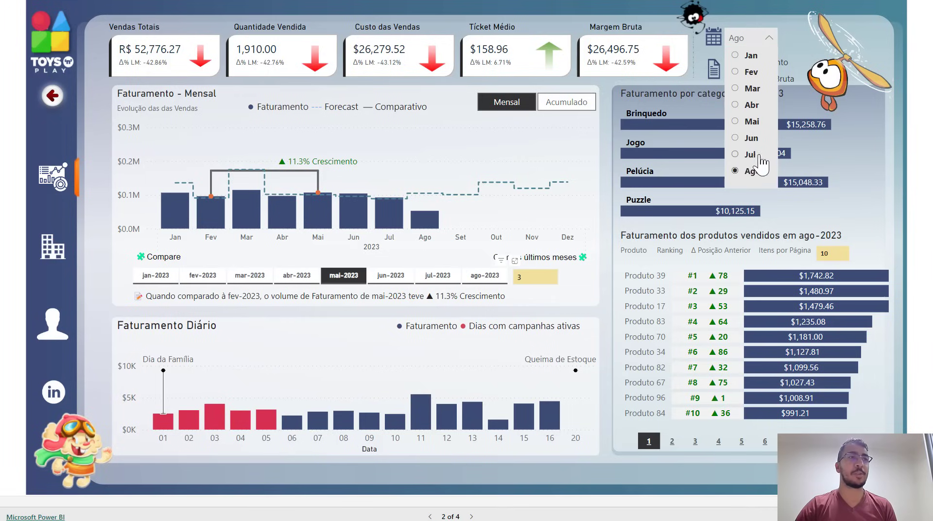
click(759, 156)
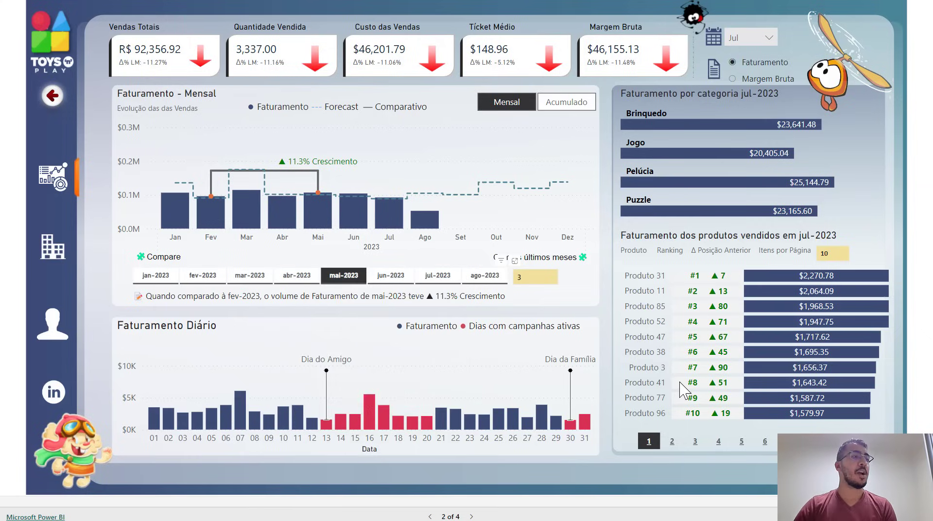
mouse_move(684, 389)
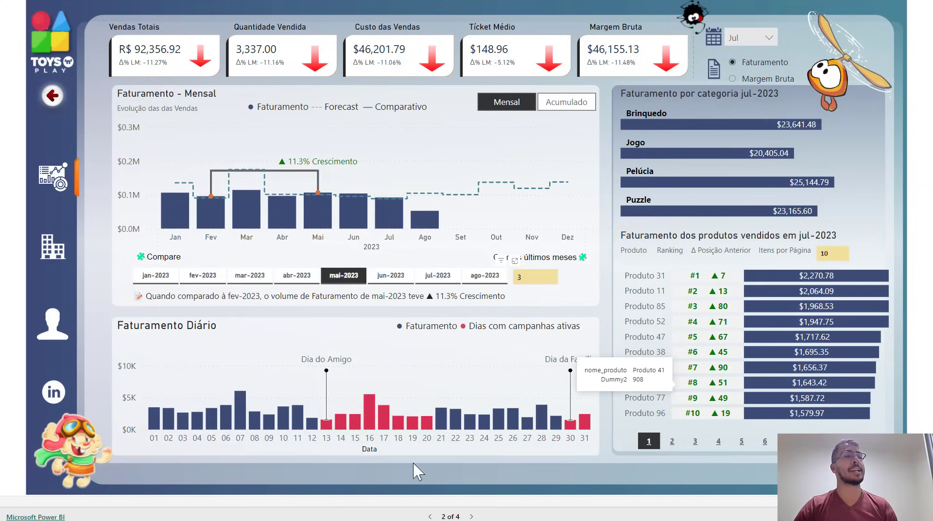
mouse_move(367, 409)
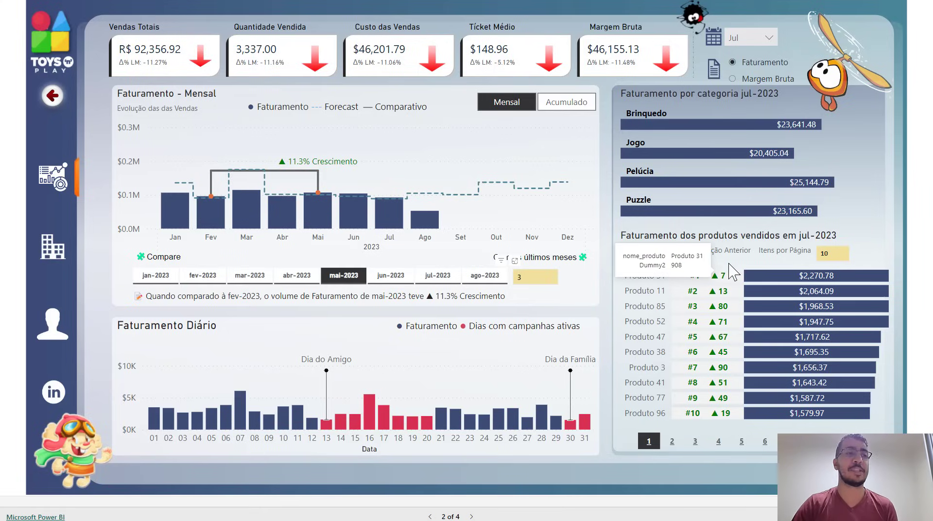
click(672, 441)
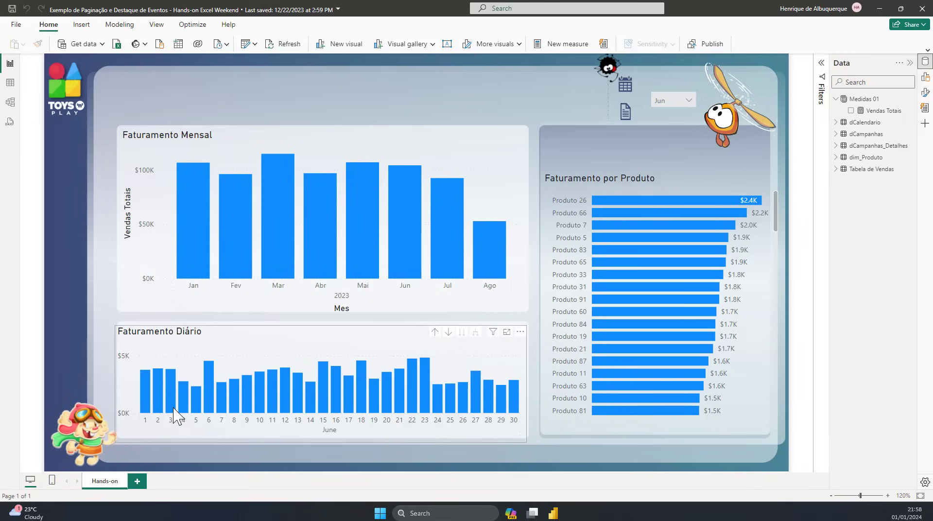
Step: Examine the rows of the dCampanhas_Detalhes table and the relationships in the Modelo diagram, ending back on the report page
mouse_move(174, 415)
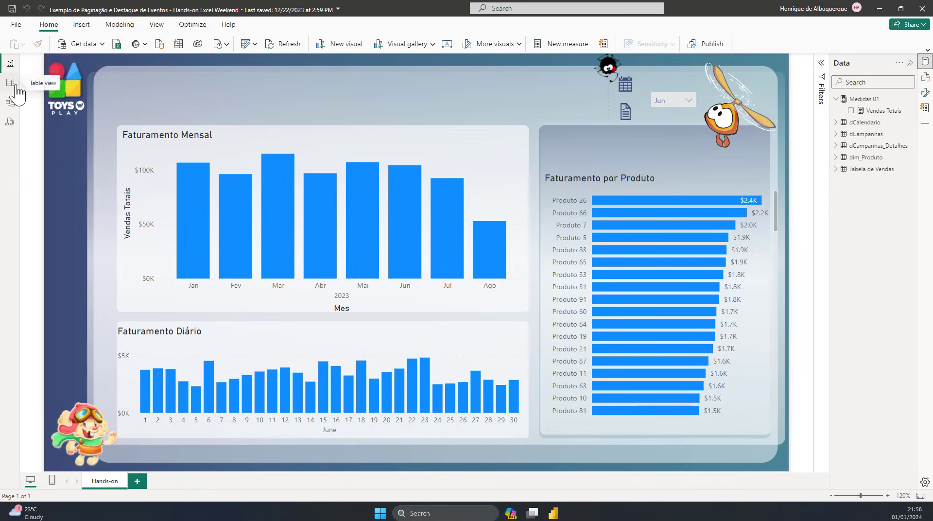
click(17, 86)
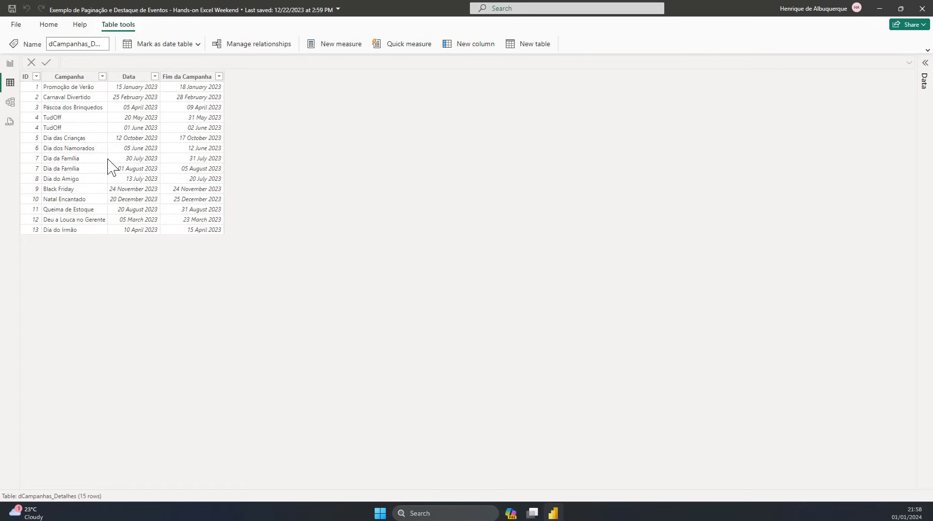
click(10, 102)
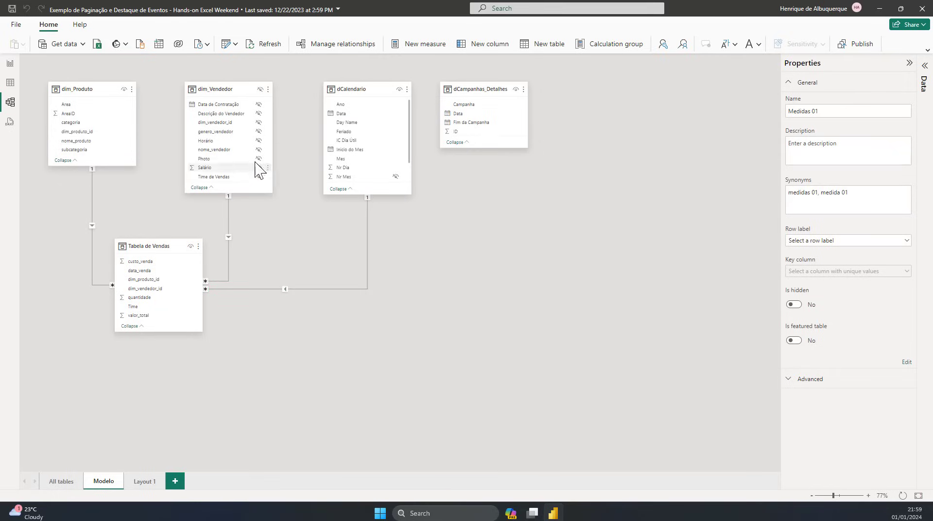
click(10, 82)
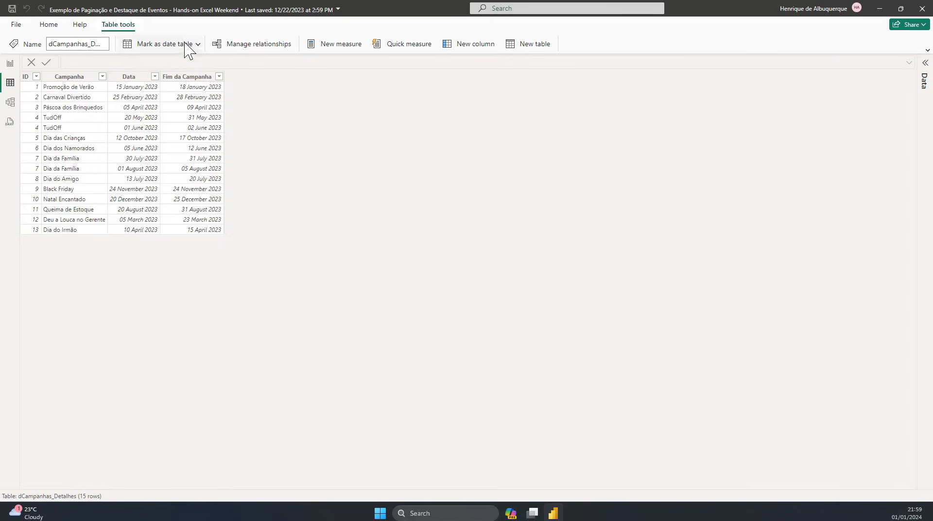
click(10, 63)
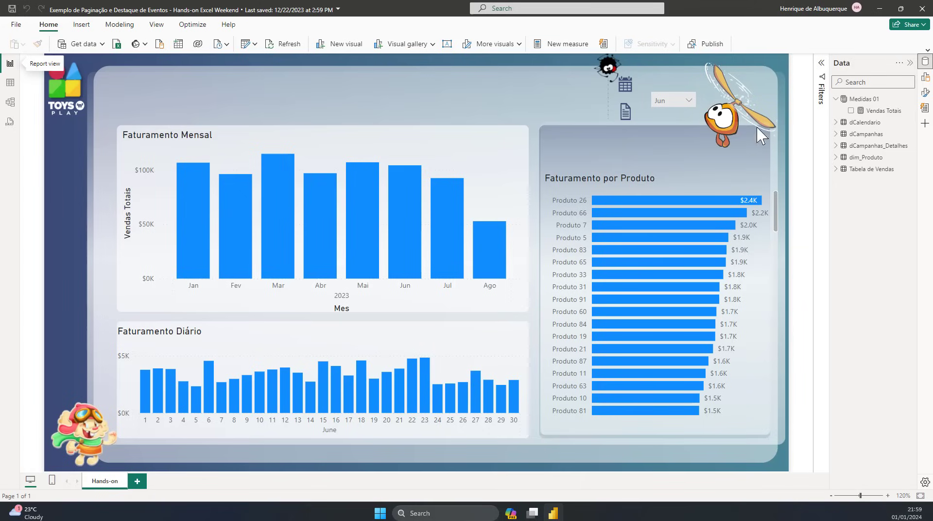
Step: Create a measure named Highlight Campanhas in the Medidas 01 table, with blank lines below its name for the formula
click(864, 98)
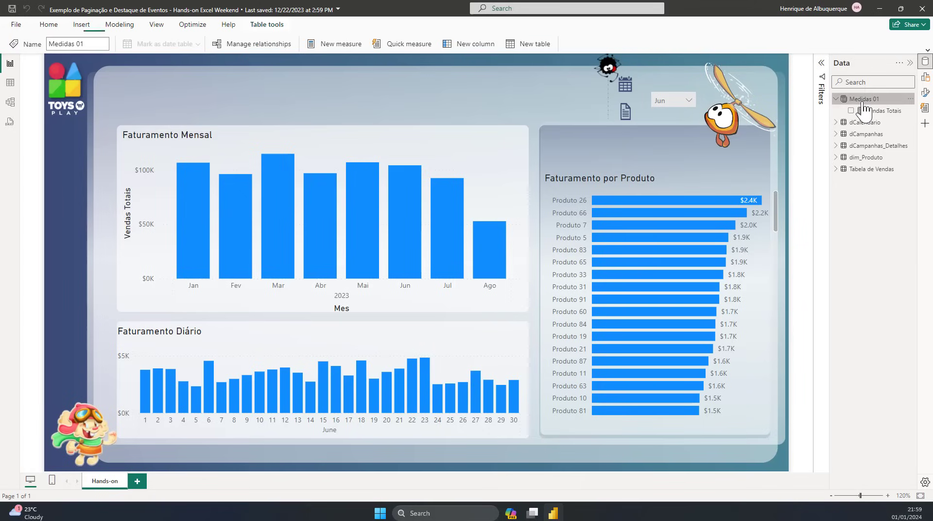
click(341, 44)
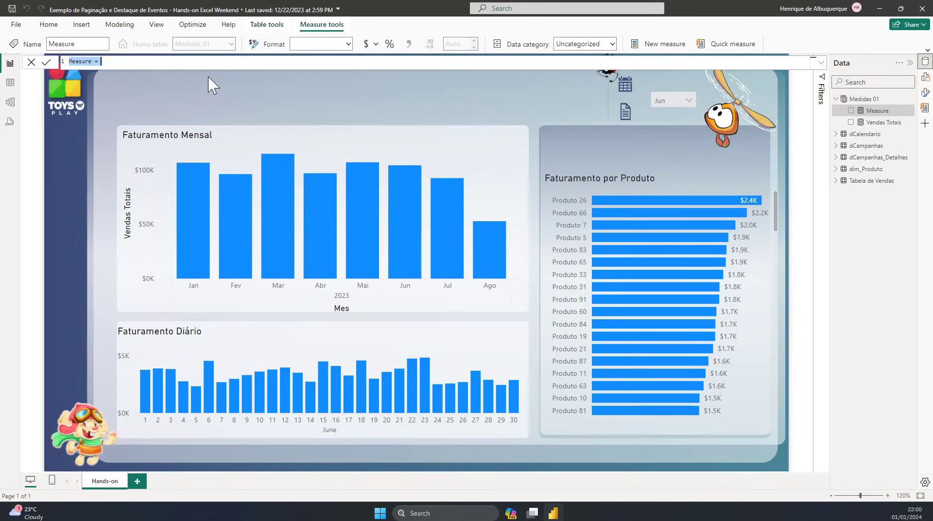
text(Highlight Campanhas =)
key(shift+Return)
key(shift+Return)
key(shift+Return)
key(shift+Return)
key(shift+Return)
key(shift+Return)
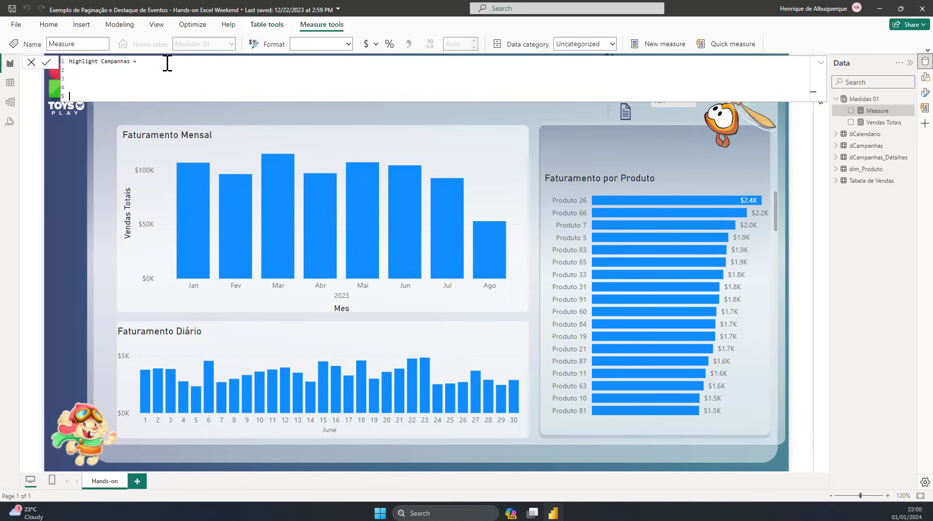
key(Up)
key(Up)
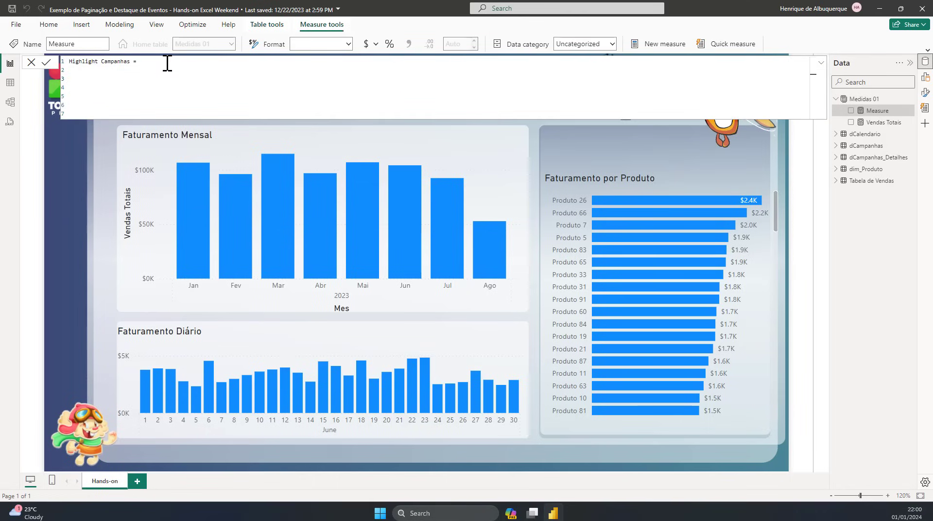
Step: Declare the variable _DataContexto in the measure as MAX(dCalendario[Data])
text(var)
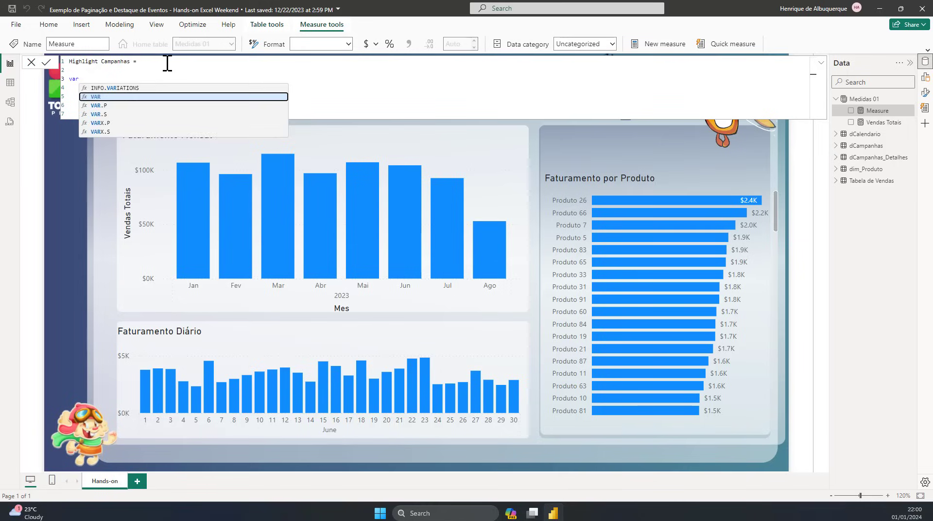
text( _Data)
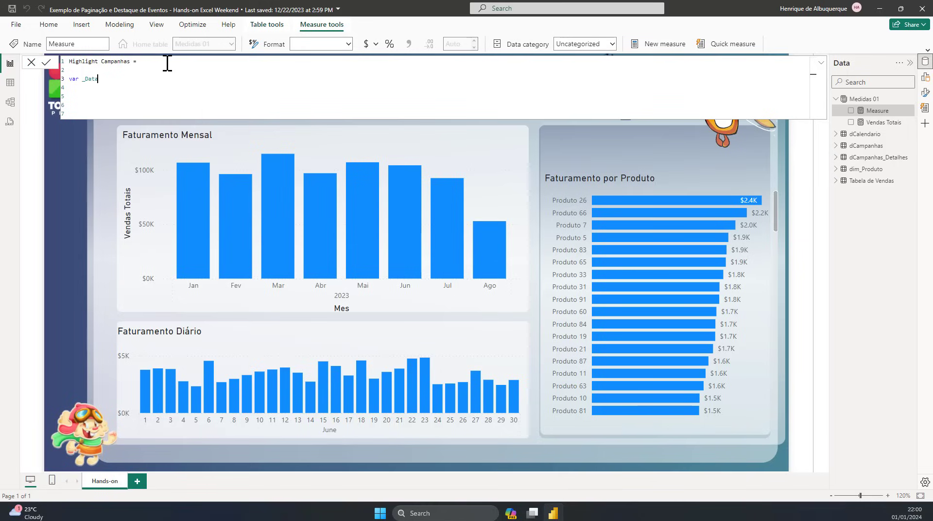
text(Contexto = MAX()
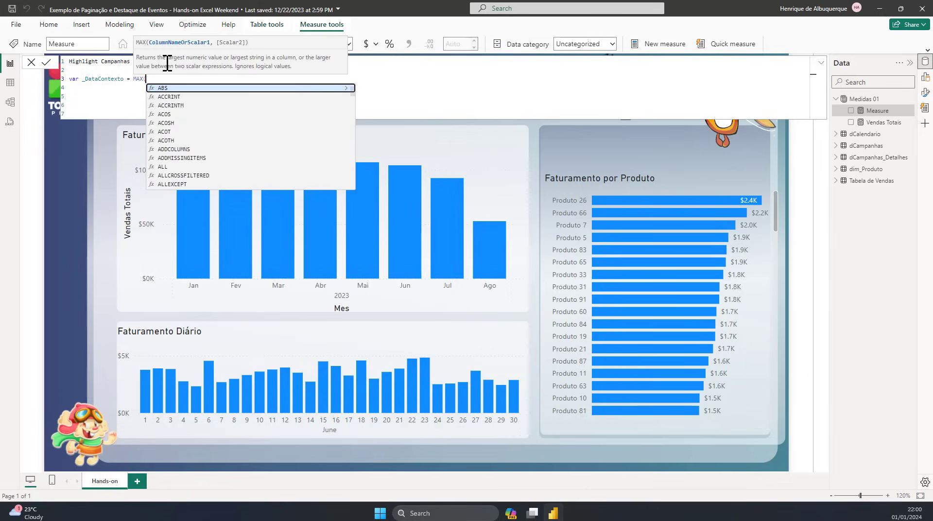
text(dCalendario[Data])
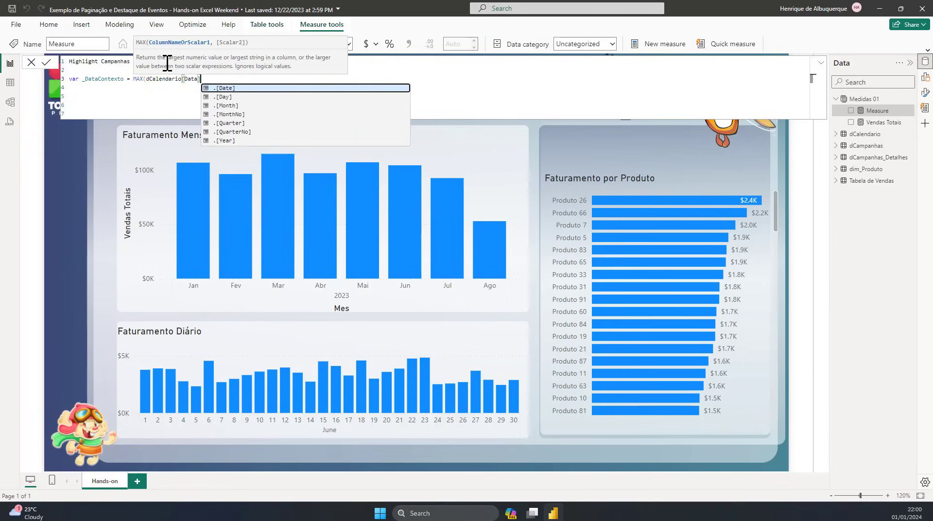
text())
key(Return)
key(Return)
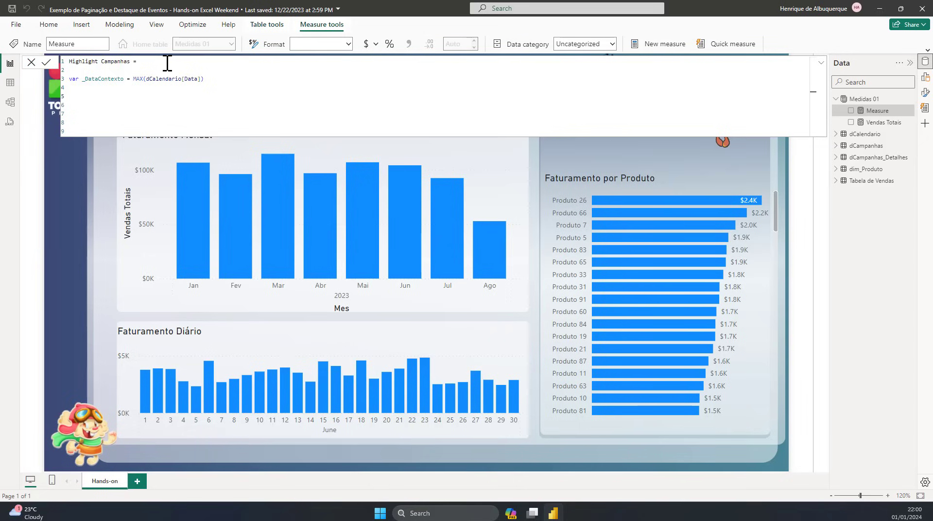
Step: Begin a second VAR line and rewrite the keyword of the _DataContexto declaration in uppercase
text(VAR)
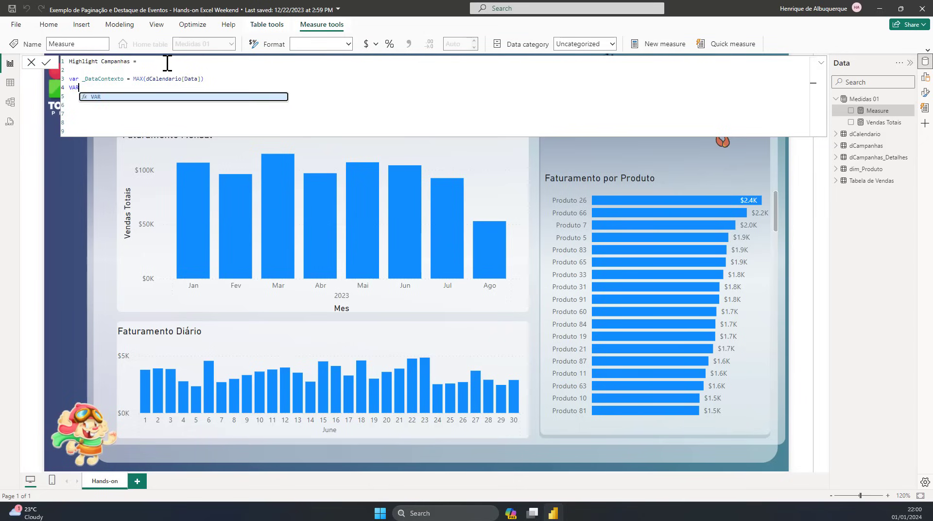
key(Up)
key(BackSpace)
key(BackSpace)
key(BackSpace)
text(va)
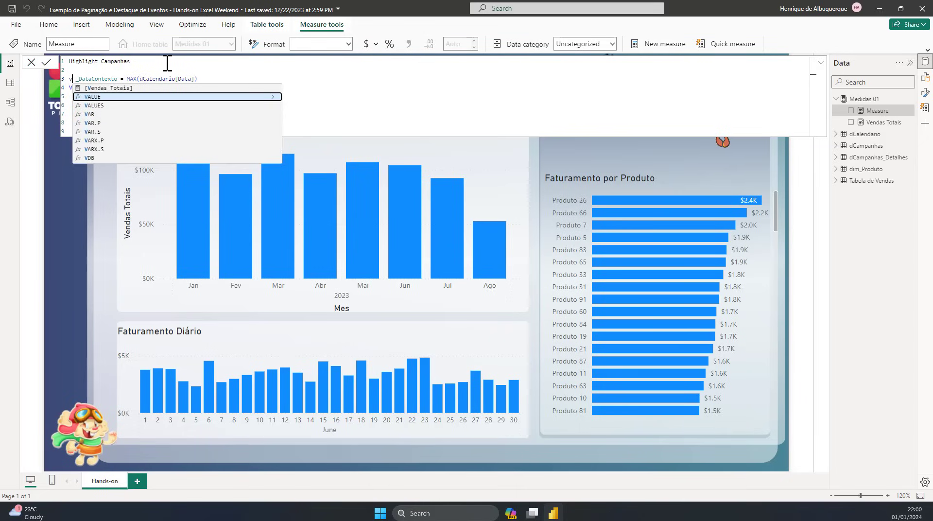
key(BackSpace)
key(BackSpace)
text(VAR)
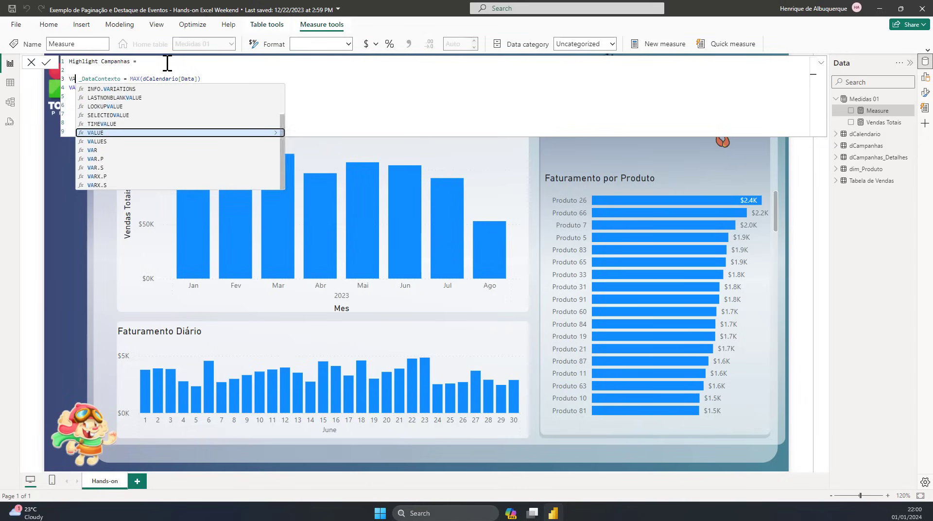
key(Down)
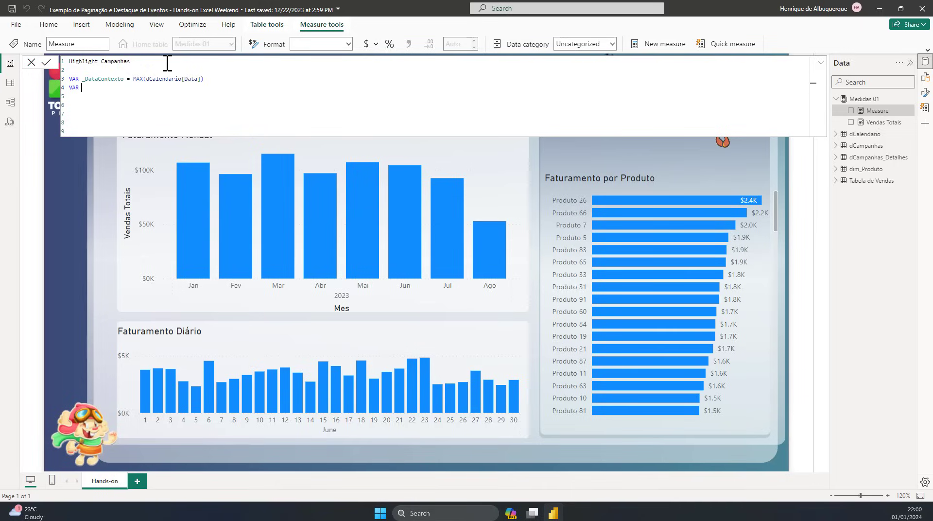
Step: Name the second variable _nr_eVENTOS and assign it a SUMX over the dCampanhas_Detalhes table
text(_nr_eVENTOS  = SUM)
key(Down)
key(Down)
key(Down)
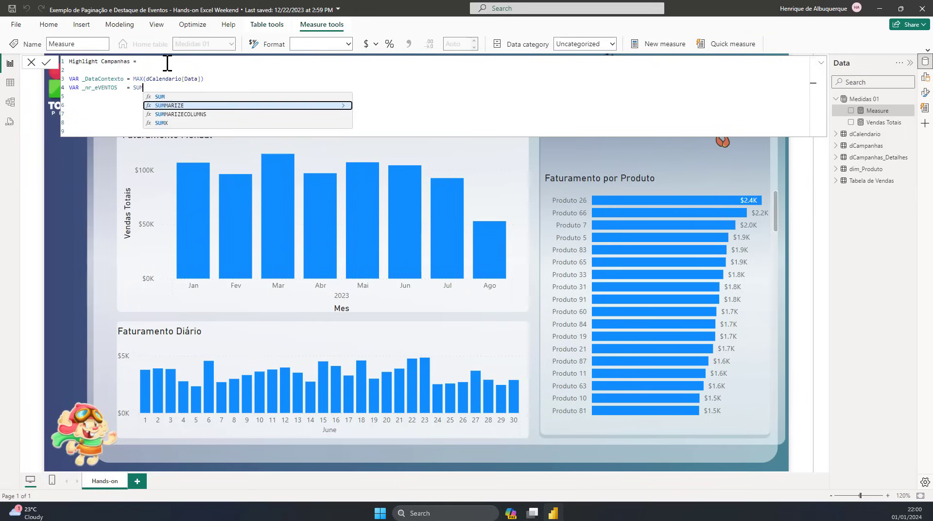
key(Tab)
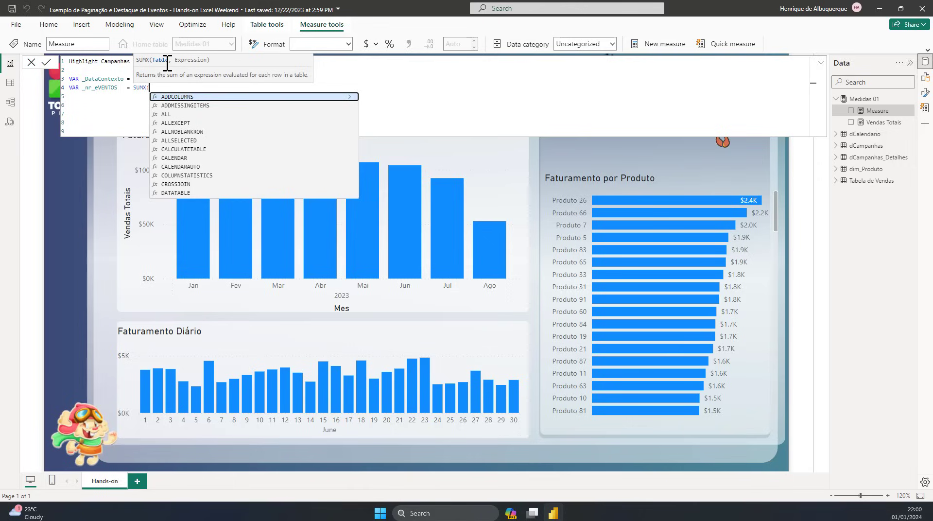
text(dCampanhas_Detalhes)
key(Down)
key(Down)
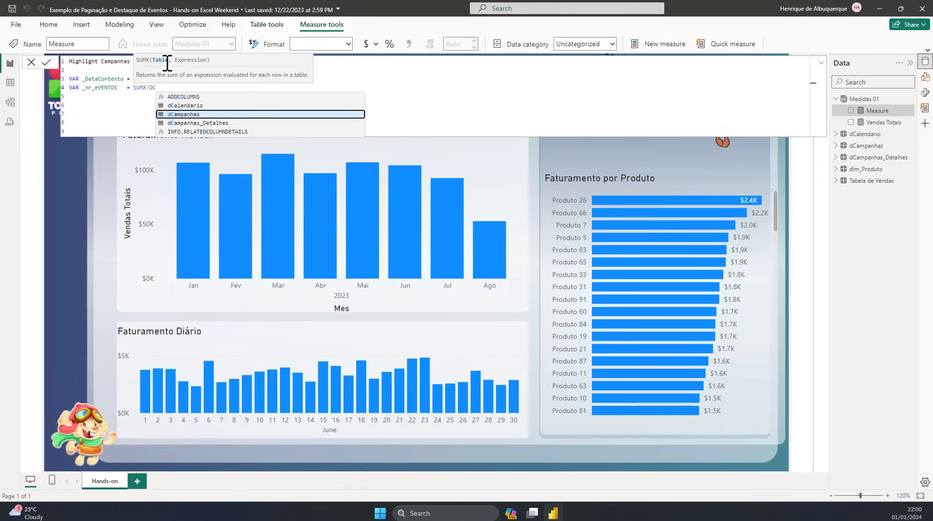
key(Tab)
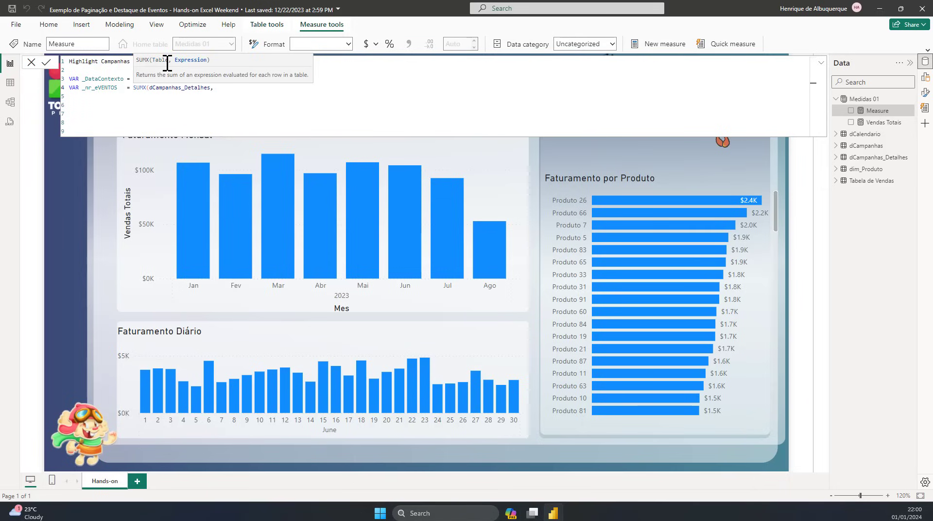
Step: Begin the SUMX expression with an INT function that tests _DataContexto with the IN operator
text(INT)
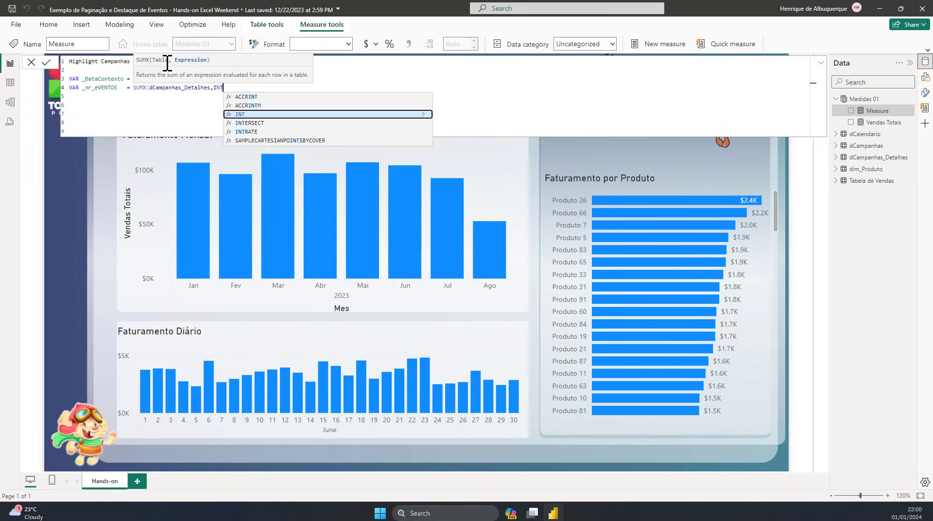
text(()
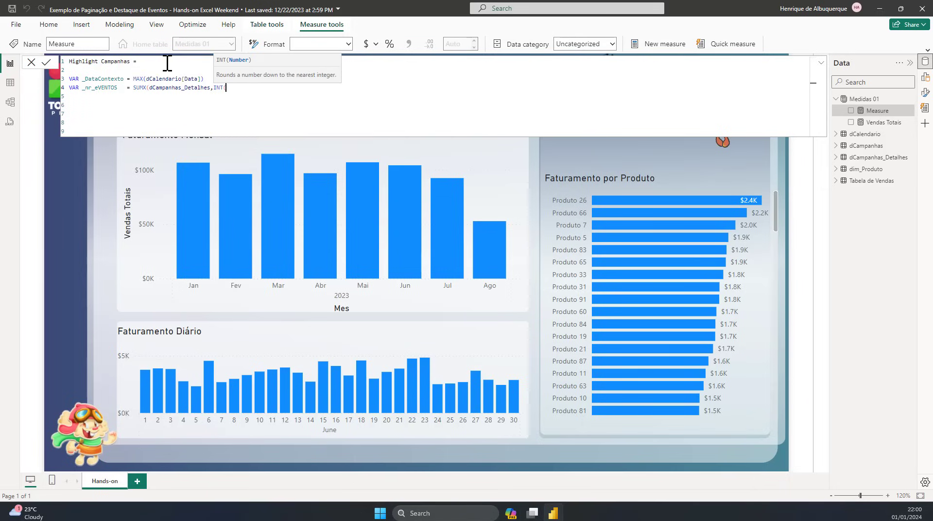
double_click(94, 79)
key(ctrl+c)
click(258, 94)
click(245, 86)
key(ctrl+v)
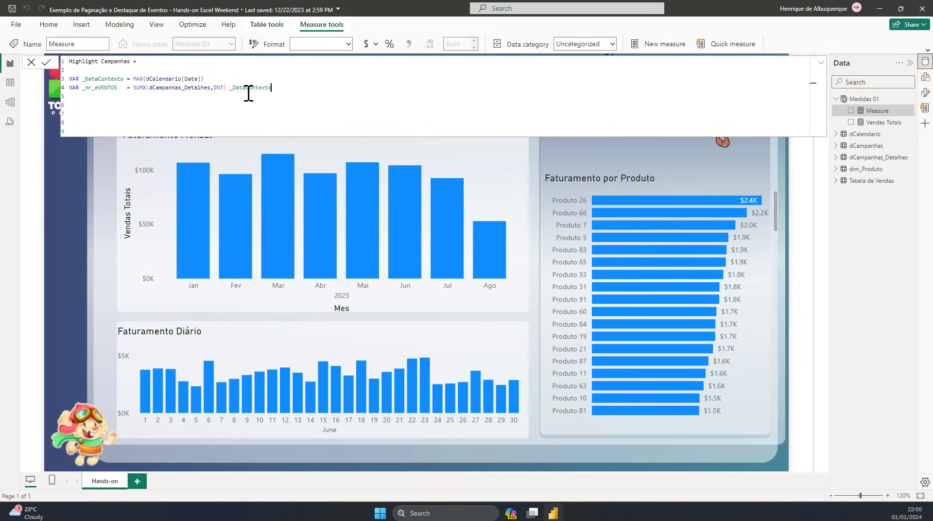
click(231, 89)
key(BackSpace)
click(286, 82)
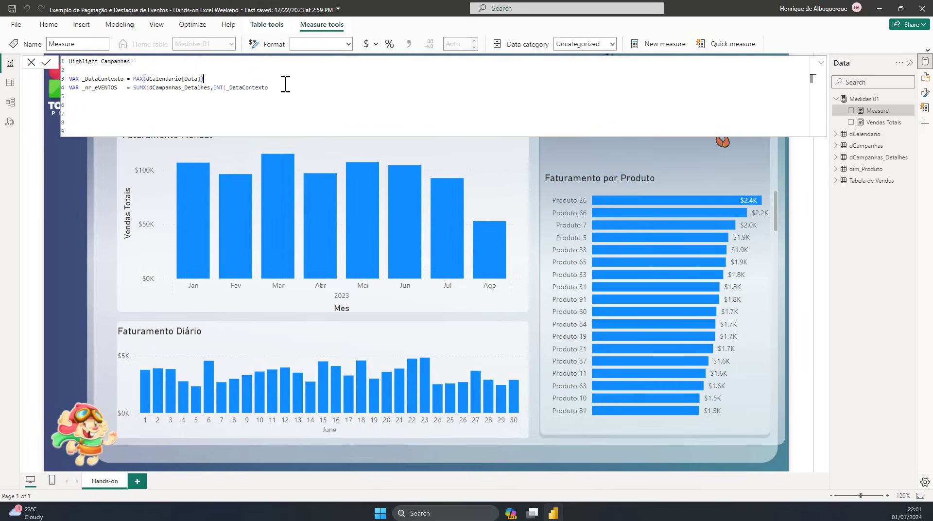
click(285, 89)
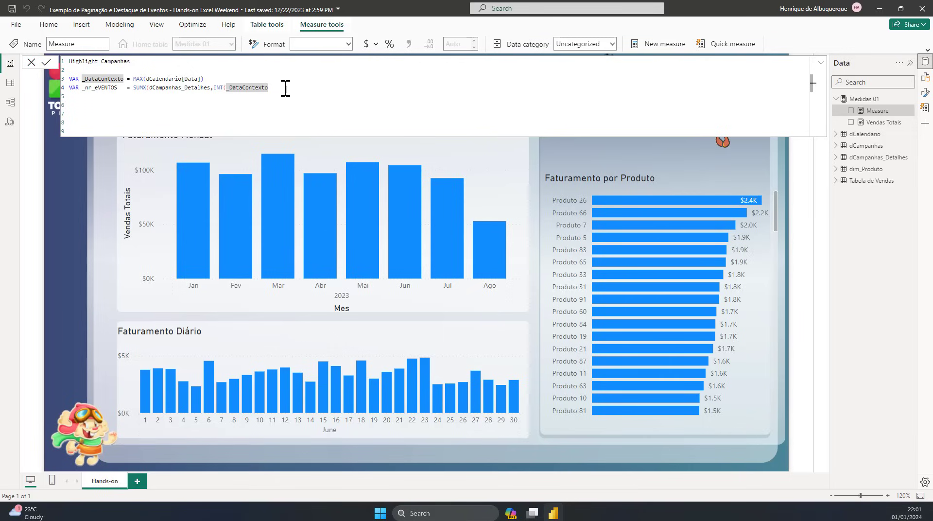
text(IN )
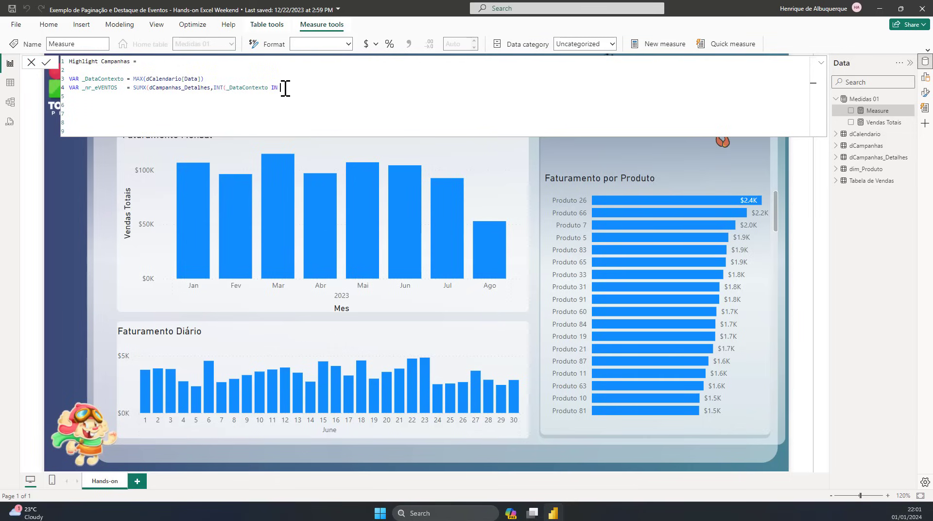
text(CALENDAR()
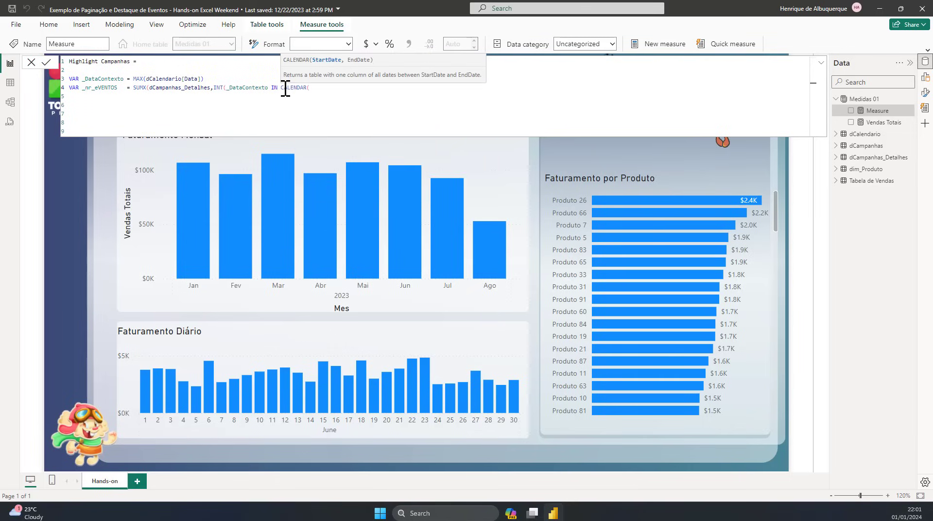
text(dCampanhas_Detalhes[Data])
Step: Complete the IN test with CALENDAR(dCampanhas_Detalhes[Data], dCampanhas_Detalhes[Fim da Campanha]) and close all the open functions
key(Down)
key(Down)
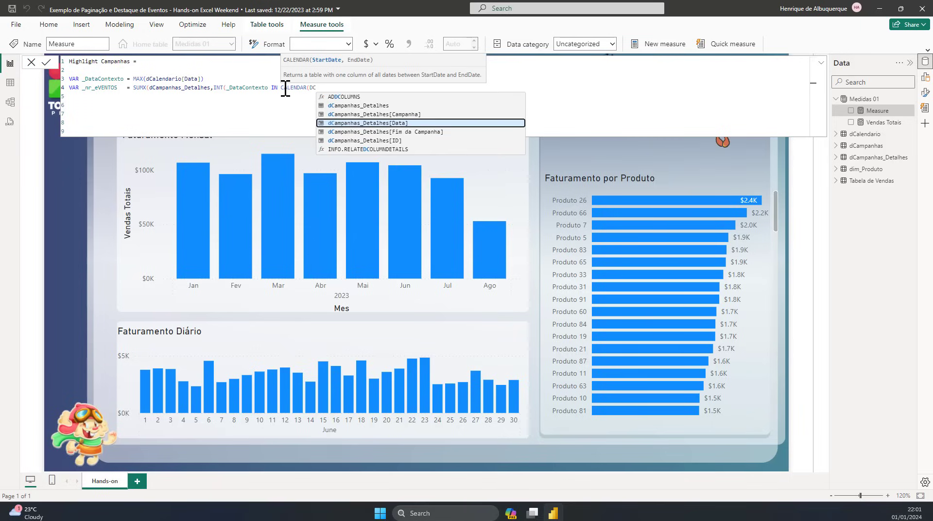
key(Tab)
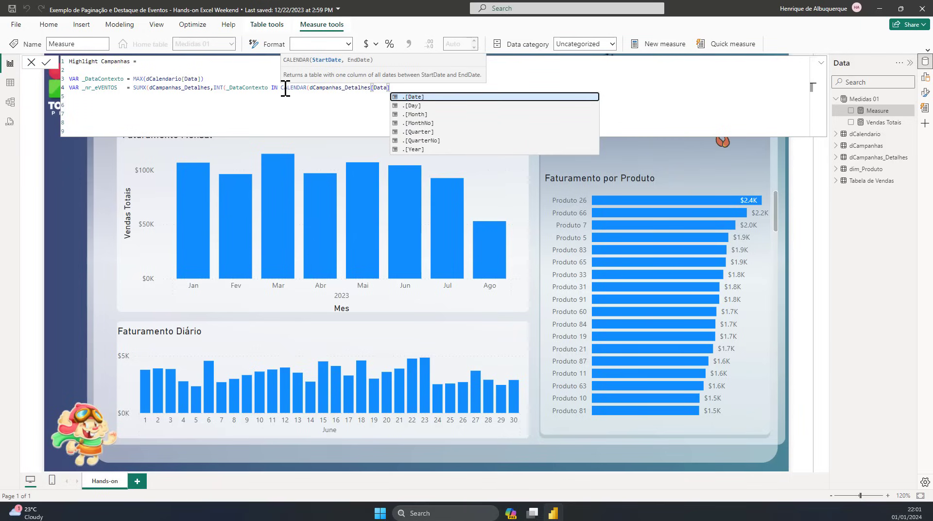
text(, DCA)
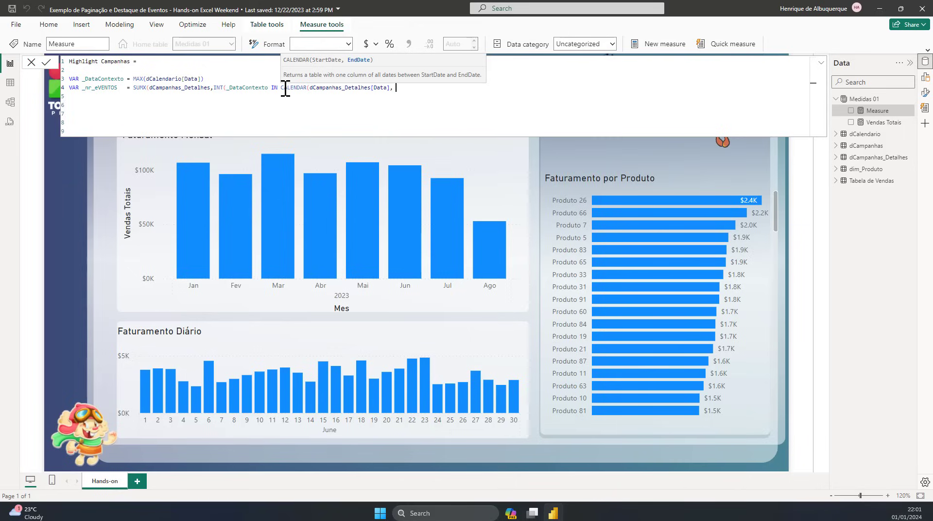
key(Down)
key(Down)
key(Tab)
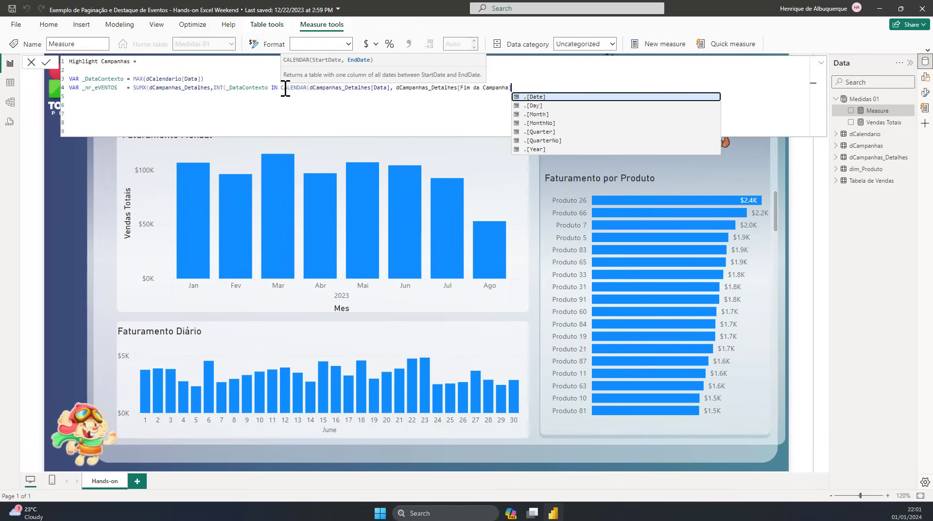
text()))
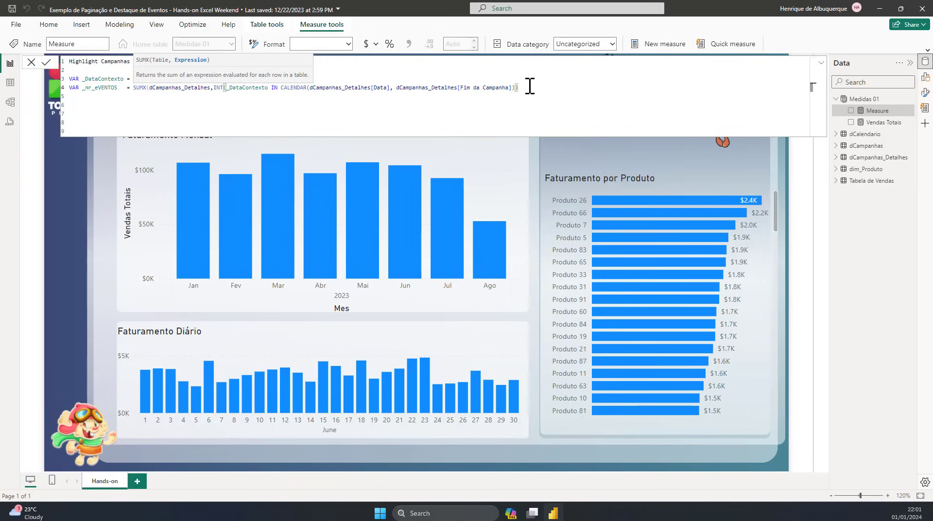
text())
Step: Add a RETURN statement below the variable declarations, separated by a blank line
key(shift+Return)
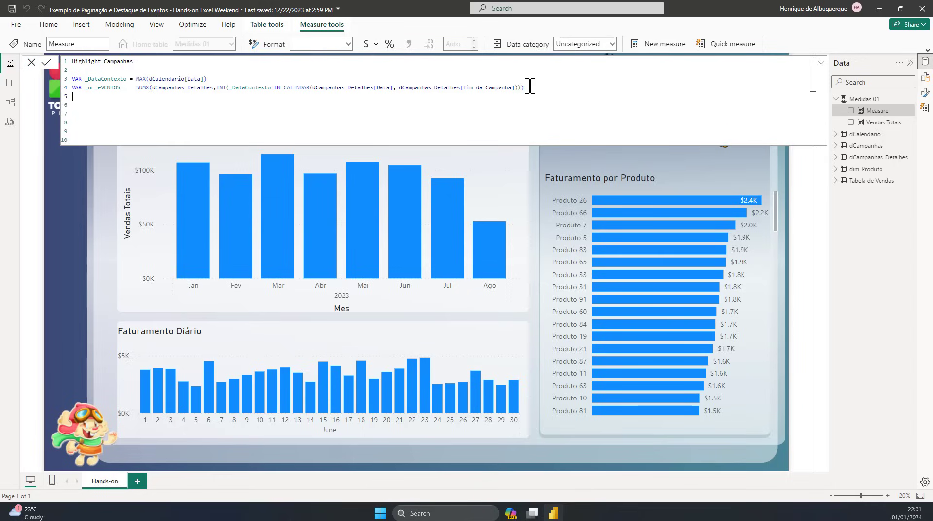
key(shift+Return)
text(rET)
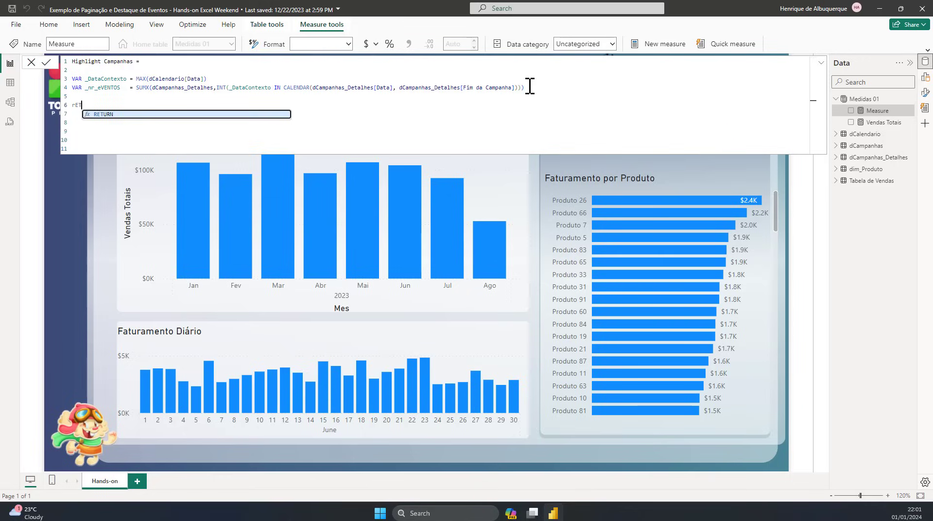
key(Tab)
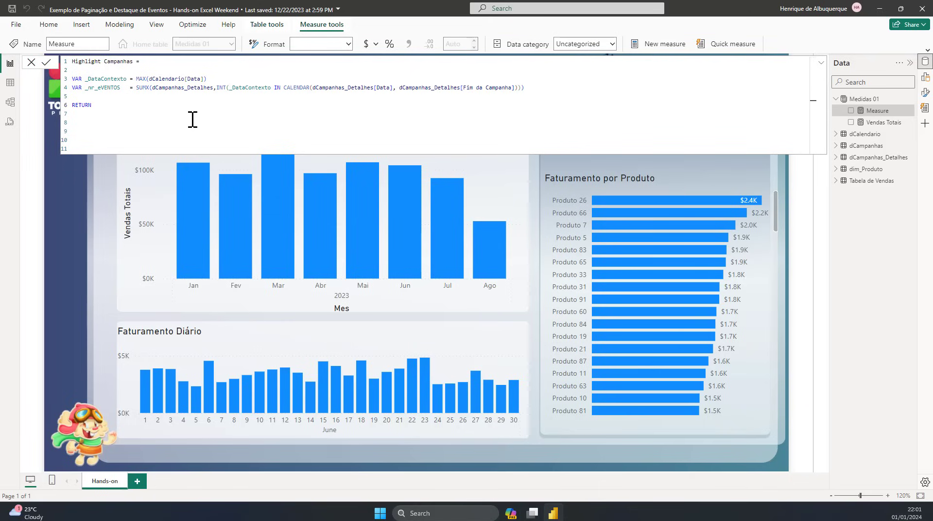
Step: Rename the second variable to _NR_EVENTOS, all in uppercase
double_click(91, 88)
click(91, 89)
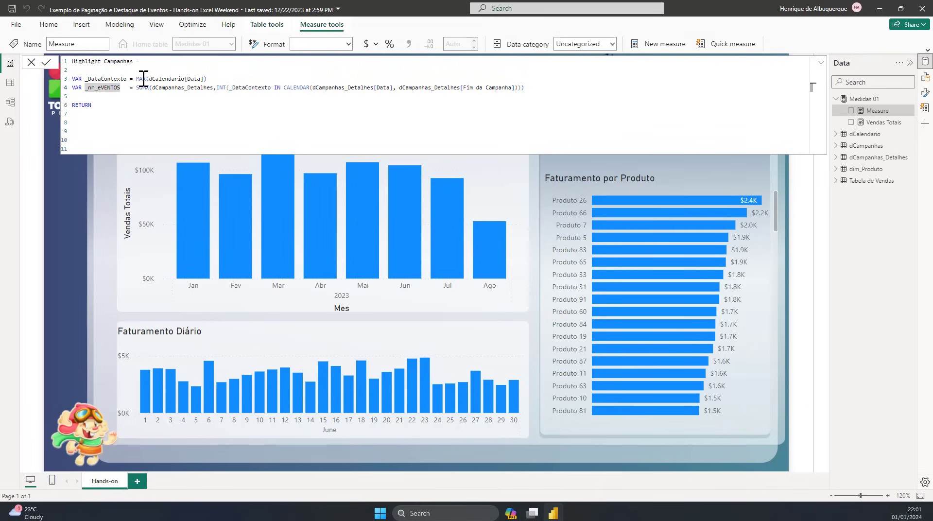
key(Delete)
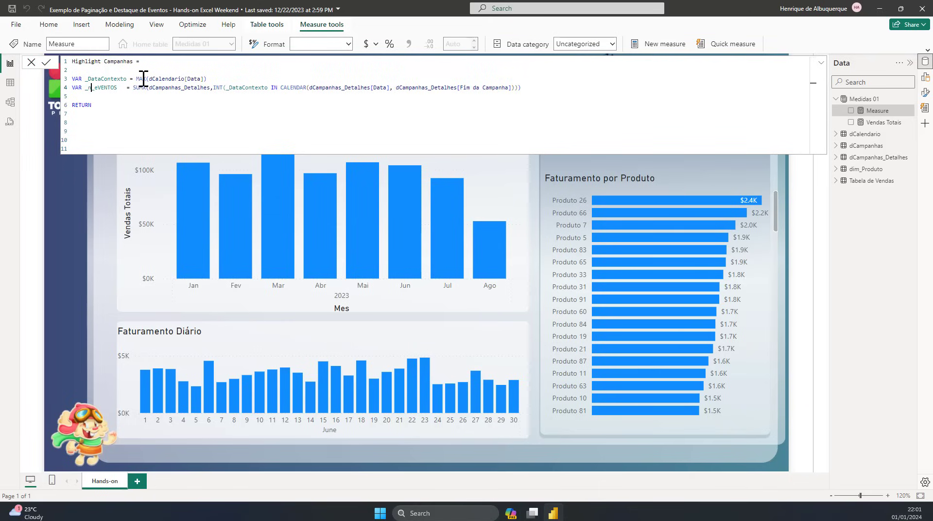
key(BackSpace)
text(NR)
key(Delete)
text(E)
Step: Make the measure return the _NR_EVENTOS variable
double_click(102, 88)
key(ctrl+c)
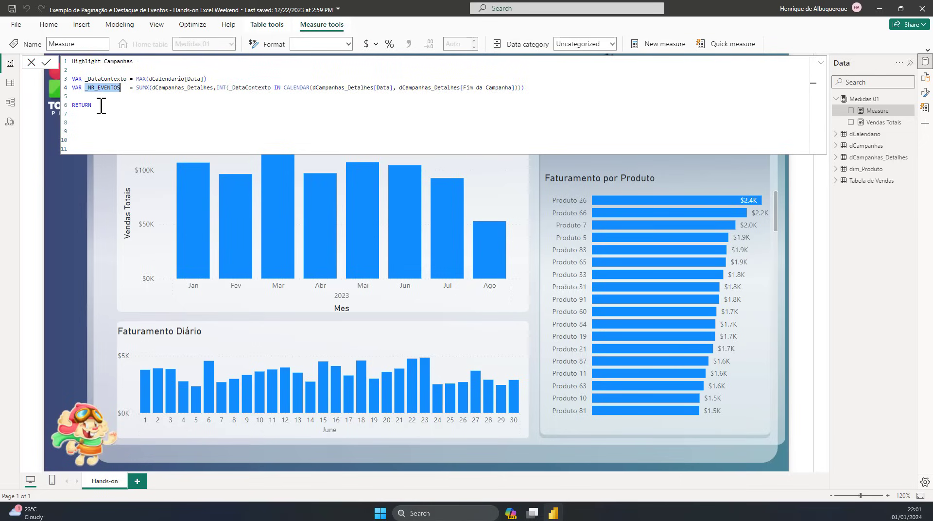
click(105, 105)
key(ctrl+v)
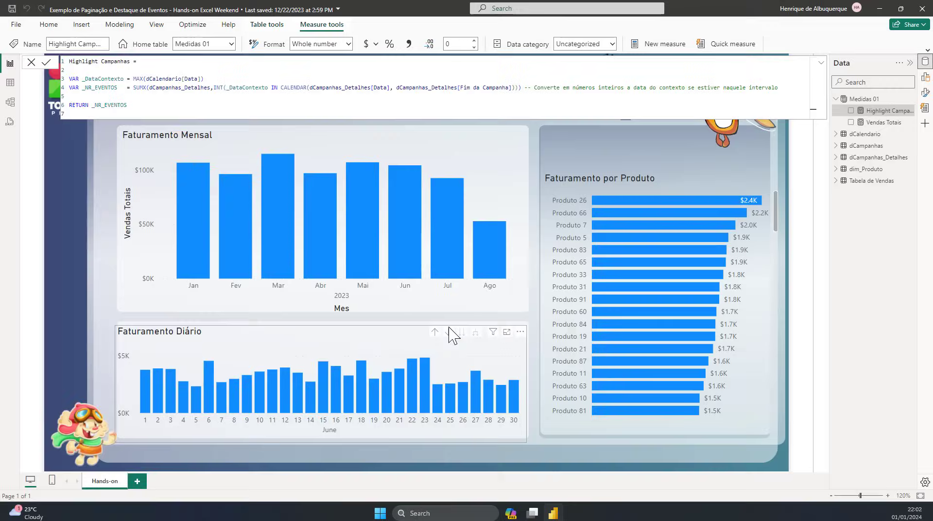
Step: Open the conditional formatting settings for the column color of the Faturamento Diário chart
click(383, 336)
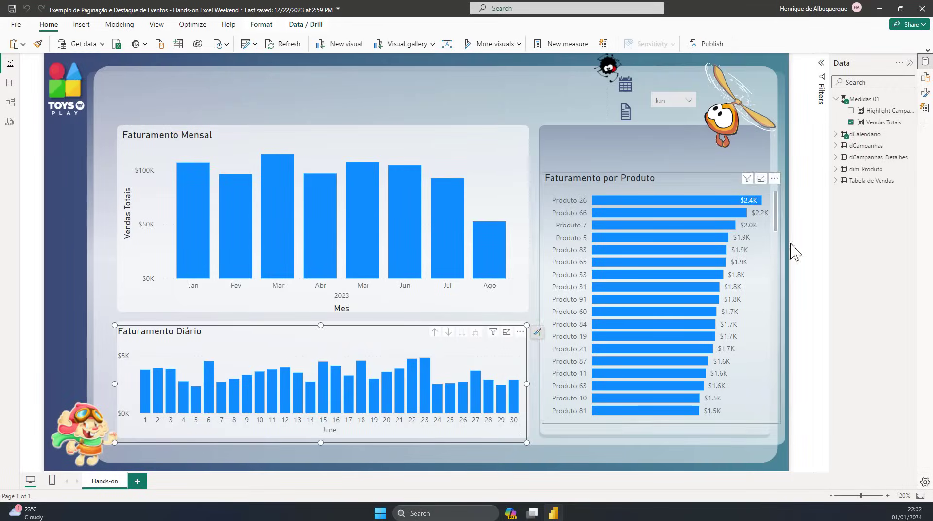
click(925, 92)
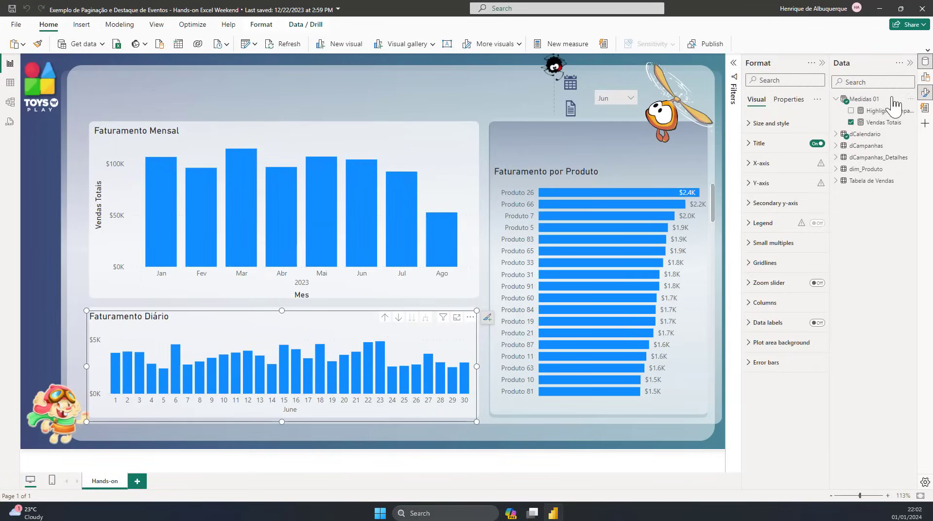
click(785, 302)
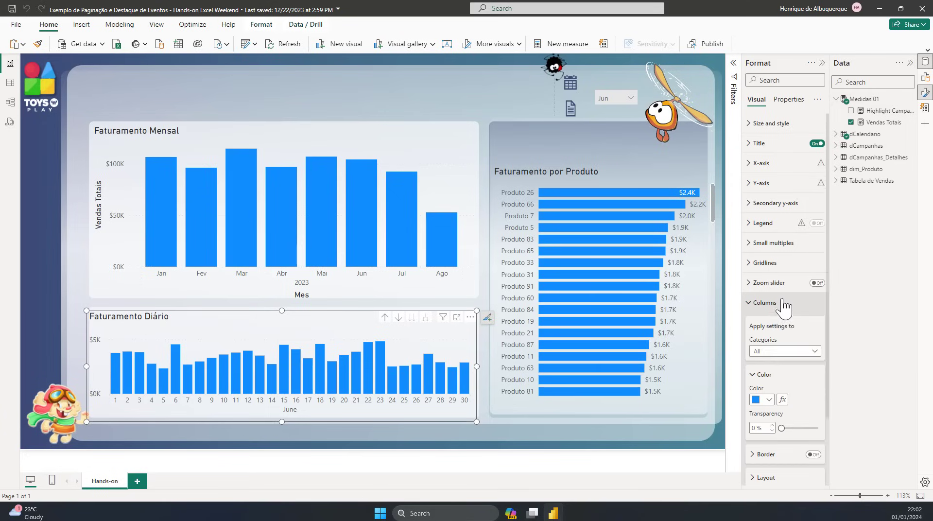
scroll(797, 316, down, 2)
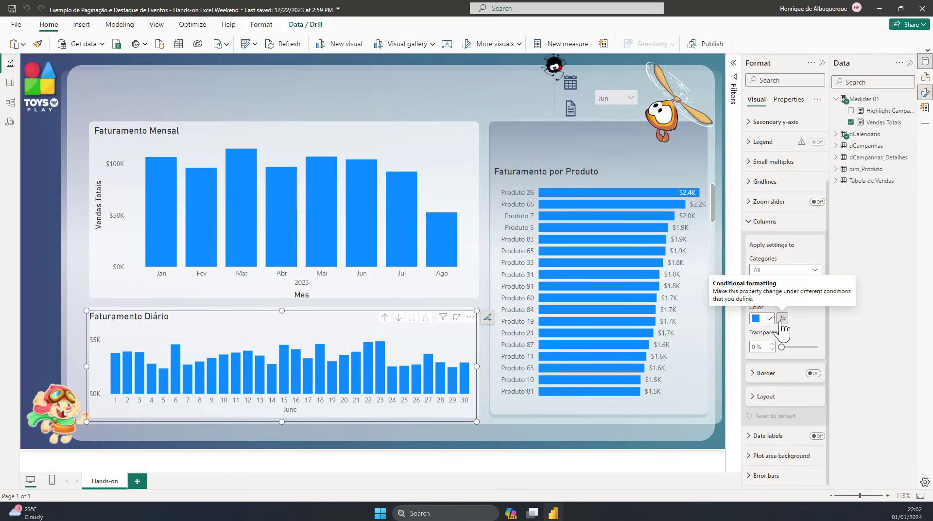
click(781, 321)
Step: Set the format style to Gradient and base it on the Highlight Campanhas measure
click(374, 142)
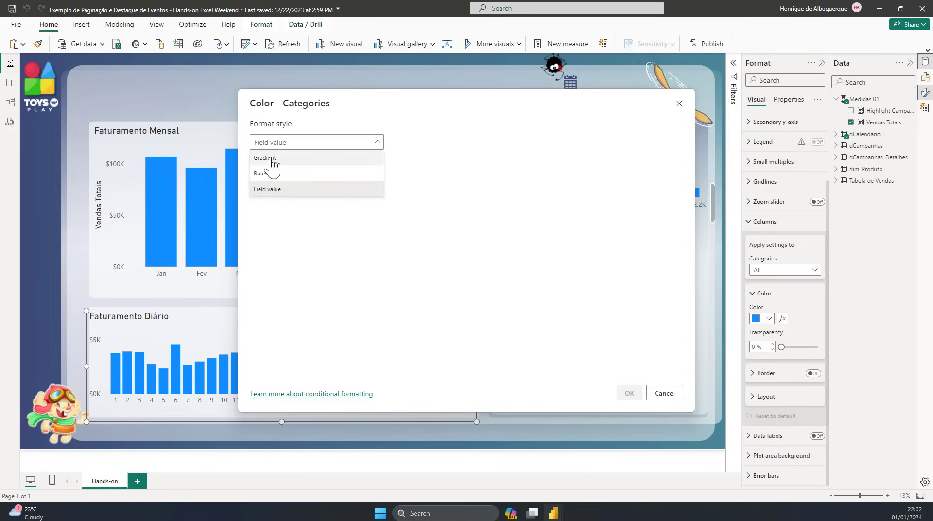
click(270, 158)
click(312, 185)
text(hi)
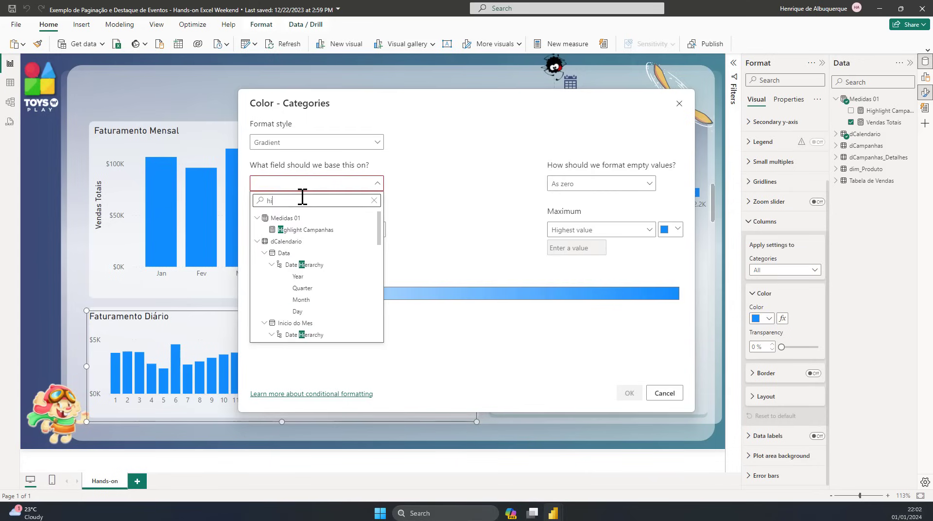
click(301, 229)
Step: Set the gradient's minimum color to dark blue and its maximum color to red, and apply the formatting to the chart
click(377, 231)
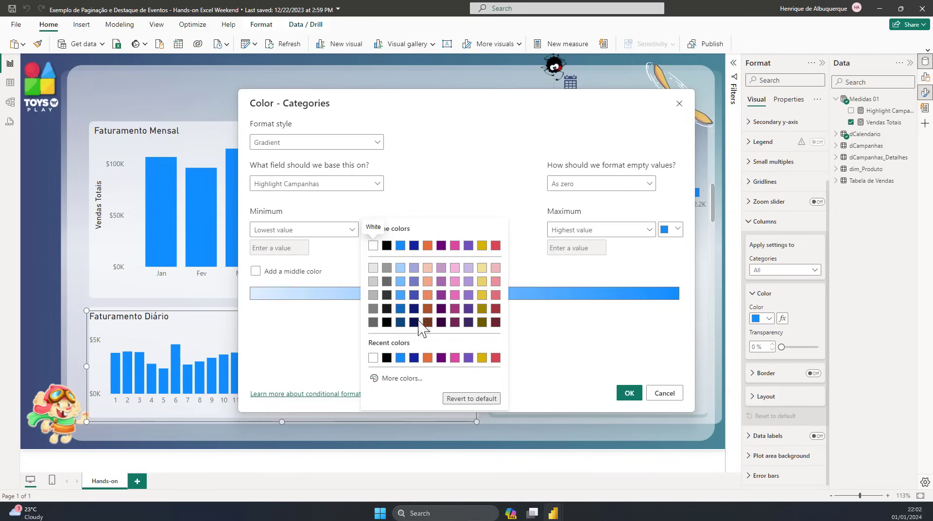
click(400, 322)
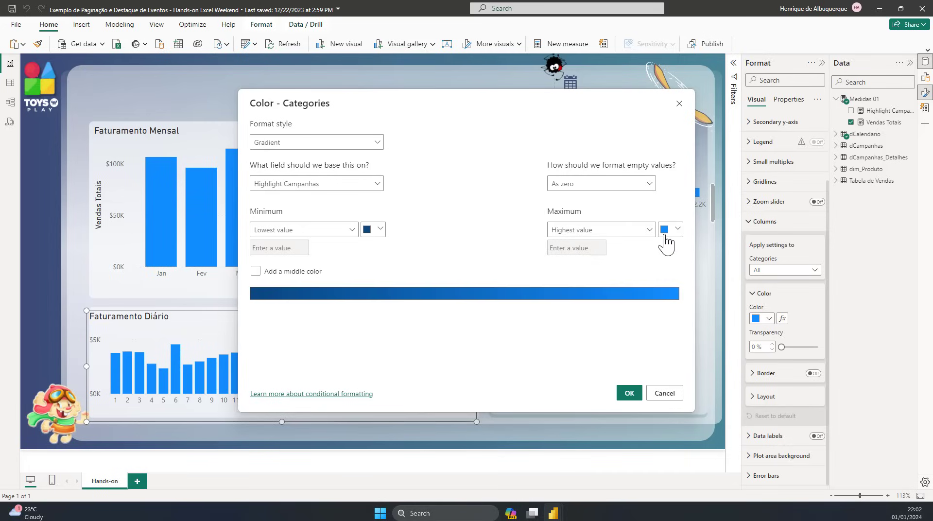
click(672, 232)
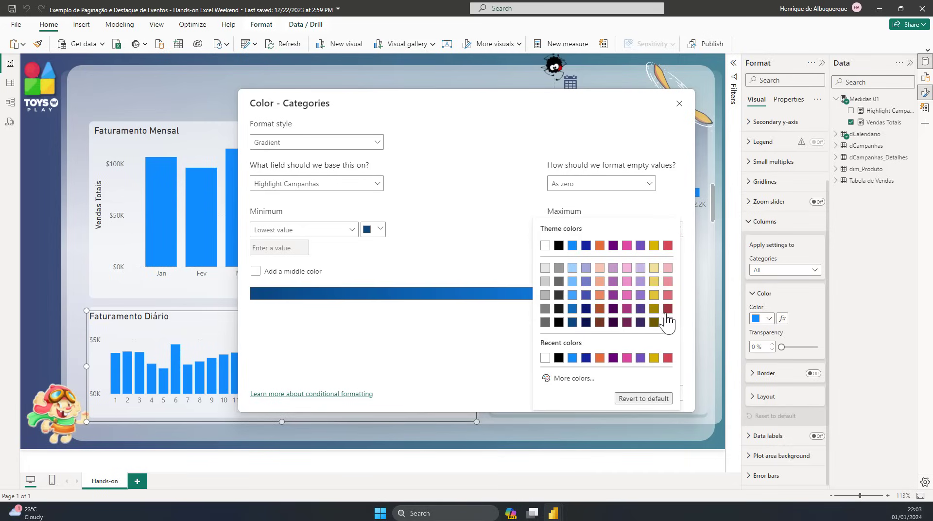
click(667, 245)
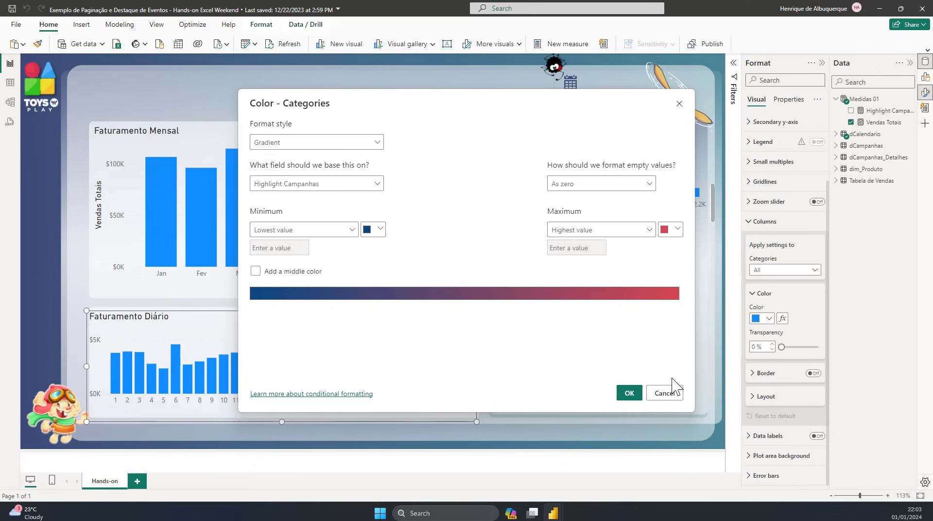
click(629, 393)
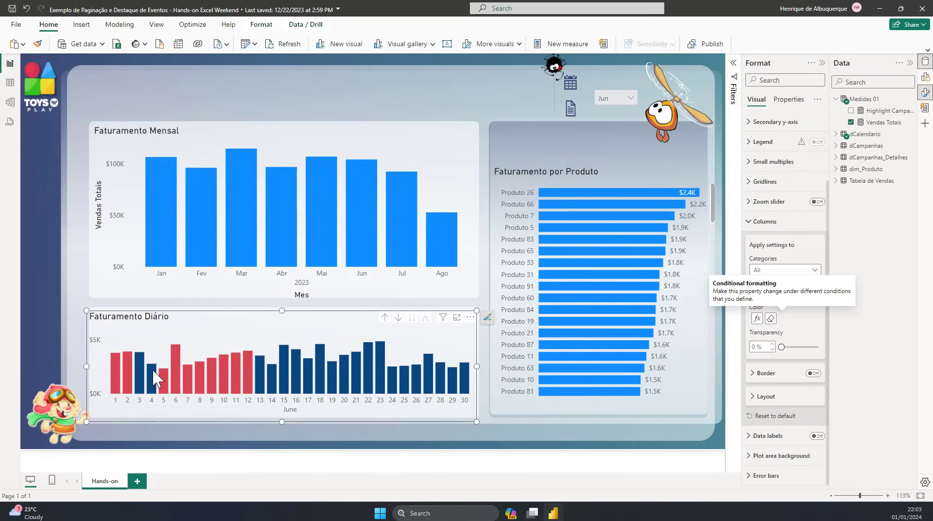
mouse_move(150, 364)
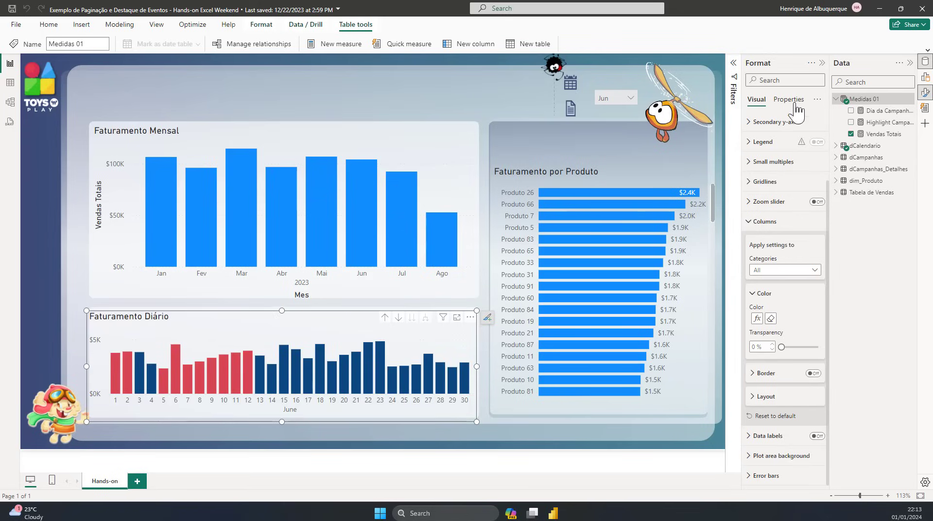
Step: Create a measure named Dia da Campanha Eixo Inicial in the Medidas 01 table, with blank lines below its name for the formula
click(330, 43)
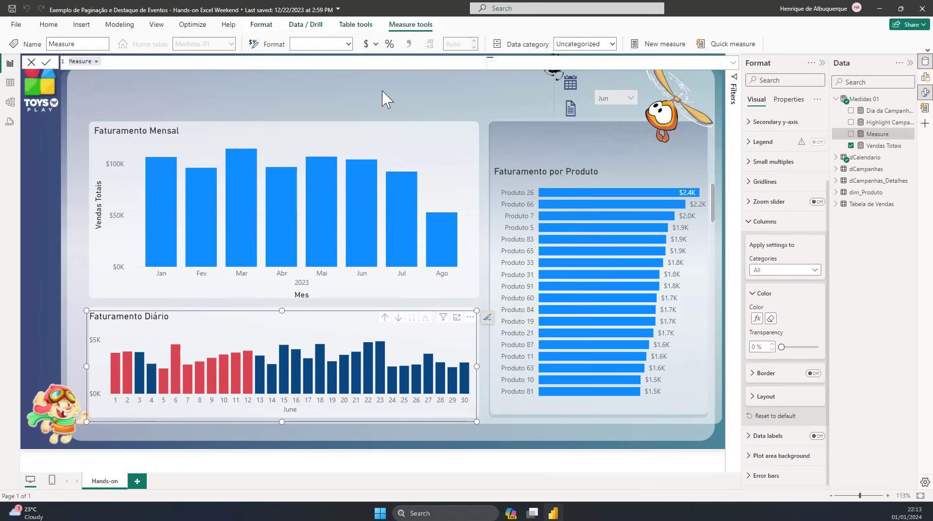
text(dIA DA cA)
key(BackSpace)
key(BackSpace)
key(BackSpace)
key(BackSpace)
key(BackSpace)
key(BackSpace)
key(BackSpace)
key(BackSpace)
key(BackSpace)
text(Dia da Campanha)
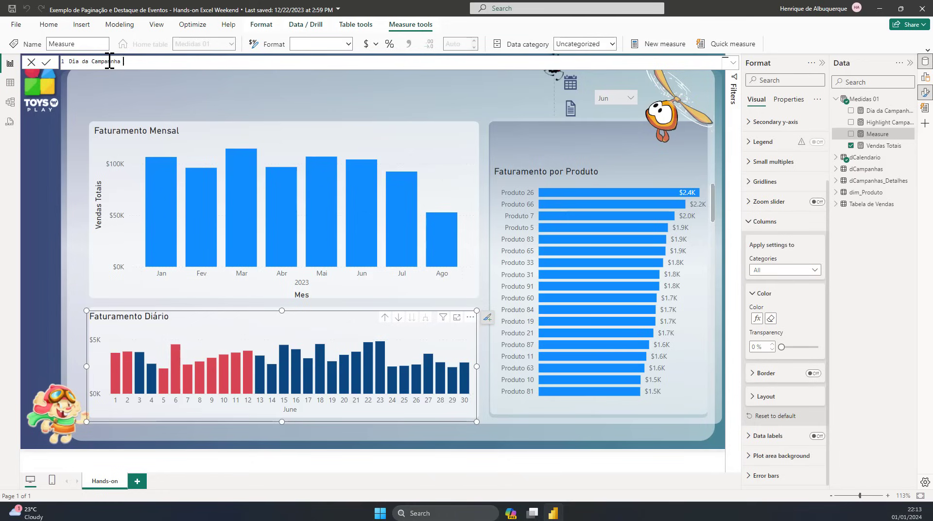
text( Eixo Inicial =)
key(shift+Return)
key(shift+Return)
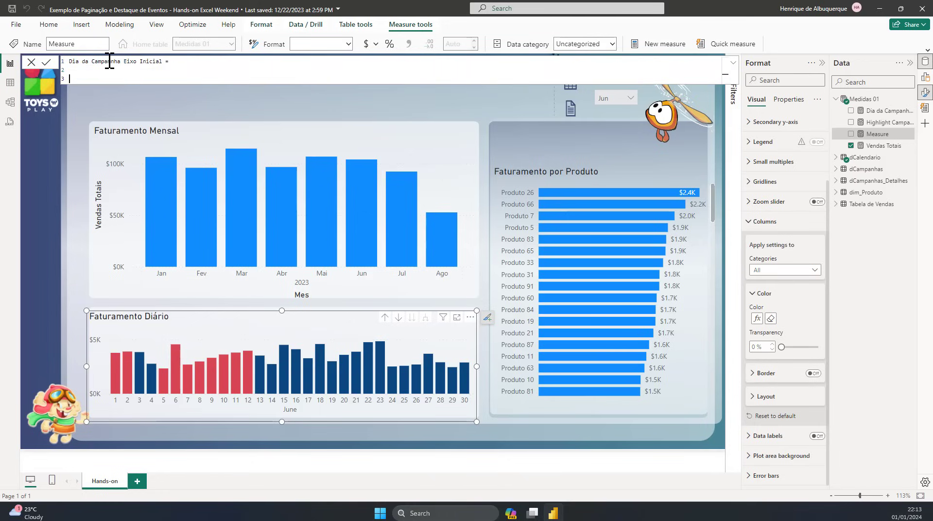
key(shift+Return)
key(shift+Return)
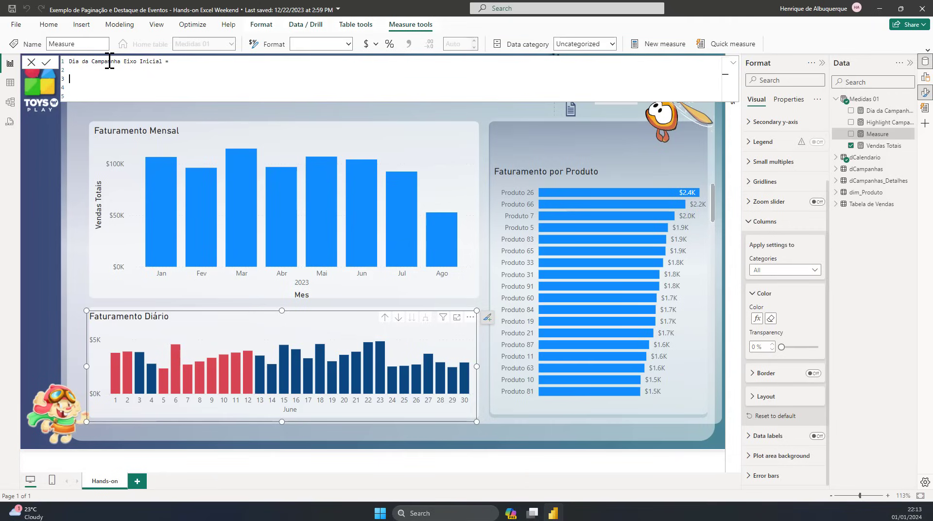
Step: Define a variable _DataVenda as MAX(dCalendario[Data]) in the measure's formula
text(VAR _dATAVENDA)
key(BackSpace)
key(BackSpace)
key(BackSpace)
key(BackSpace)
key(BackSpace)
key(BackSpace)
key(BackSpace)
key(BackSpace)
key(BackSpace)
key(BackSpace)
key(BackSpace)
text(DataVenda = MAX()
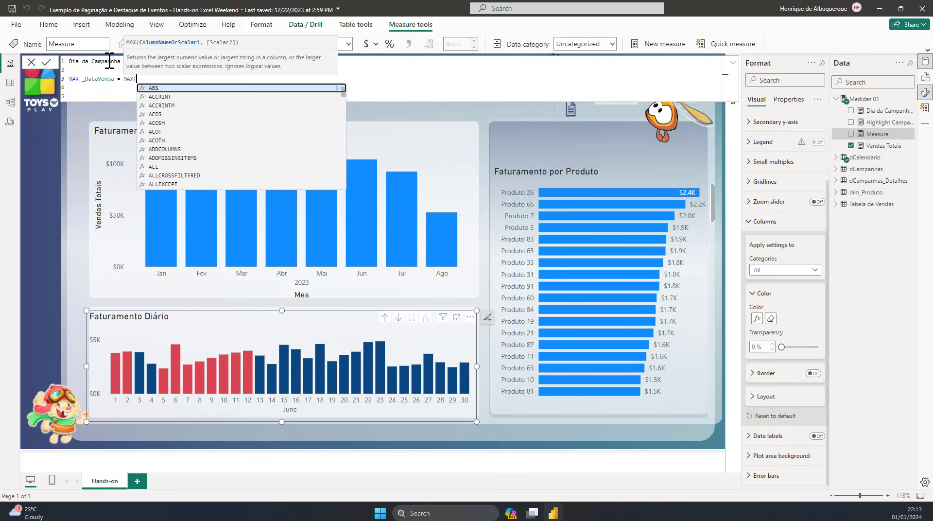
text(D)
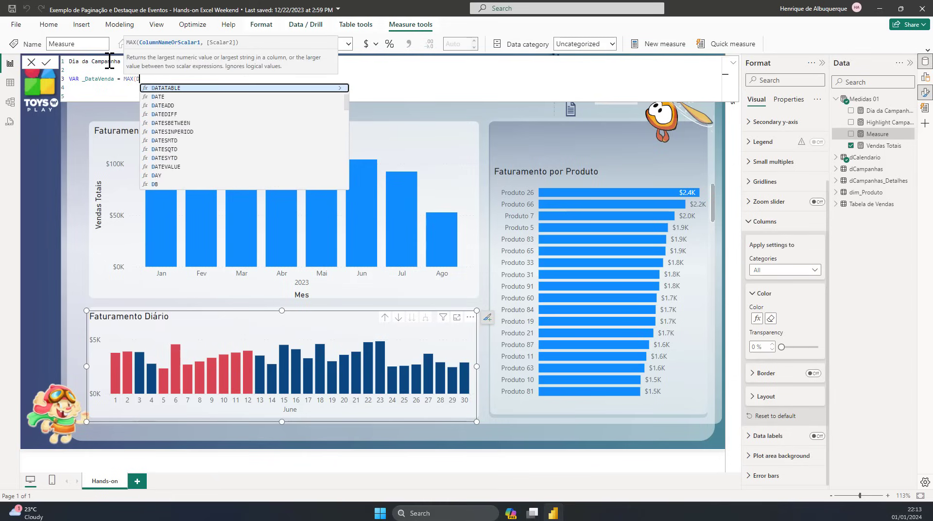
text(Calendario[Data]))
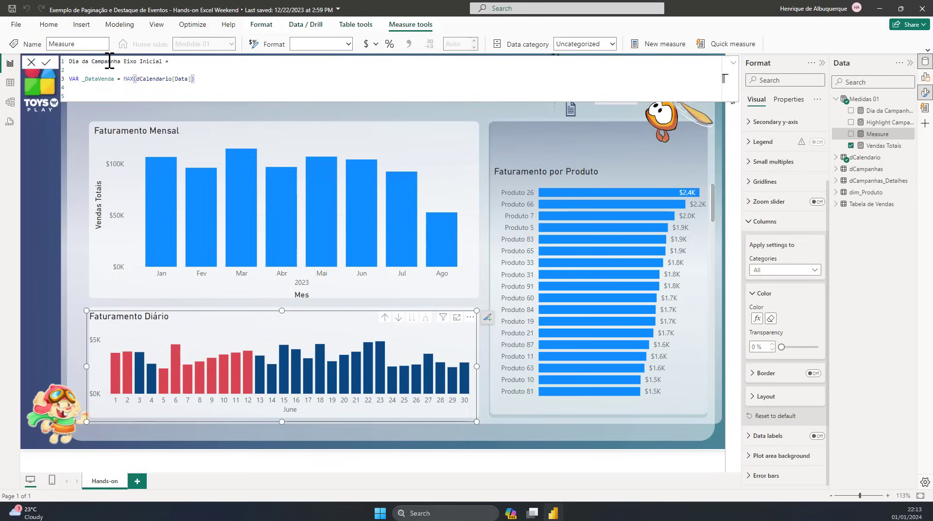
Step: Add a second variable, _VendasCampanhas, as a CALCULATE expression over the [Vendas Totais] measure
key(shift+Return)
text(VAR )
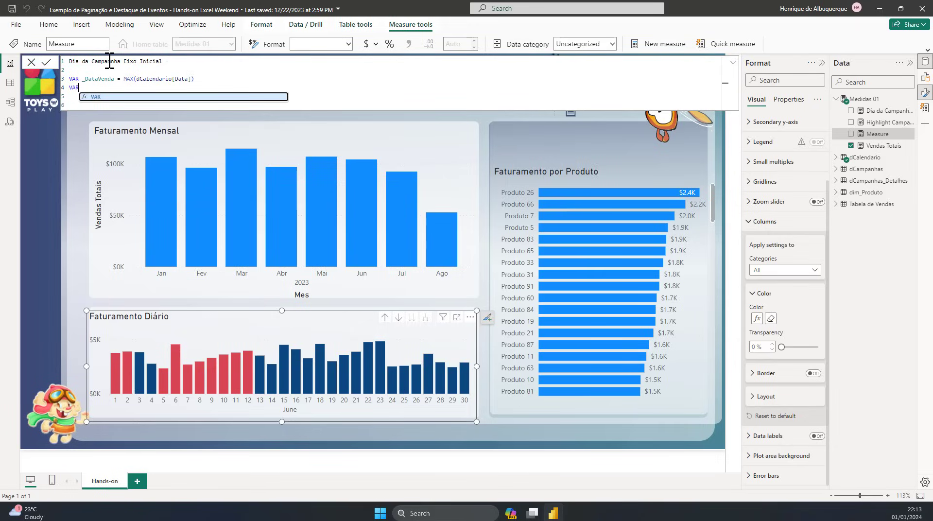
text(_Vendas)
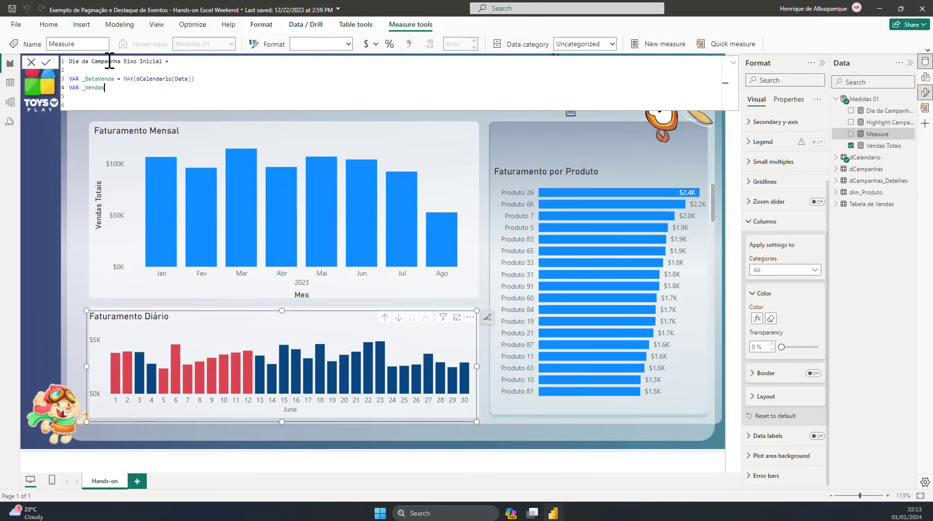
text(Campanha)
key(BackSpace)
key(BackSpace)
key(BackSpace)
key(BackSpace)
text(anhas = CALCULATE()
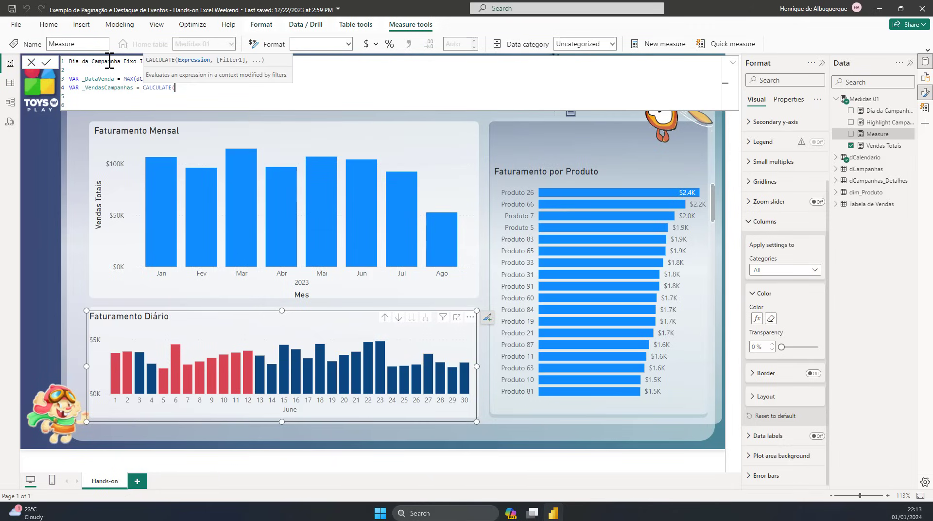
text([V)
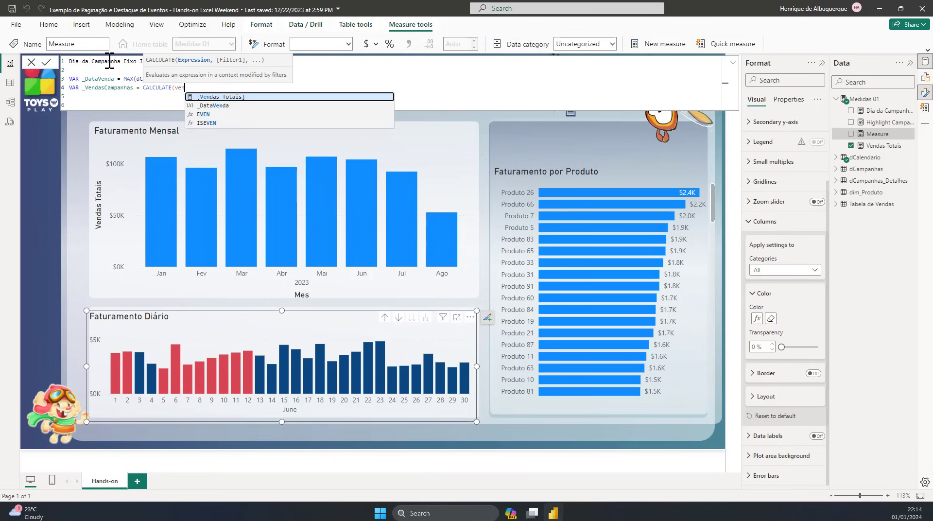
key(Tab)
Step: Filter the CALCULATE expression by dCalendario[Data] = _DataVenda, close it and leave blank lines below
text(,de)
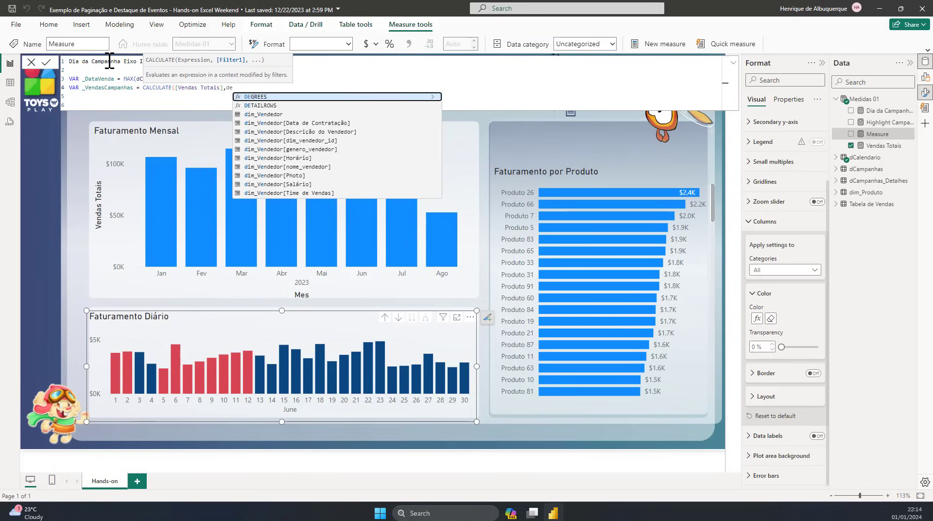
key(BackSpace)
text(c)
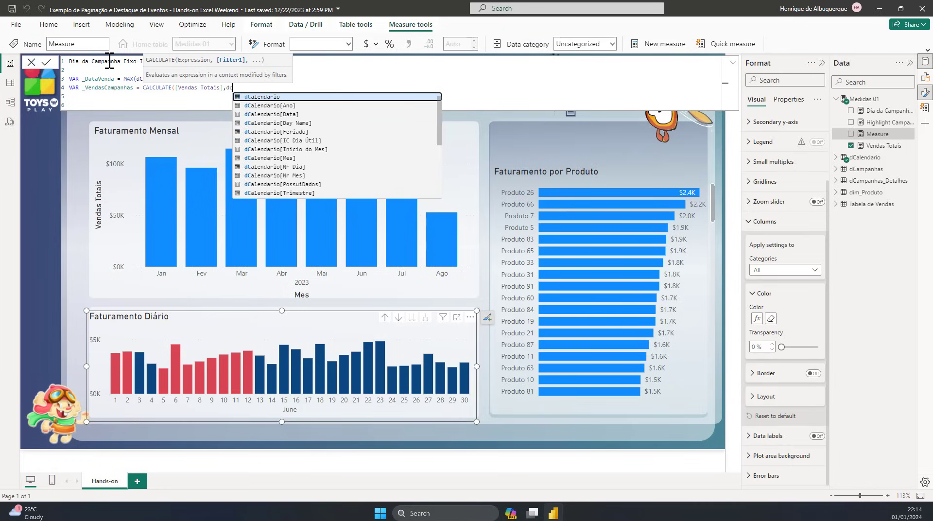
key(Down)
key(Down)
key(Tab)
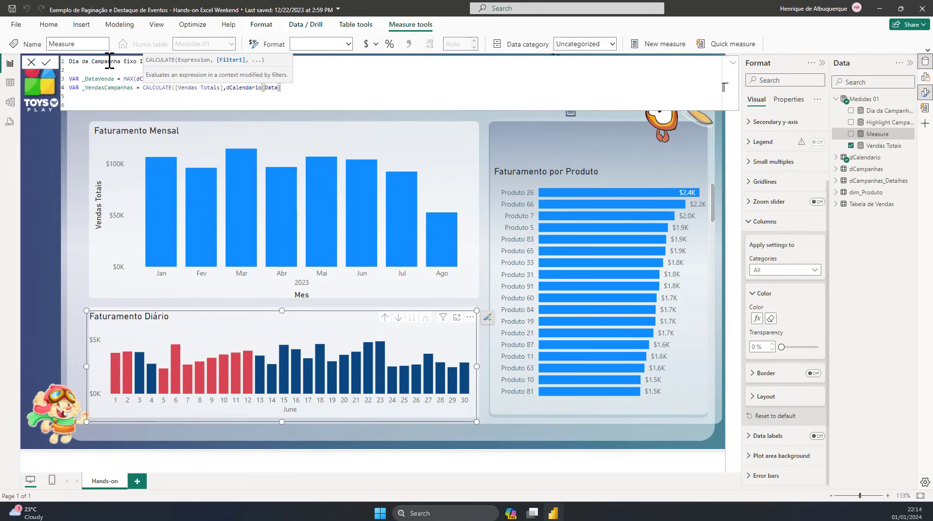
text(=)
double_click(102, 79)
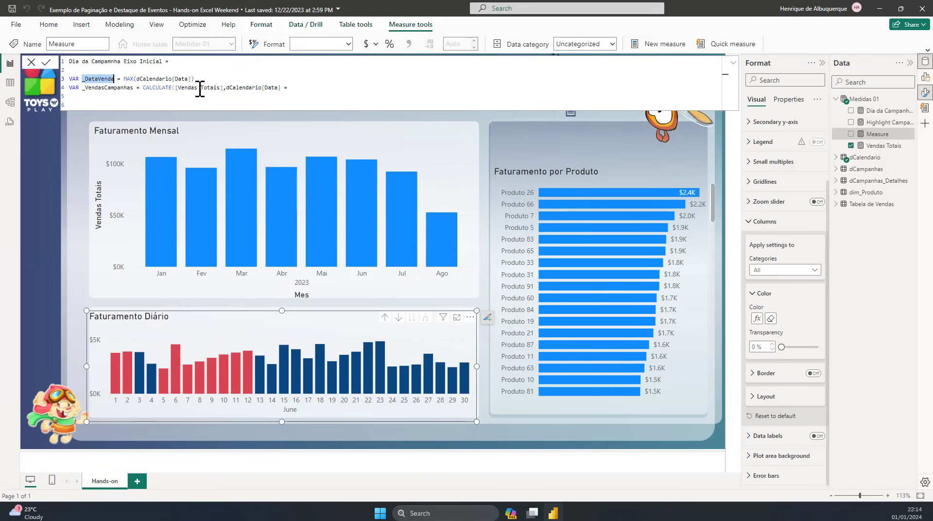
key(ctrl+c)
click(294, 88)
key(ctrl+v)
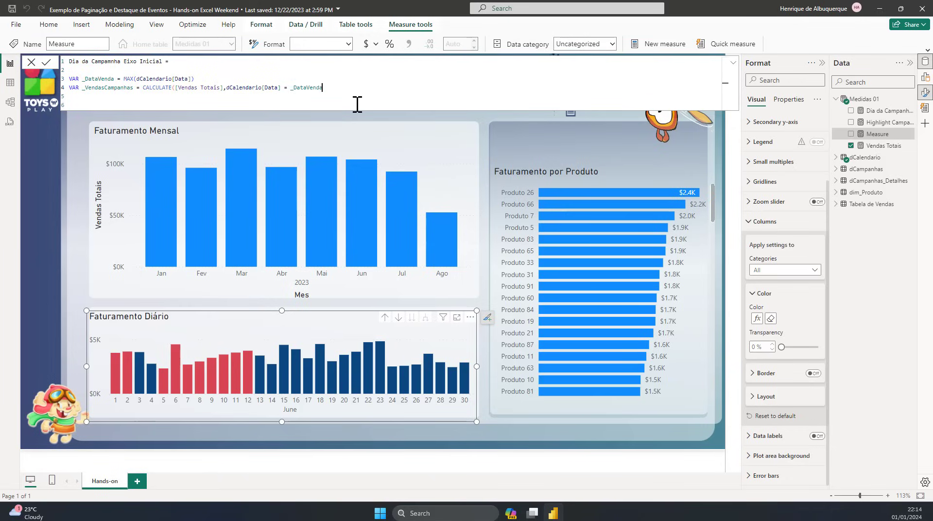
text())
key(Return)
key(Return)
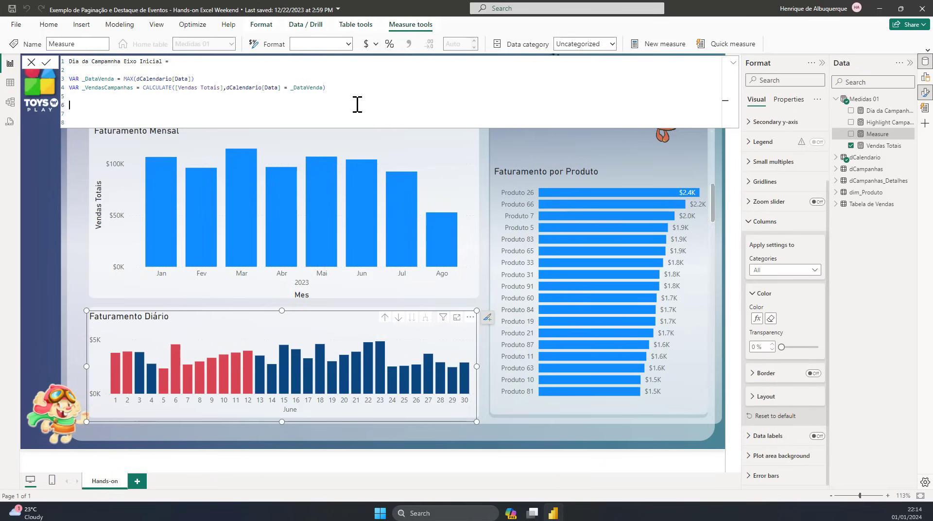
Step: Make the measure return _VendasCampanhas and commit the formula
text(ret)
key(Tab)
double_click(119, 88)
key(ctrl+c)
click(103, 106)
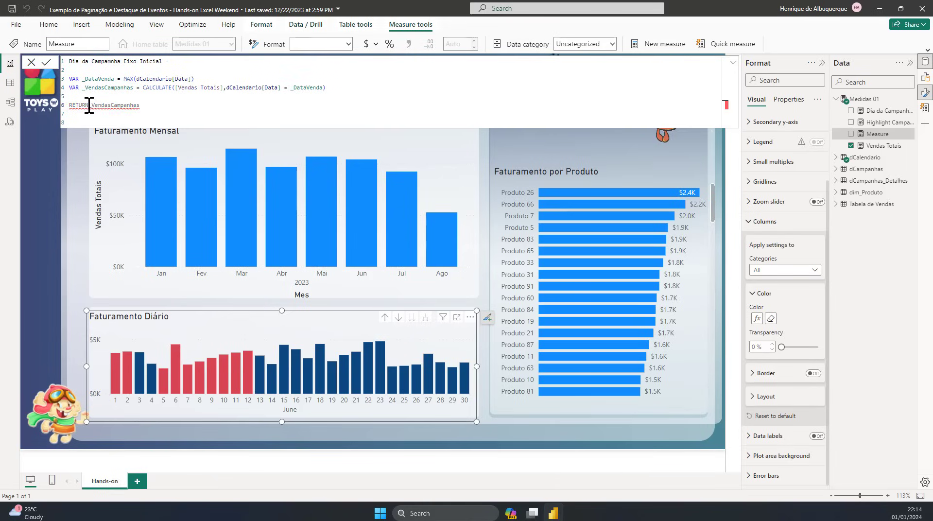
key(ctrl+v)
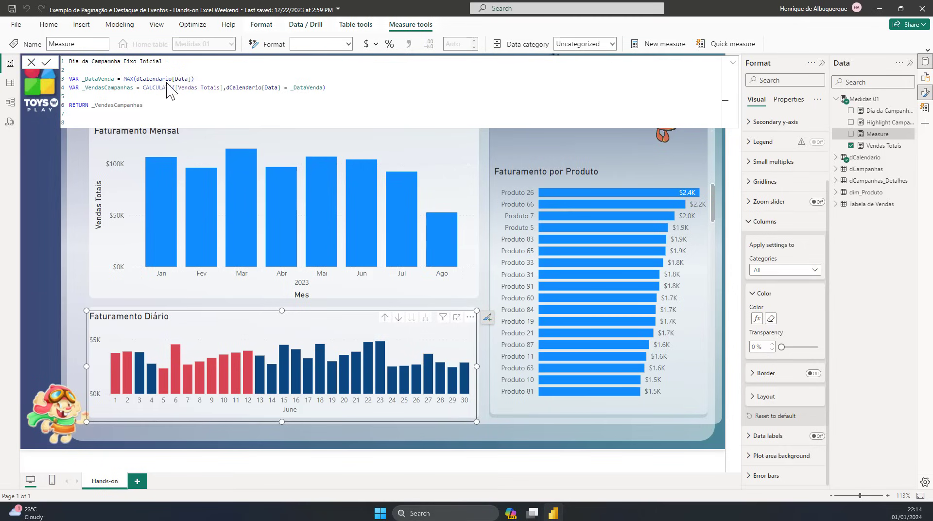
key(Return)
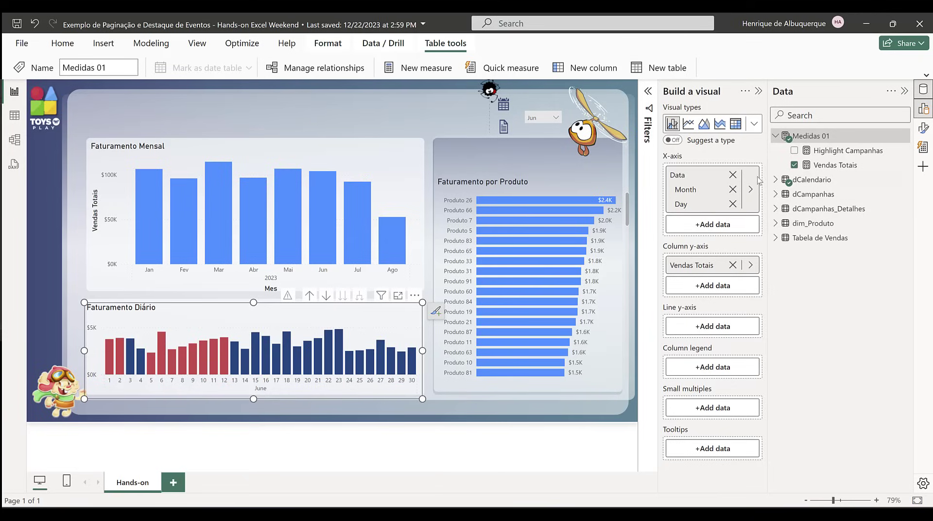
Step: Compare the rows and columns of the dCampanhas and dCampanhas_Detalhes tables in the table view
click(822, 194)
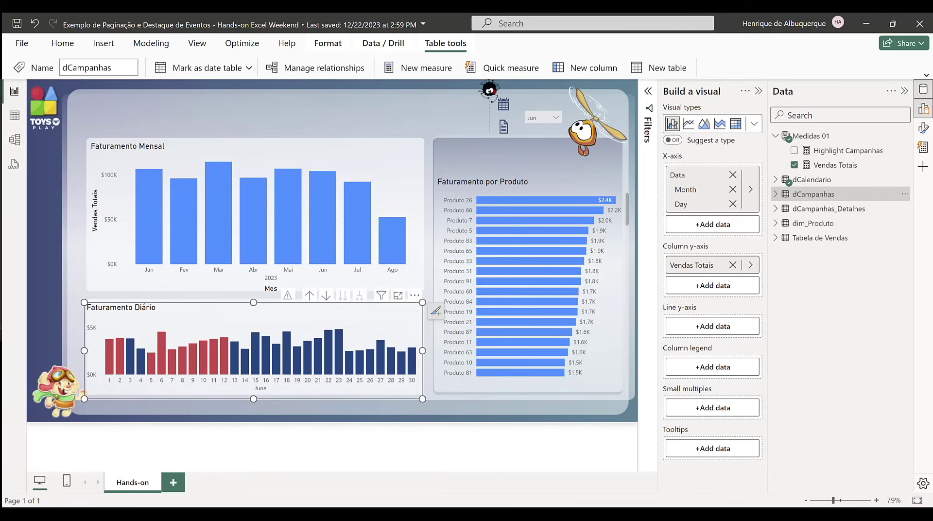
click(15, 116)
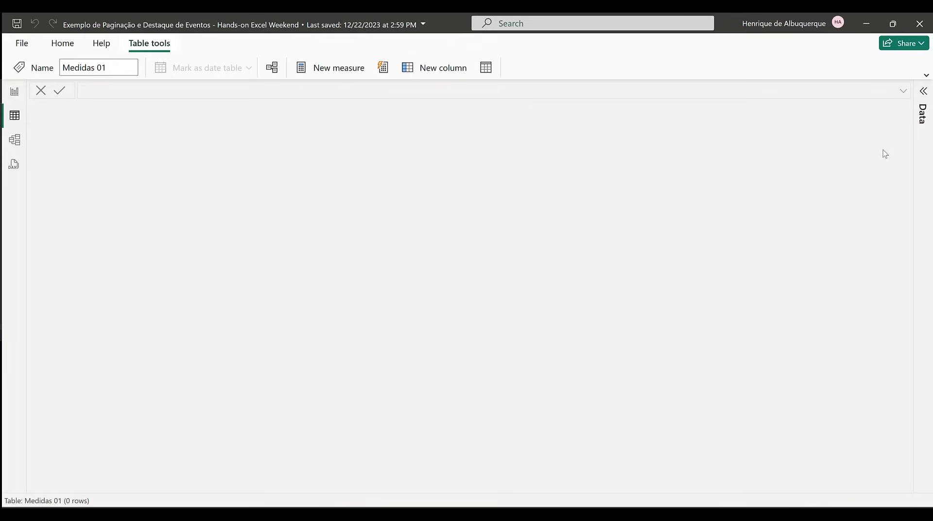
click(926, 111)
click(858, 194)
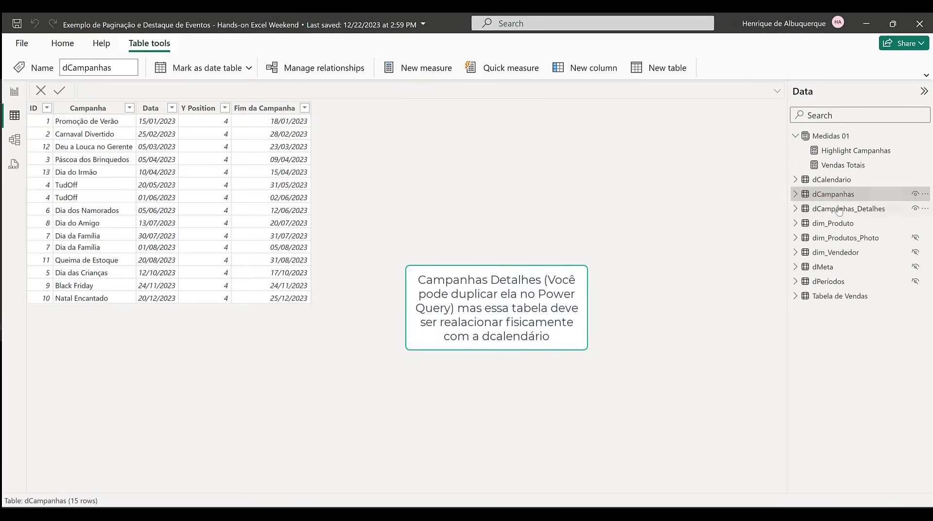
click(839, 210)
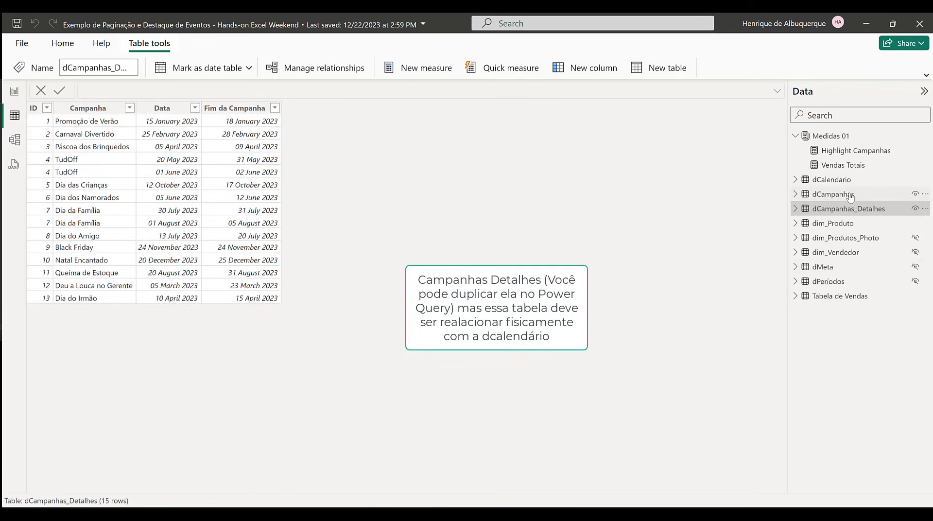
click(850, 195)
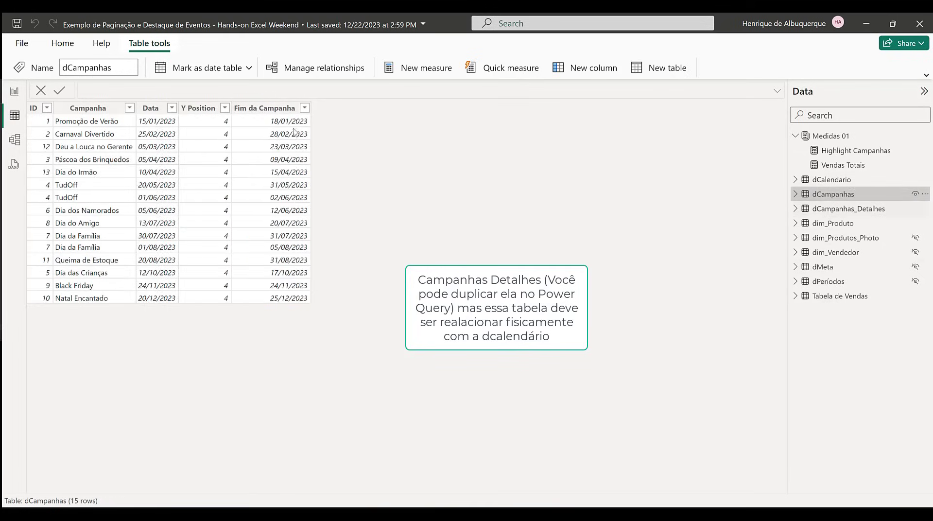
Step: Examine how dCalendario, dCampanhas and dCampanhas_Detalhes are related in Layout 1 of the data model
click(15, 139)
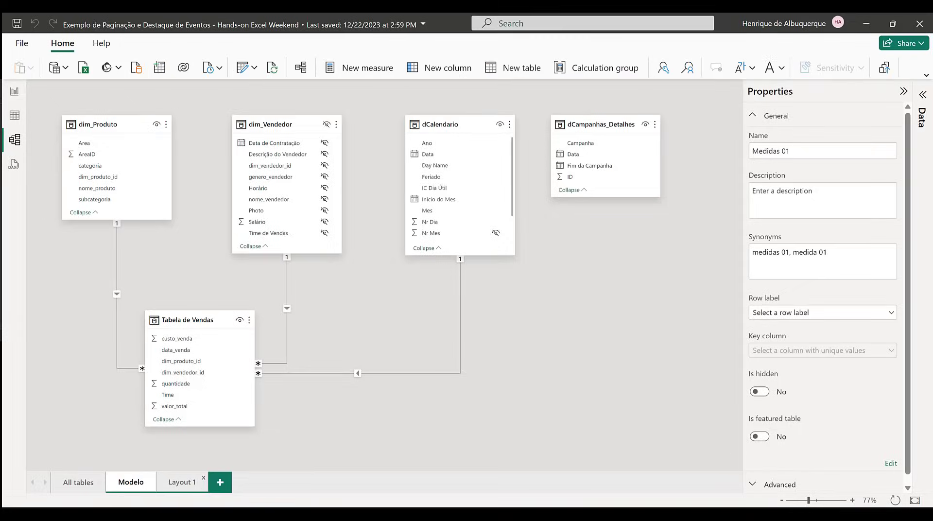
click(176, 483)
scroll(398, 188, down, 2)
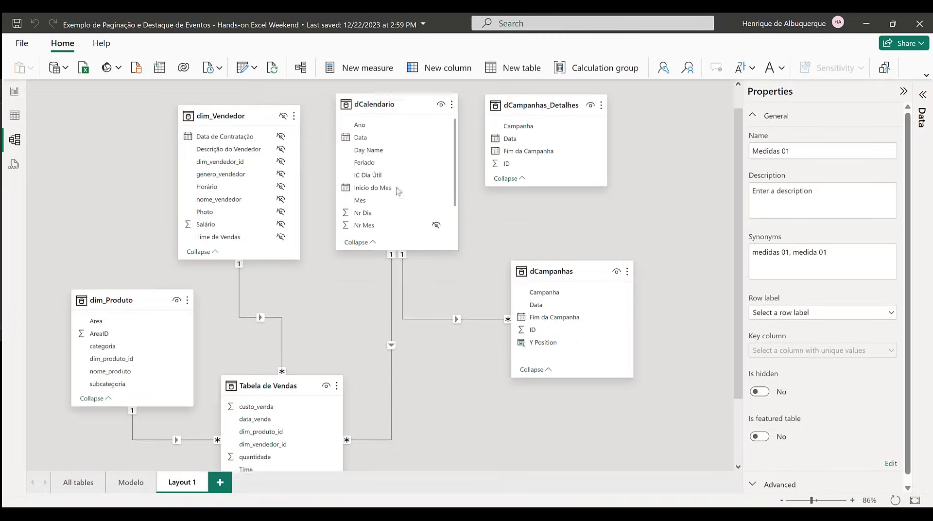
scroll(389, 186, up, 2)
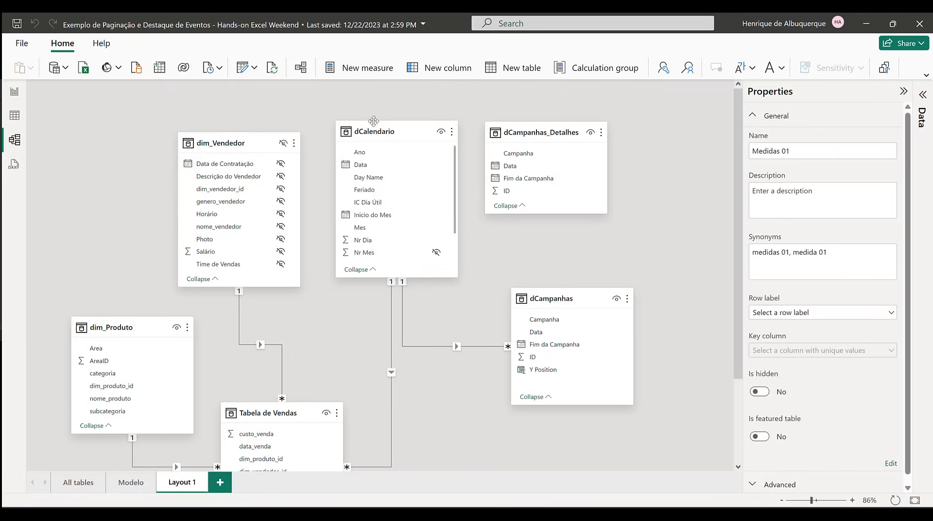
mouse_move(376, 127)
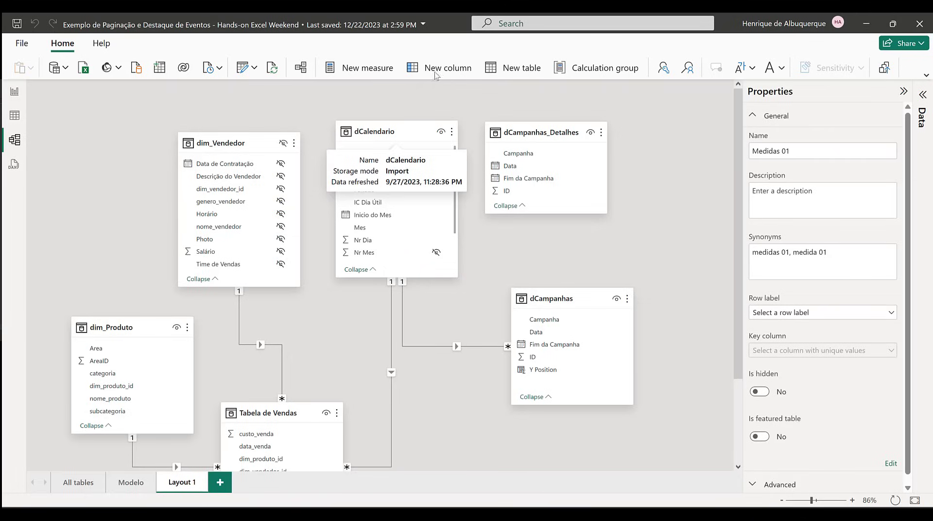
Step: Return to the report and name a new Medidas 01 measure Dia Da Campanha Eixo Final, with blank lines below for the formula
click(15, 92)
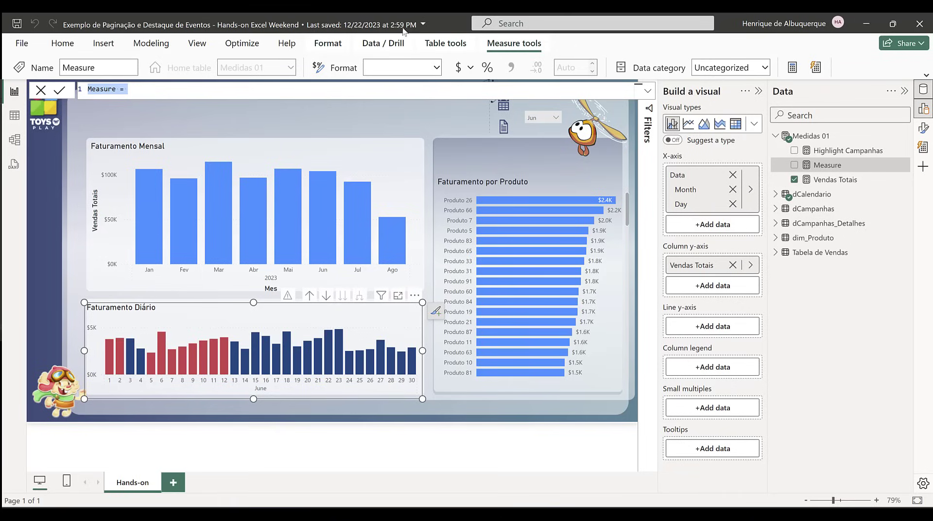
text(Dia Da Cama)
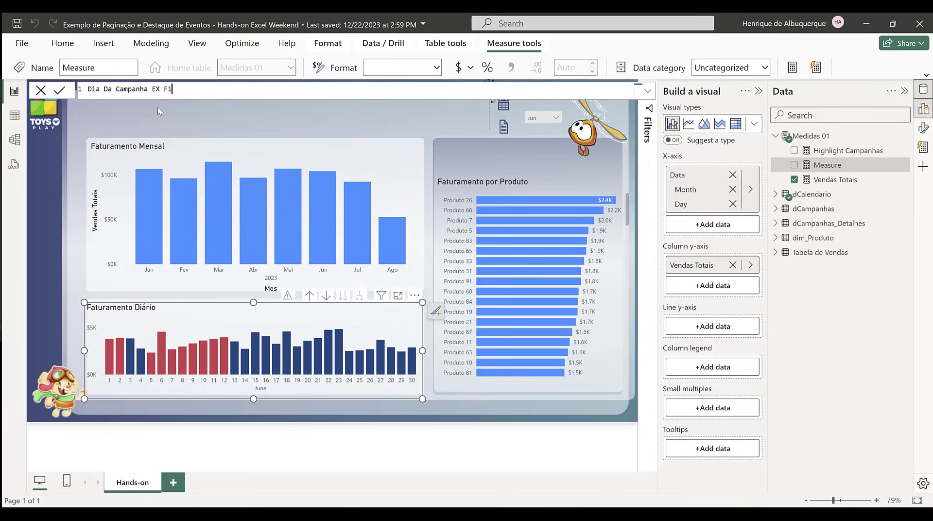
text(Final =)
key(shift+Return)
key(shift+Return)
key(shift+Return)
key(shift+Return)
key(shift+Return)
key(shift+Return)
key(shift+Return)
key(shift+Return)
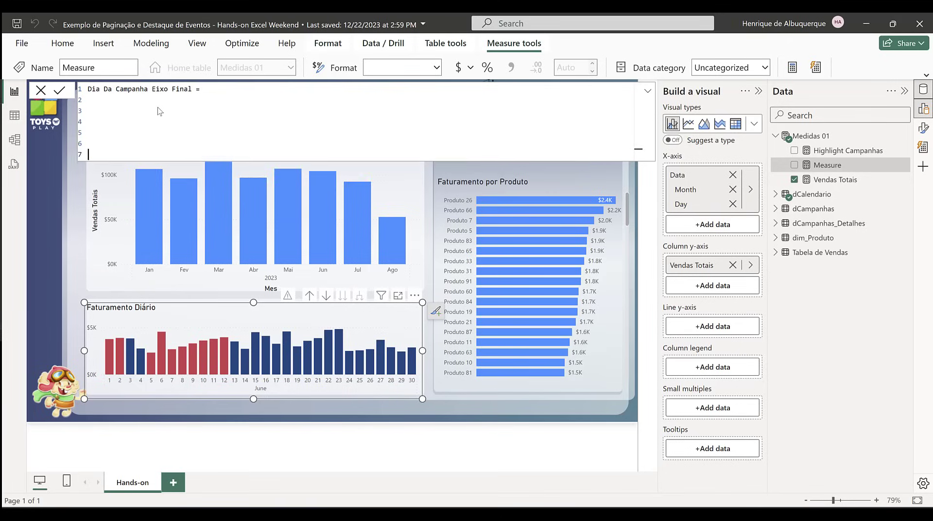
key(Up)
key(Up)
key(Up)
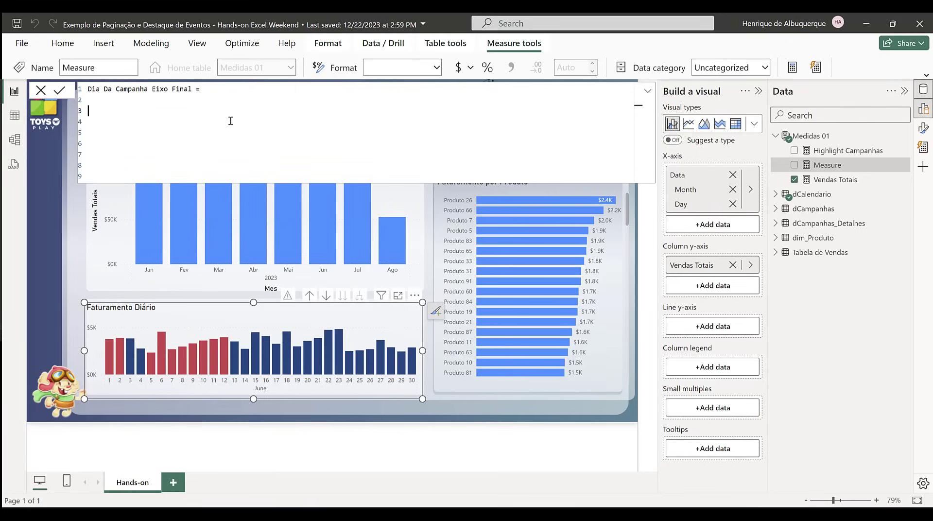
Step: Paste and commit the formula with Desloc as the maximum [Vendas Totais] times 1.5, returning MaxSales for dates in dCampanhas[Data]
key(ctrl+v)
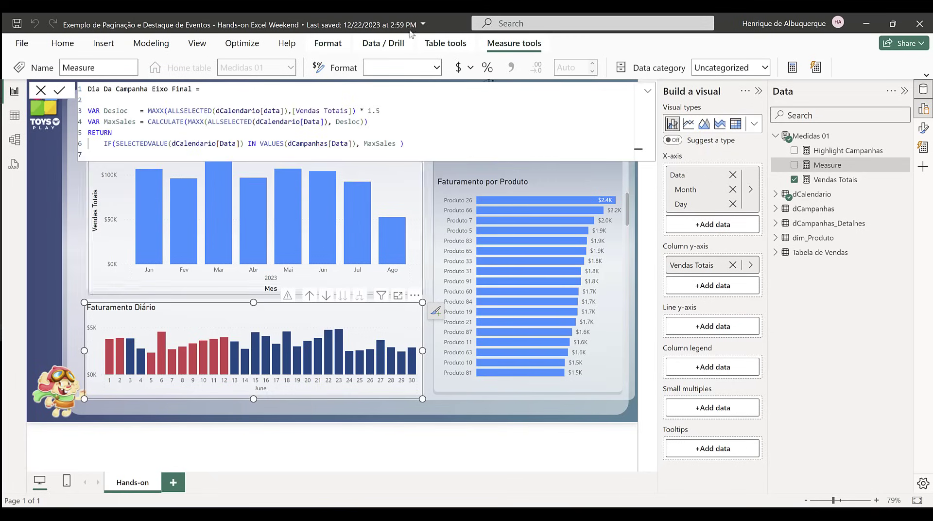
drag(404, 144, 90, 110)
click(113, 95)
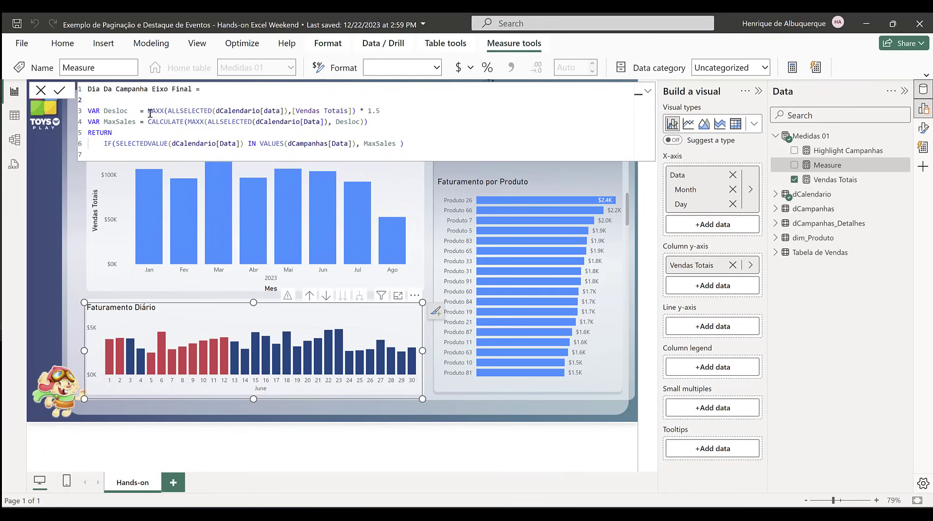
drag(168, 110, 288, 110)
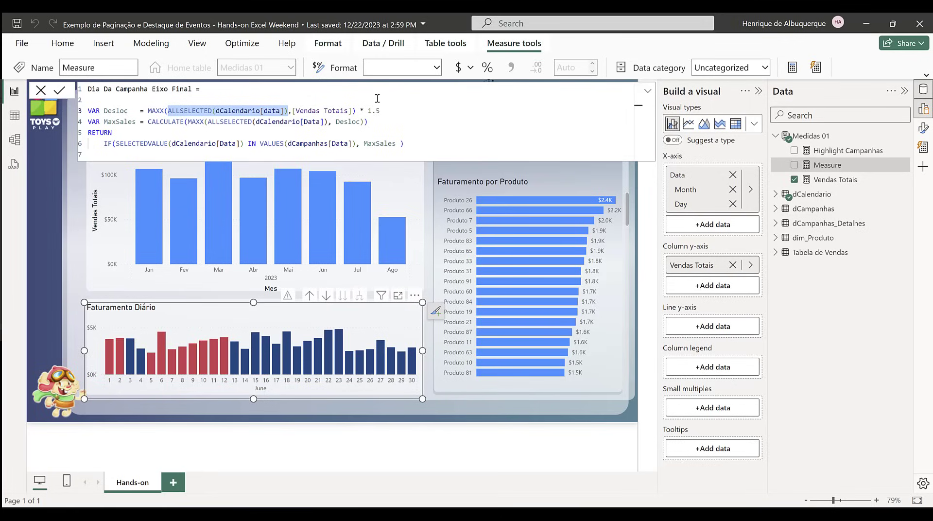
drag(368, 111, 384, 111)
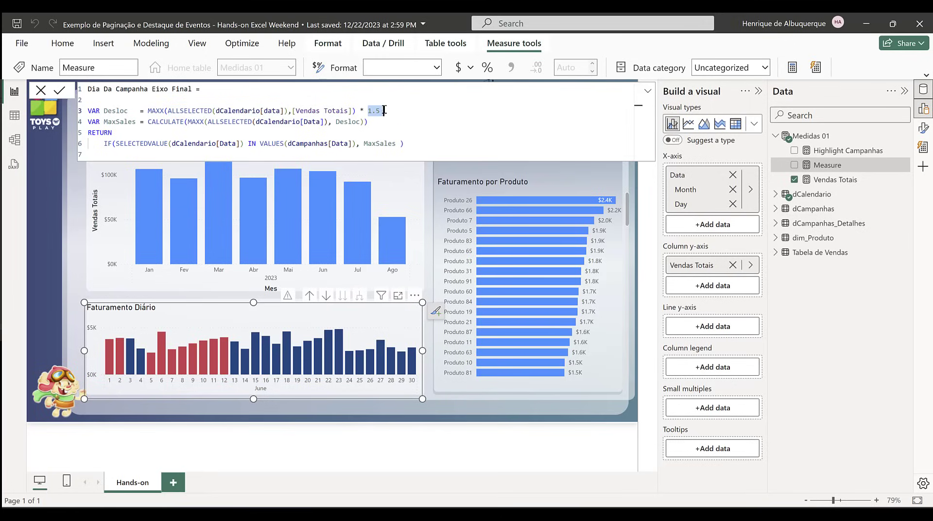
click(404, 111)
mouse_move(342, 353)
key(Return)
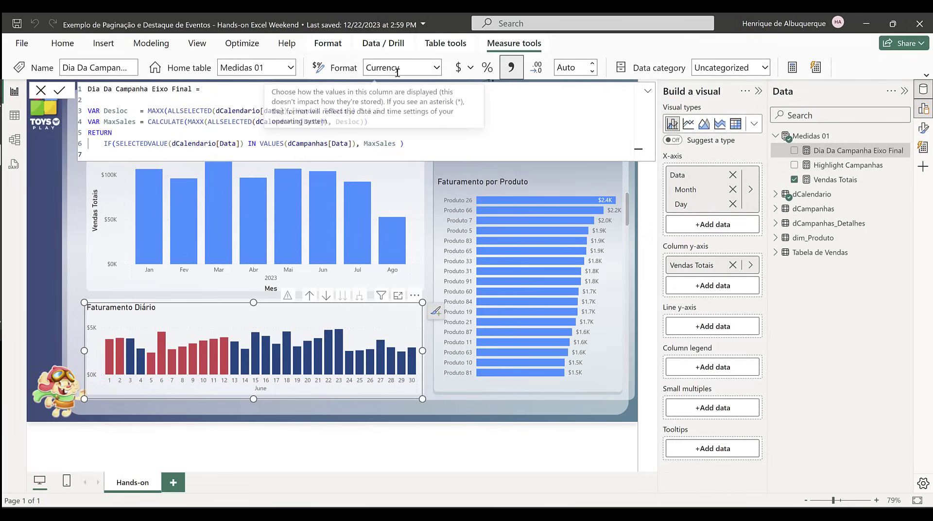
Step: Set the Dia Da Campanha Eixo Final measure's format to Dynamic, with MAX(dCampanhas[Campanha]) as the format expression
click(437, 68)
click(401, 203)
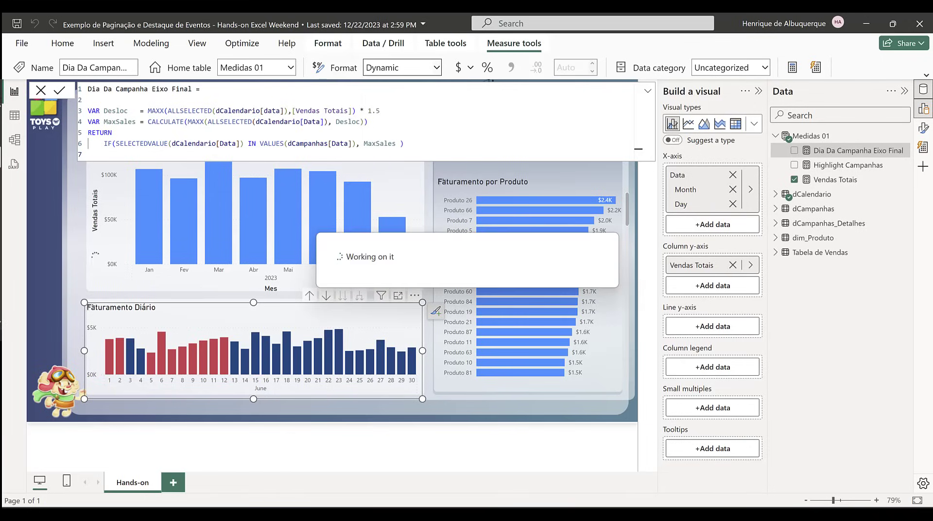
drag(441, 88, 137, 89)
text(Max)
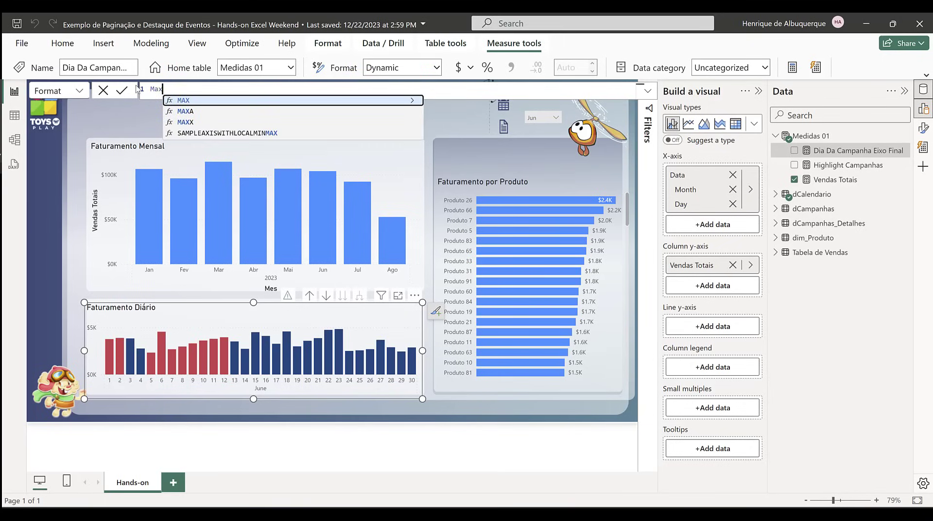
key(Tab)
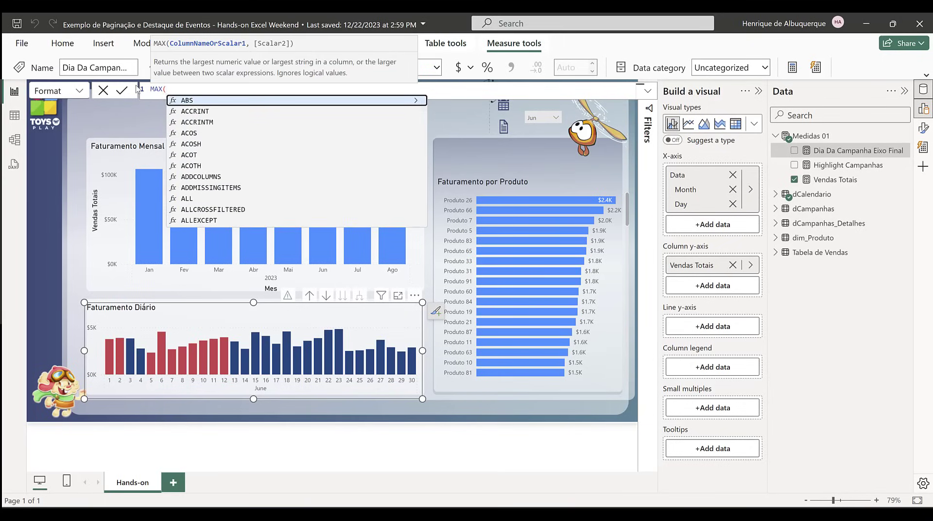
text(dca)
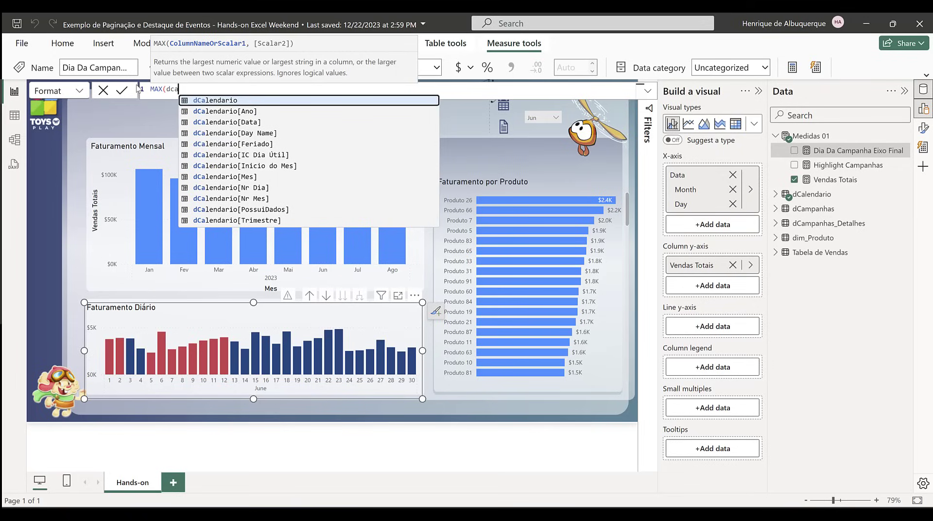
text(mpa)
key(Down)
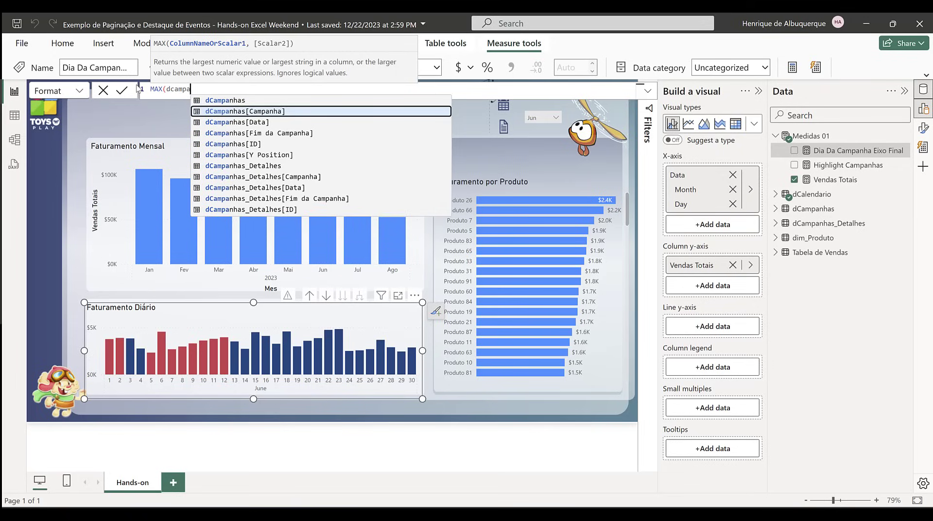
key(Tab)
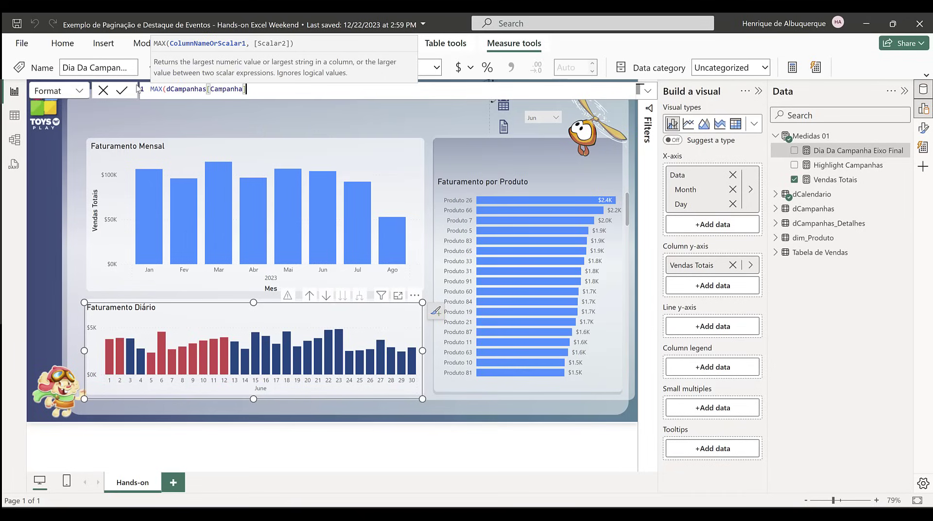
text())
key(Return)
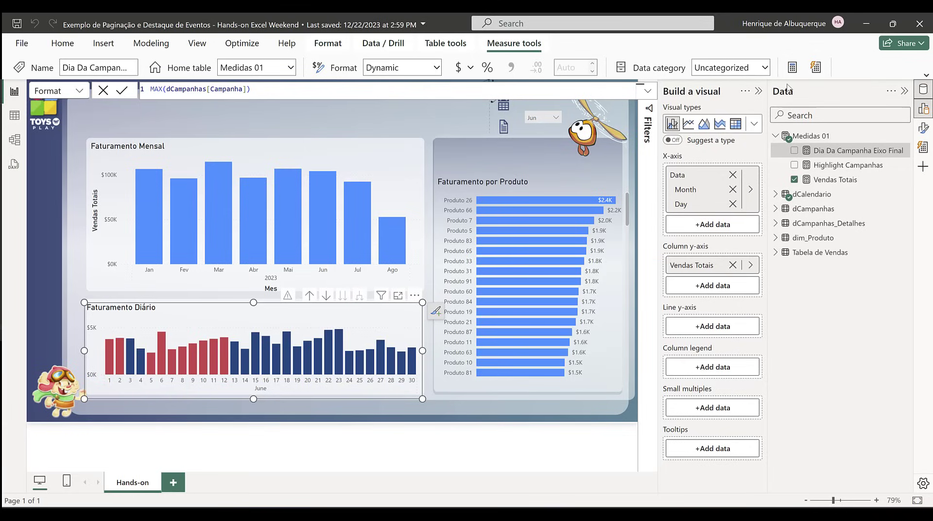
Step: Create a new Medidas 01 measure named Dia Da Campanha Eixo Inicial, with blank lines below for the formula
click(609, 90)
key(Return)
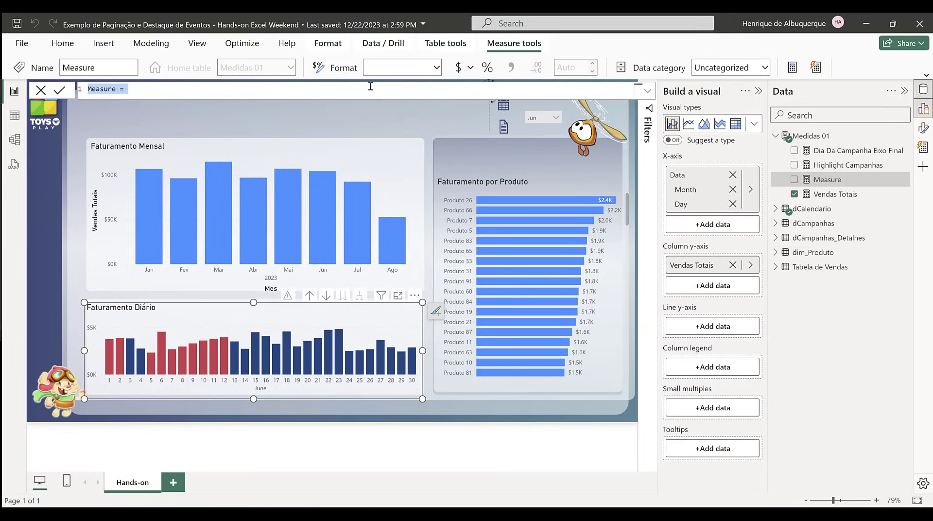
text(Dia Da Camapn)
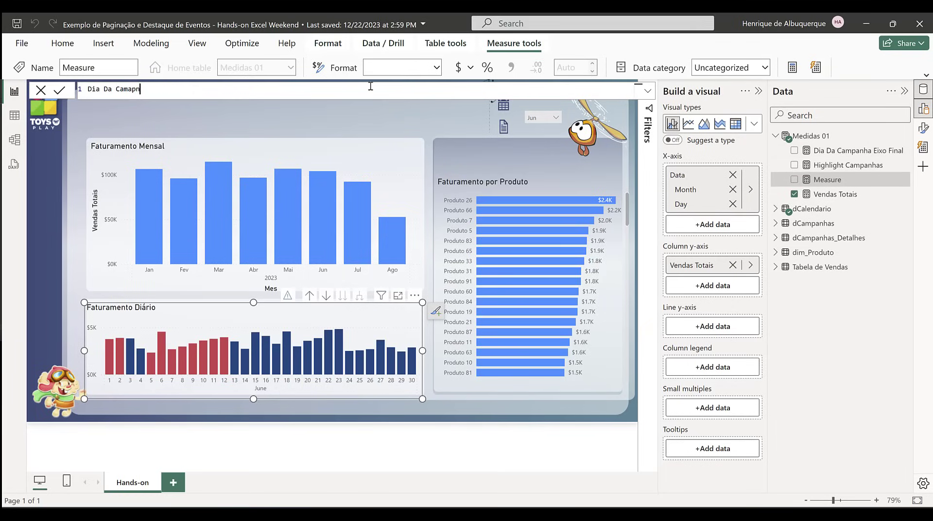
key(BackSpace)
key(BackSpace)
text(anha Eixo Inicial =)
key(shift+Return)
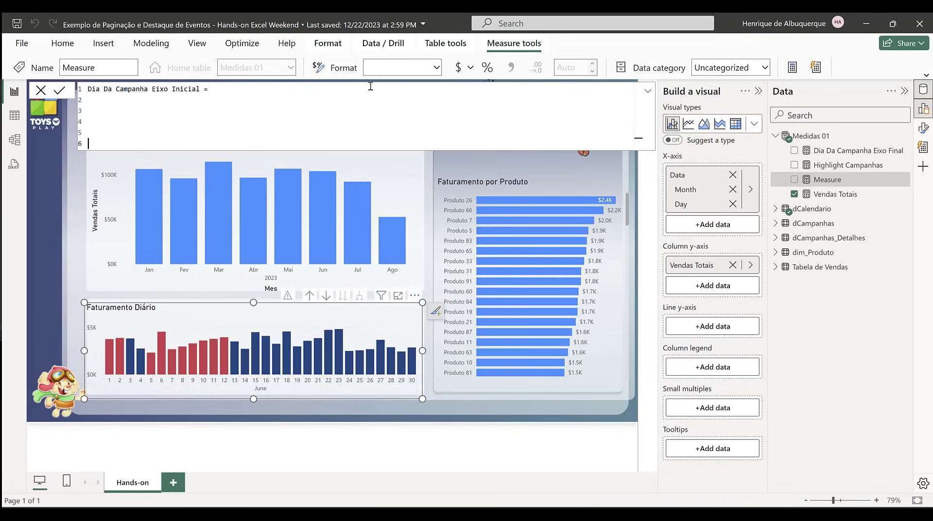
key(shift+Return)
Step: Define the variable _DataVenda as MAX(dCampanhas[Data]) in the new measure
text(VAR _DataVenda = MAX()
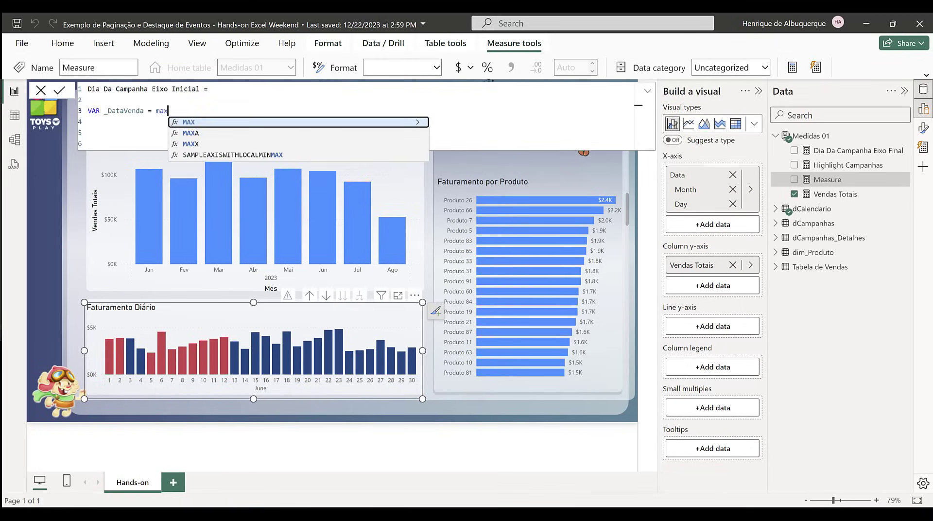
text(dcam)
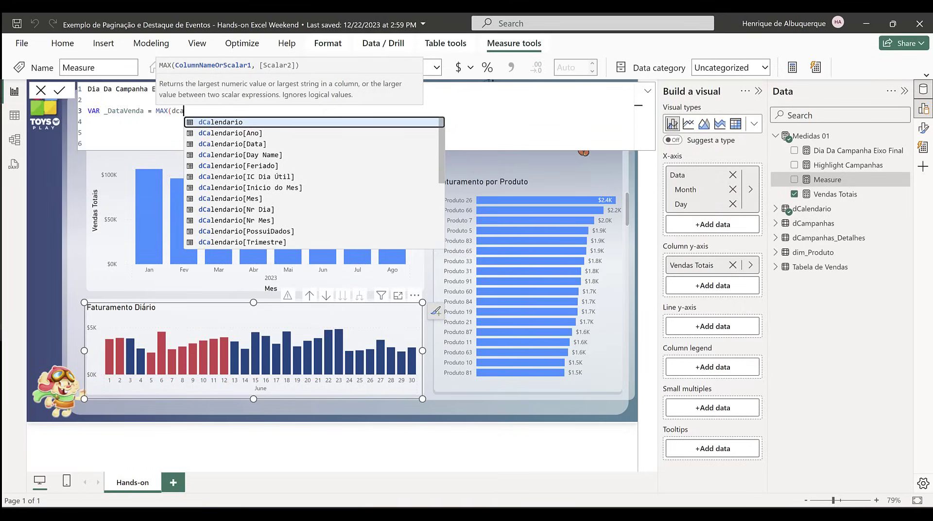
key(Down)
key(Down)
key(Tab)
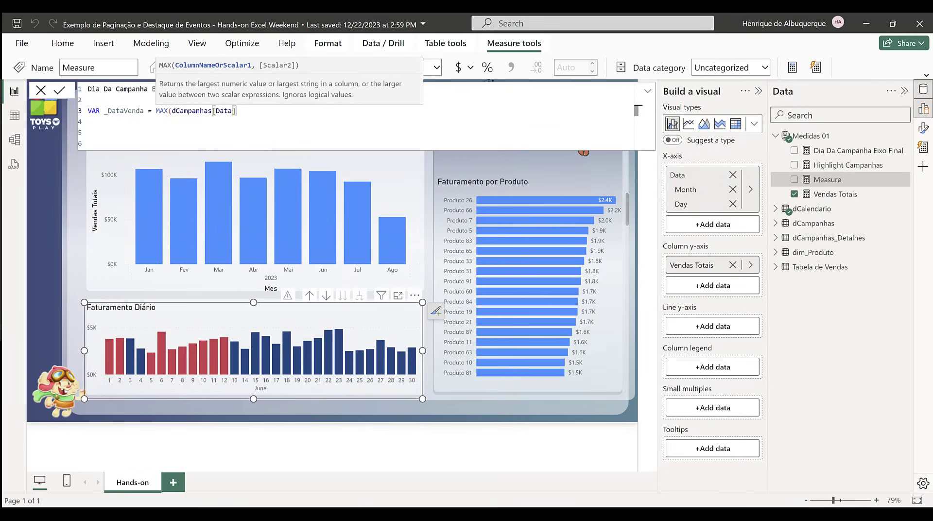
text())
key(Return)
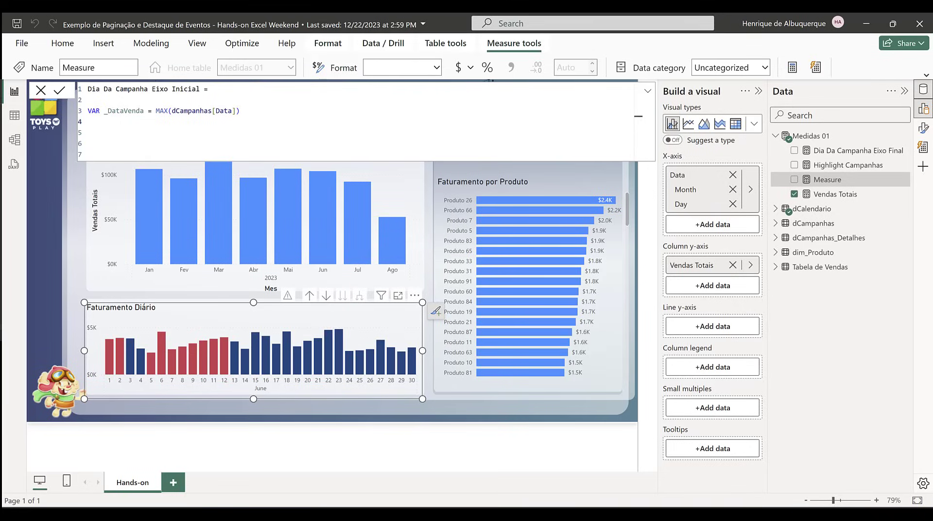
Step: Begin a second variable, _VendasCampanhas, as a CALCULATE of [Vendas Totais]
text(VAR _VendasCampanhas = CALCULATE()
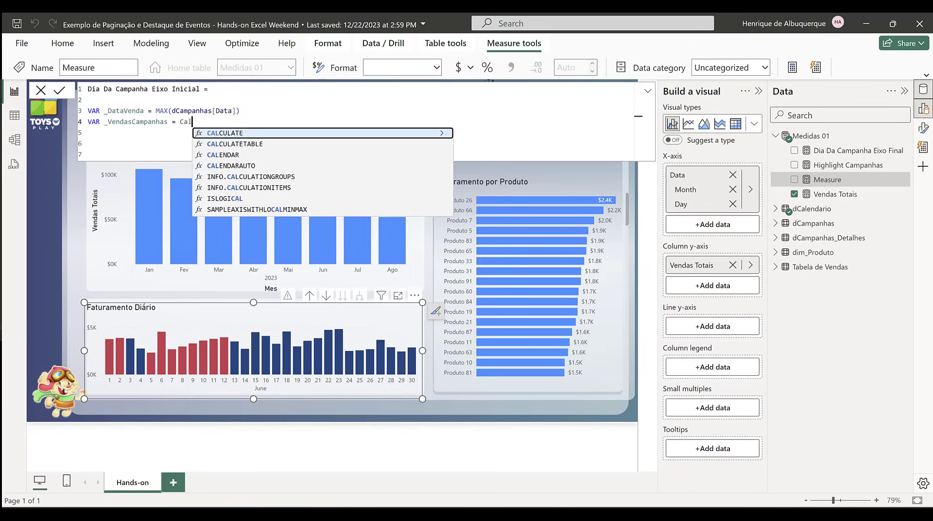
text([Vendas Totais],)
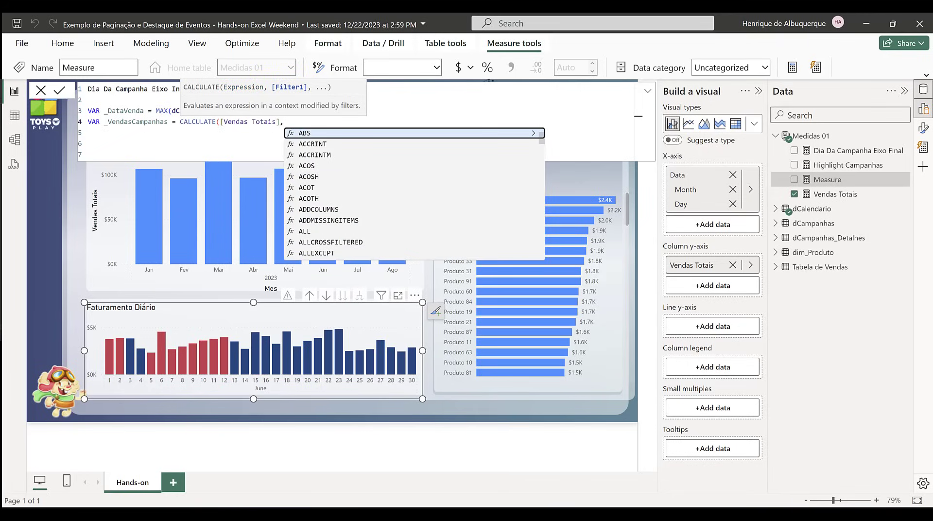
Step: Complete the CALCULATE with the filter dCalendario[Data] = _DataVenda
text(dca)
key(Down)
key(Down)
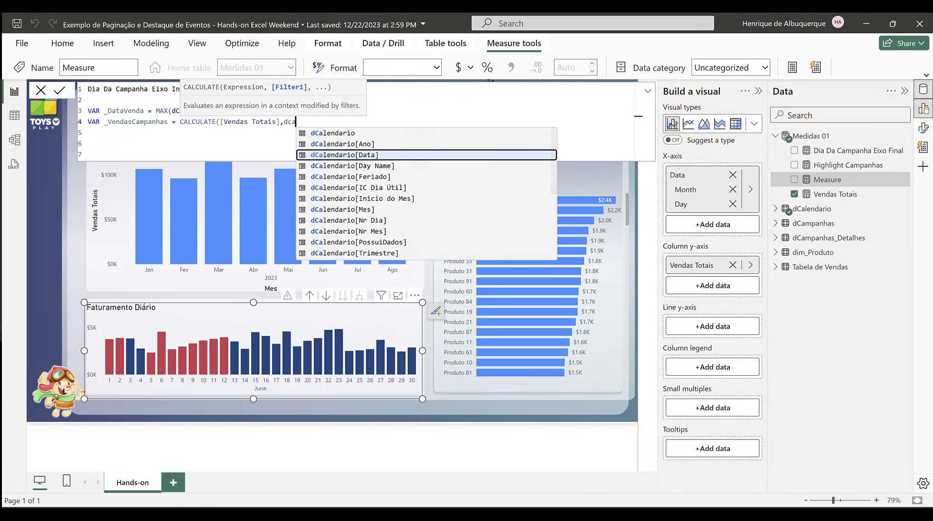
key(Tab)
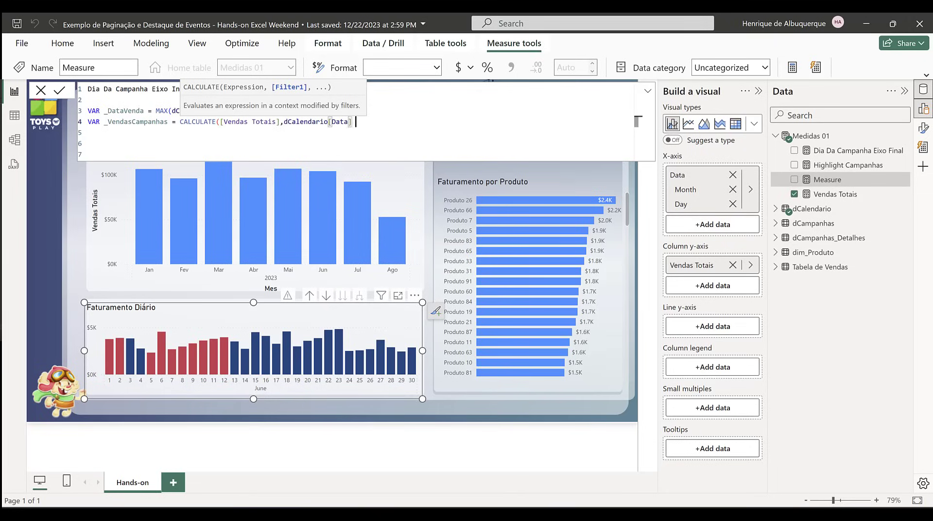
text(=)
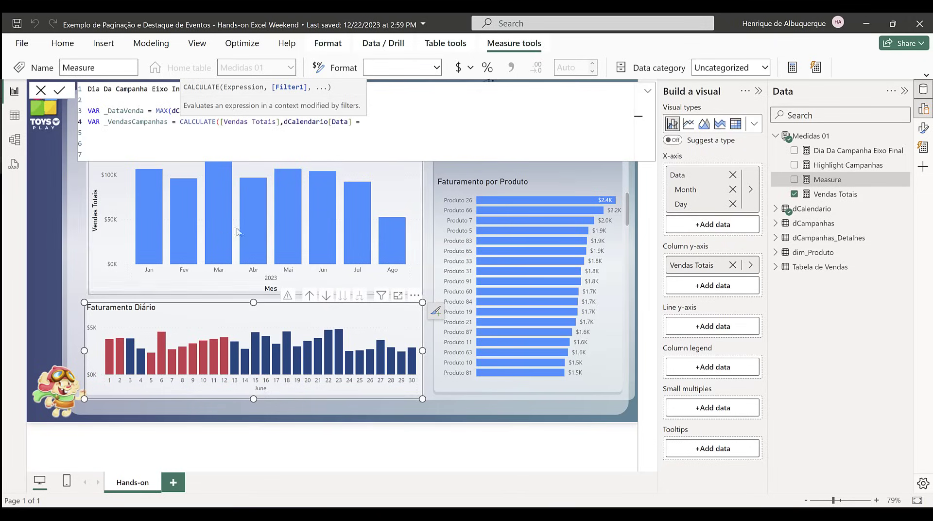
double_click(122, 110)
key(ctrl+c)
click(392, 122)
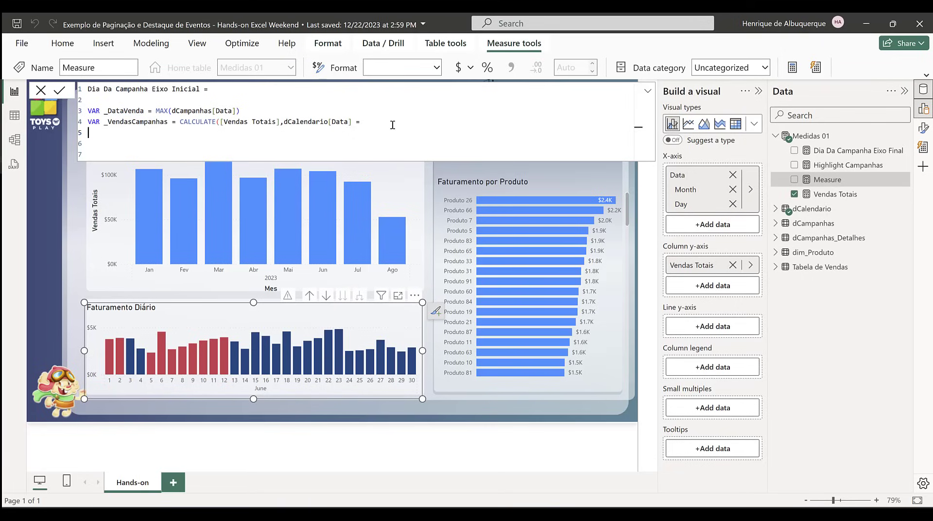
key(ctrl+v)
text())
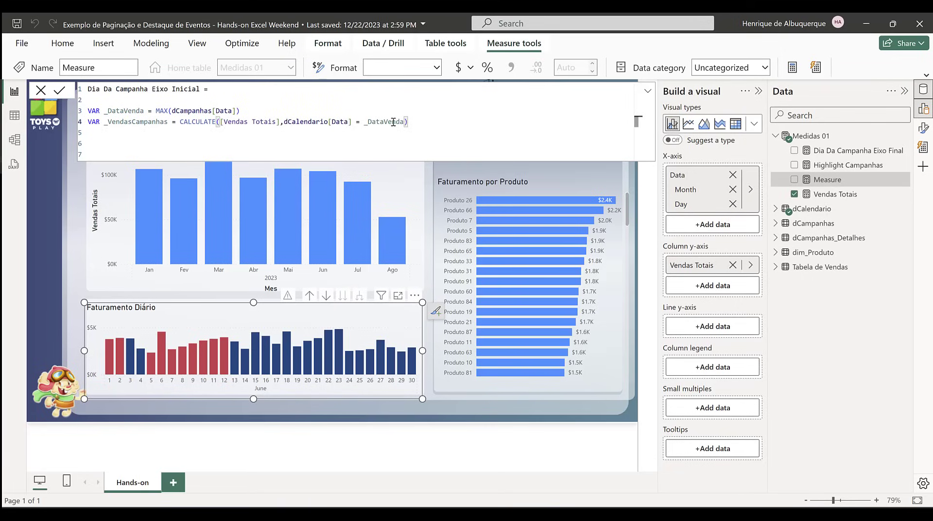
Step: Return _VendasCampanhas as the measure's result and commit the formula
key(Return)
key(Return)
double_click(113, 124)
key(ctrl+c)
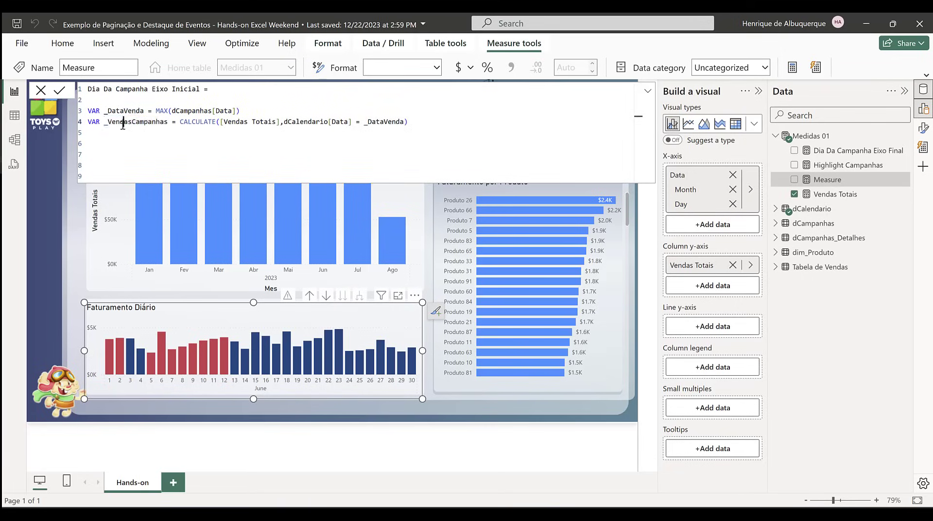
click(112, 141)
text(retur)
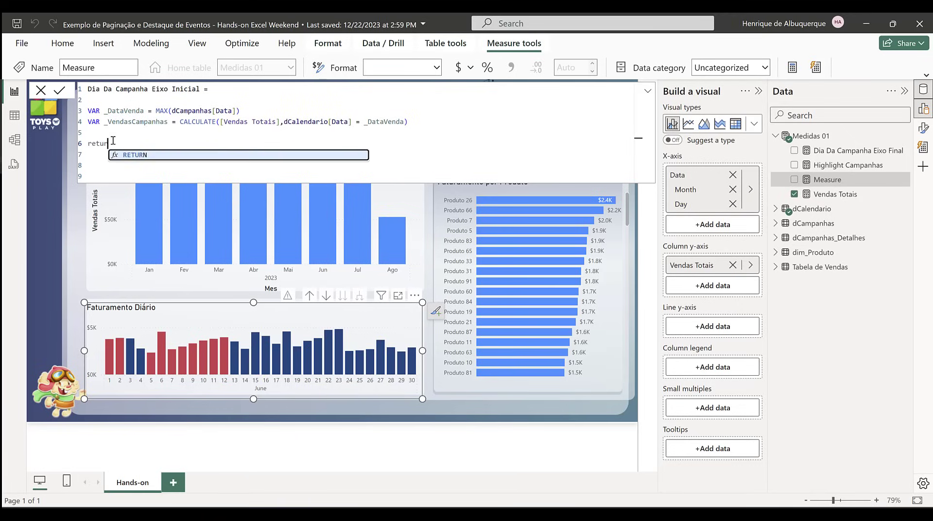
key(Tab)
key(ctrl+v)
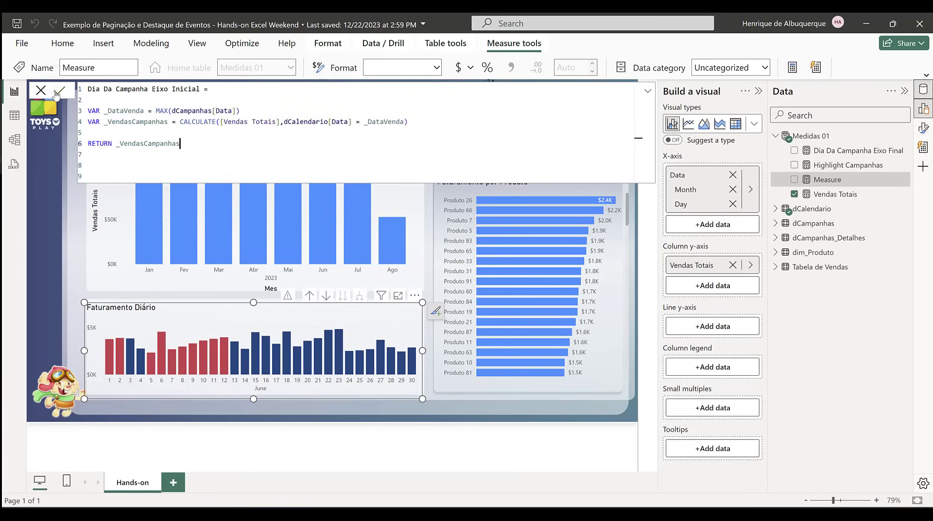
key(Return)
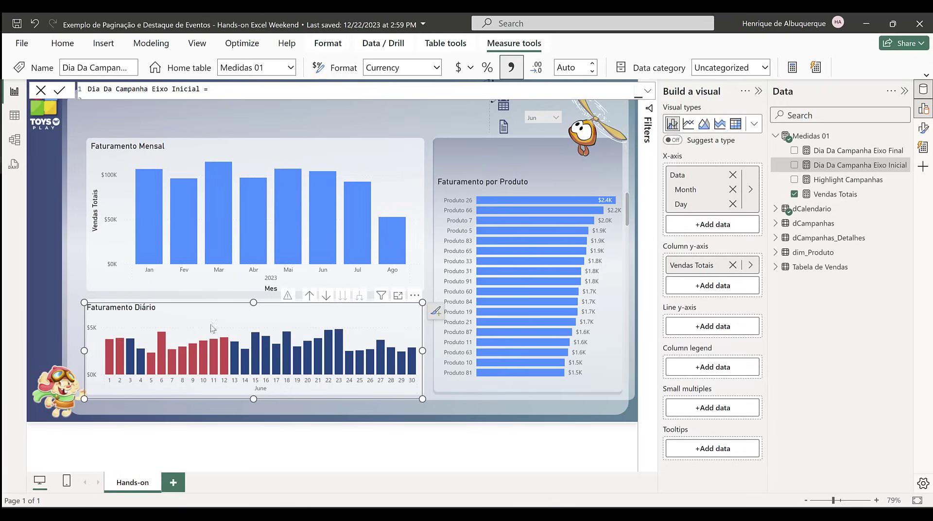
Step: Show the Faturamento Diário chart's format settings and add Dia Da Campanha Eixo Final to its line y-axis
click(924, 128)
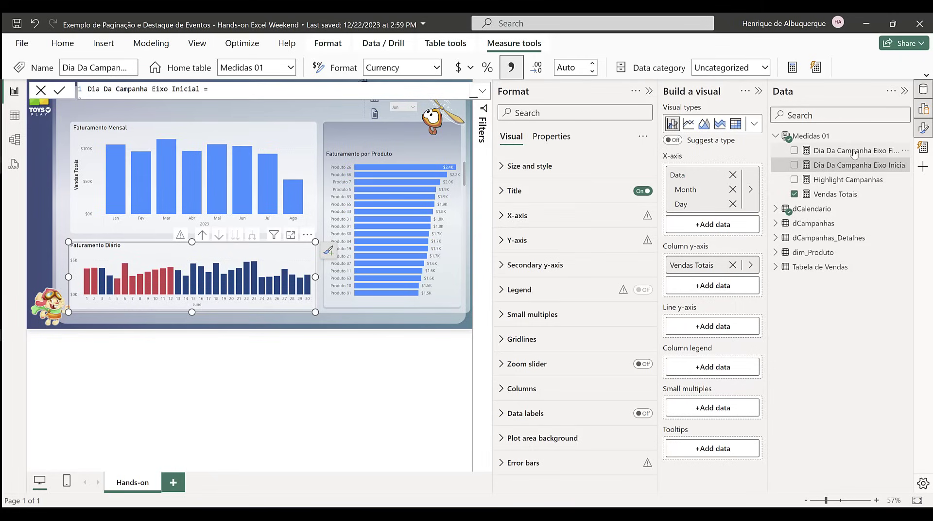
drag(854, 150, 698, 328)
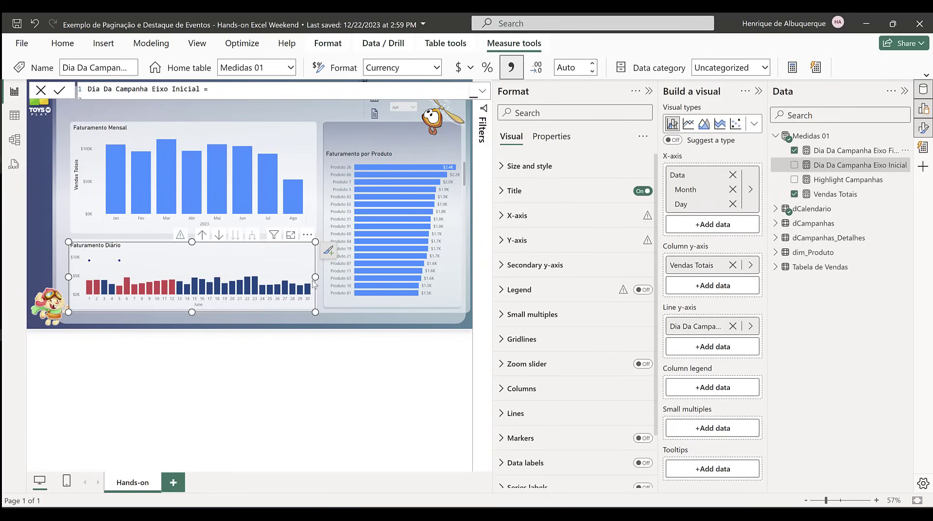
click(580, 266)
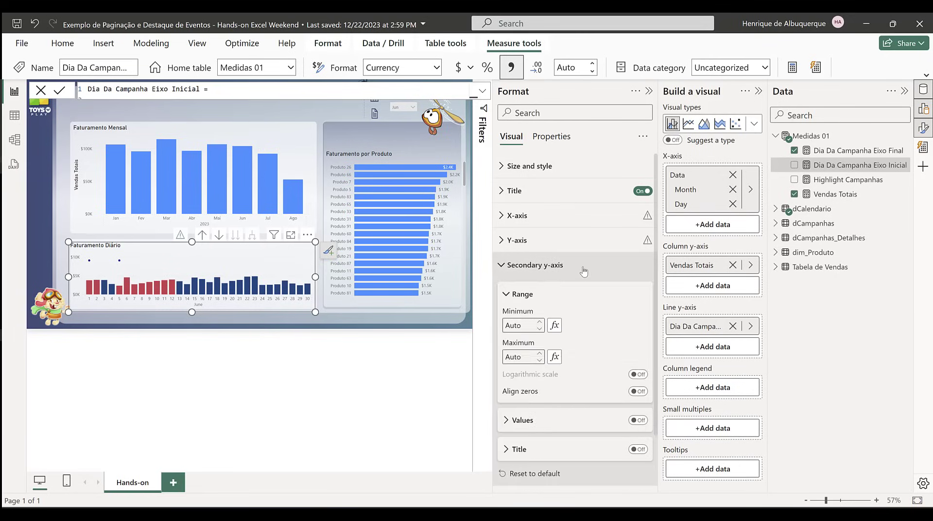
click(640, 422)
click(642, 422)
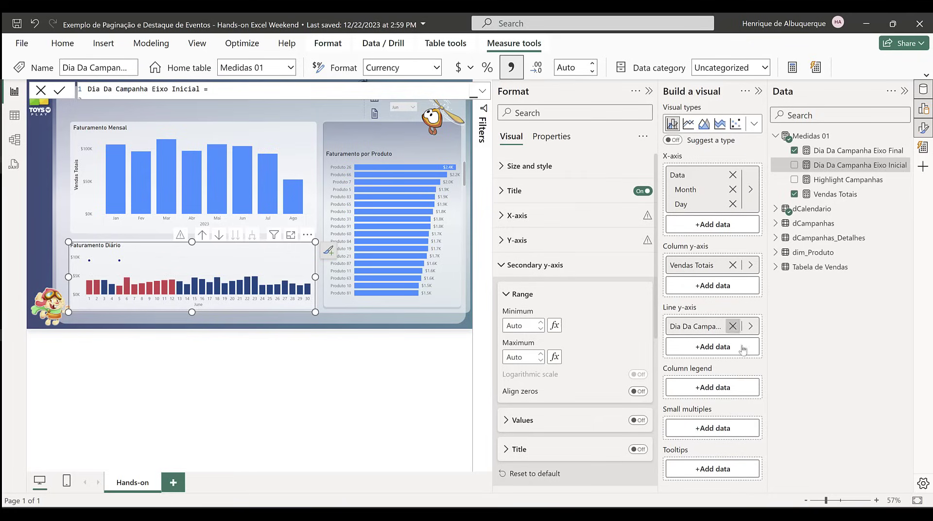
click(517, 265)
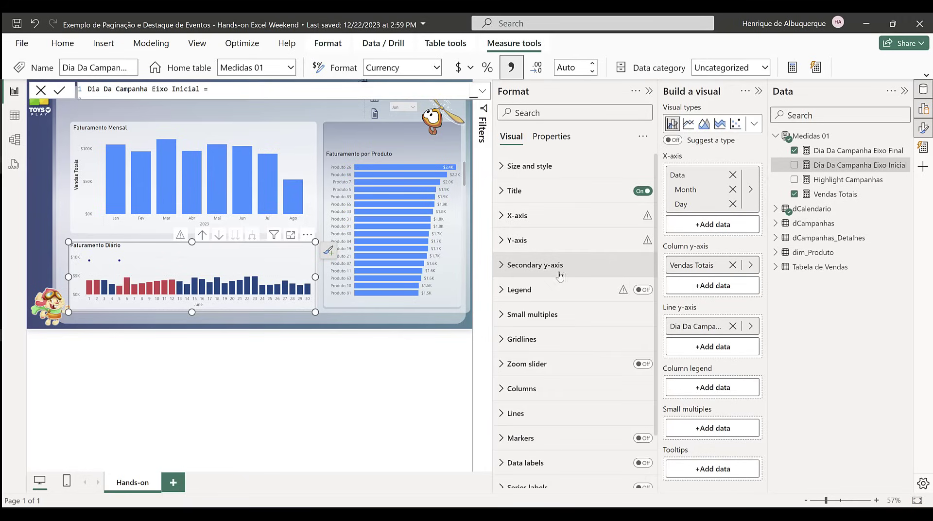
Step: Enable error bars for the Dia Da Campanha Eixo Final series of the Faturamento Diário chart
scroll(518, 266, down, 3)
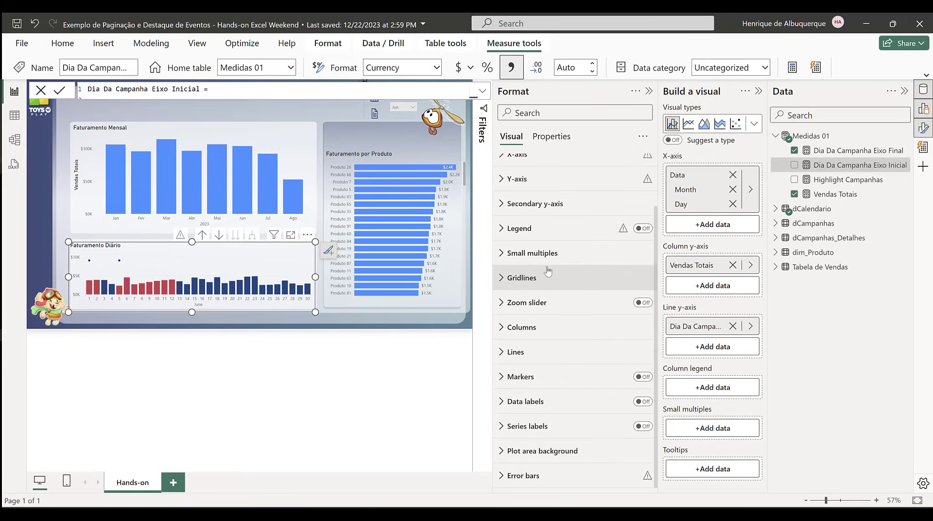
click(564, 475)
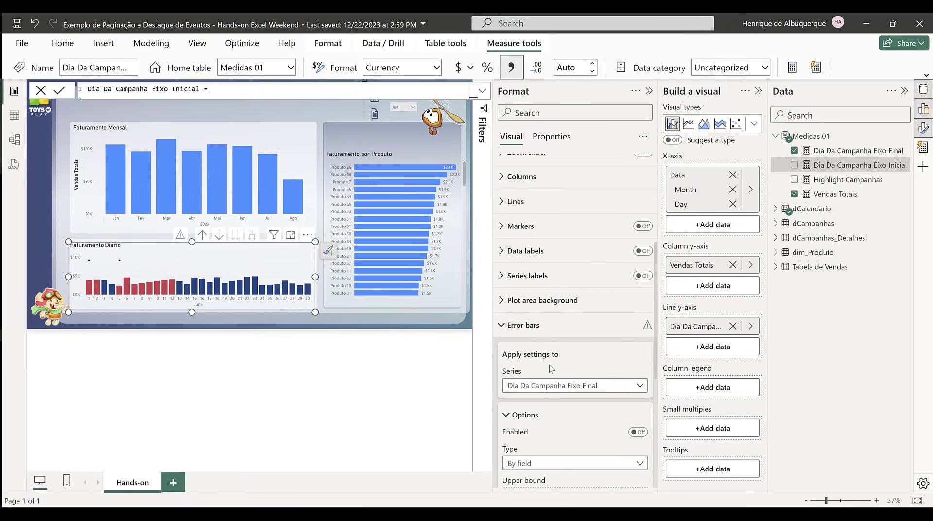
scroll(576, 386, down, 3)
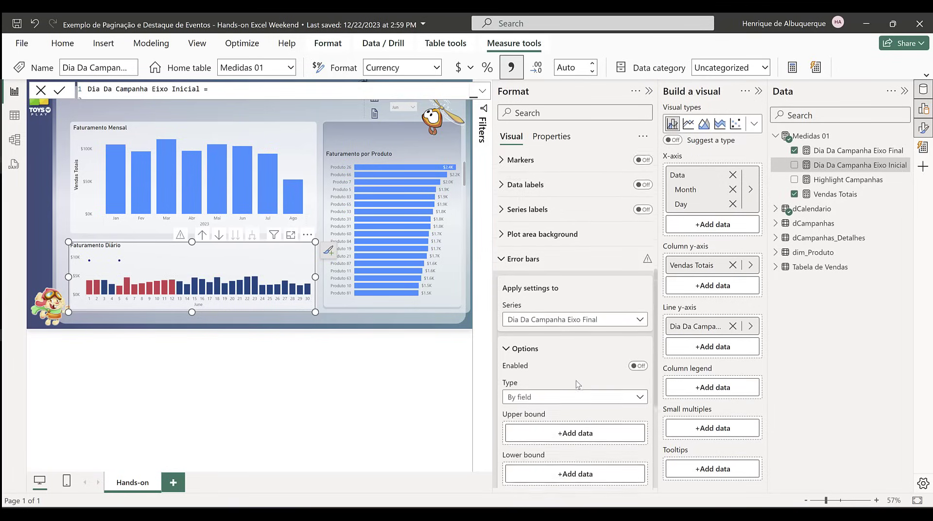
scroll(577, 384, down, 2)
click(638, 332)
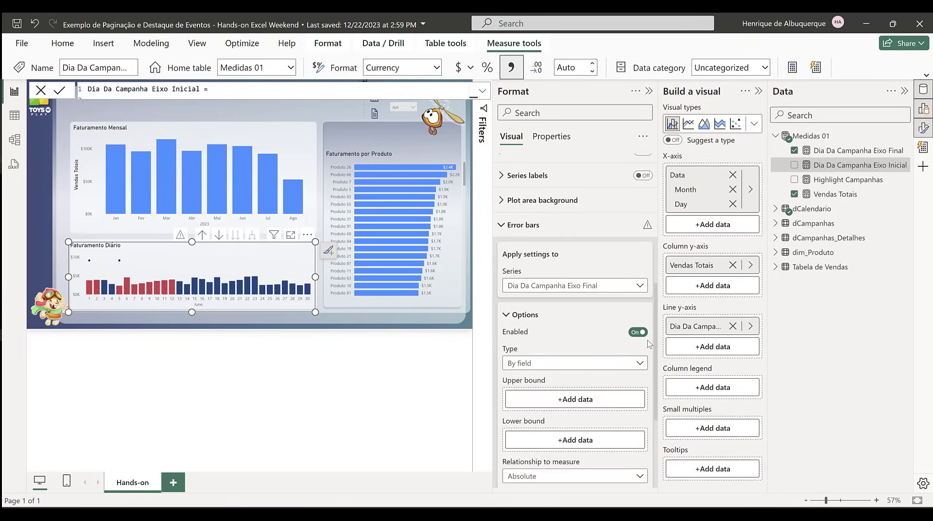
Step: Set the error bars' upper bound to Dia Da Campanha Eixo Final and lower bound to Dia Da Campanha Eixo Inicial
scroll(583, 316, down, 4)
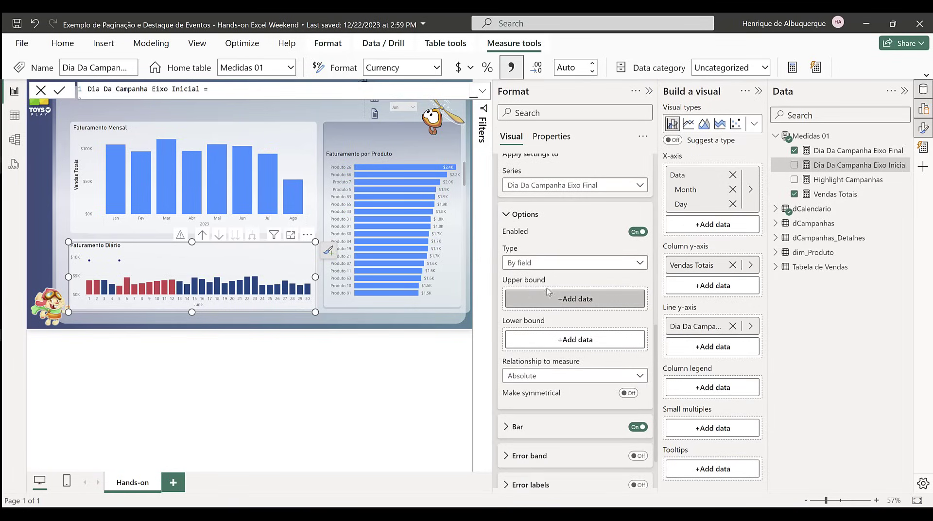
click(587, 305)
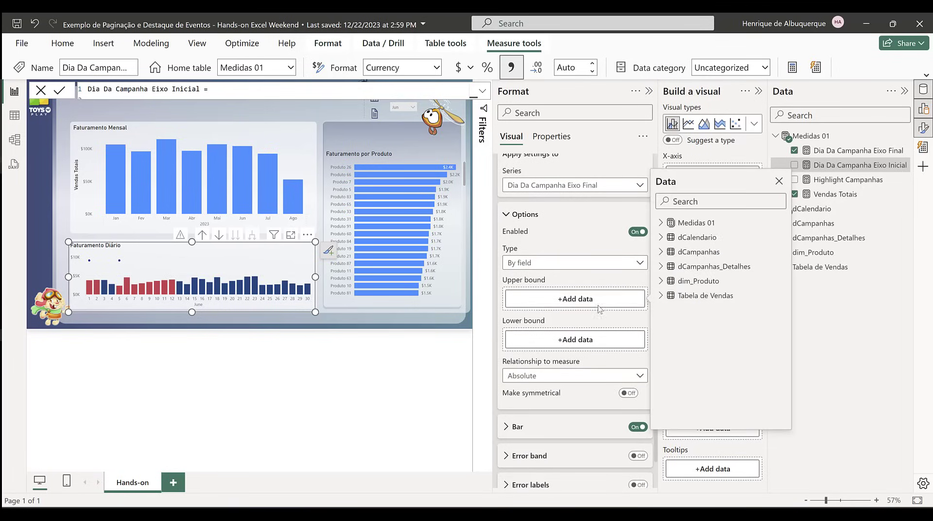
click(660, 223)
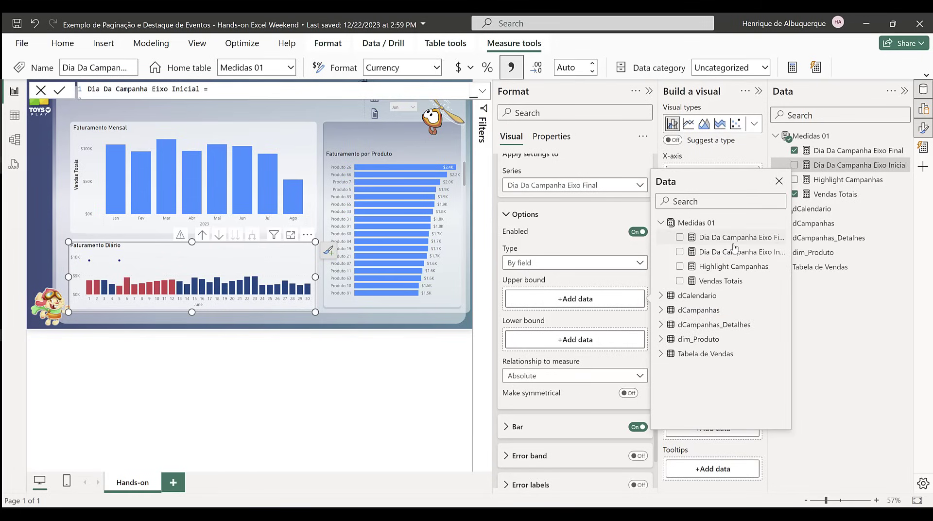
click(679, 237)
click(575, 340)
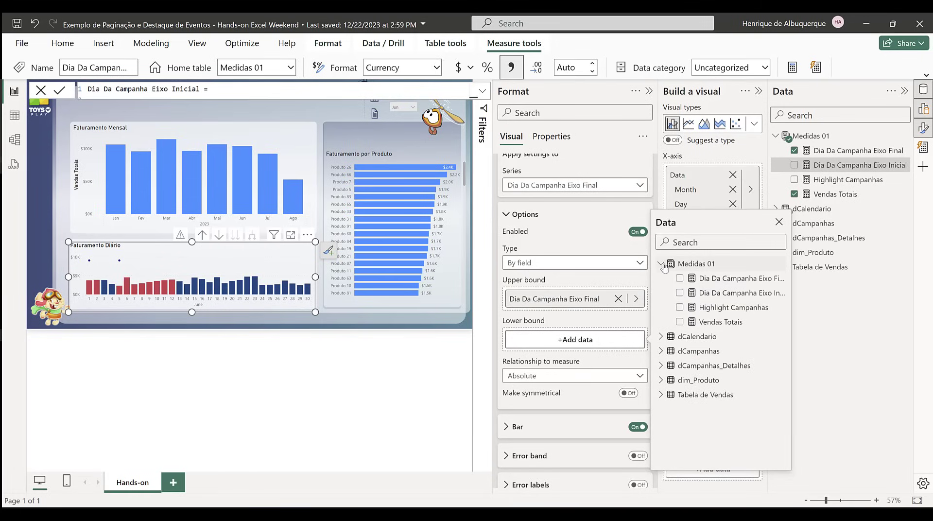
click(679, 293)
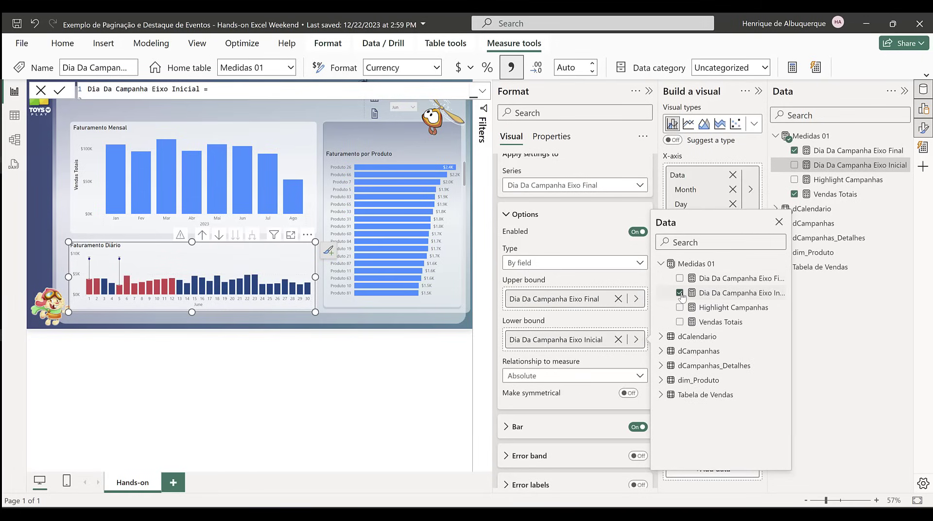
click(779, 222)
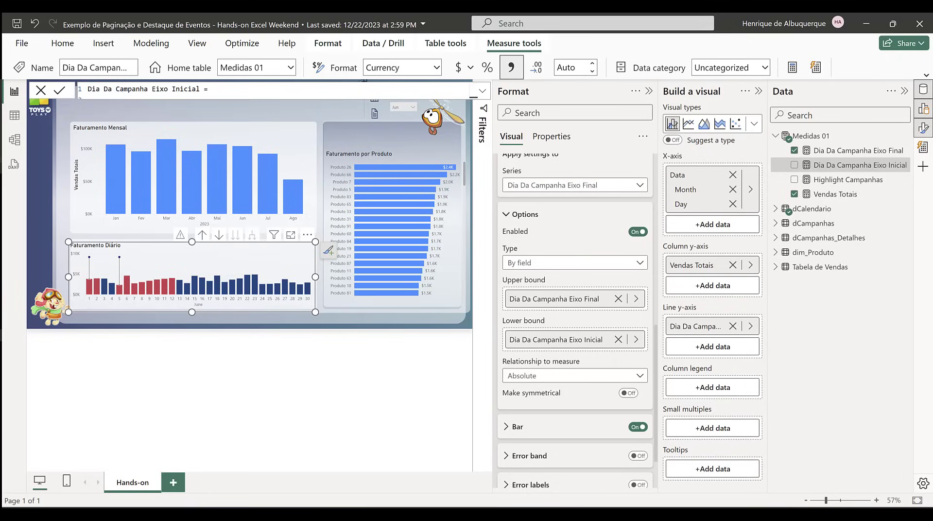
Step: Turn on data labels for the Faturamento Diário chart and hide them for the Vendas Totais series
click(158, 300)
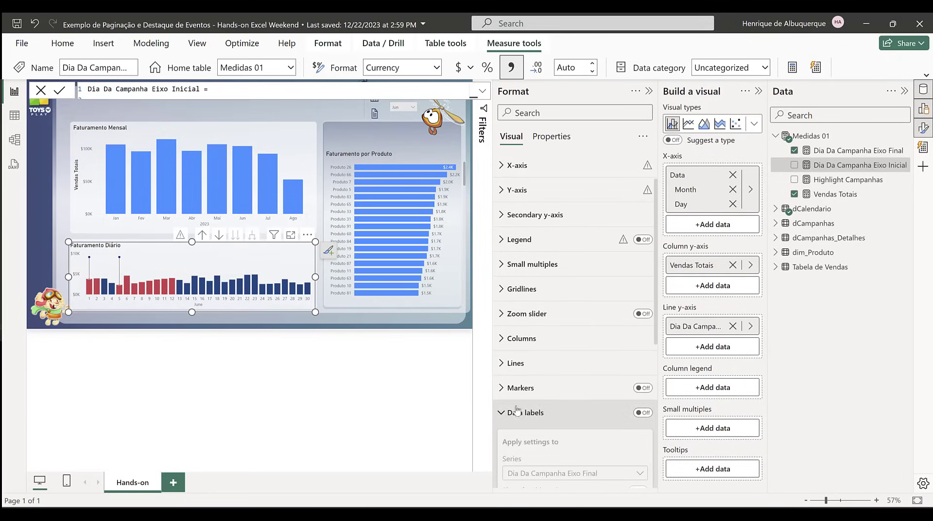
scroll(505, 340, down, 3)
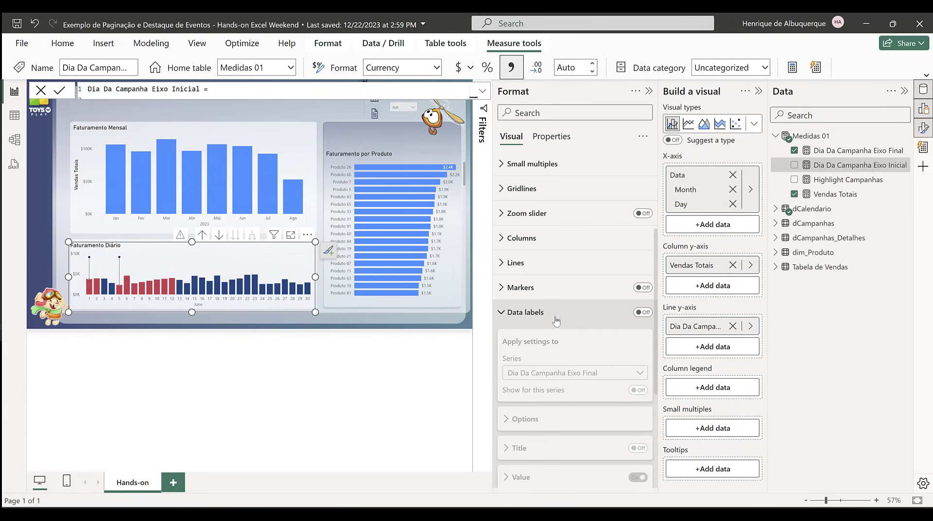
click(643, 312)
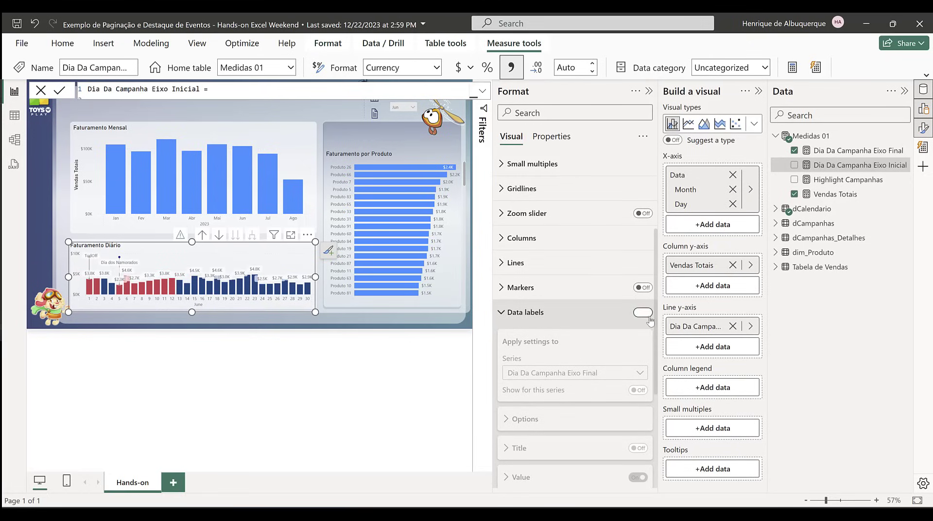
click(572, 375)
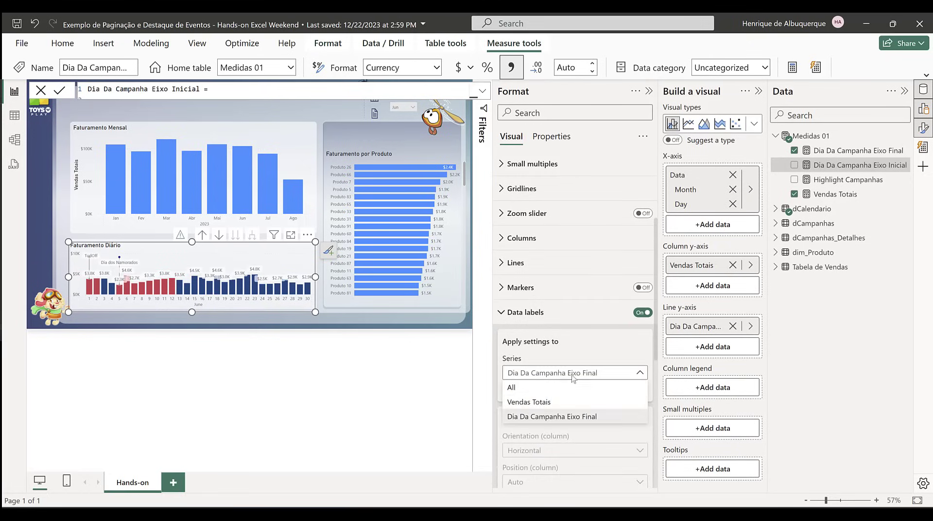
click(535, 401)
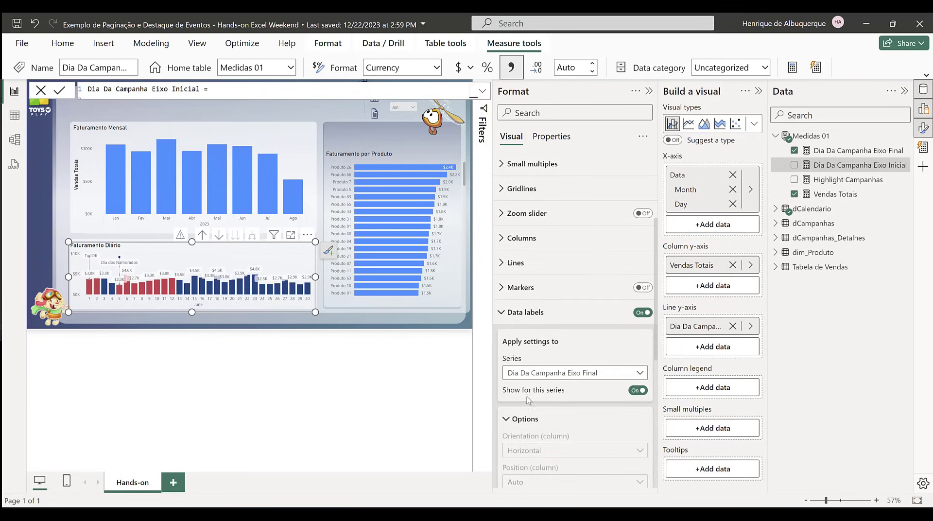
click(638, 390)
Step: Position the Dia Da Campanha Eixo Final data labels Above the line and turn off their background
click(545, 373)
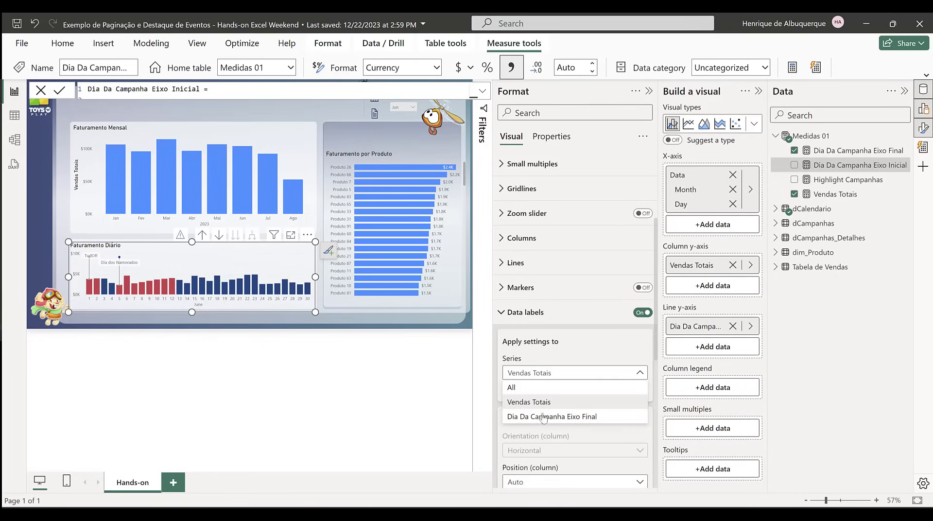
click(541, 417)
scroll(604, 368, down, 3)
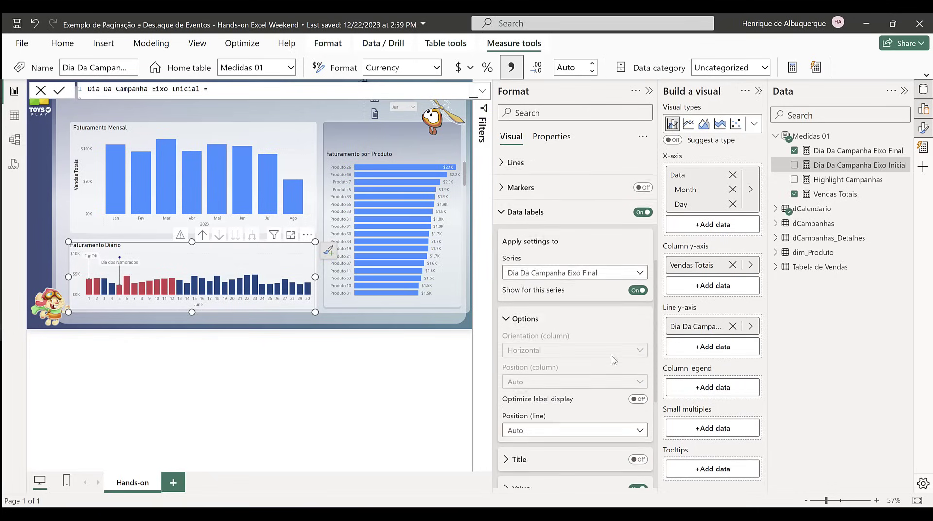
click(529, 380)
click(535, 411)
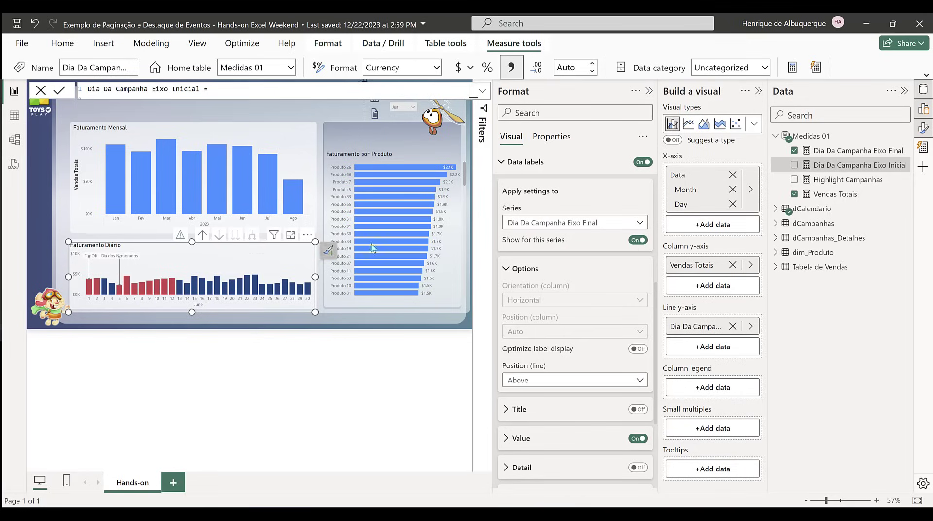
scroll(632, 403, down, 1)
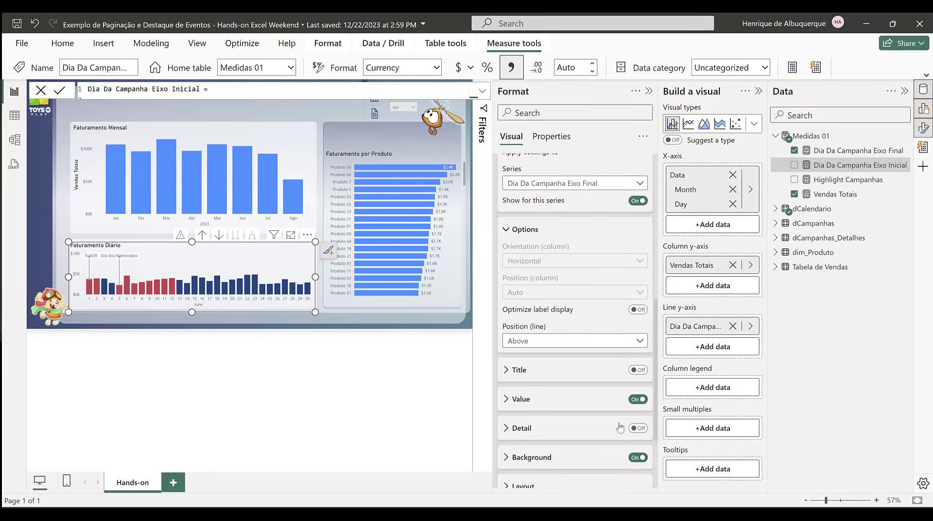
click(636, 446)
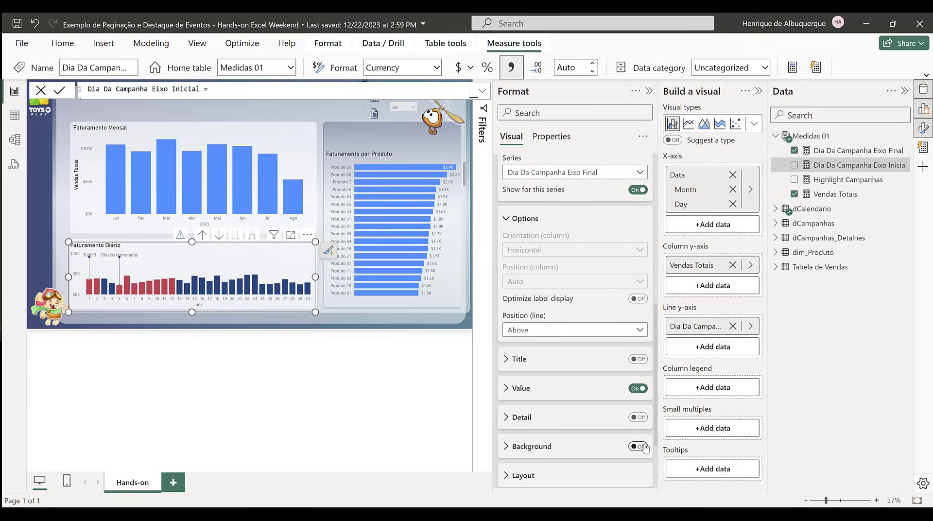
Step: Filter the report by month to Mar, Mai and Jan to check the campaign labels and markers in the daily chart
click(325, 317)
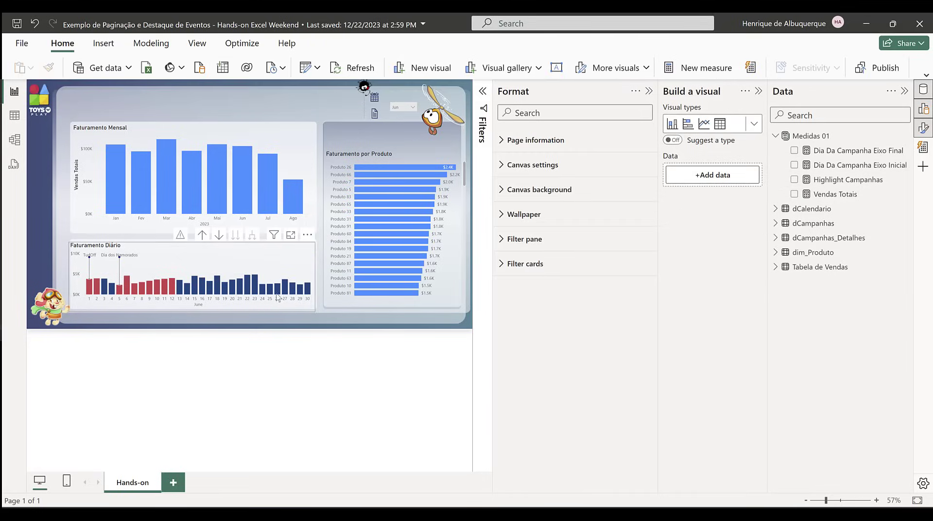
click(411, 109)
click(403, 136)
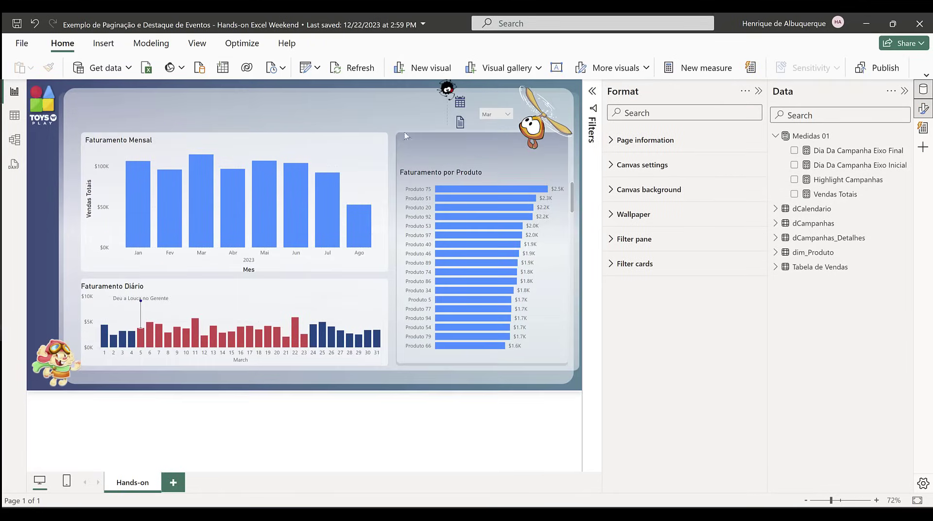
click(495, 114)
click(490, 172)
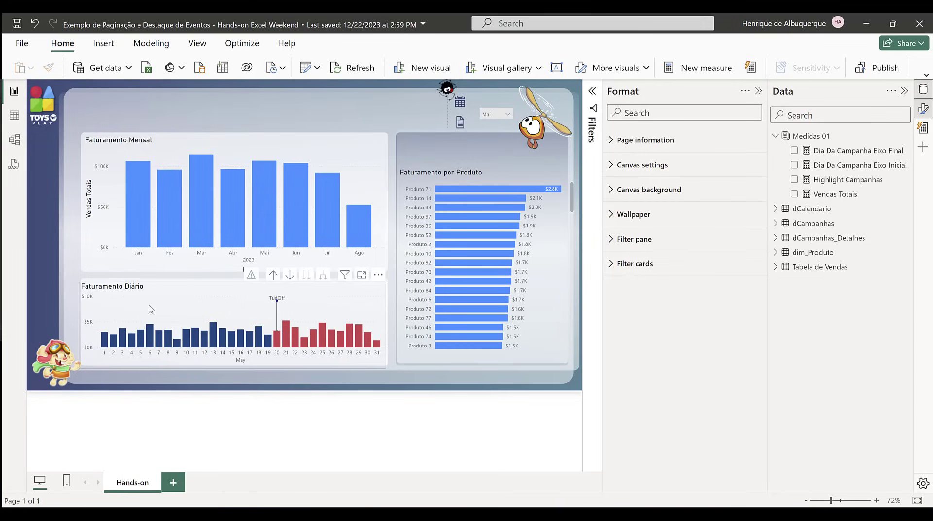
click(496, 116)
click(489, 126)
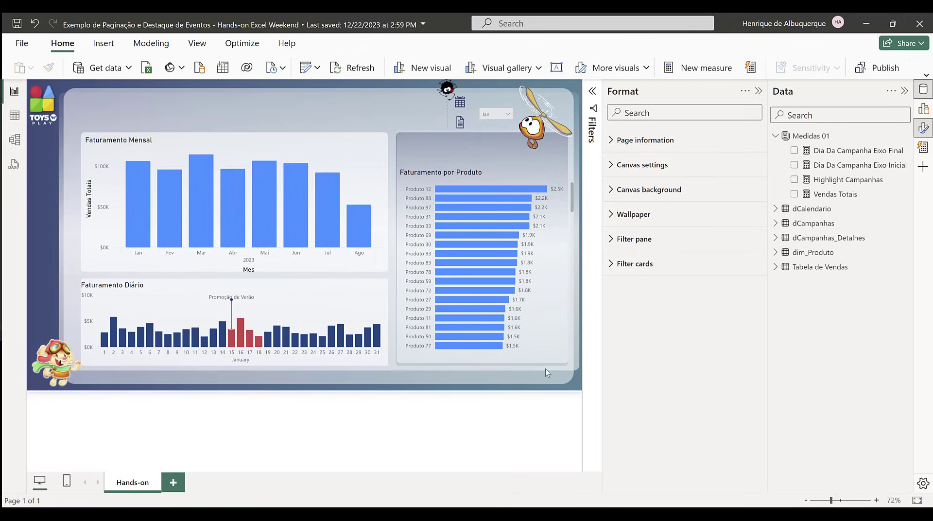
Step: Start a new numeric range parameter and name it Paginas
mouse_move(145, 206)
click(148, 44)
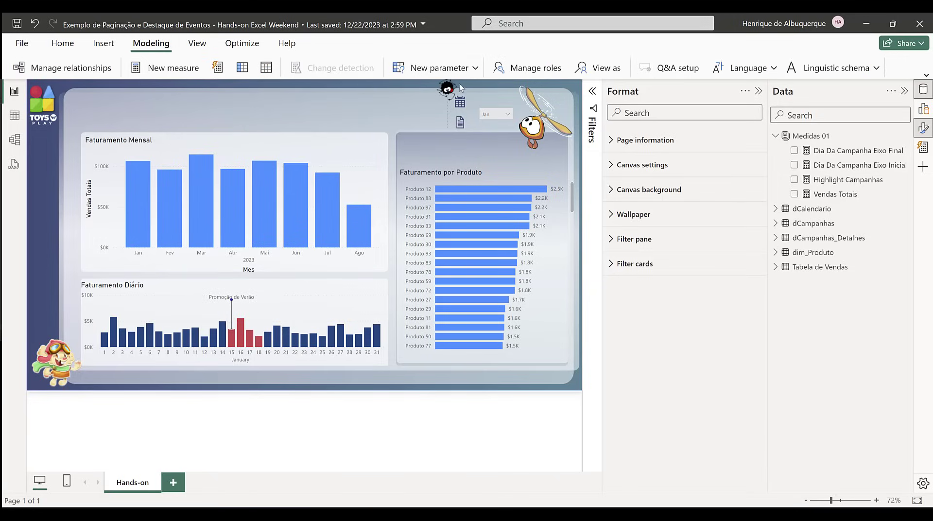
click(463, 73)
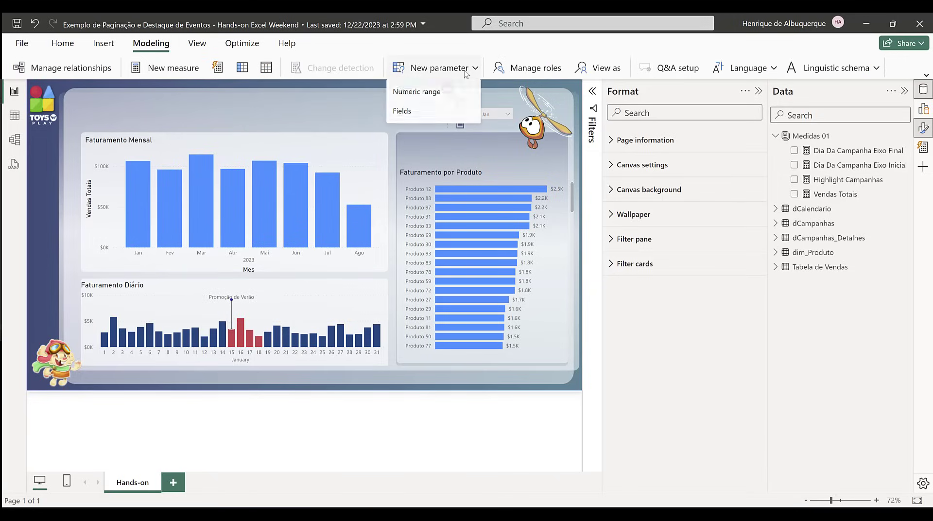
click(427, 97)
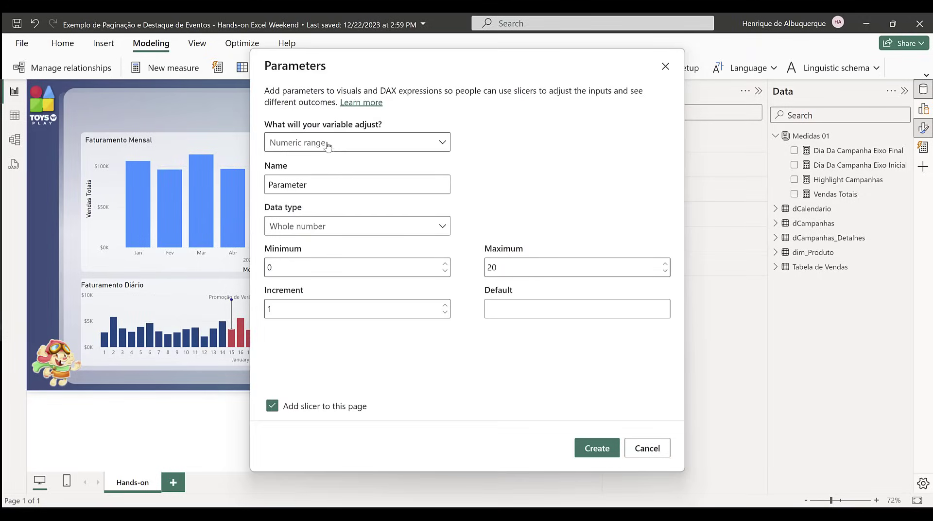
click(334, 146)
click(401, 129)
double_click(315, 185)
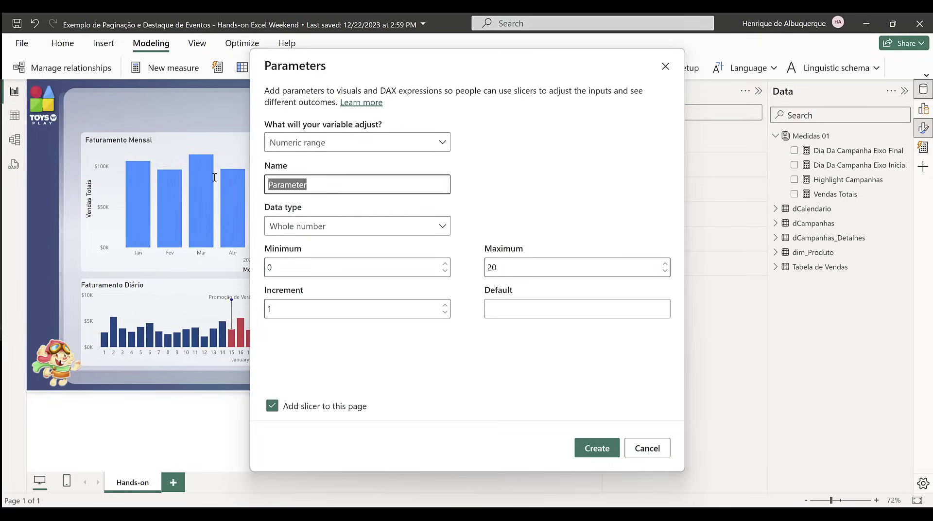
text(Paginas)
Step: Set the Paginas parameter's minimum to 1, maximum to 50 and default to 1
key(Tab)
key(Tab)
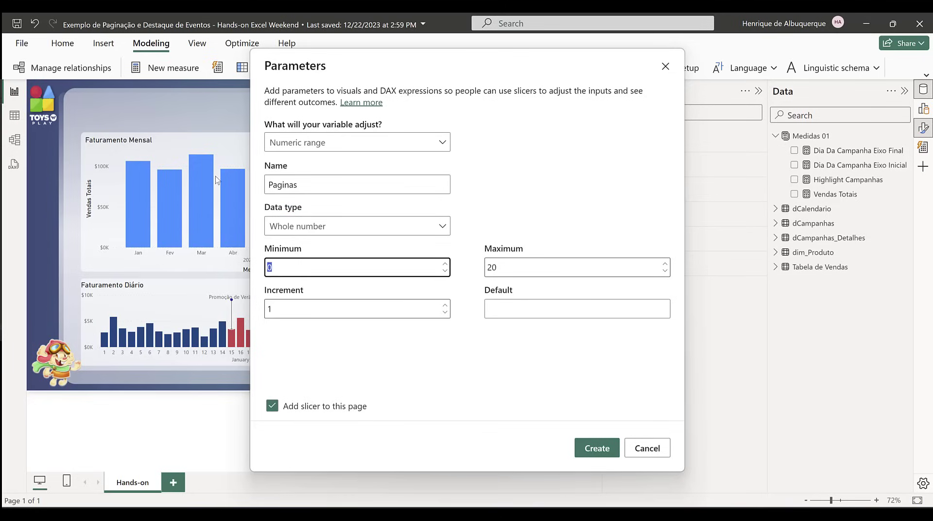
text(1)
key(Tab)
text(50)
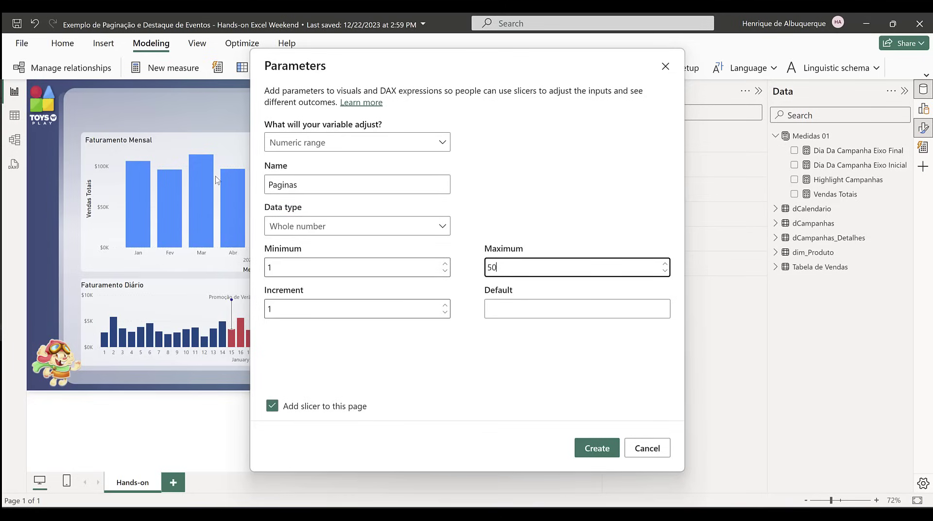
key(Tab)
key(Tab)
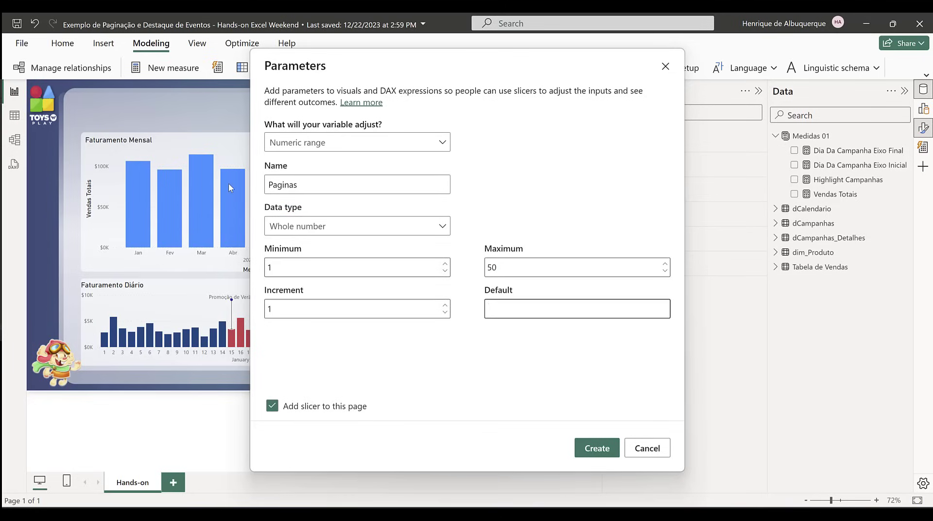
text(1)
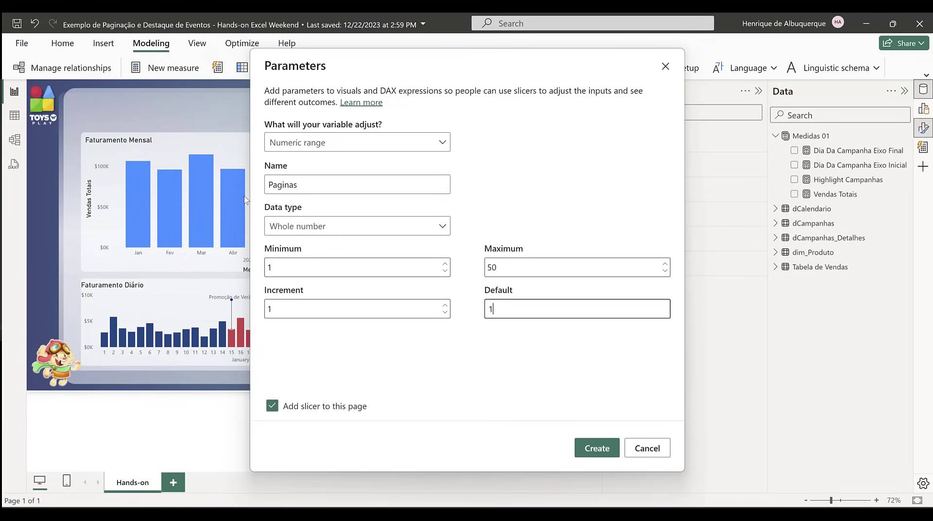
Step: Create the Paginas parameter with its slicer and move the slicer over the upper edge of the Faturamento Mensal chart
click(606, 450)
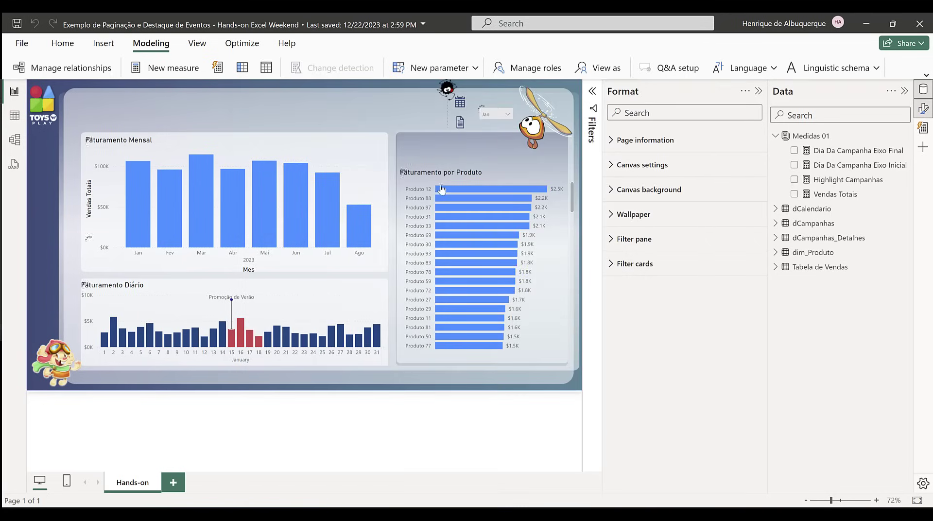
drag(546, 133, 239, 146)
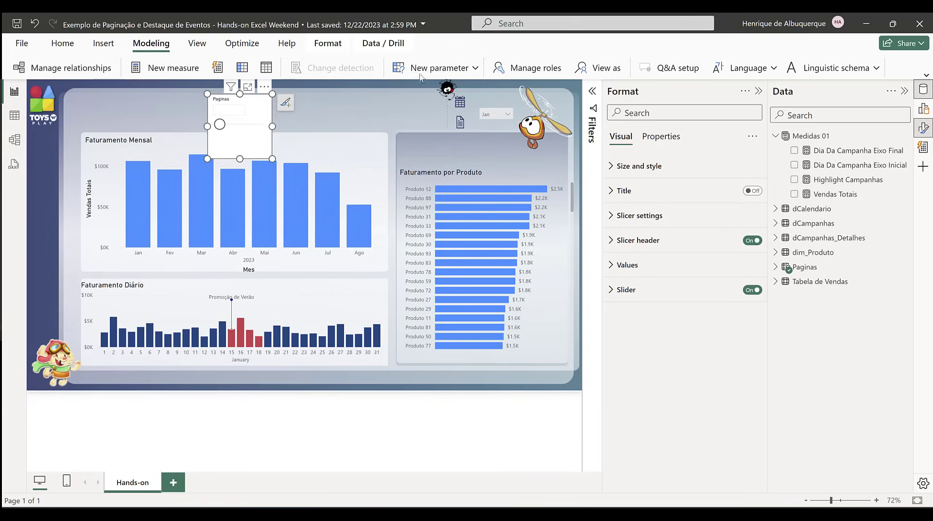
Step: Start a second numeric range parameter and name it Itens
click(442, 73)
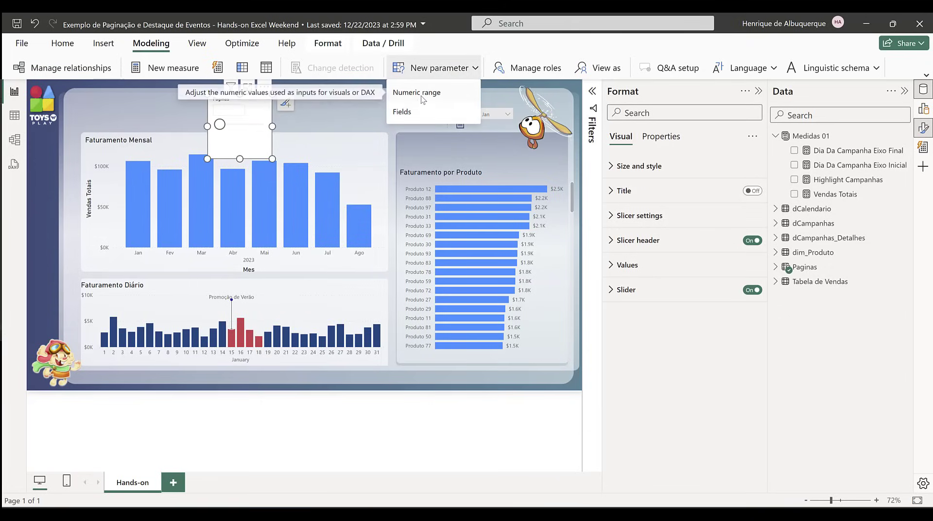
click(427, 91)
drag(325, 185, 206, 172)
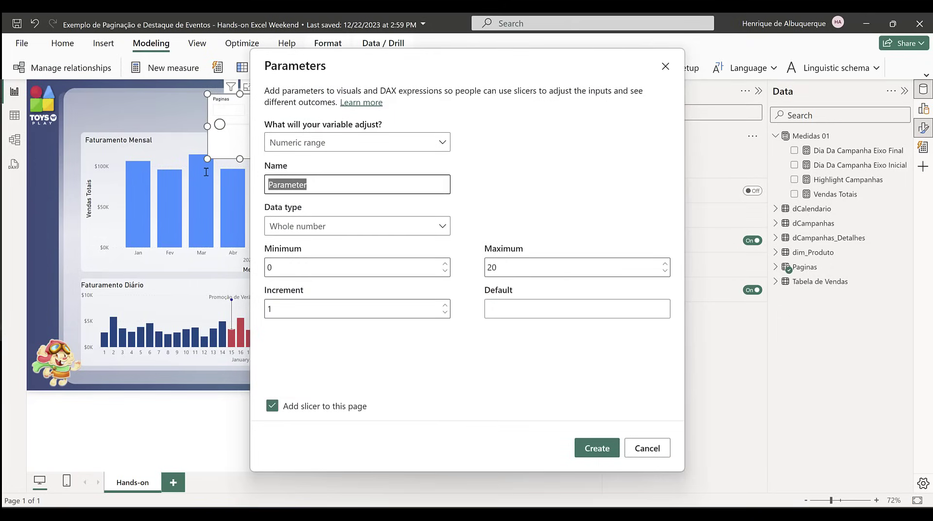
text(Ite)
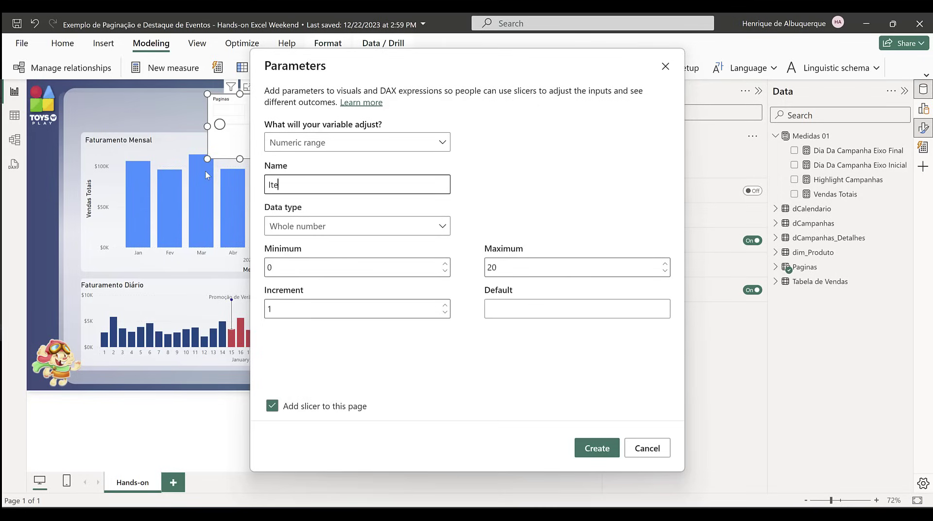
text(ns)
Step: Set the Itens parameter's minimum to 1, maximum to 50 and default to 1
click(309, 265)
key(BackSpace)
text(1)
double_click(535, 265)
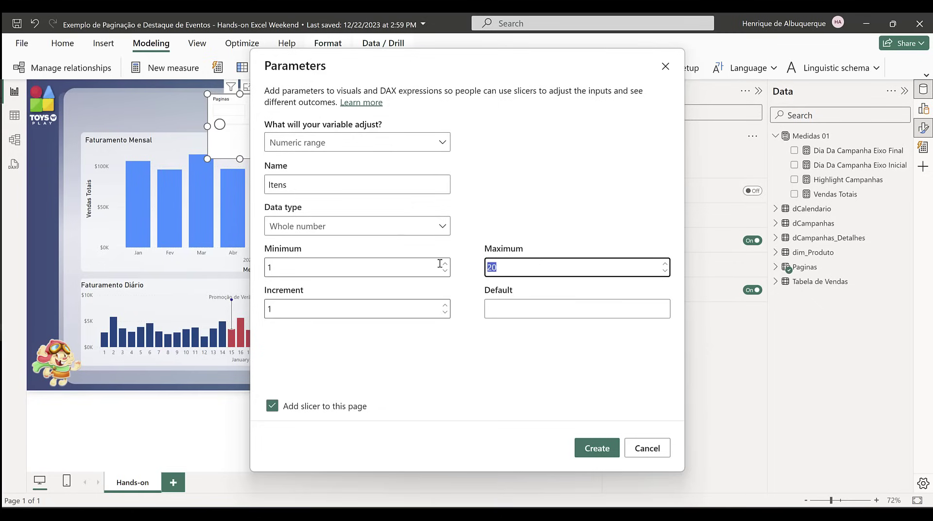
text(50)
click(535, 310)
text(1)
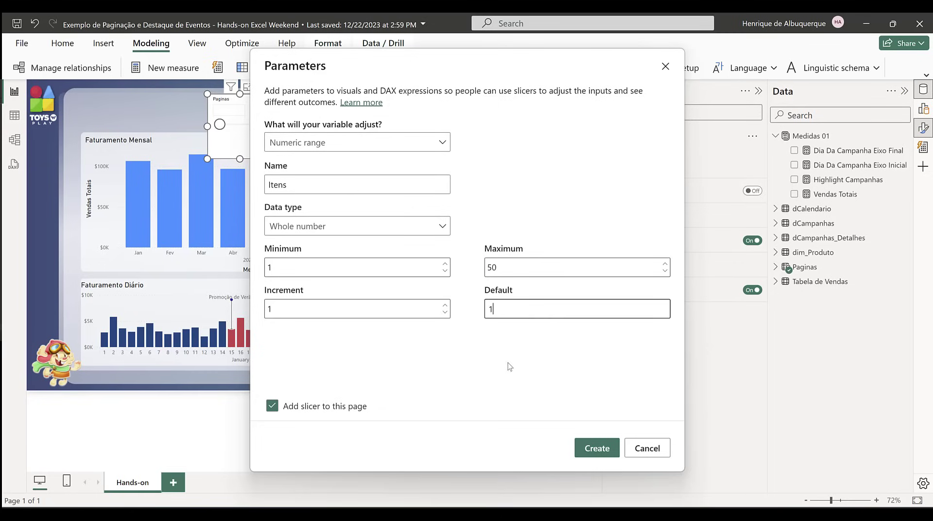
Step: Create the Itens parameter with its slicer and place the slicer beside the Paginas slicer
click(593, 448)
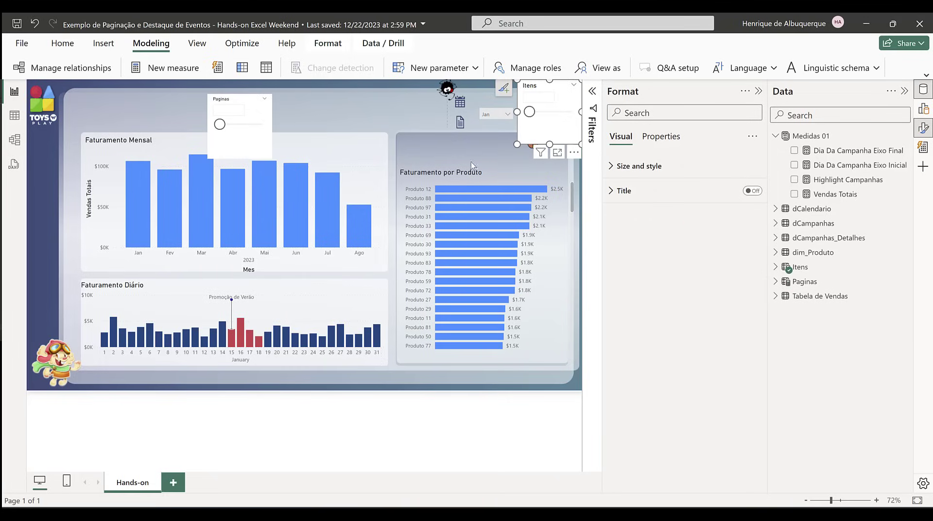
drag(549, 122, 318, 135)
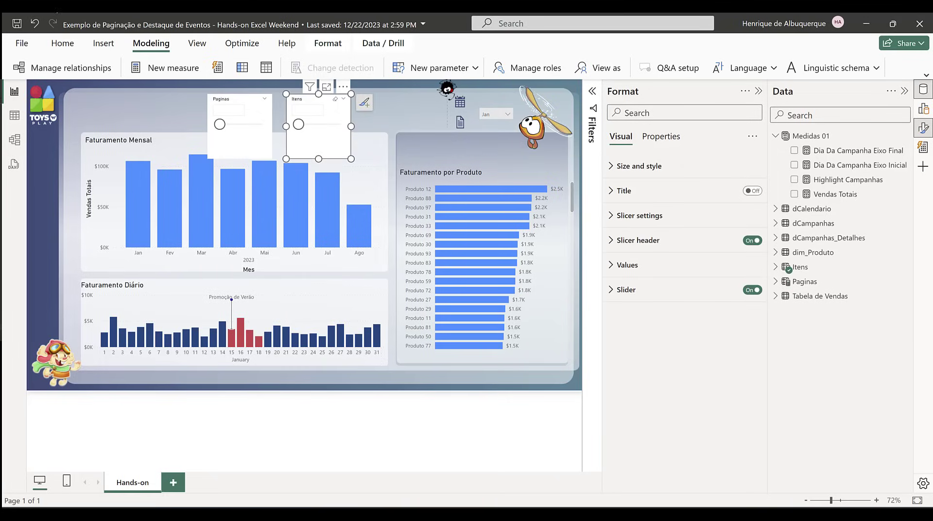
click(434, 149)
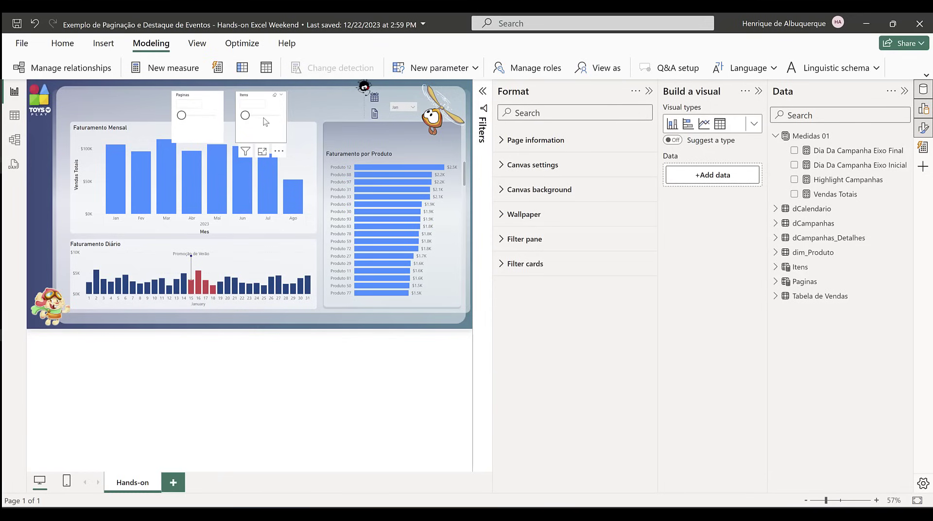
Step: Turn off the Responsive option for both the Itens and Paginas slicers
click(276, 128)
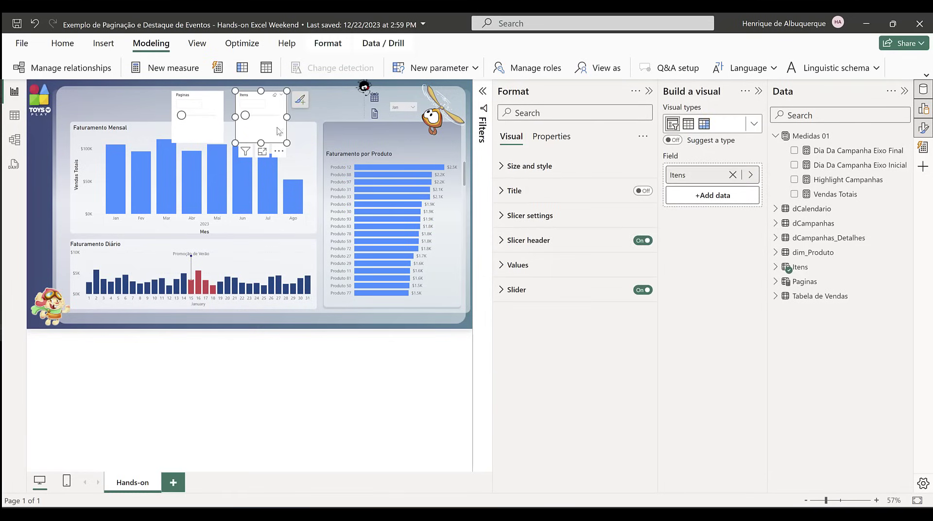
click(552, 136)
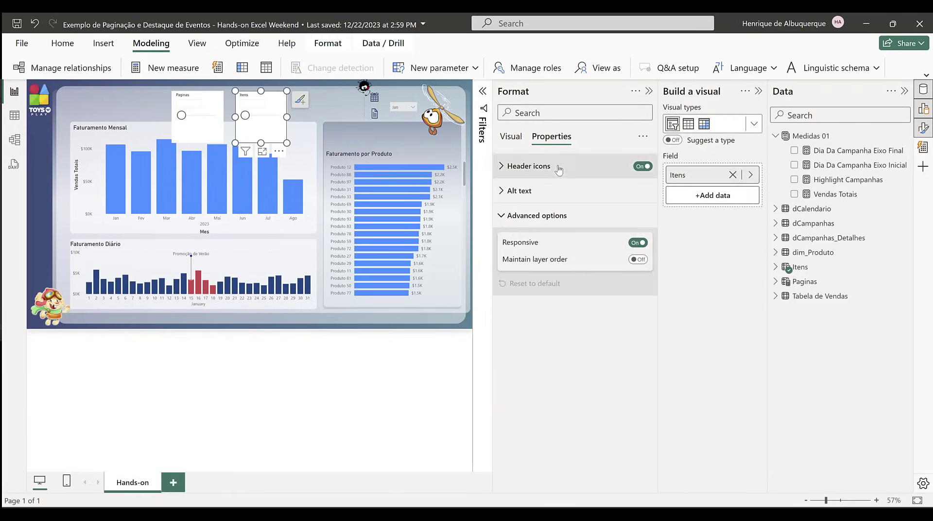
click(638, 242)
click(197, 124)
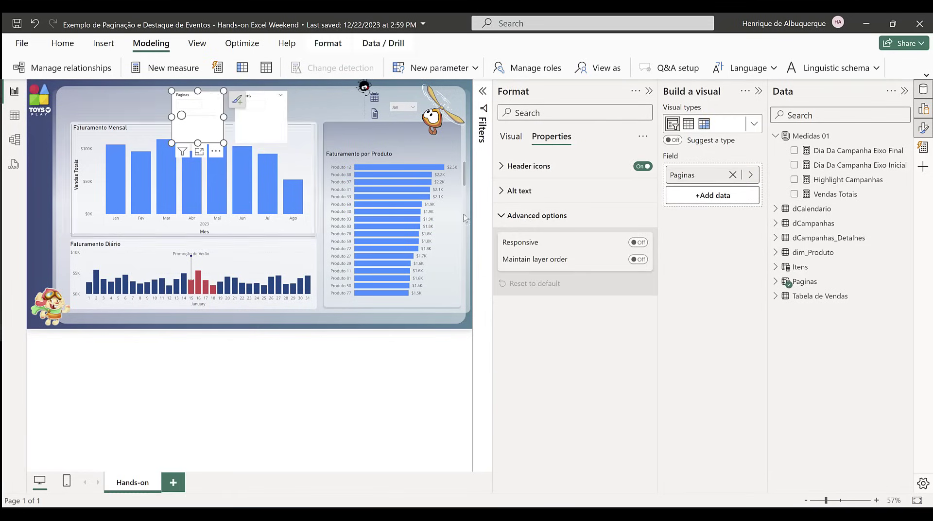
click(638, 242)
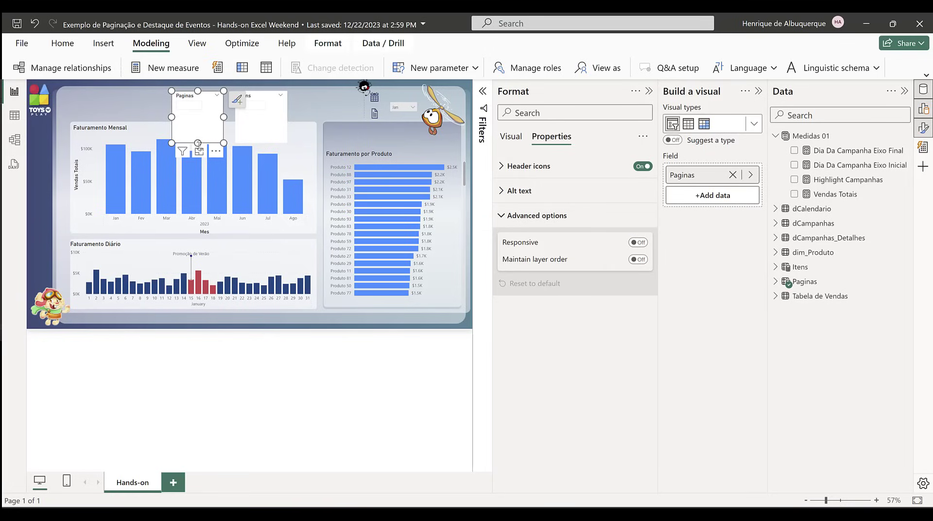
Step: Reduce the height of both parameter slicers and place Itens and Paginas side by side above the Faturamento por Produto chart
drag(197, 142, 198, 113)
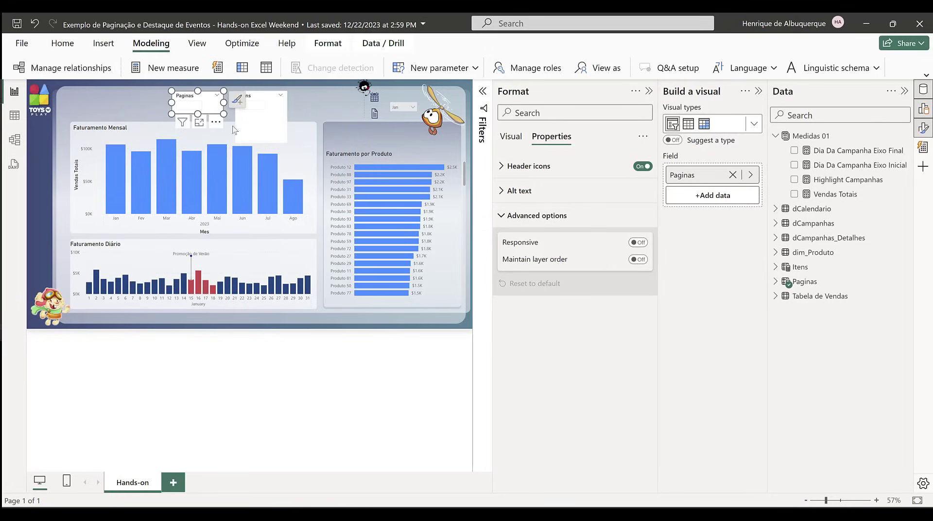
click(263, 140)
drag(261, 142, 368, 139)
drag(218, 108, 438, 151)
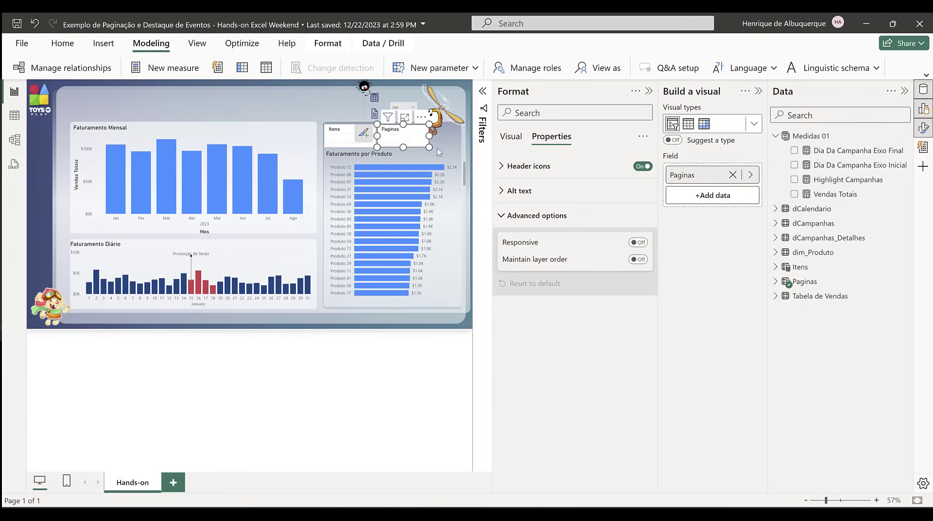
drag(492, 194, 508, 195)
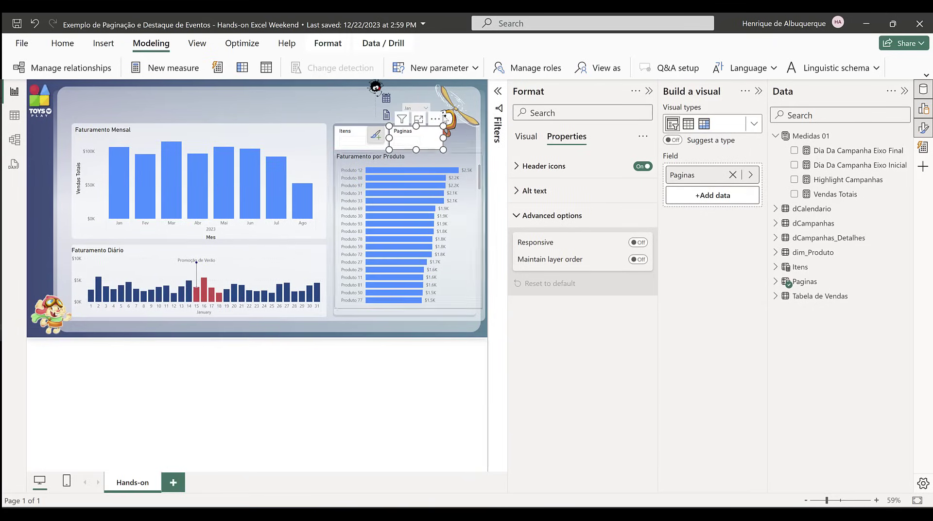
click(246, 107)
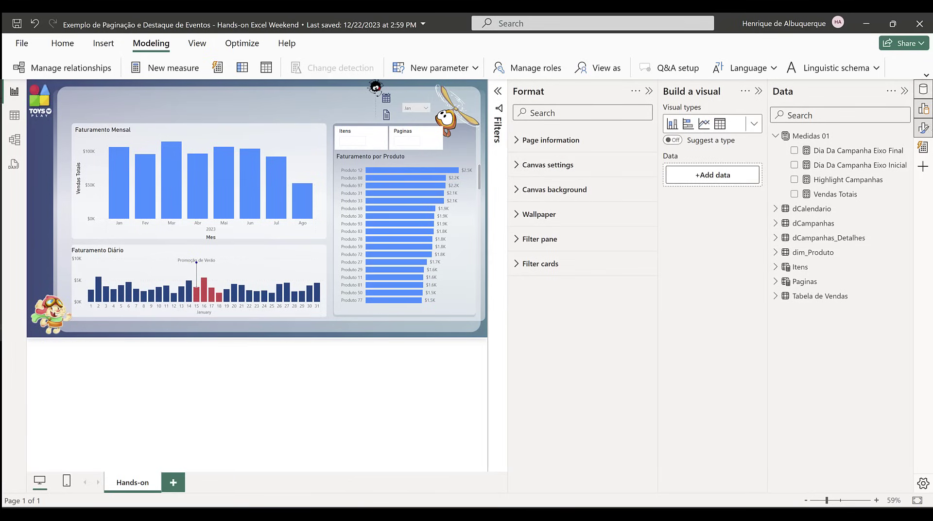
Step: Add a new measure to the Medidas 01 table and name it Item Rank
click(810, 136)
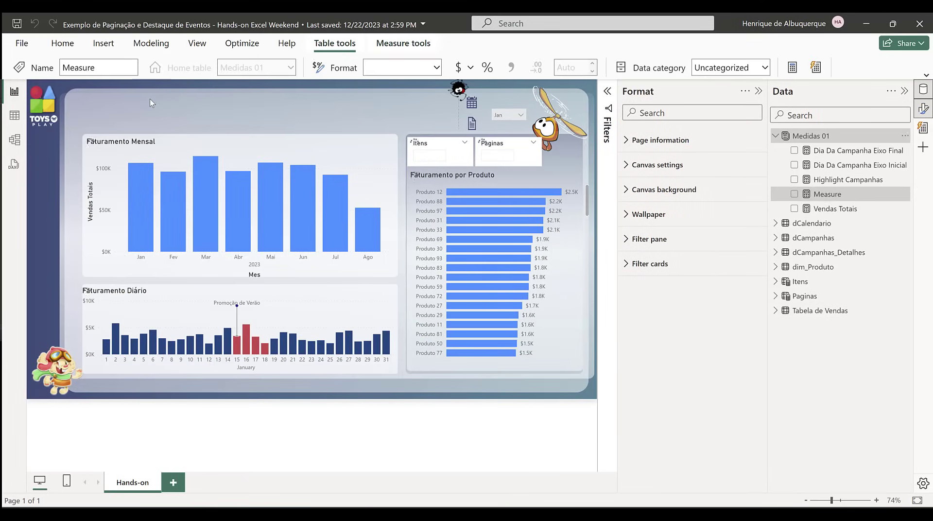
key(ctrl+a)
key(BackSpace)
text(Item)
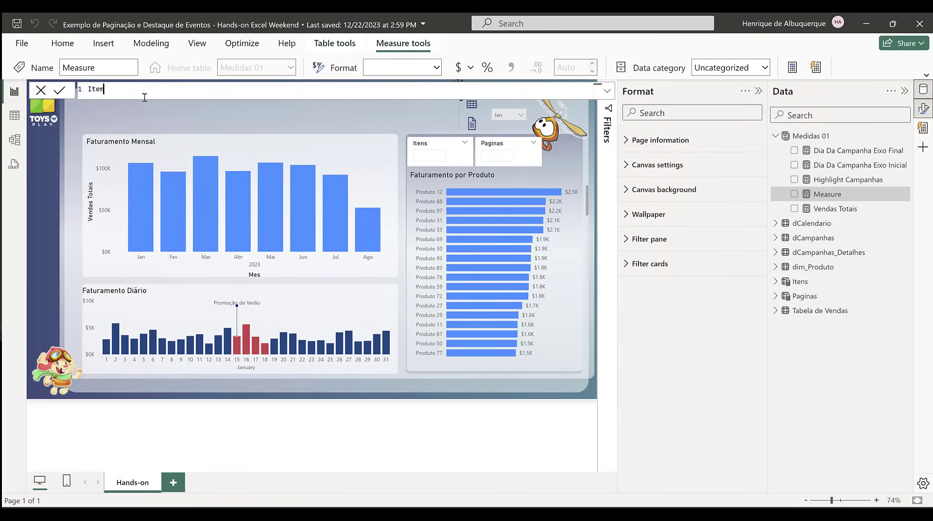
text( Rank)
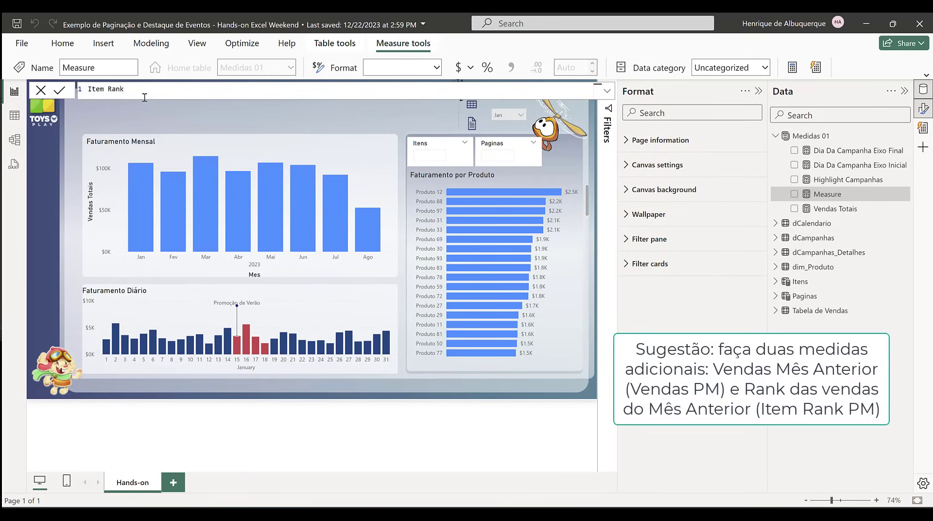
text( = RankX()
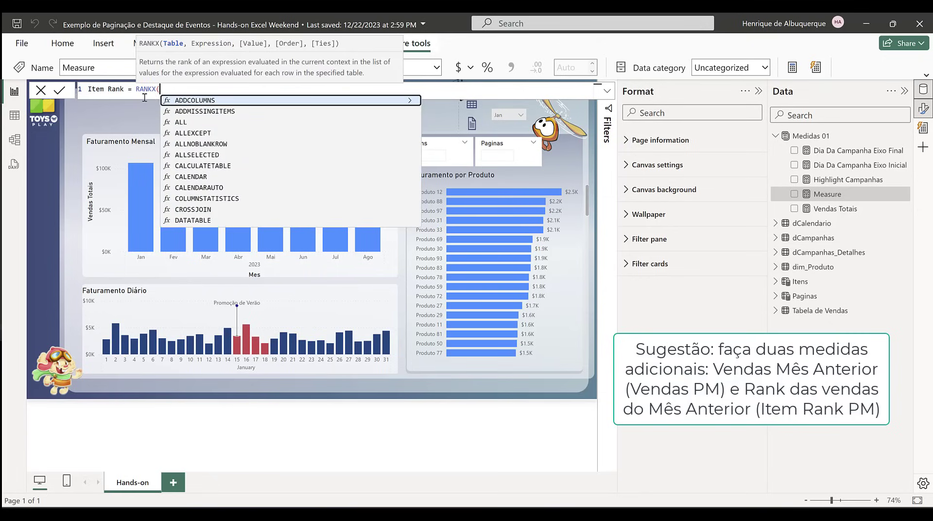
text(all(dp)
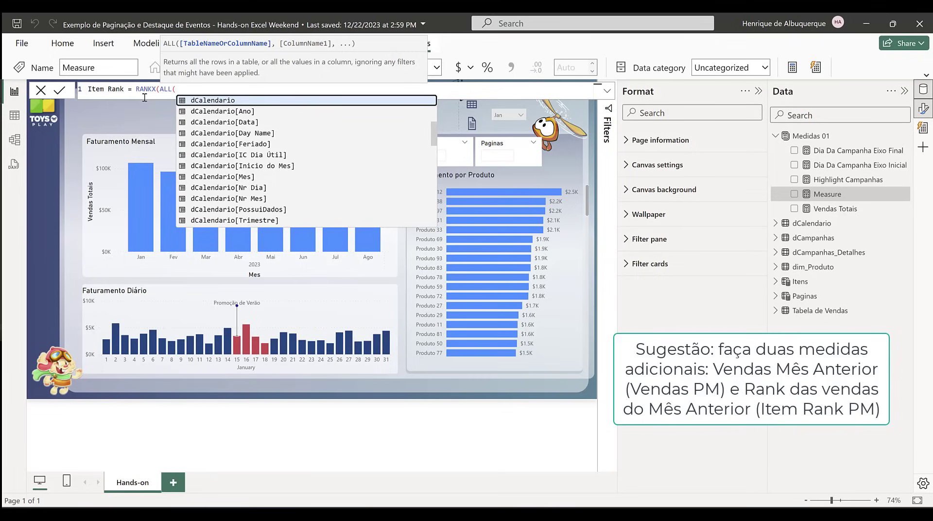
Step: Begin the Item Rank formula with RANKX over ALL(dim_Produto)
key(BackSpace)
key(BackSpace)
text(pro)
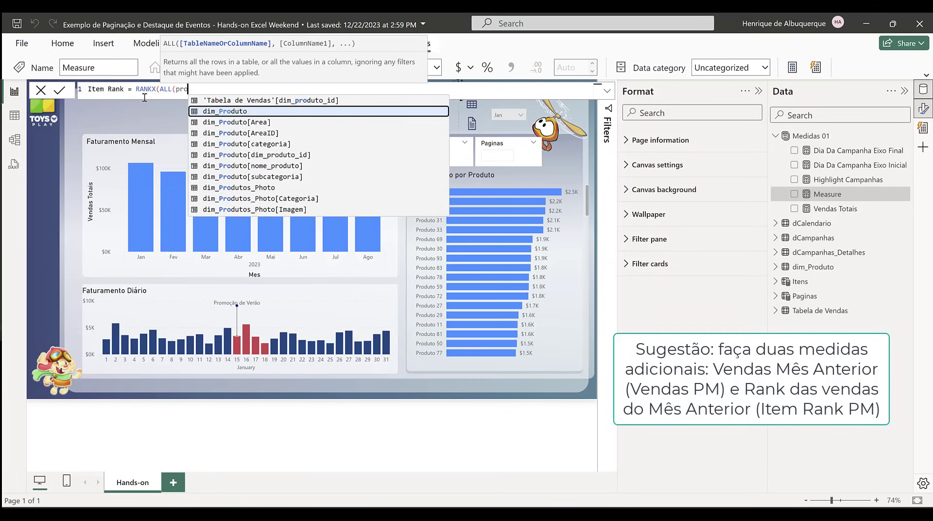
key(Tab)
text())
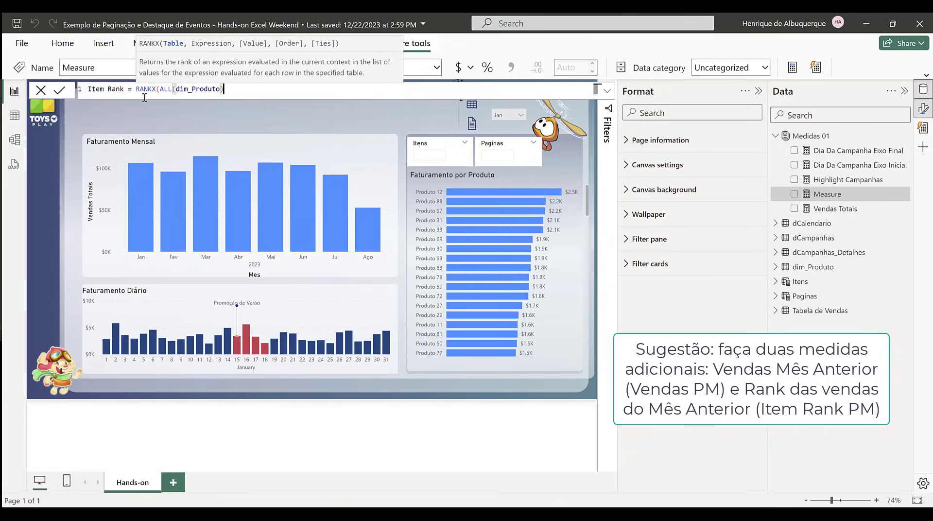
text(,)
text([Ven)
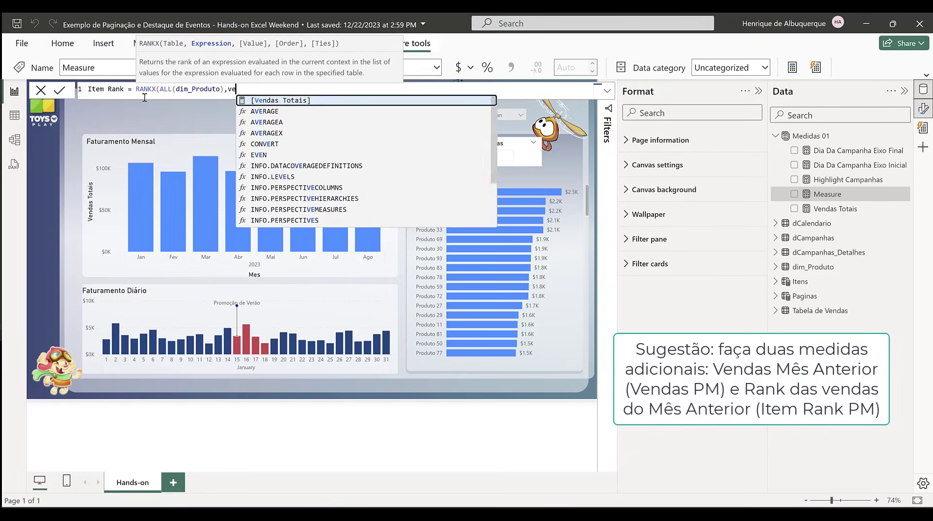
Step: Use [Vendas Totais] as the RANKX expression and commit the Item Rank measure
key(Tab)
text())
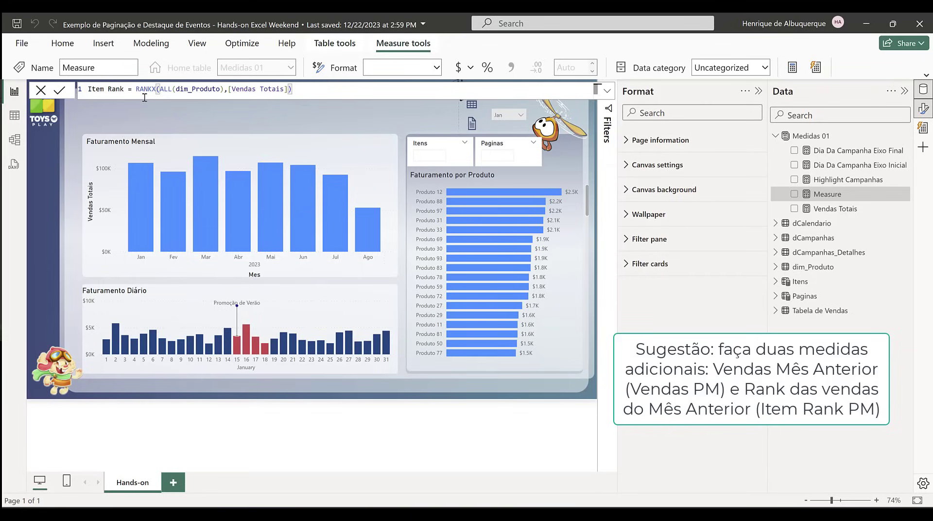
text())
key(BackSpace)
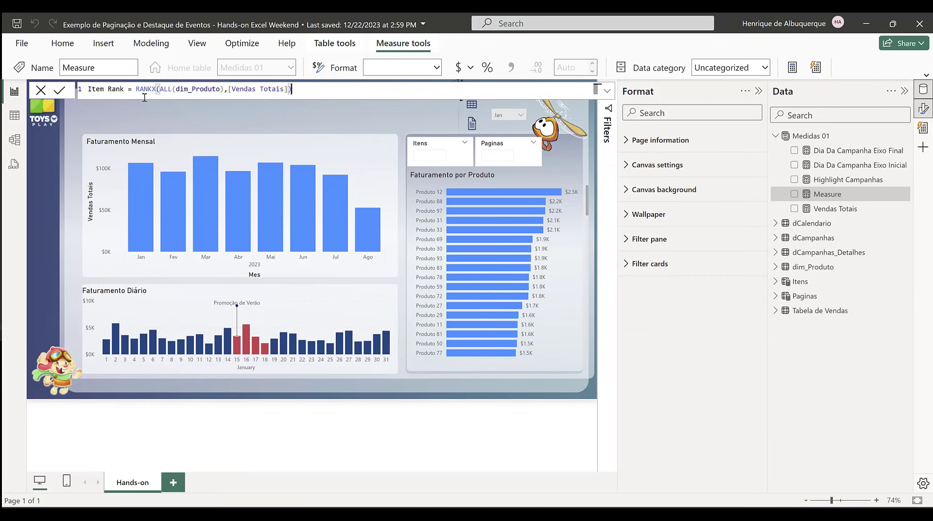
key(Return)
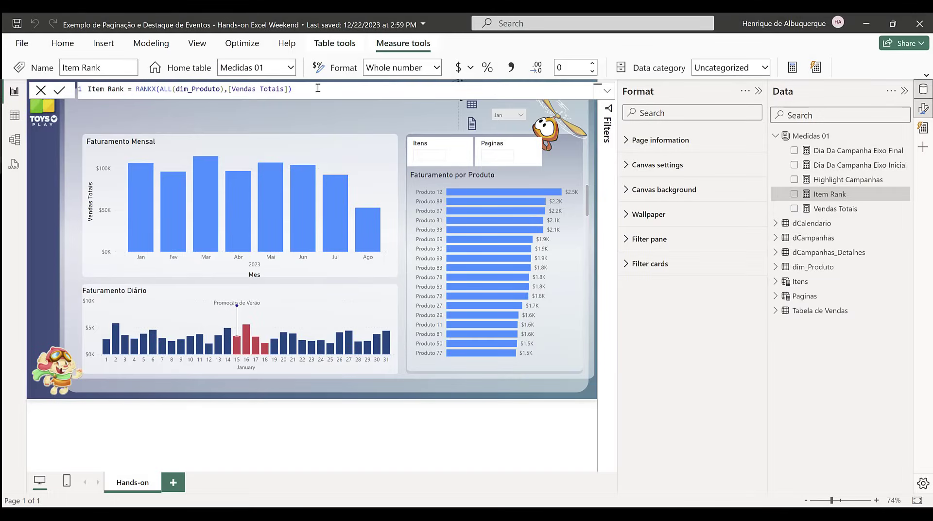
Step: Add another measure named Itens Filtrados, with blank lines for a multi-line formula
click(792, 68)
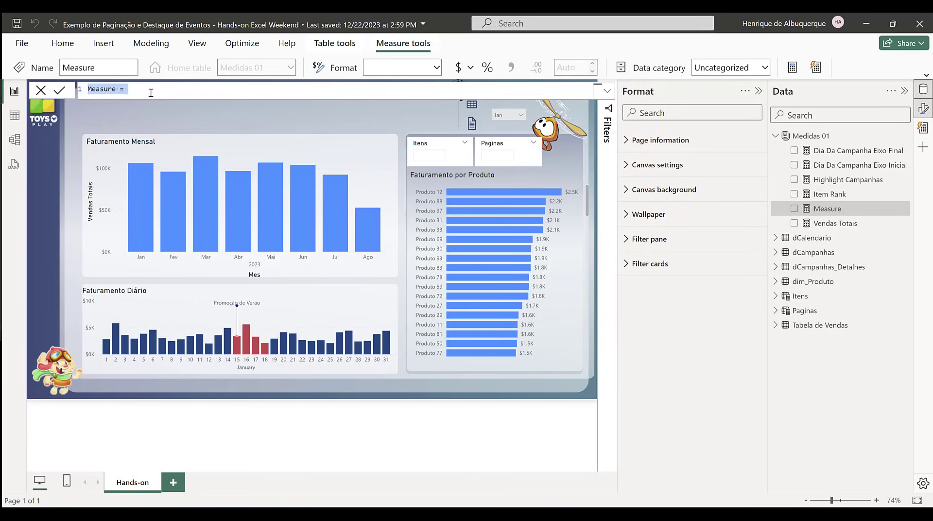
text(Itens Filtrados =)
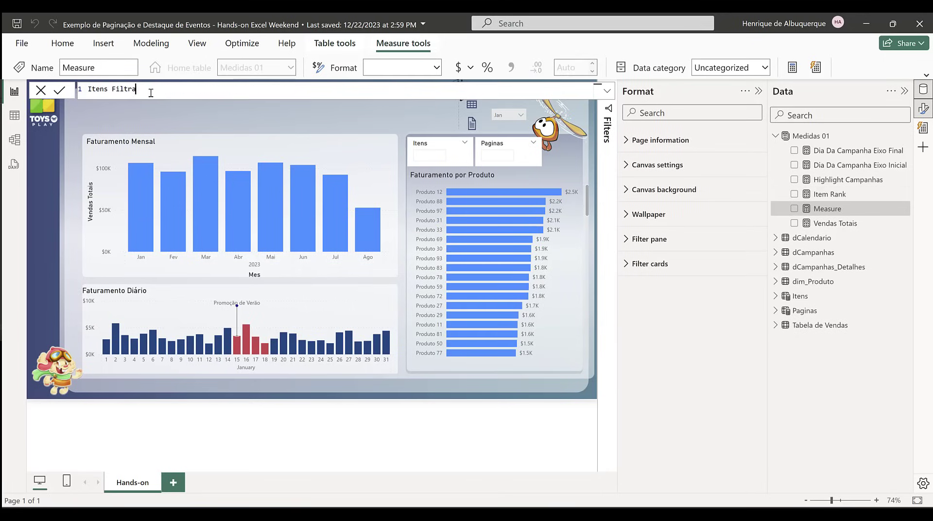
key(shift+Return)
key(shift+Return)
key(shift+Return)
key(shift+Return)
key(shift+Return)
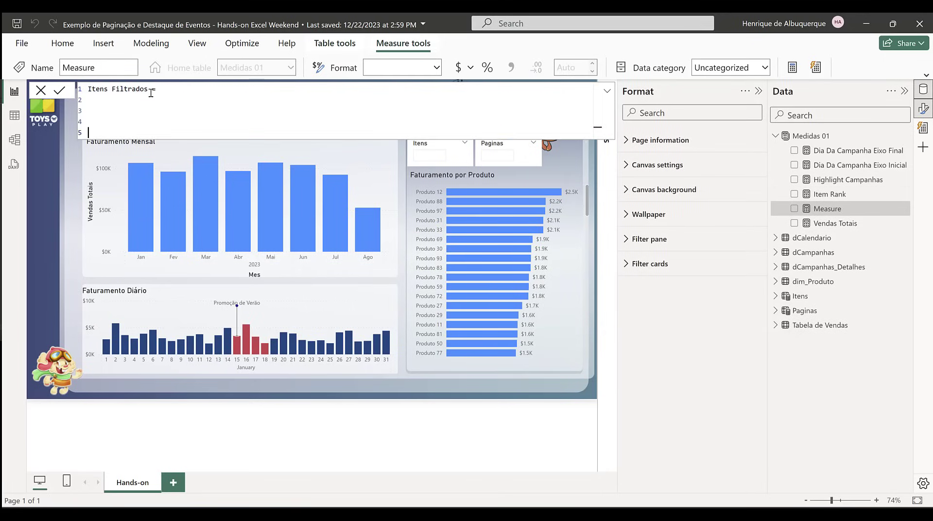
Step: Declare the variable _Paginas as [Paginas Value] in the Itens Filtrados formula
key(Up)
key(Up)
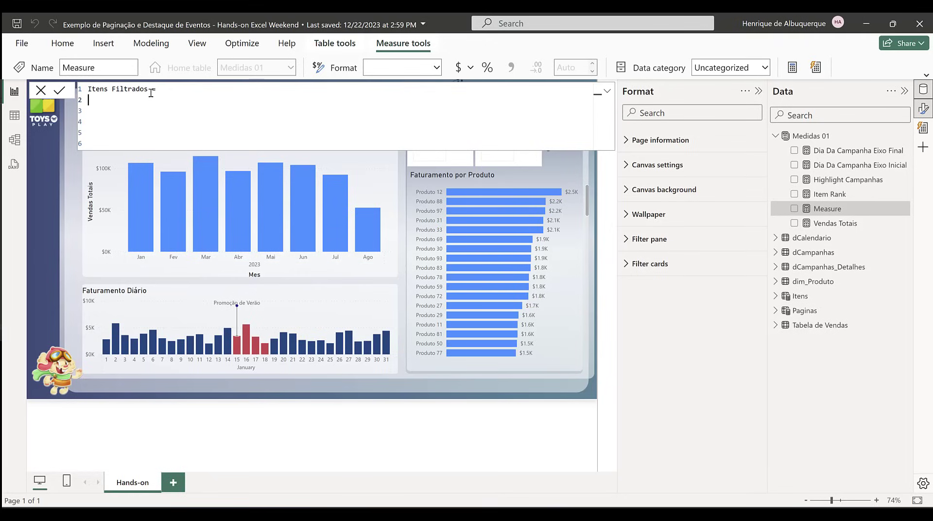
key(shift+Return)
text(VAR )
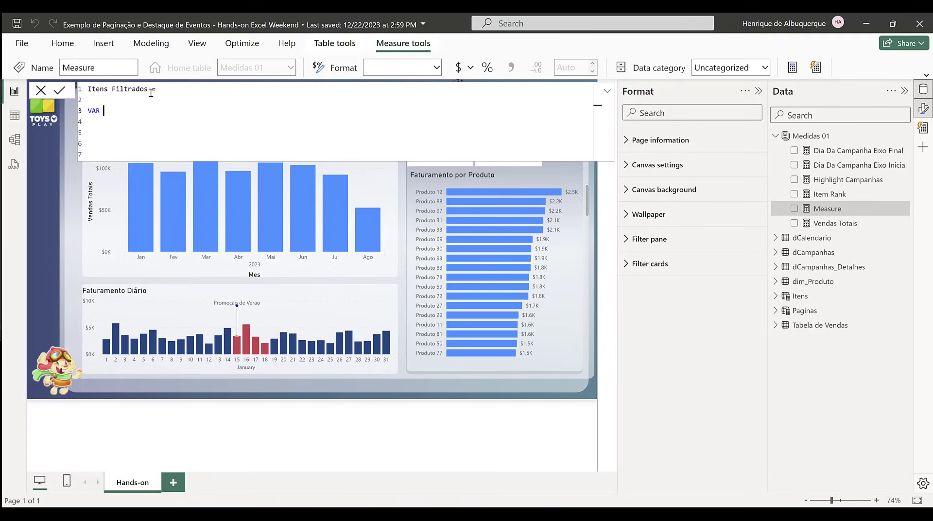
text(_p)
text(Paginas)
text( = [)
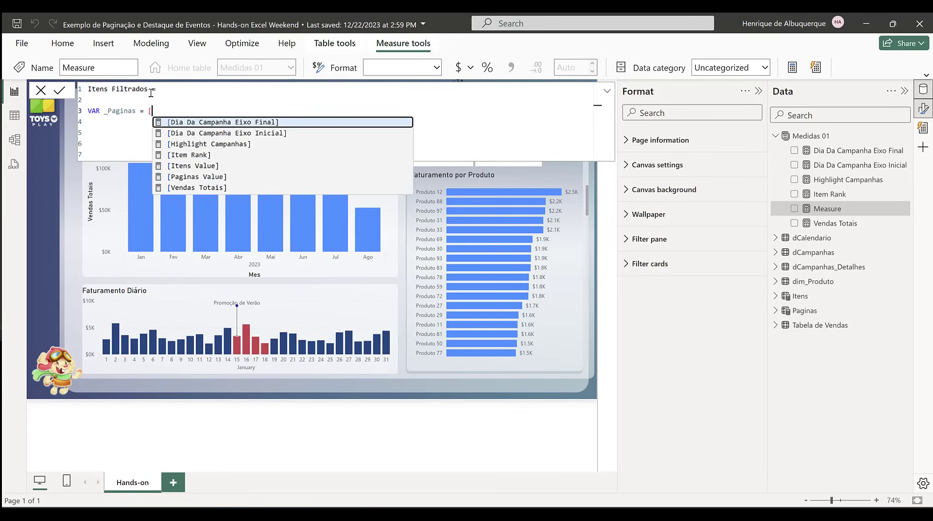
key(Down)
key(Down)
key(Down)
key(Down)
key(Down)
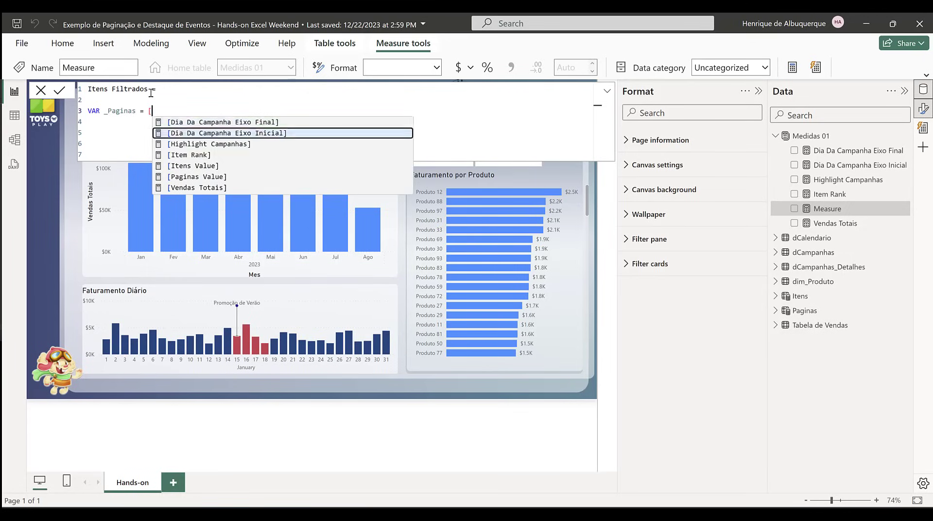
key(Tab)
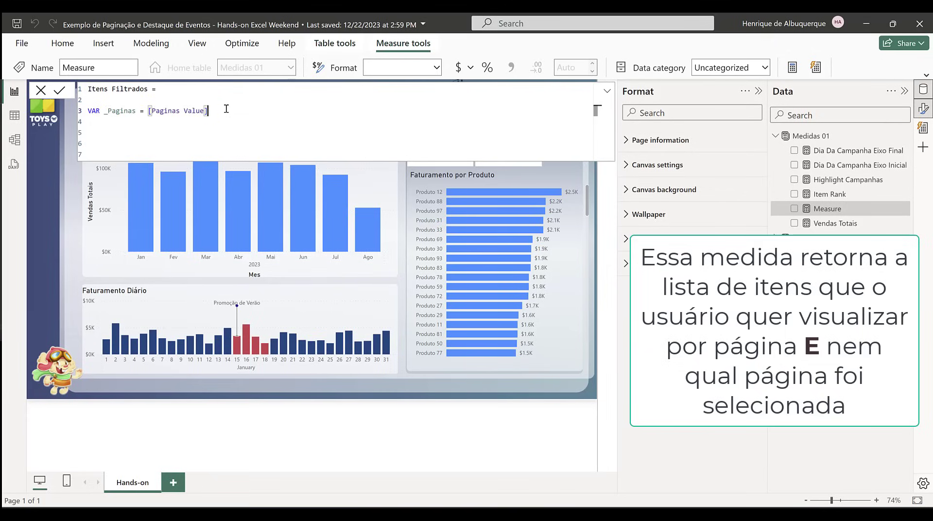
Step: Annotate the _Paginas variable line with the comment "-- Resgata o valor da Pagina Selecionada"
text(-- Resgata o valor da Pagina )
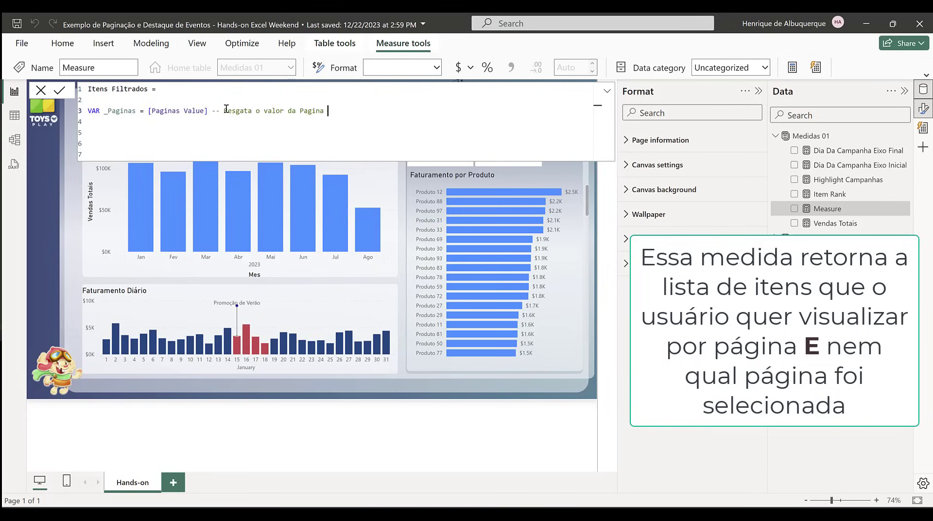
text(Selecionada)
key(Return)
Step: Declare the variable _NumerodeItensPorPagina as [Itens Value] on the line below _Paginas
text(VA)
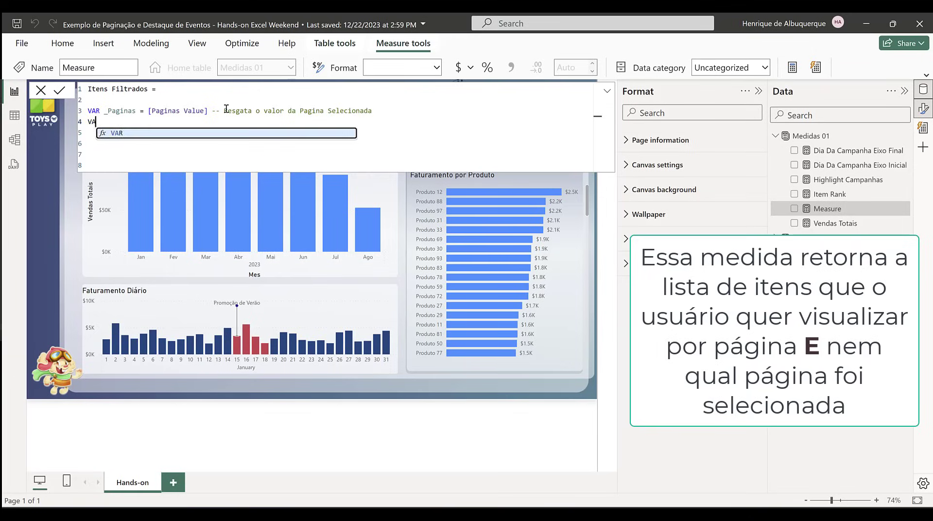
text(R _)
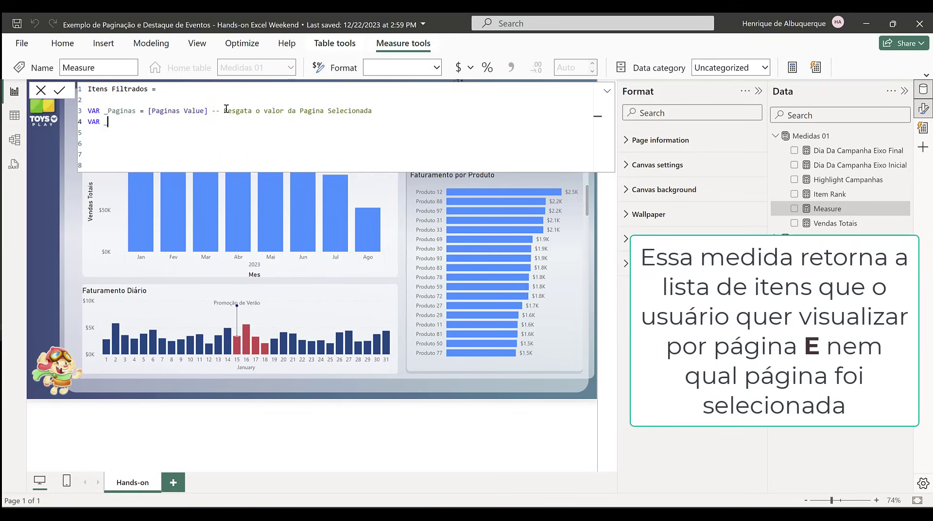
text(Numero)
key(BackSpace)
text(deItensPorPagina)
text(= [)
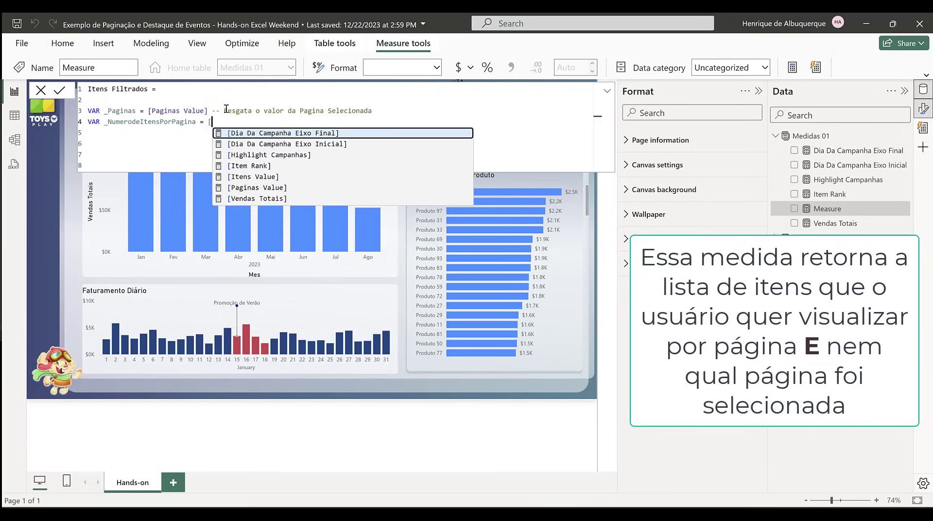
text(ite)
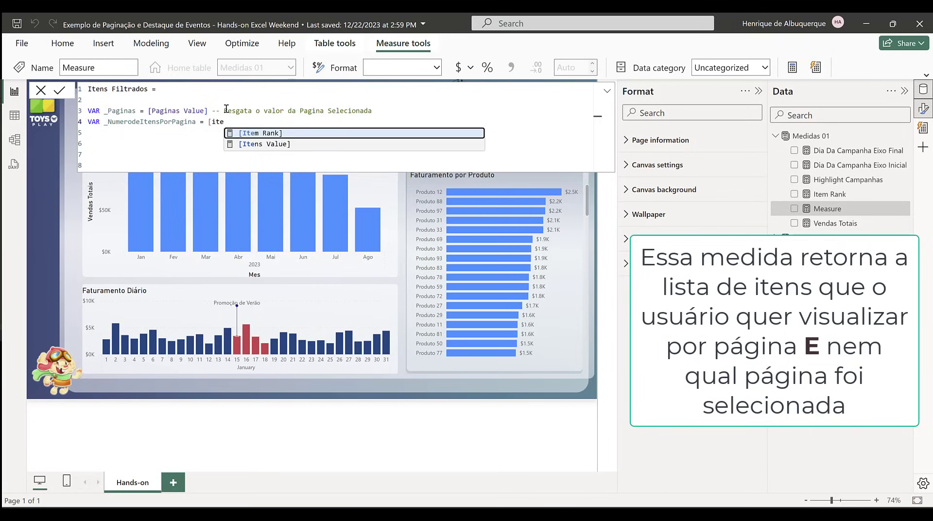
key(Down)
key(Tab)
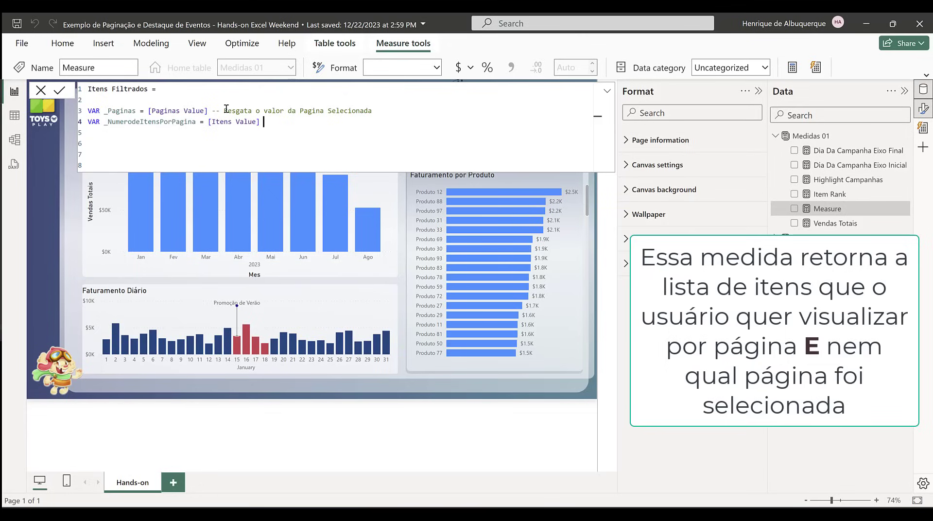
Step: Annotate the _NumerodeItensPorPagina line with the comment "-- Resgata o numero de itens por página que o usuario selecionou"
text(-- Resgata)
key(BackSpace)
text(o numero de itens por pági)
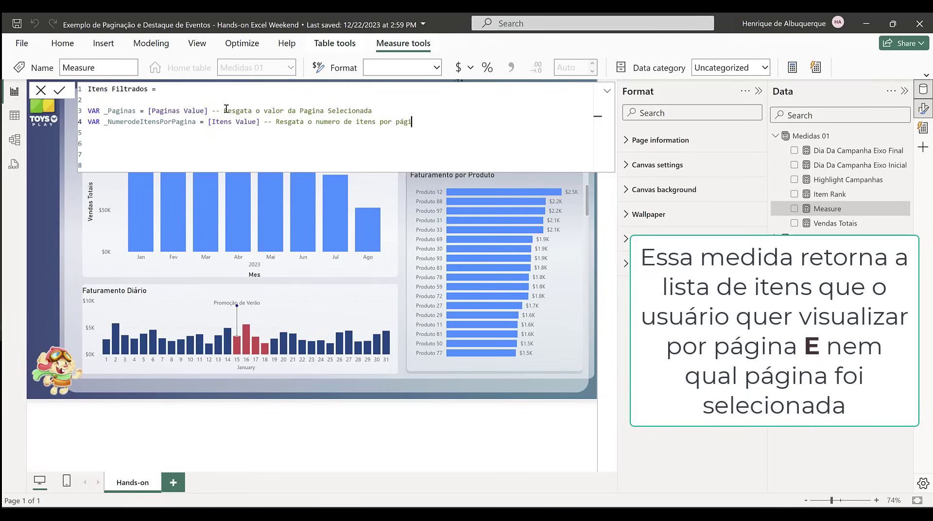
text(na que u)
text( usuario selecionou)
key(Return)
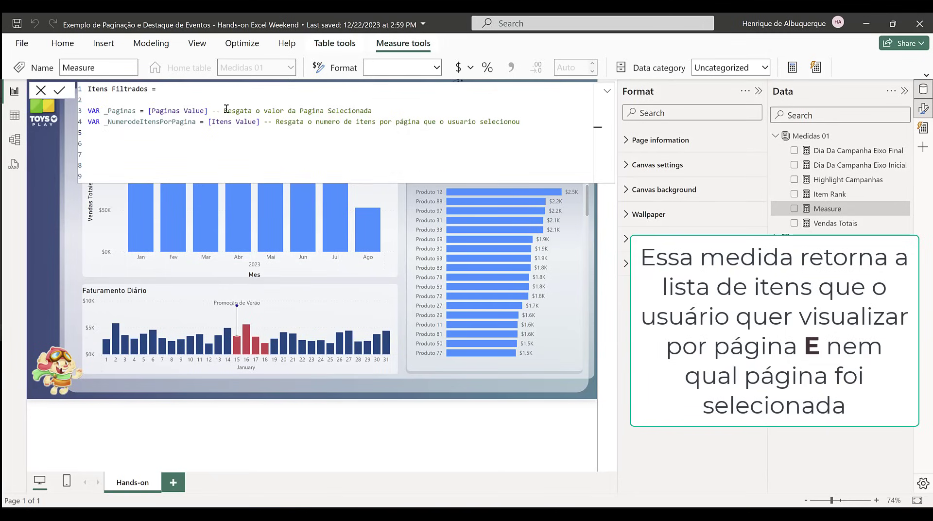
Step: Declare the variable _ItemRank as [Item Rank] in the Itens Filtrados formula
key(Return)
text(VAR)
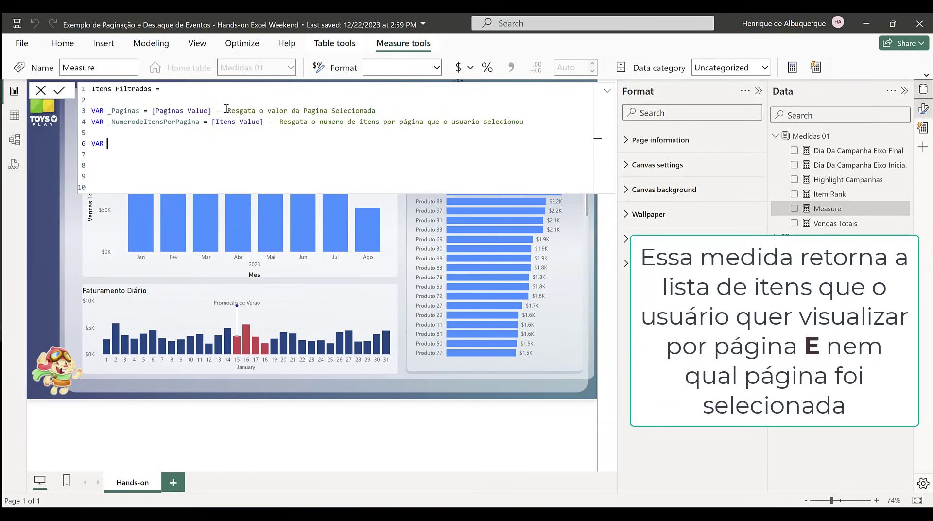
text( _ItemRank = [Item Rank])
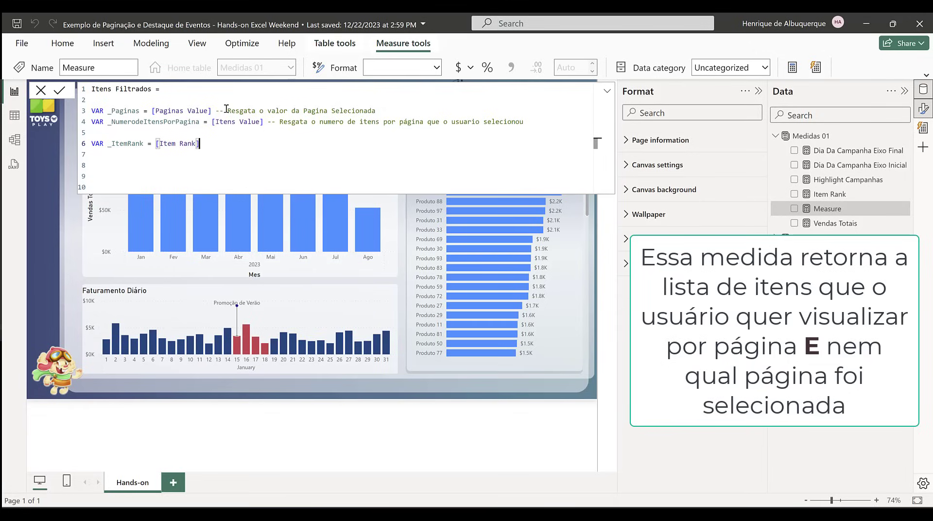
text( -- Mostra o Ranqueamento do Produto)
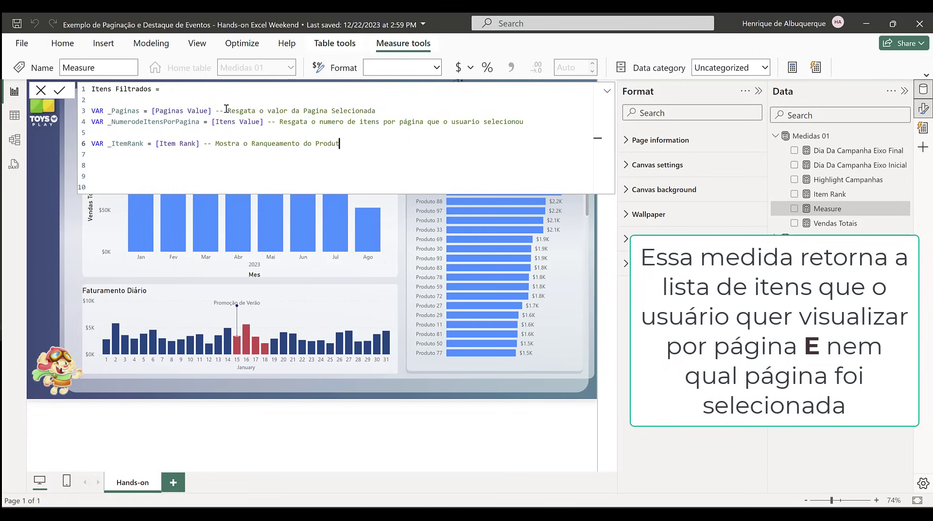
Step: Remove the blank line above _ItemRank and add a dashed comment separator line below it
key(Return)
key(Up)
key(Up)
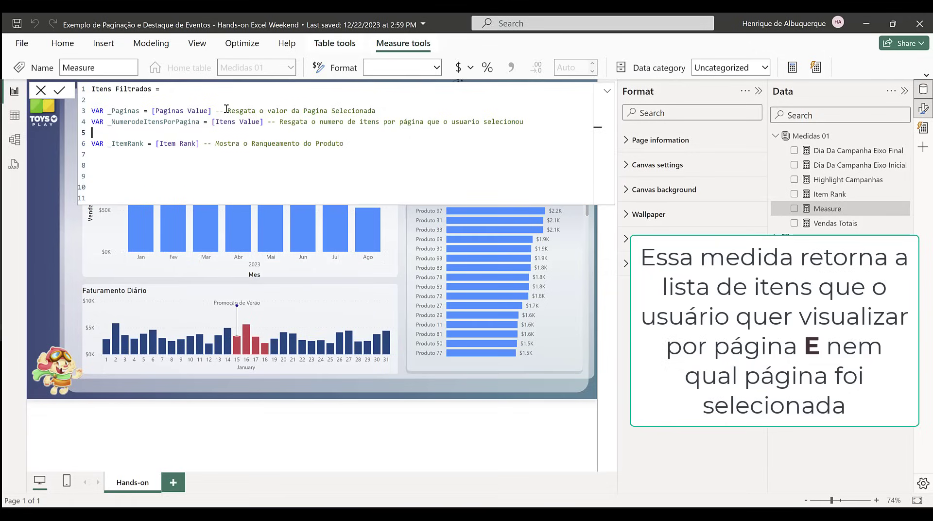
key(Down)
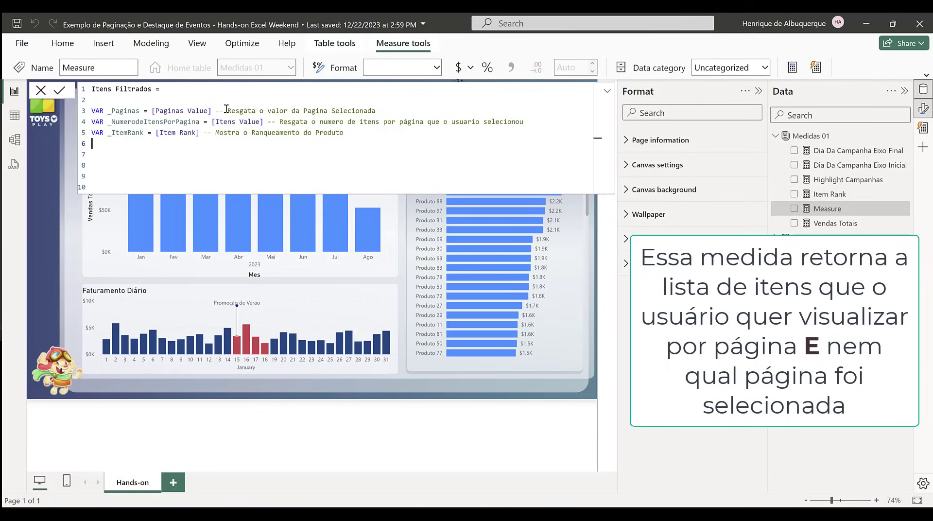
text(---------------------------------------------------)
Step: Align the equal signs of the _Paginas and _ItemRank declarations with that of _NumerodeItensPorPagina
click(143, 111)
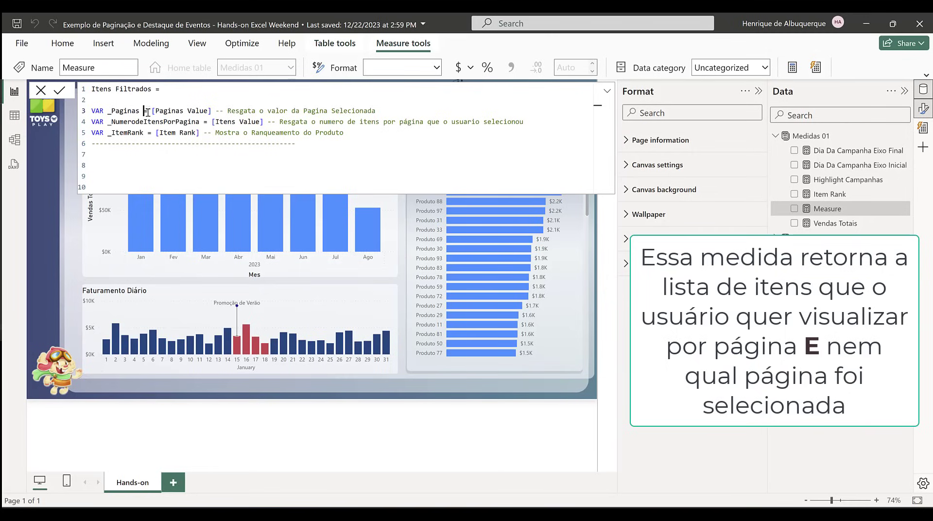
key(Tab)
key(Tab)
key(Tab)
key(Tab)
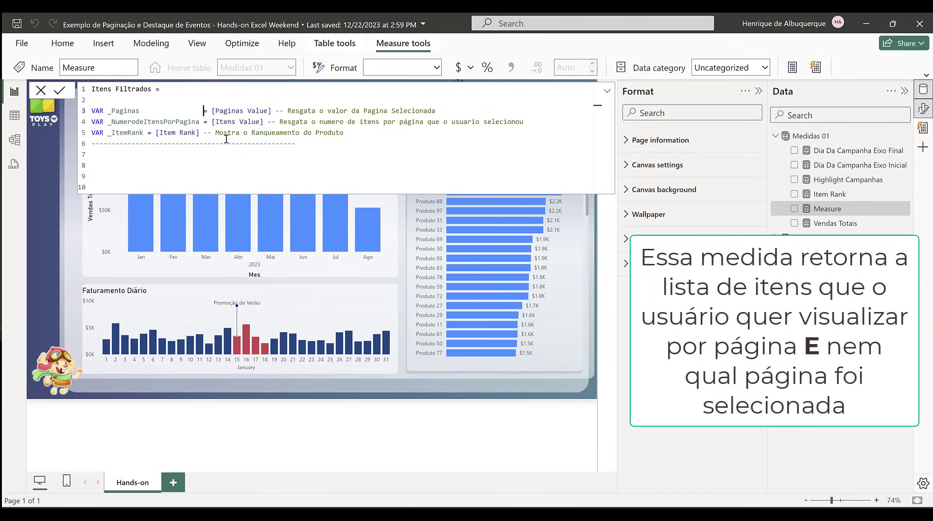
click(147, 132)
key(Tab)
key(Tab)
key(Tab)
key(Tab)
key(Tab)
key(BackSpace)
key(BackSpace)
key(BackSpace)
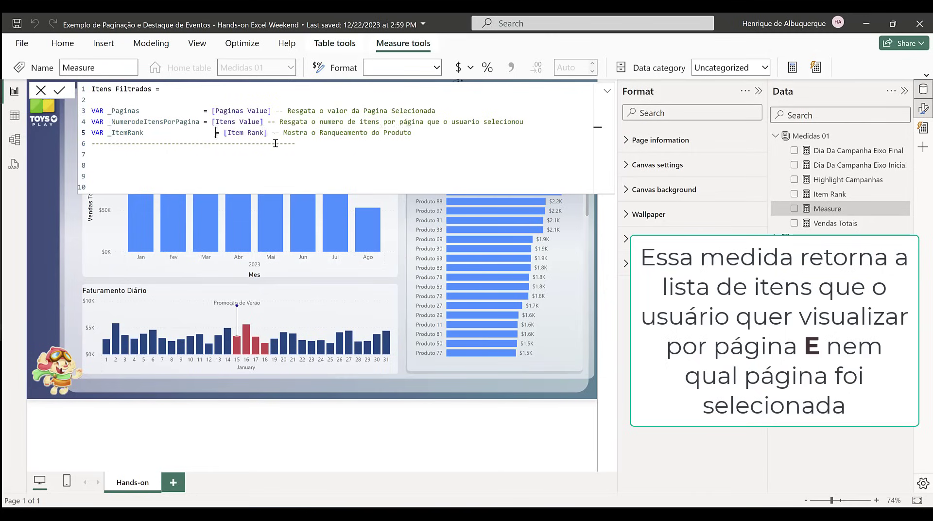
key(BackSpace)
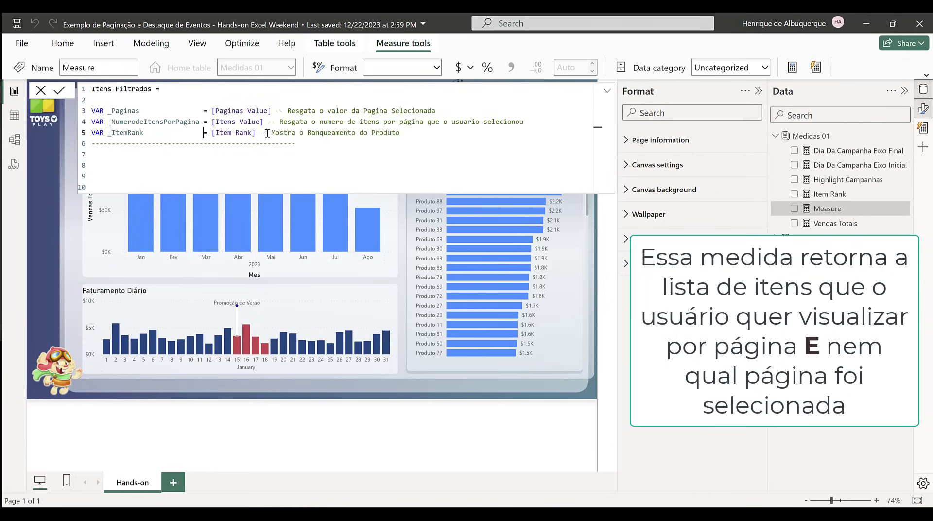
Step: Align the comments after the three variable declarations in one column
click(260, 133)
key(Tab)
click(269, 122)
key(Tab)
click(269, 133)
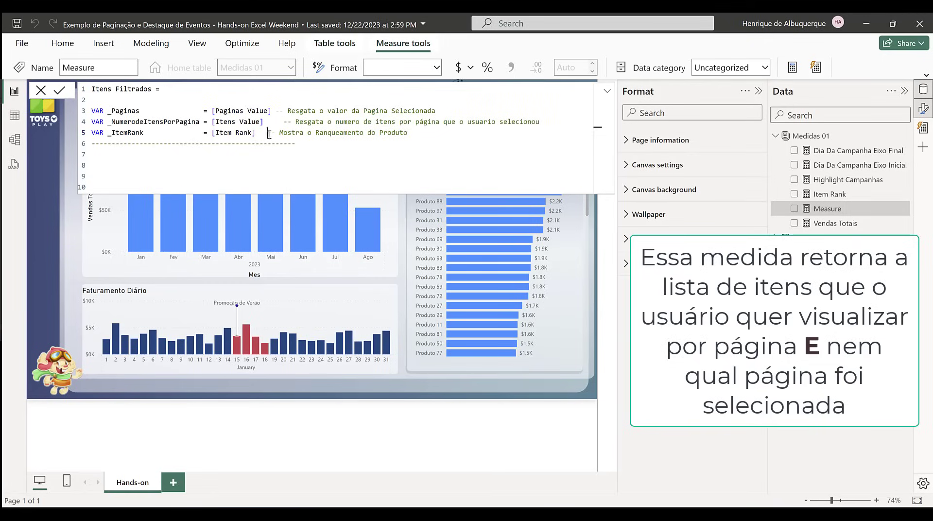
key(Tab)
click(276, 112)
key(Tab)
Step: Begin declaring a variable named _ItensFiltrados below the dashed separator line
click(152, 160)
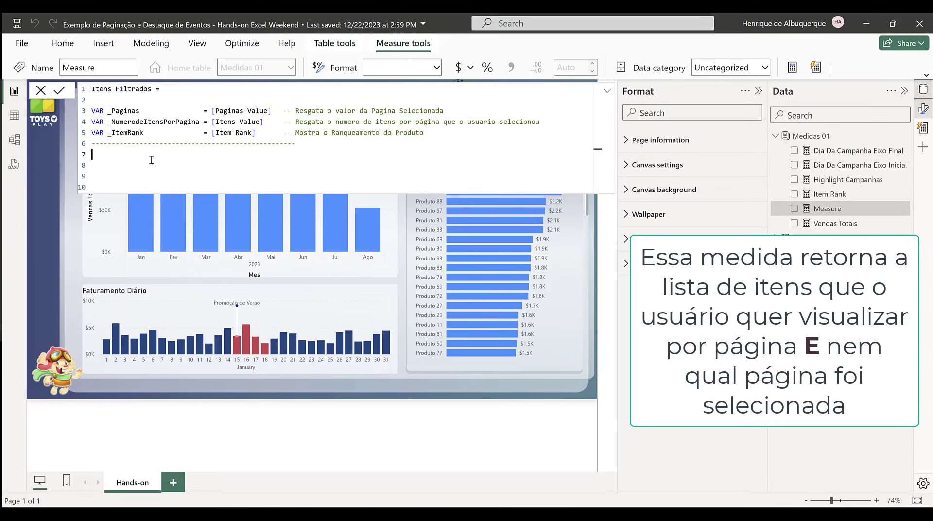
text(VAR )
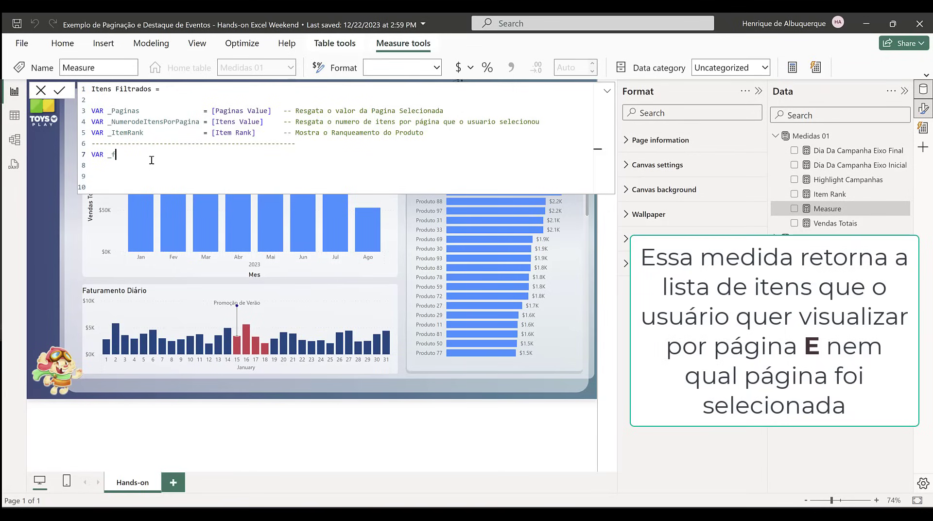
text(_f)
key(BackSpace)
text(fILT)
key(BackSpace)
key(BackSpace)
key(BackSpace)
key(BackSpace)
text(ItensFiltr)
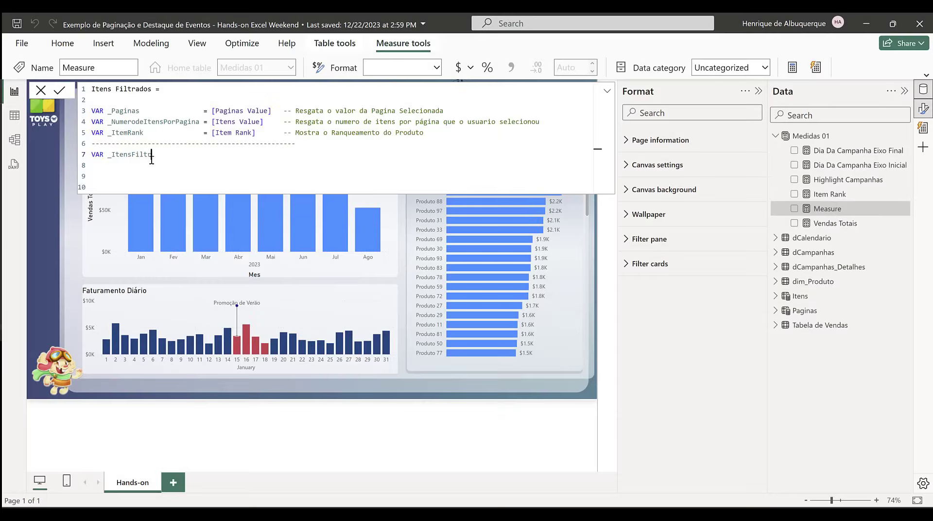
text(ados )
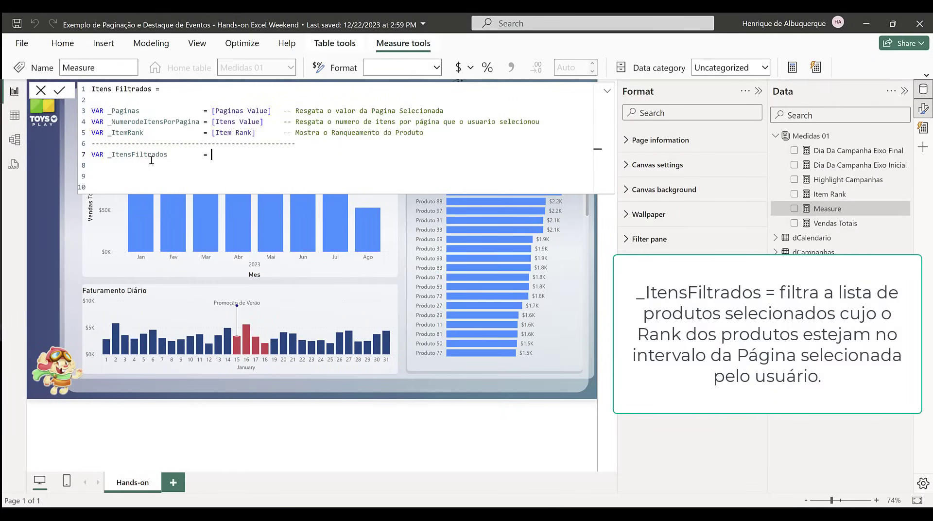
text(        = FILTER()
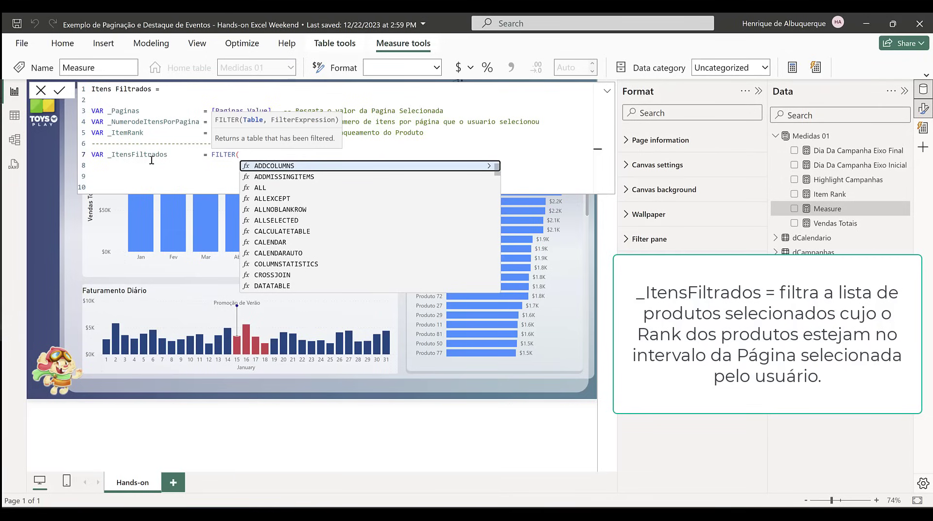
text(all)
Step: Start the _ItensFiltrados expression with FILTER over ALLSELECTED, lining up its equal sign with the declarations above
key(Down)
key(Down)
key(Down)
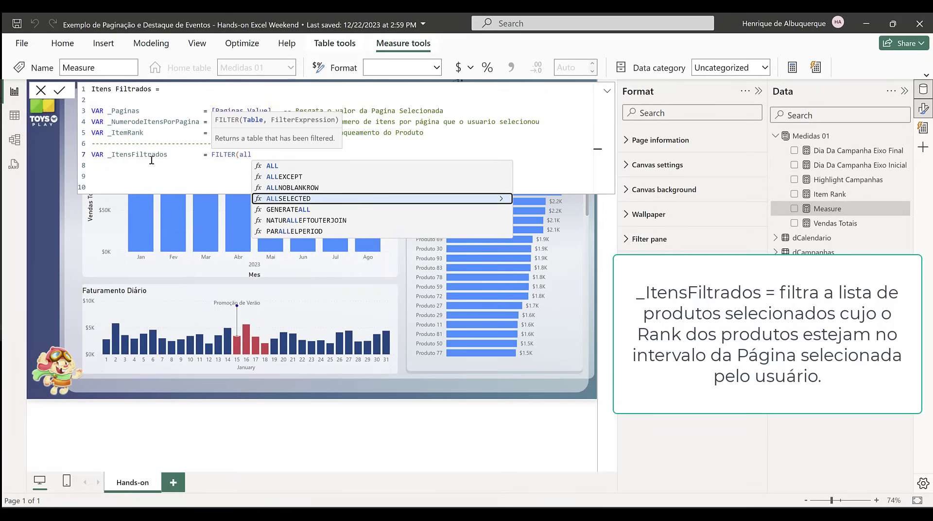
key(Tab)
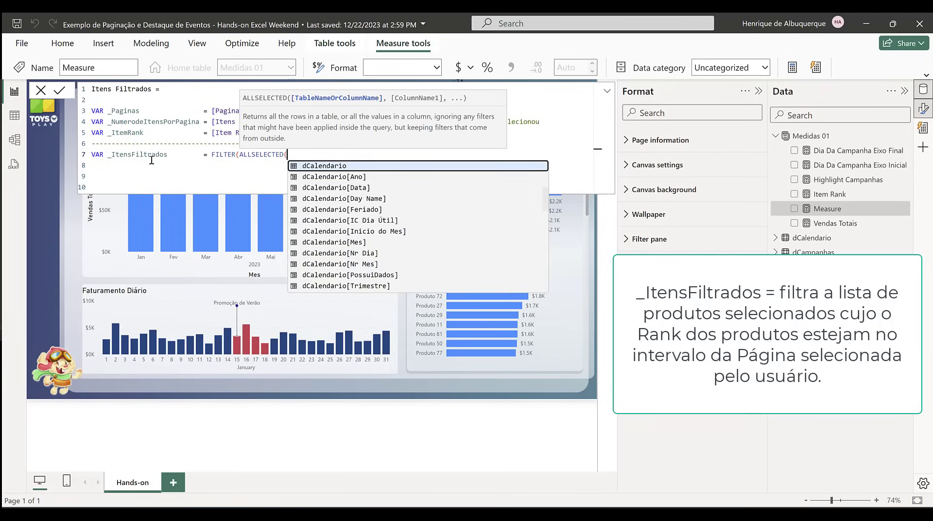
Step: Use dim_Produto[nome_produto] as the ALLSELECTED column, followed by a comma for the filter condition
text(pro)
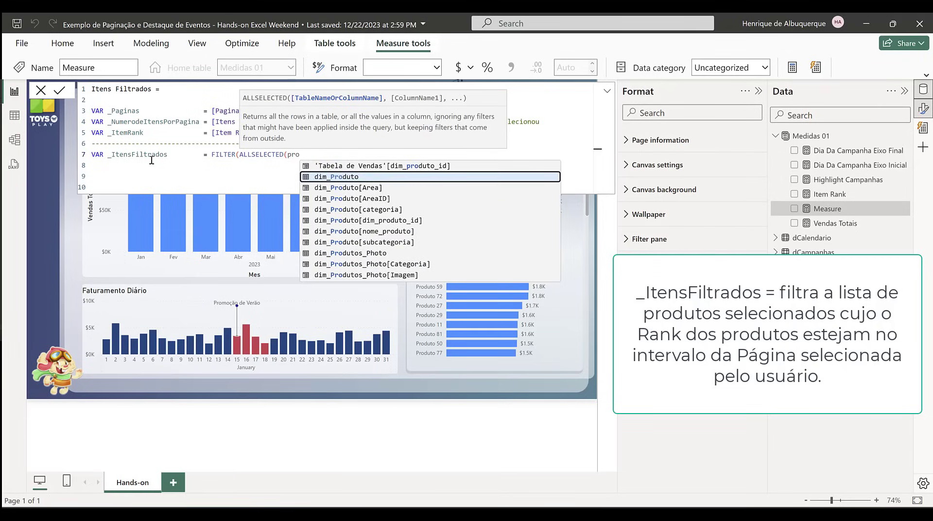
key(Down)
key(Down)
key(Down)
key(Down)
key(Down)
key(Tab)
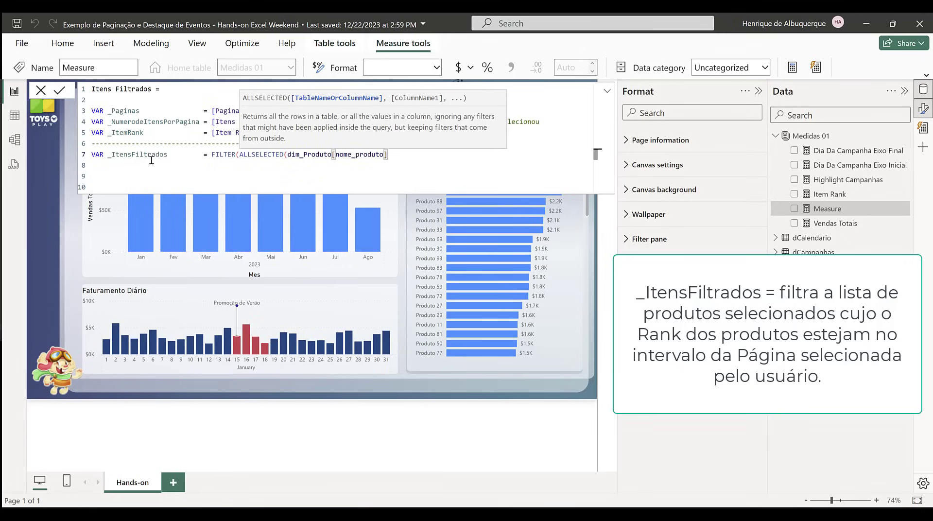
text(),)
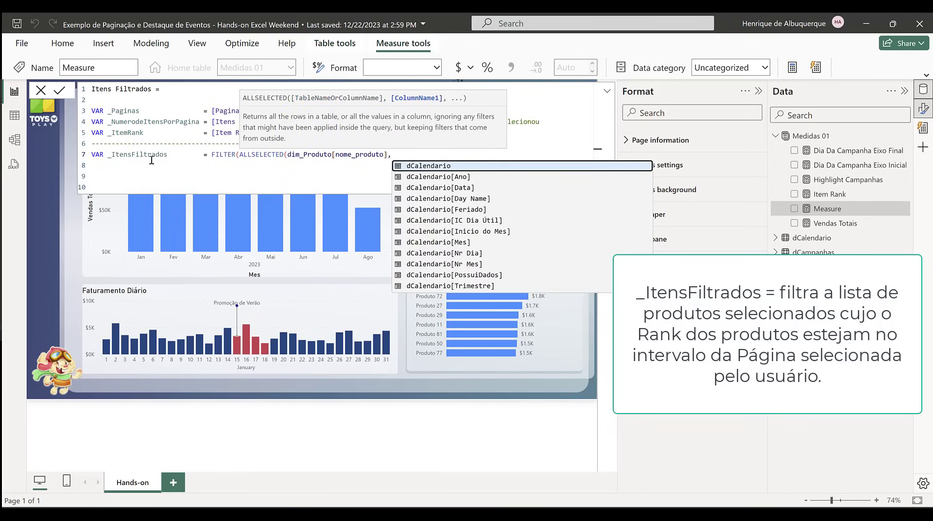
text(i)
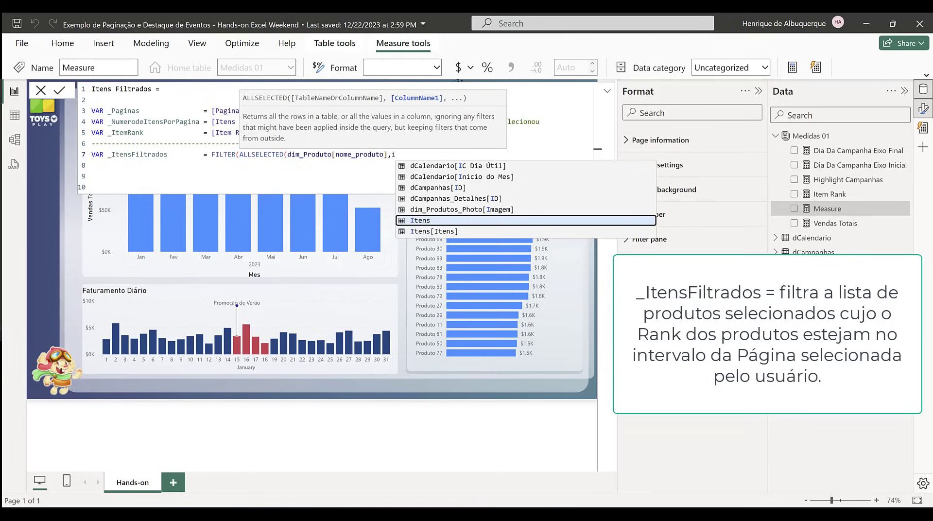
Step: Write the start of the filter condition as _ItemRank > (_Paginas - 1)
key(Escape)
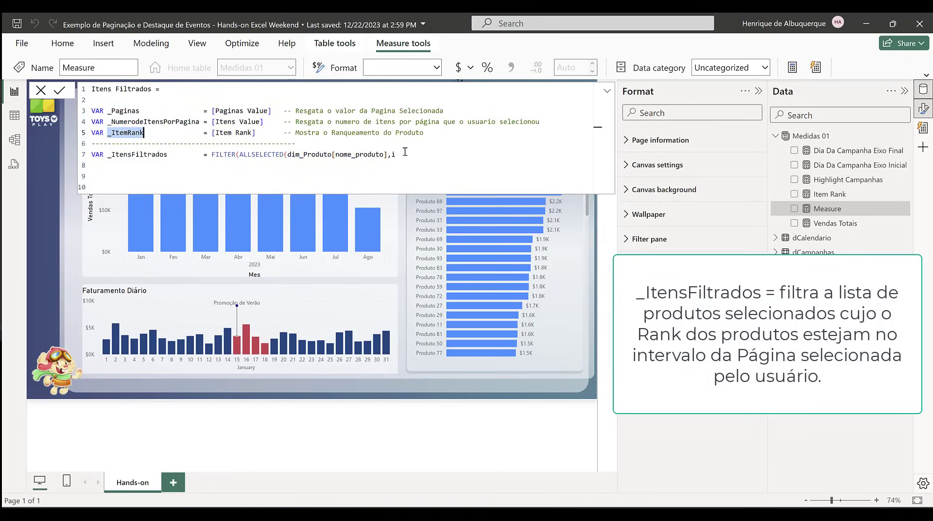
key(BackSpace)
text(_ItemRank)
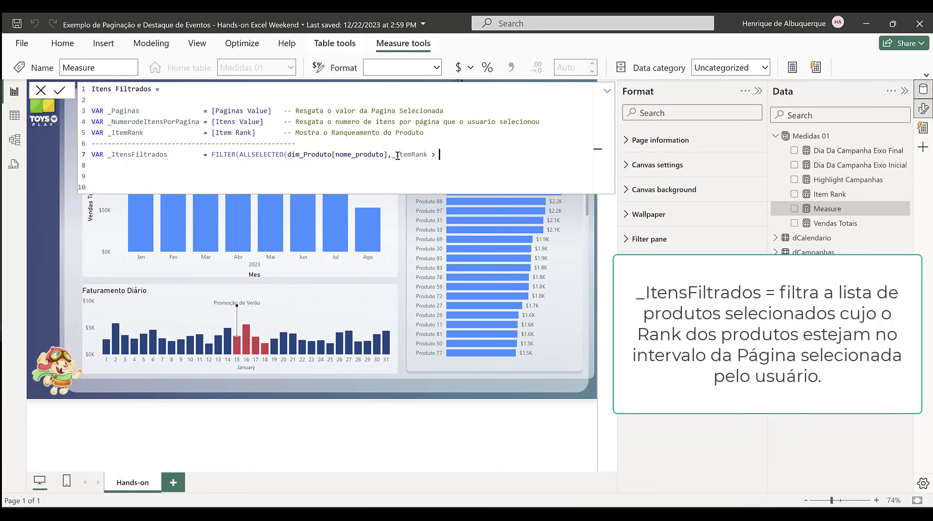
text( > ()
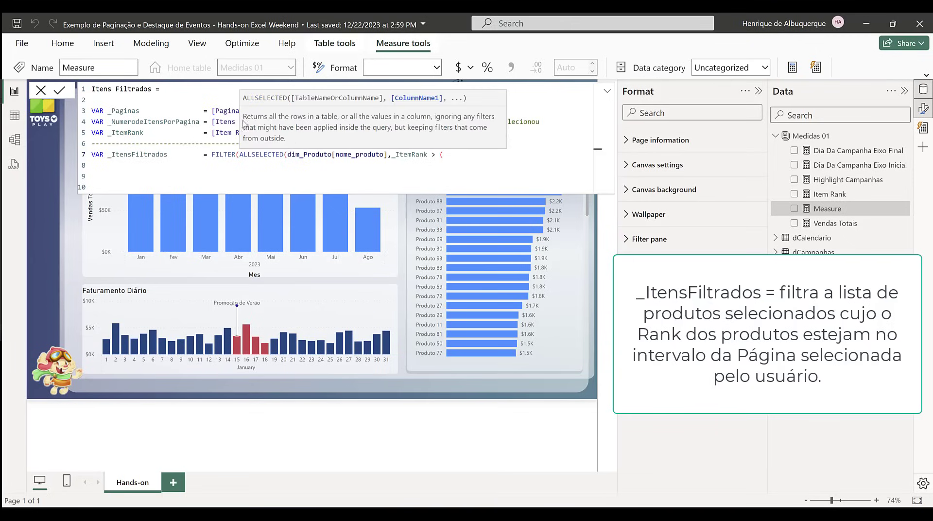
double_click(128, 111)
key(ctrl+c)
click(463, 154)
key(ctrl+v)
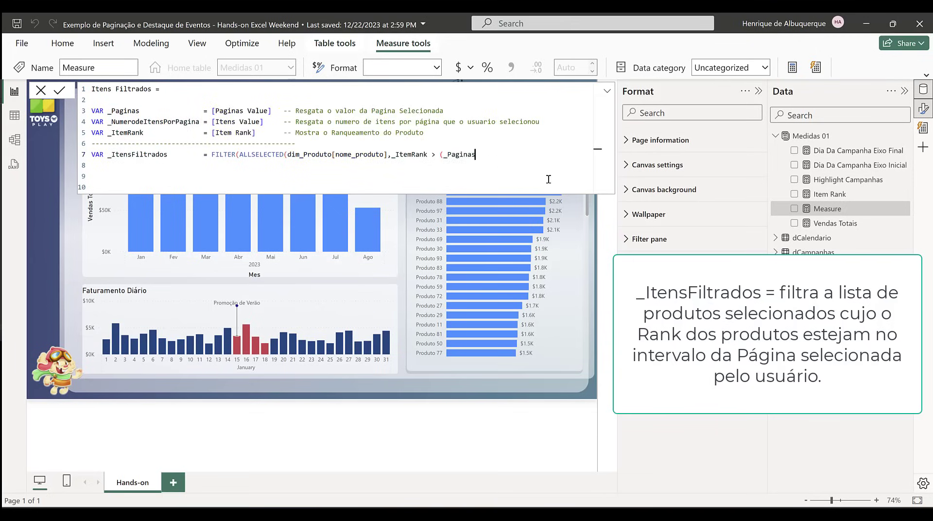
text(- 1)
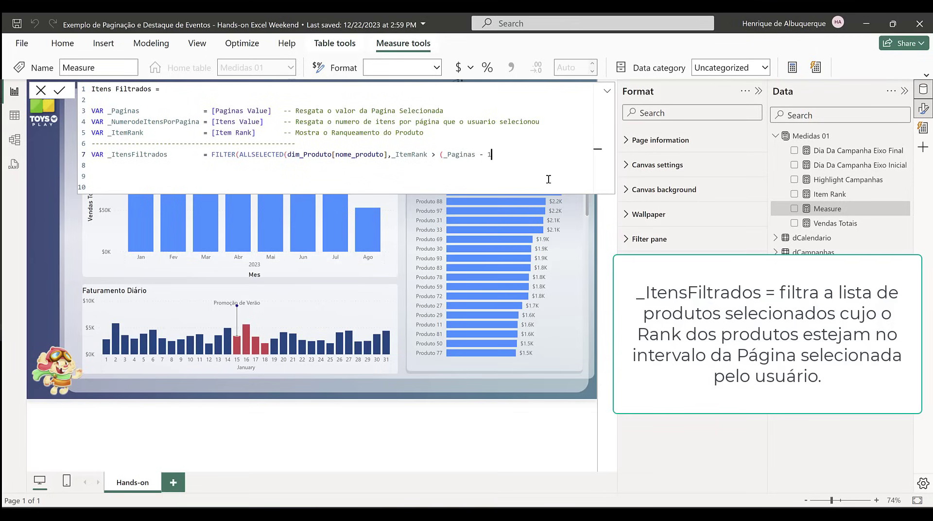
text() *)
Step: Multiply (_Paginas - 1) by _NumerodeItensPorPagina in the filter condition
double_click(184, 121)
key(ctrl+c)
click(507, 155)
key(ctrl+v)
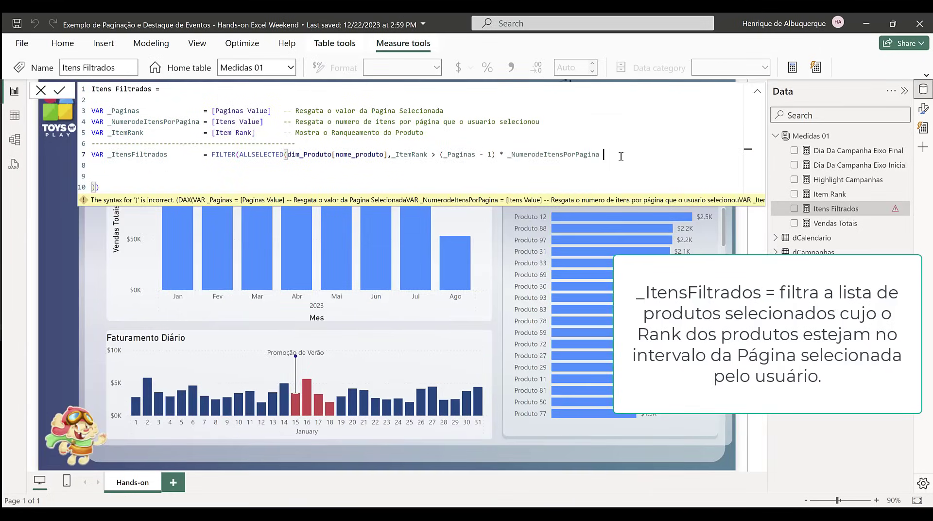
Step: Continue the _ItensFiltrados filter condition with an && operator on a new line, indented beneath the FILTER expression
text(&&)
key(Left)
key(Left)
key(shift+Return)
key(Tab)
key(Tab)
key(Tab)
key(Tab)
key(Tab)
key(Tab)
key(Tab)
key(Tab)
key(Tab)
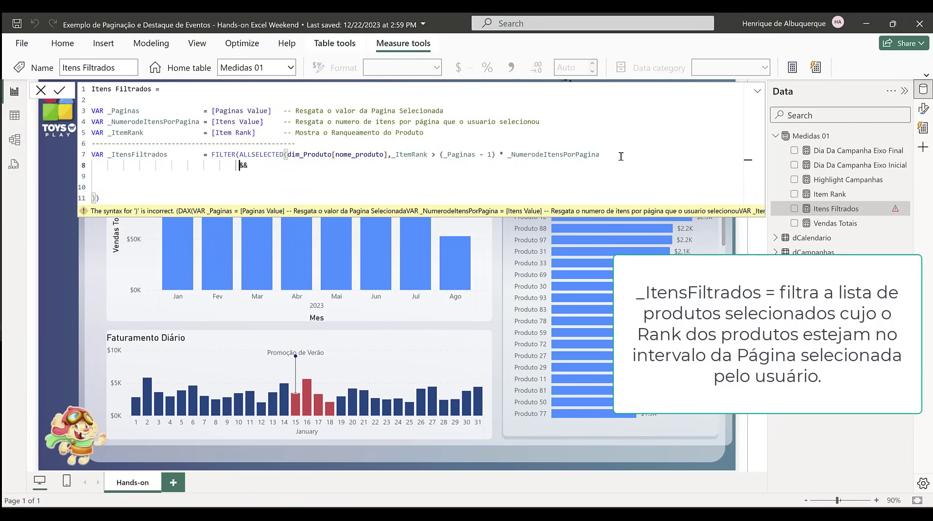
click(363, 168)
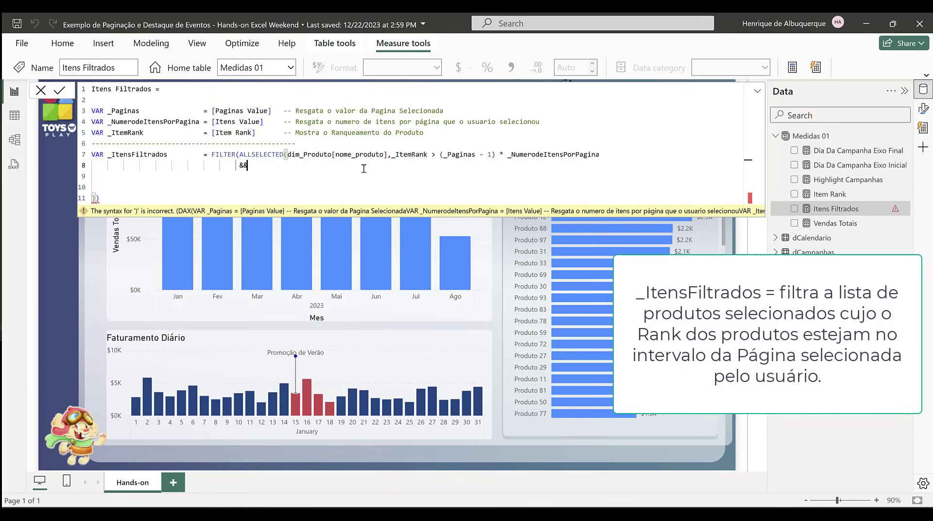
Step: Write the second filter condition as _ItemRank <= (_Paginas) after the && operator
text(_ItemRank)
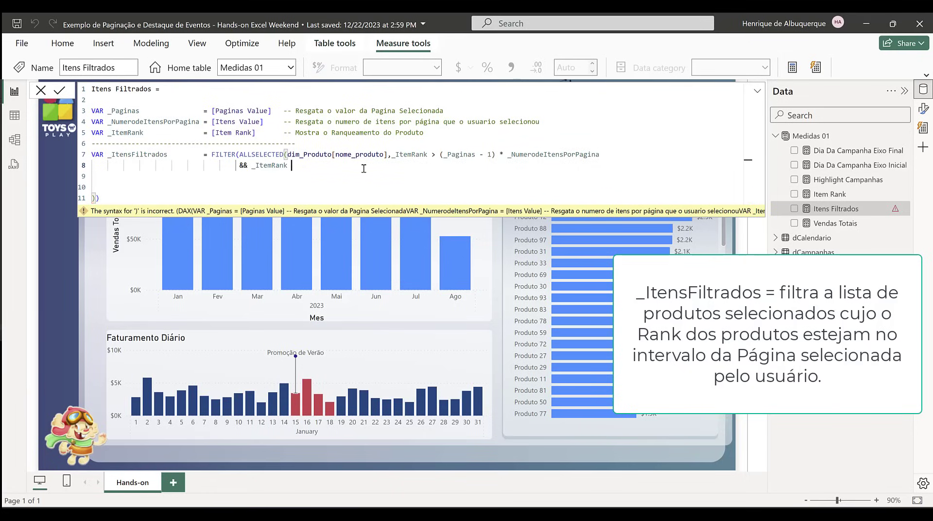
text( <= ()
double_click(122, 111)
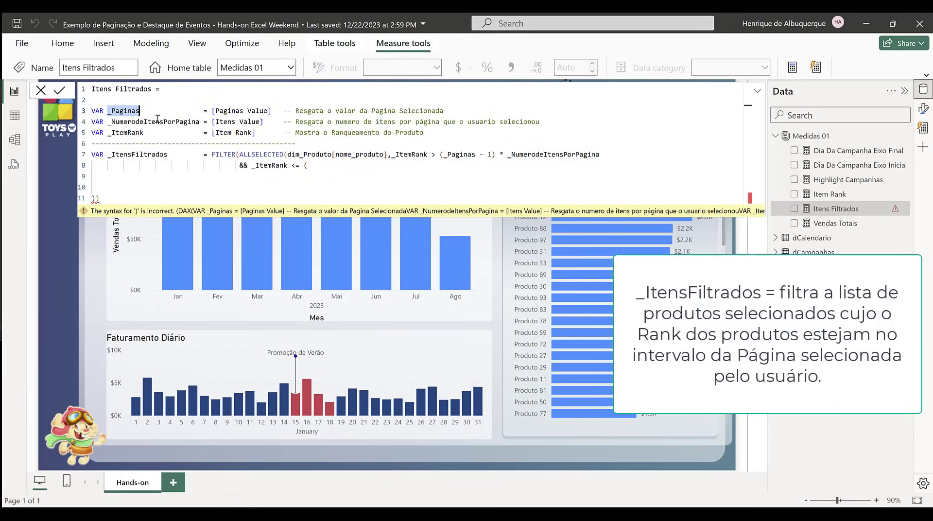
key(ctrl+c)
click(308, 165)
key(ctrl+v)
text())
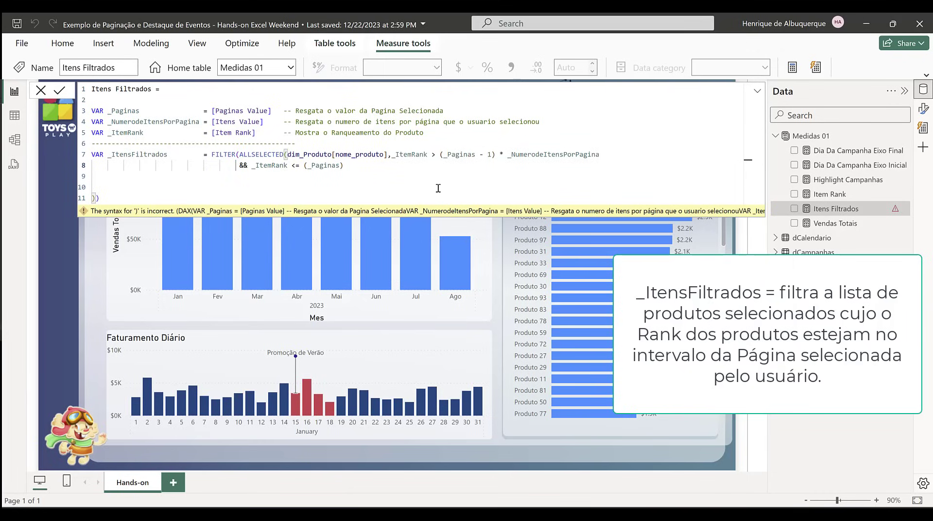
text( *)
Step: Multiply (_Paginas) by _NumerodeItensPorPagina in the second filter condition
double_click(566, 154)
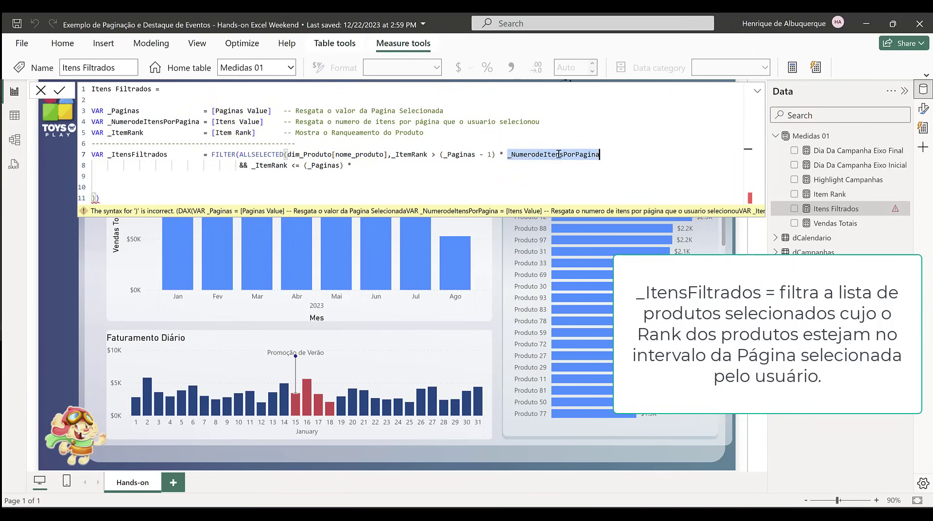
key(ctrl+c)
click(380, 168)
key(ctrl+v)
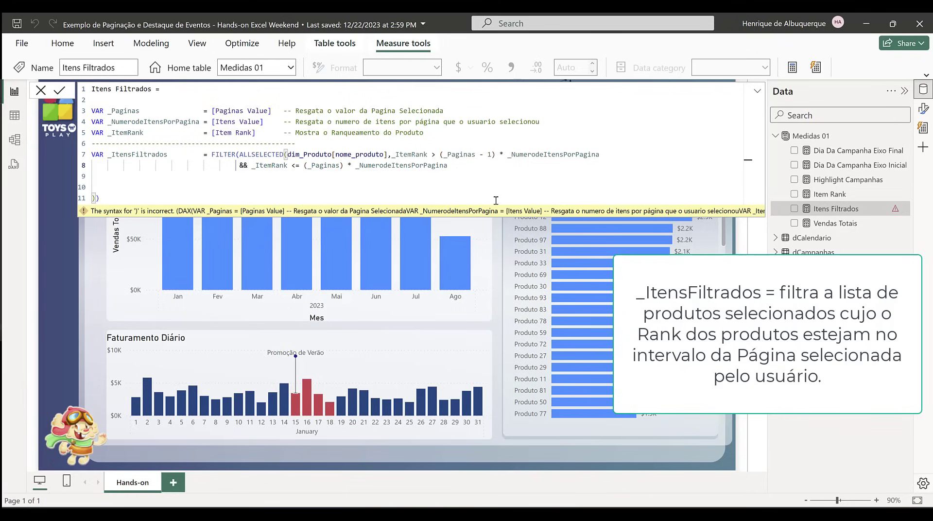
Step: Close the FILTER function after the second condition and close ALLSELECTED right after dim_Produto[nome_produto]
text())
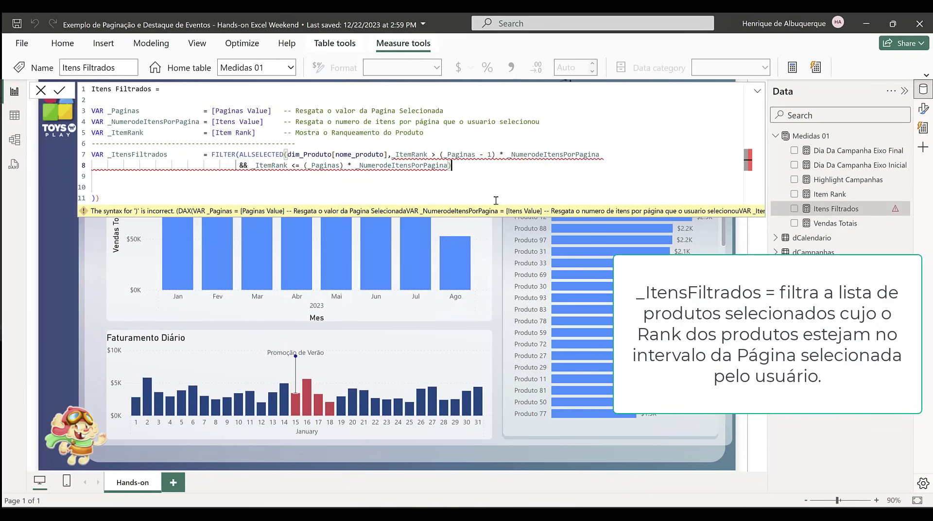
text())
key(BackSpace)
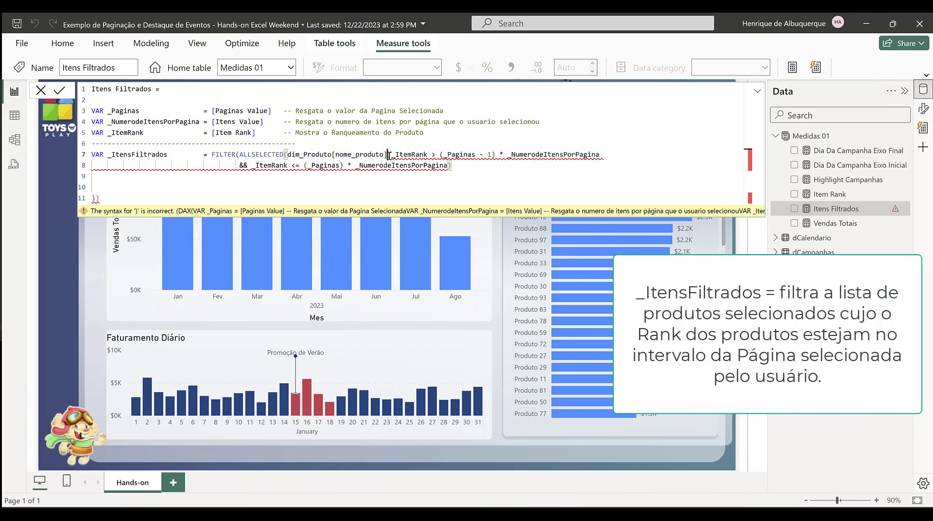
text())
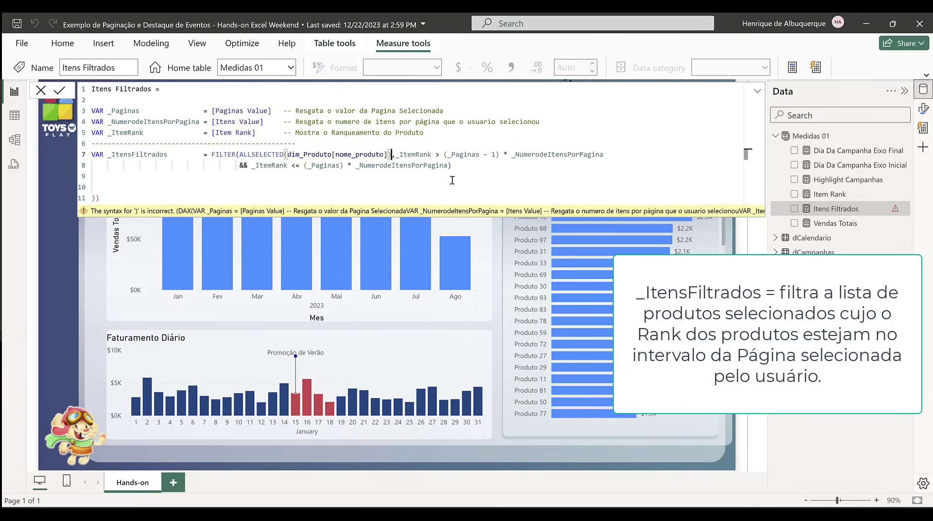
Step: Make room below the _ItensFiltrados variable and delete the leftover closing parentheses at the end of the formula
click(483, 167)
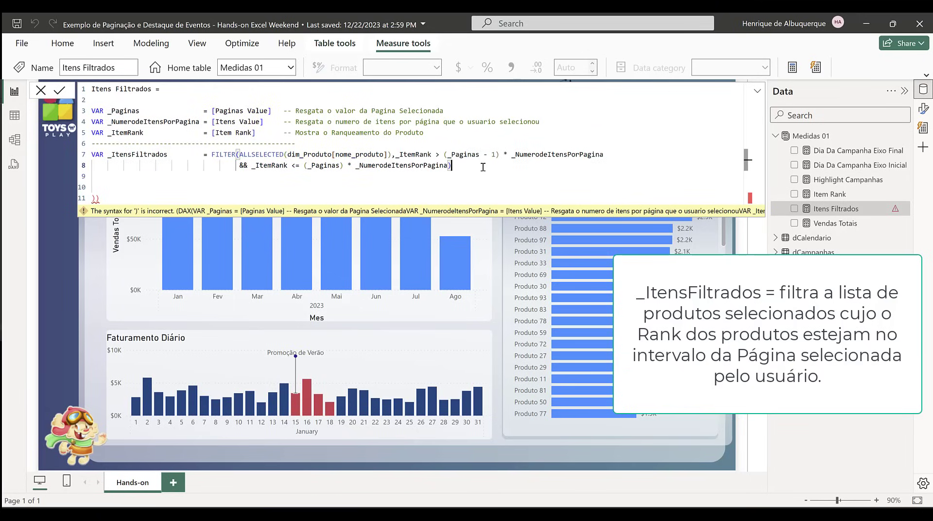
key(Return)
key(Return)
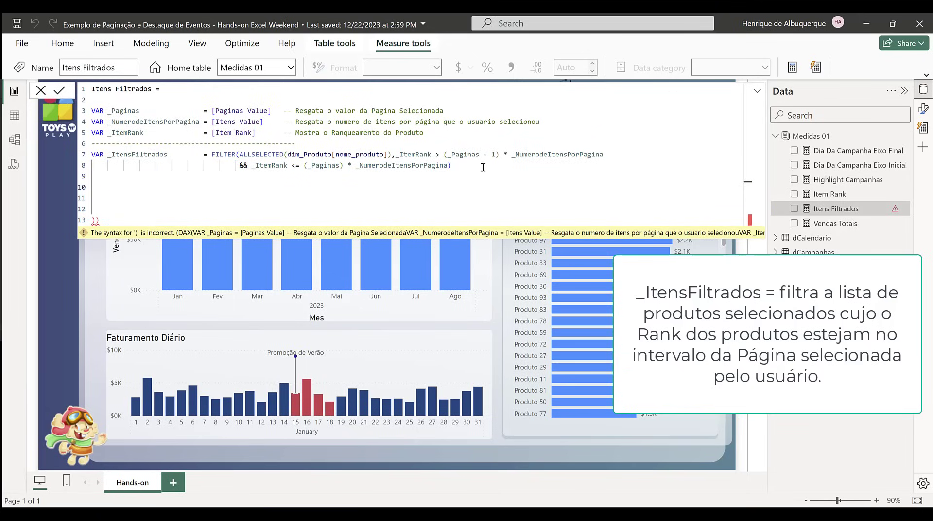
drag(102, 220, 130, 199)
key(Delete)
click(99, 185)
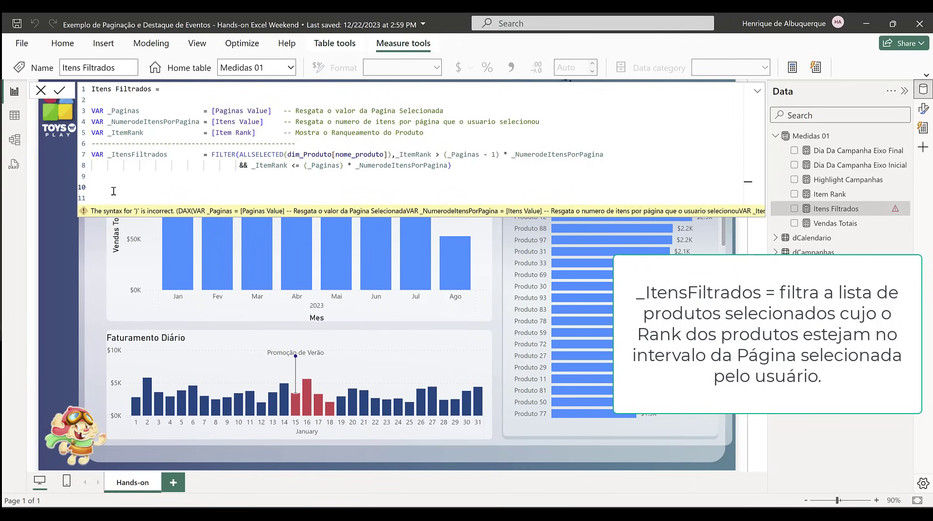
Step: Declare a new variable _Itens2Show with an equal sign below the _ItensFiltrados expression
text(VAR _Itens2Show = IF (SEL)
Step: Start the _Itens2Show expression with an IF function whose logical test opens with SELECTEDVALUE
key(Down)
key(Down)
key(Down)
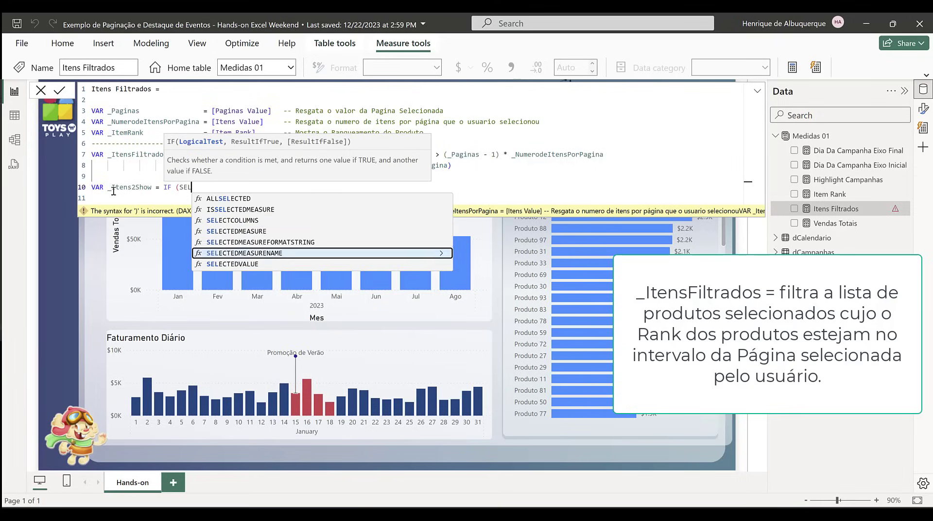
key(Down)
key(Tab)
Step: Use dim_Produto[nome_produto] as the column inside SELECTEDVALUE
text(P)
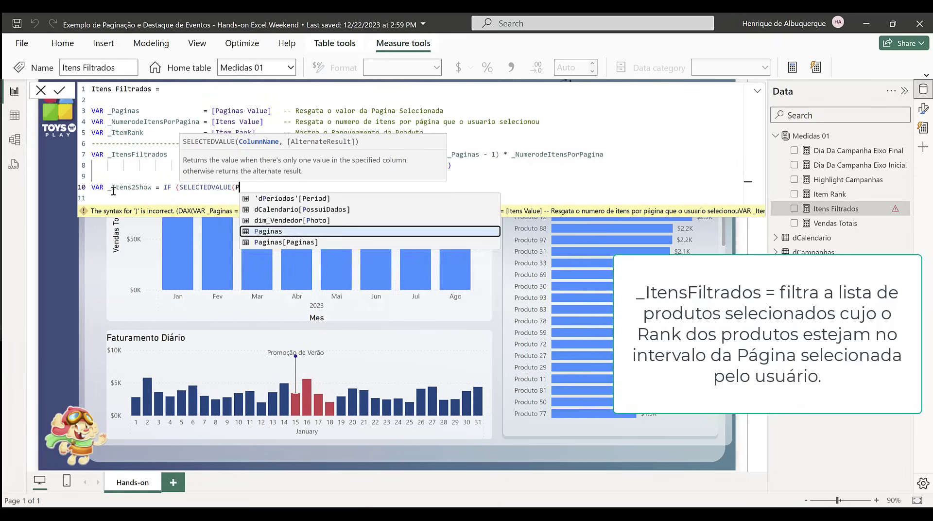
text(RO)
key(Down)
key(Down)
key(Down)
key(Down)
key(Down)
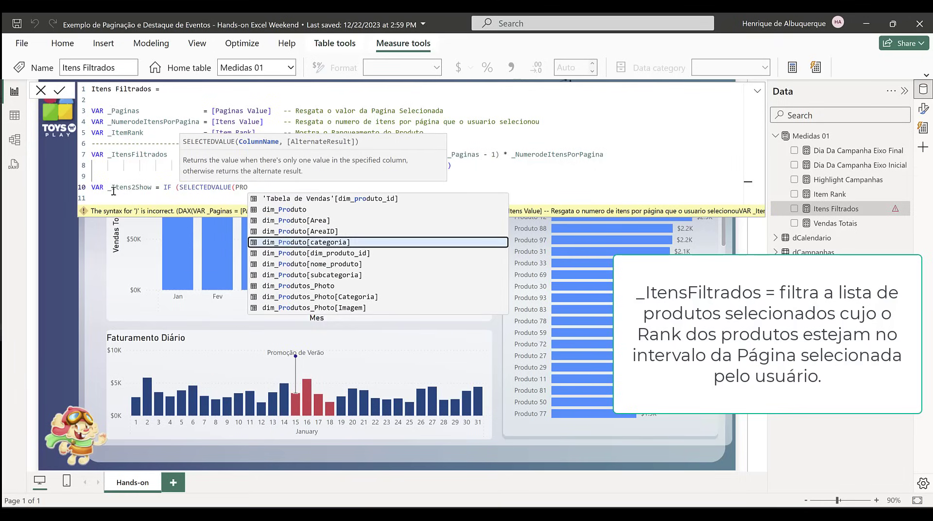
key(Tab)
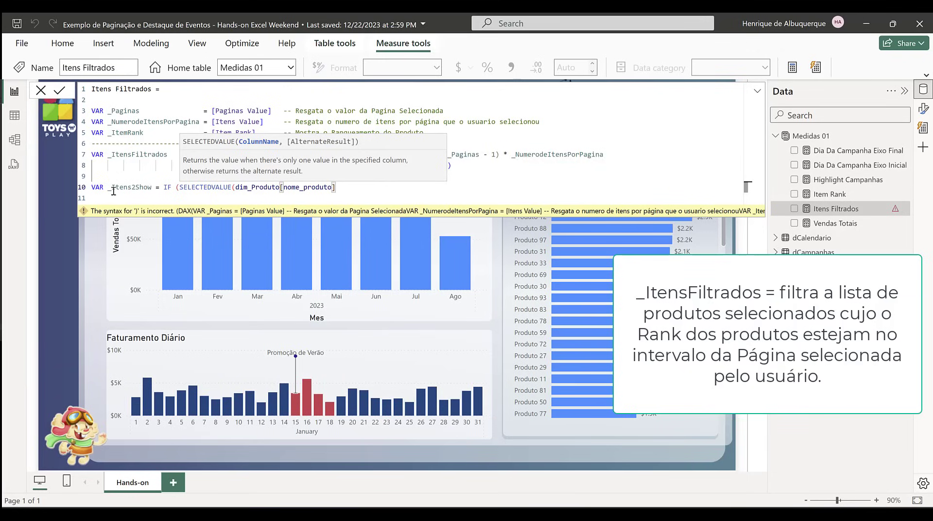
Step: Extend the IF logical test with IN _ItensFiltrados, reusing the variable name declared above
text(IN)
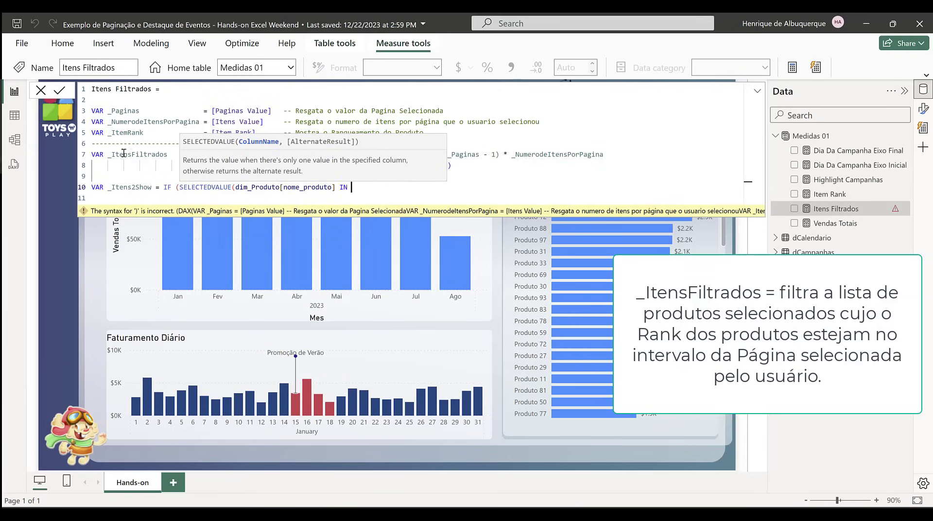
double_click(124, 154)
key(ctrl+c)
click(367, 188)
key(ctrl+v)
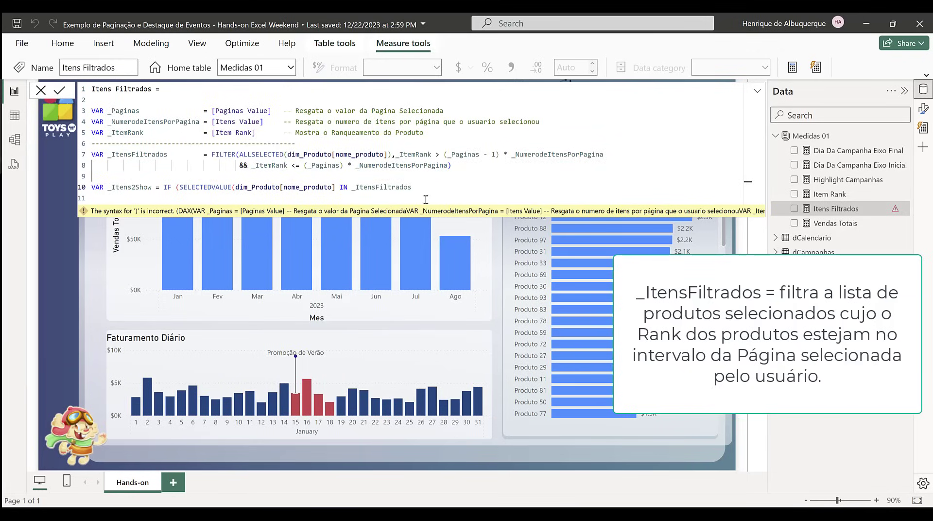
Step: Have the IF return 1 when true and 0 otherwise, and close SELECTEDVALUE after the product name column
text(, 1)
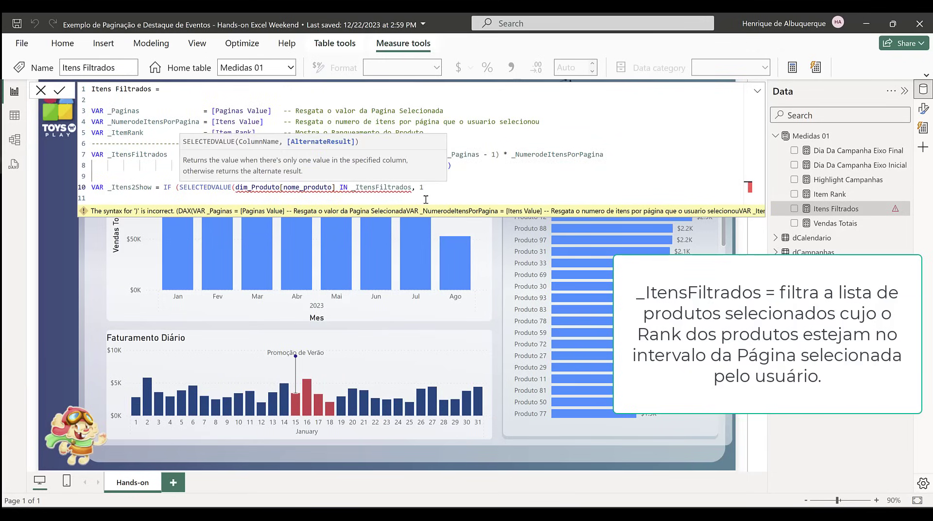
text(, 0))
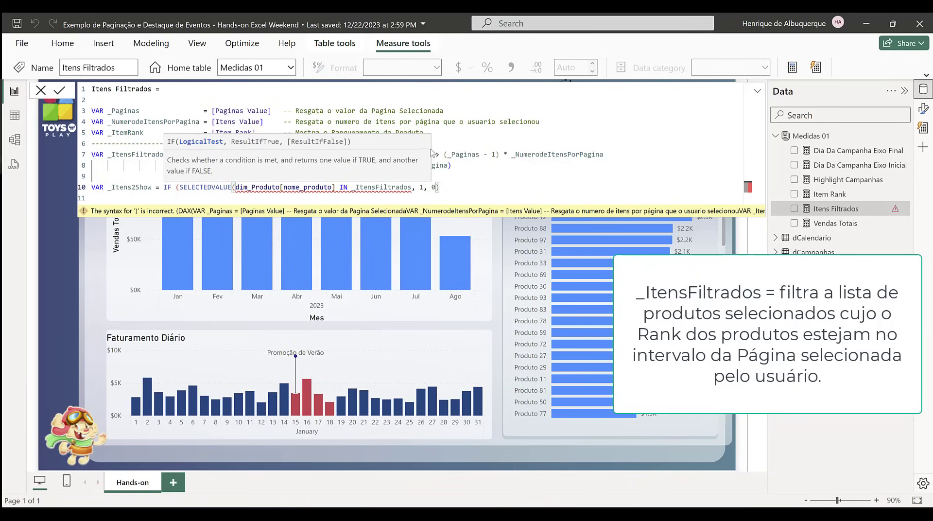
click(334, 186)
text())
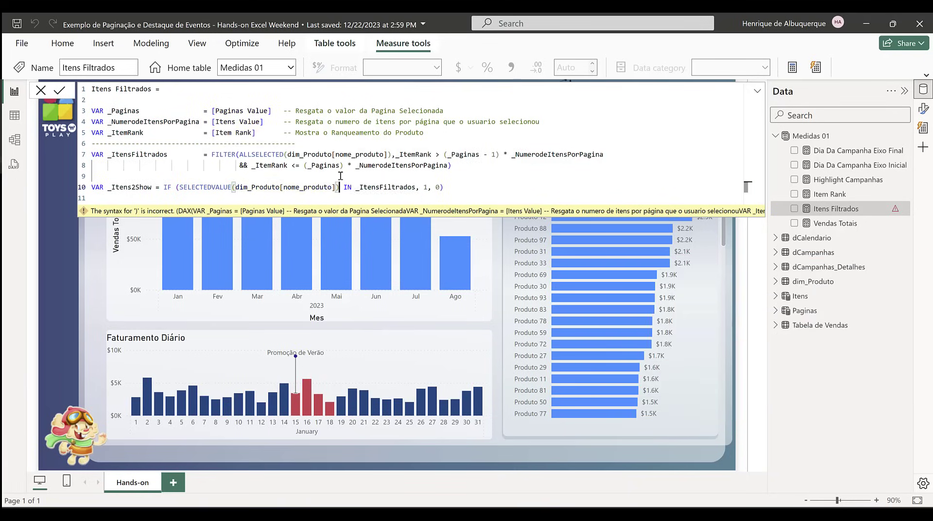
Step: Finish the Itens Filtrados measure with RETURN _Itens2Show and commit the formula
click(460, 187)
double_click(116, 187)
click(493, 190)
key(Return)
key(Return)
text(rET)
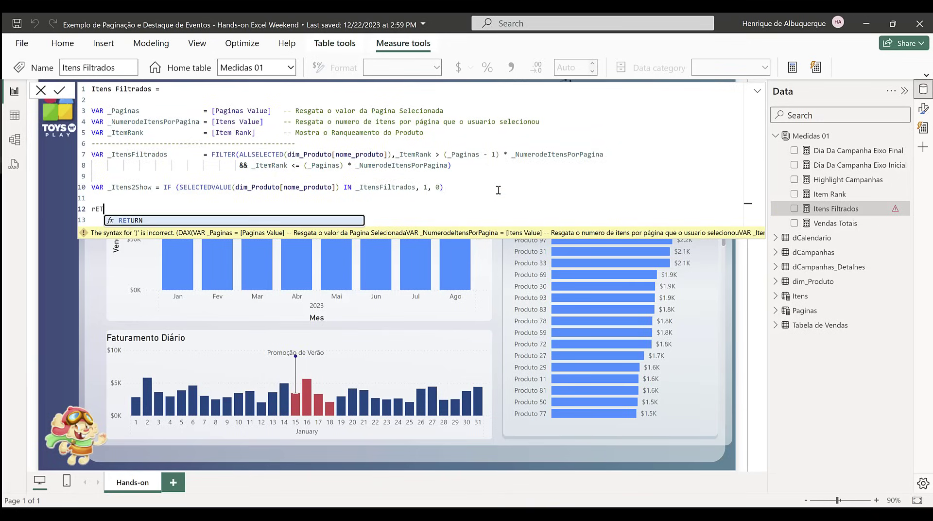
key(Tab)
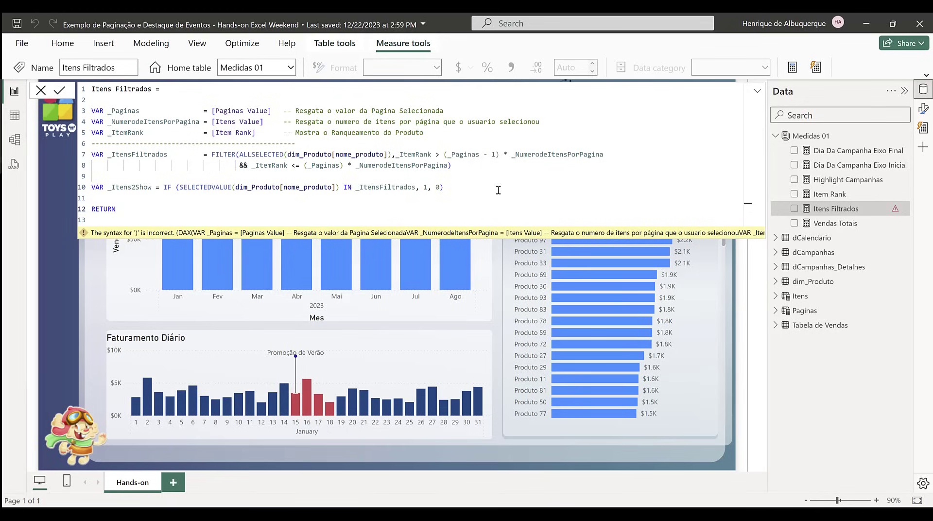
key(ctrl+v)
key(Return)
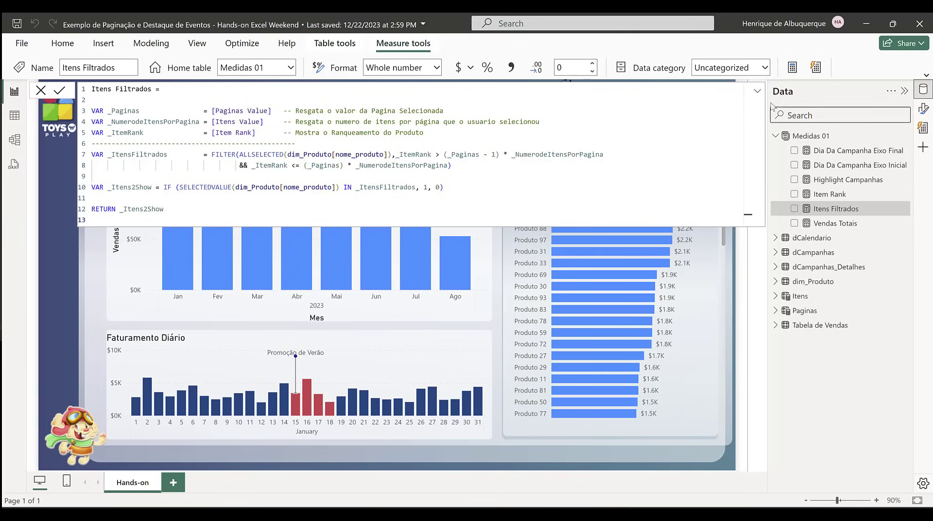
Step: Add the Itens Filtrados measure as a visual-level filter on the Faturamento por Produto chart
click(757, 92)
click(547, 200)
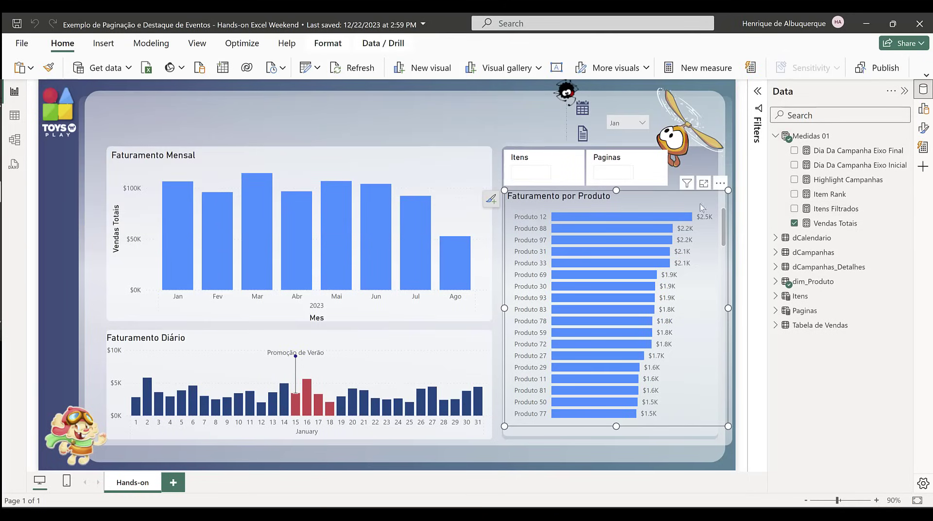
click(756, 103)
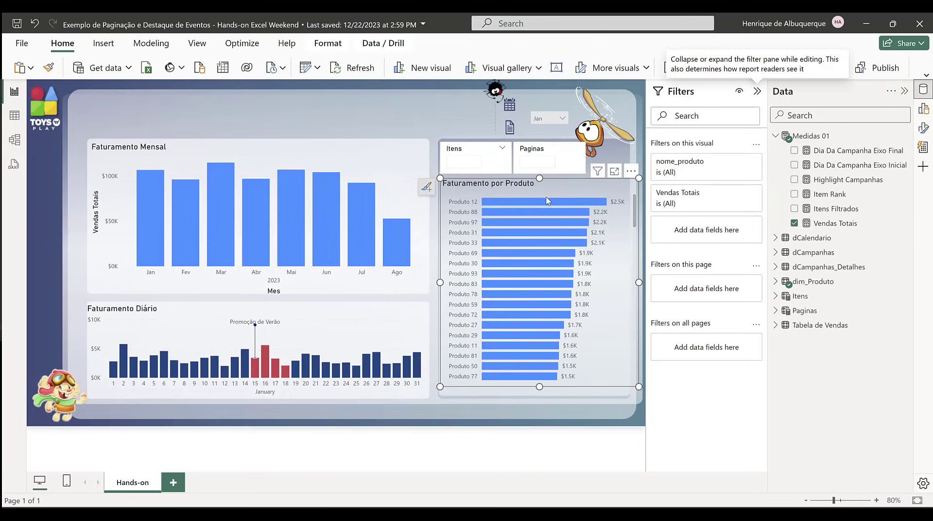
drag(836, 209, 710, 235)
Step: Apply the Itens Filtrados filter with the condition "is" 1, and hide that filter from report readers
click(710, 205)
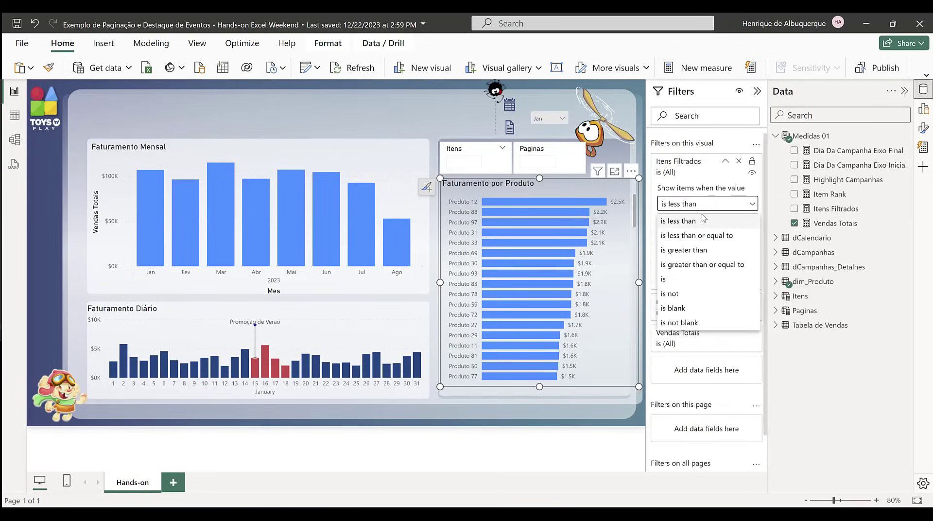
click(677, 279)
click(681, 222)
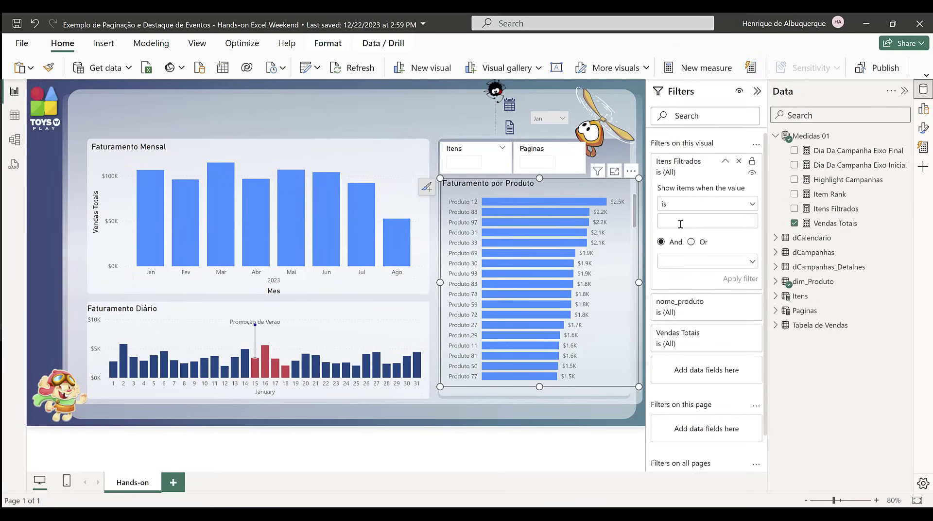
text(1)
click(741, 279)
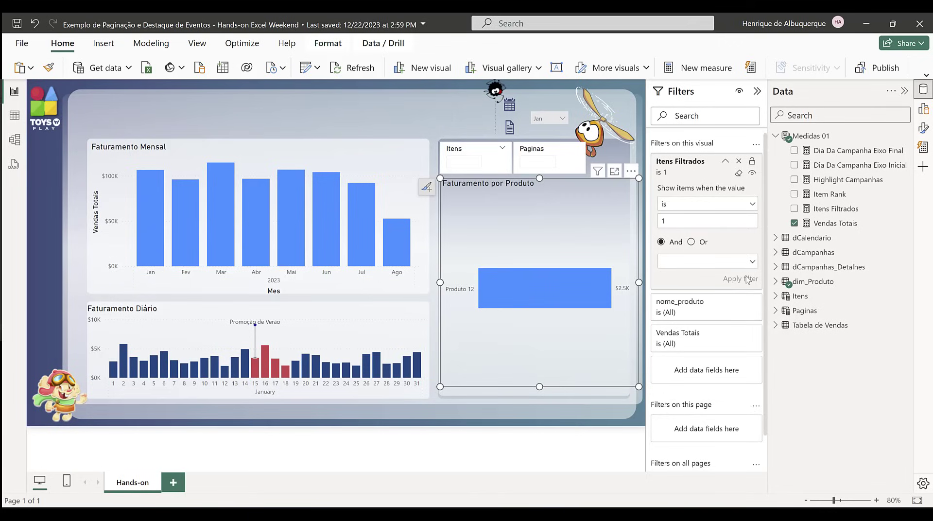
click(752, 174)
Step: Set the Itens slicer to 10 products per page
click(464, 159)
click(475, 158)
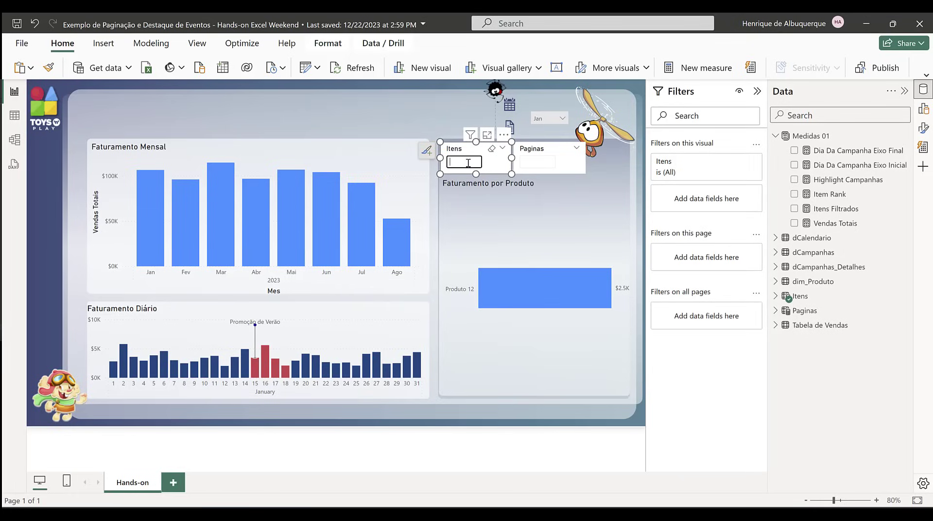
text(10)
key(Return)
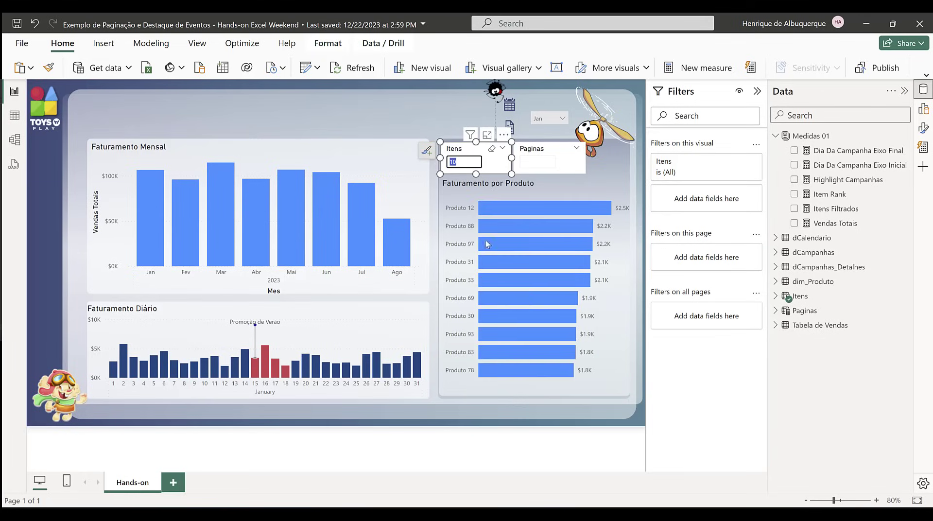
mouse_move(479, 205)
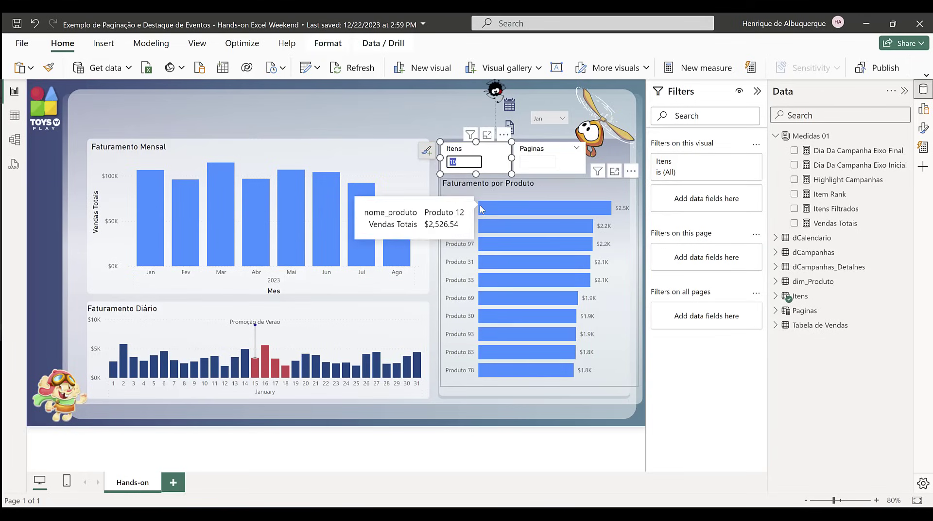
Step: Try the Itens slicer with 5 products per page
text(5)
key(Return)
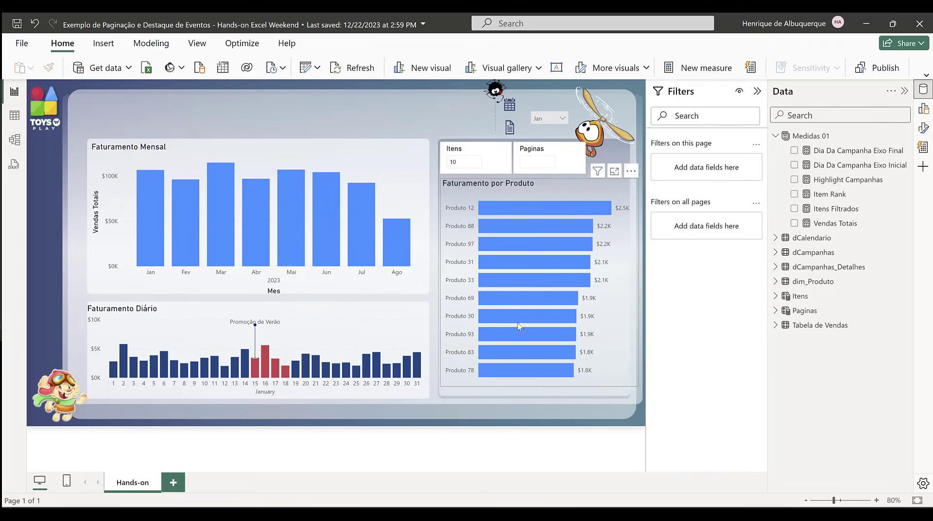
mouse_move(571, 261)
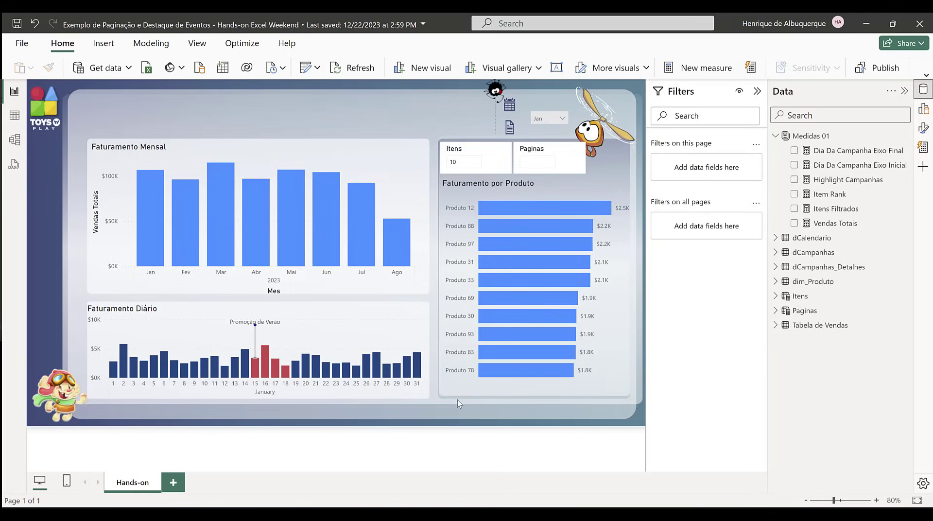
Step: Create a new measure named Filtro da Pagina and add blank lines below its name for the formula
click(708, 72)
text(fI)
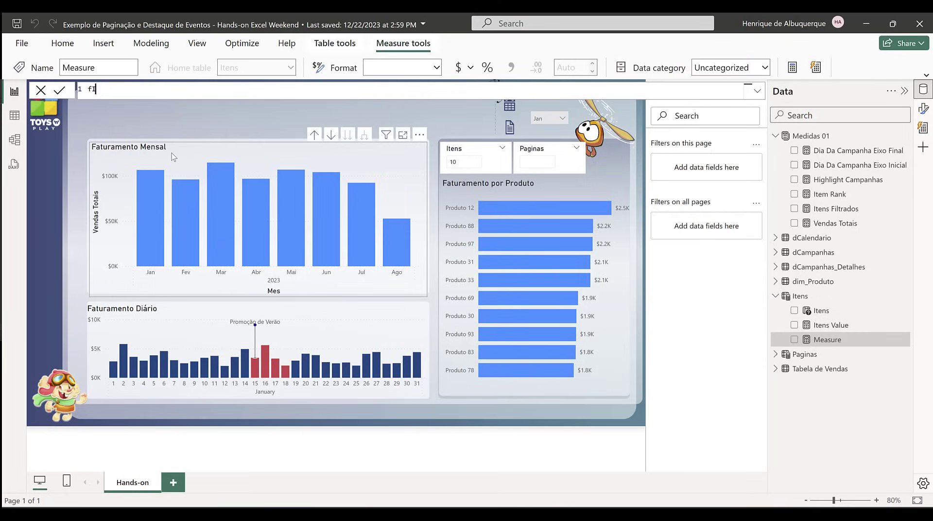
text(LTRO)
key(BackSpace)
key(BackSpace)
key(BackSpace)
key(BackSpace)
key(BackSpace)
key(BackSpace)
text(Filtro da Pagina =)
key(shift+Return)
key(shift+Return)
key(shift+Return)
key(shift+Return)
key(shift+Return)
key(shift+Return)
key(shift+Return)
key(shift+Return)
key(Up)
key(Up)
key(Up)
key(Up)
key(Up)
key(Up)
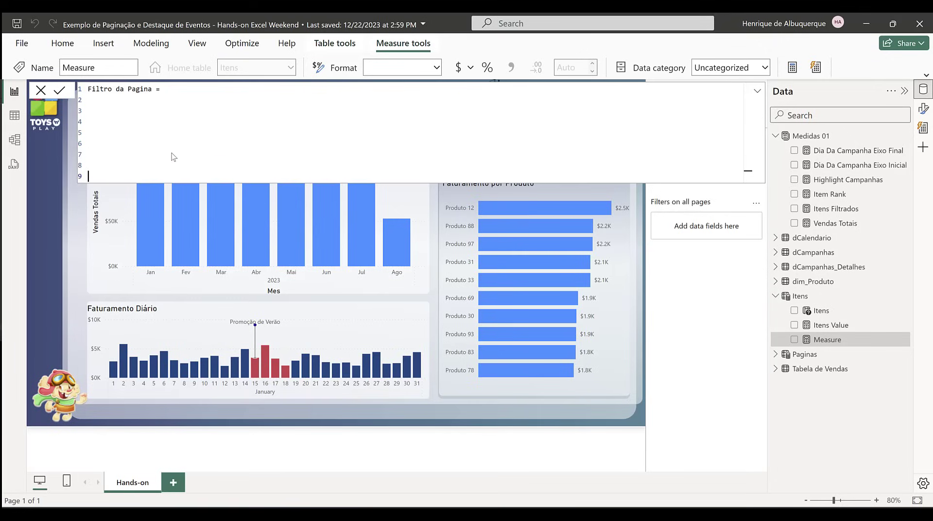
key(Up)
Step: Declare the variable _TotalItens on the second line of the Filtro da Pagina formula
text(Var)
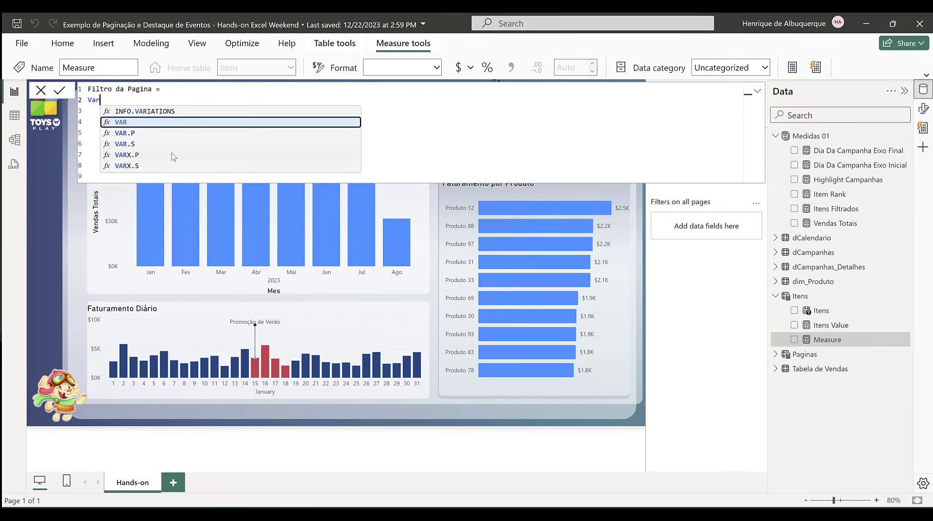
key(BackSpace)
text(r)
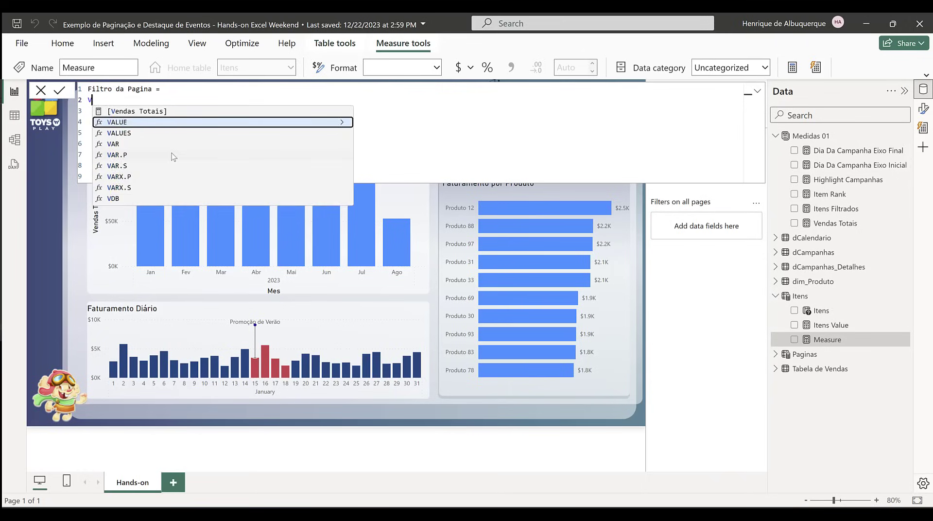
key(Tab)
text(_)
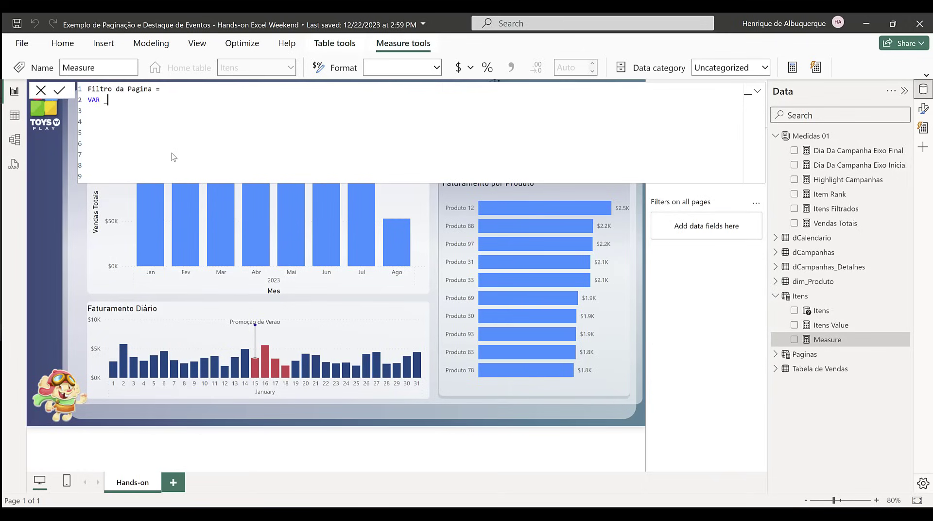
text(TotalItens = CALCULATE()
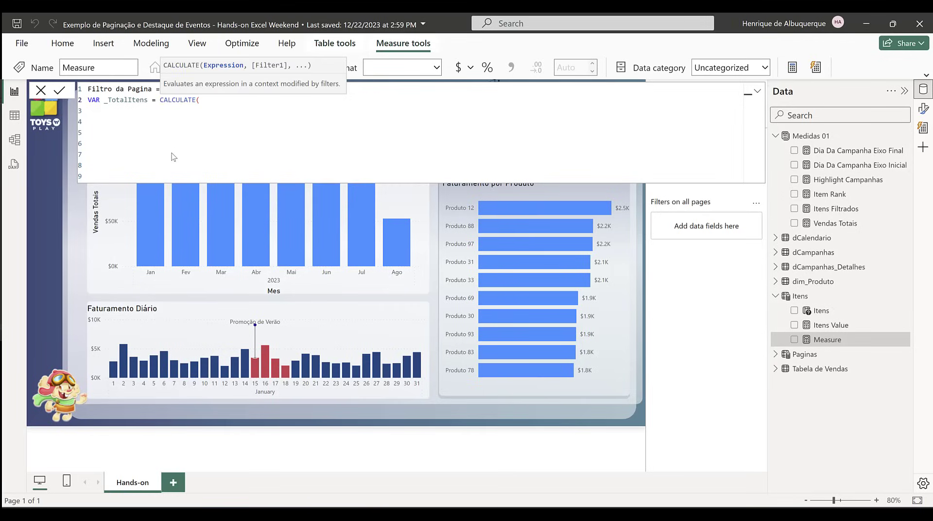
text(disc)
Step: Define _TotalItens as CALCULATE(DISTINCTCOUNT(dim_Produto[nome_produto]))
key(BackSpace)
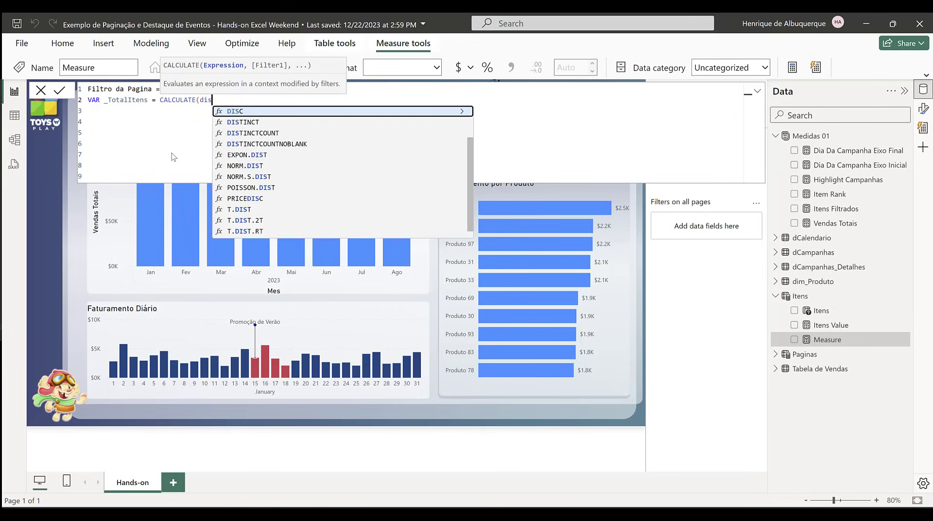
key(Down)
key(Down)
key(Tab)
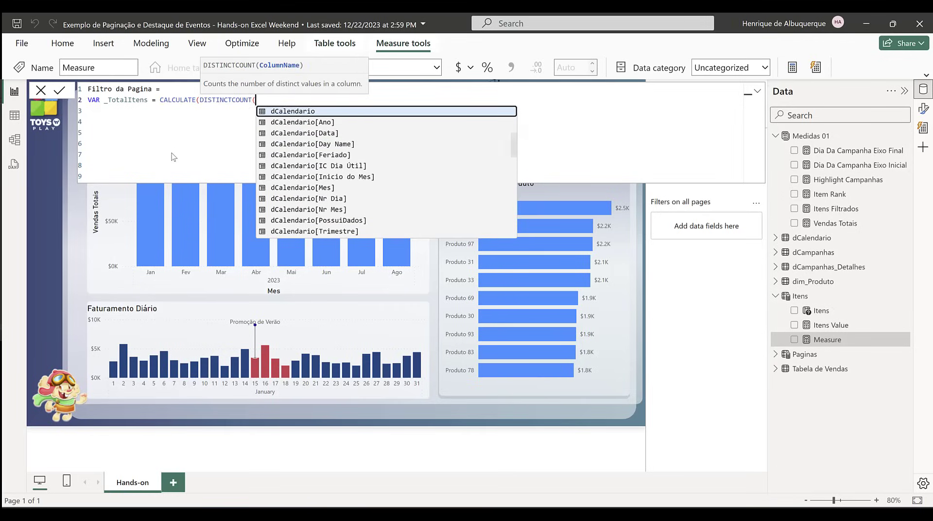
text(no)
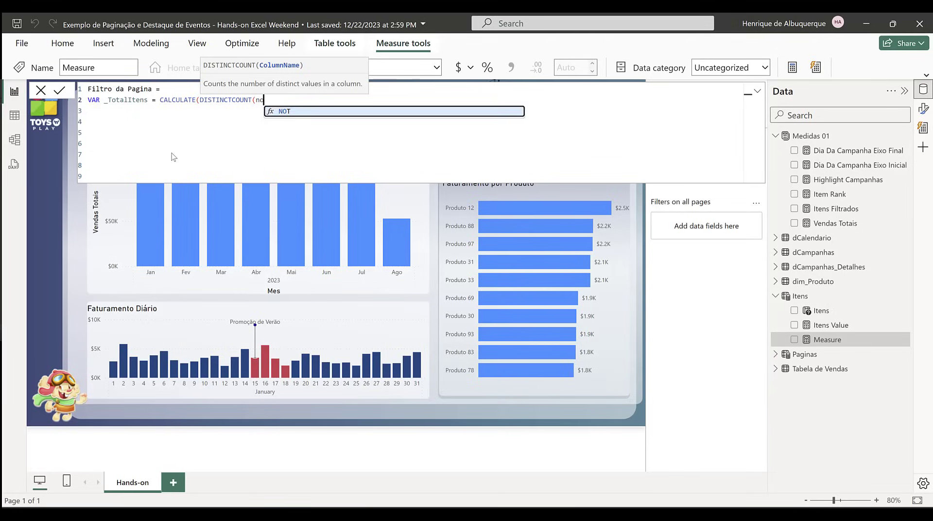
text(me)
key(Tab)
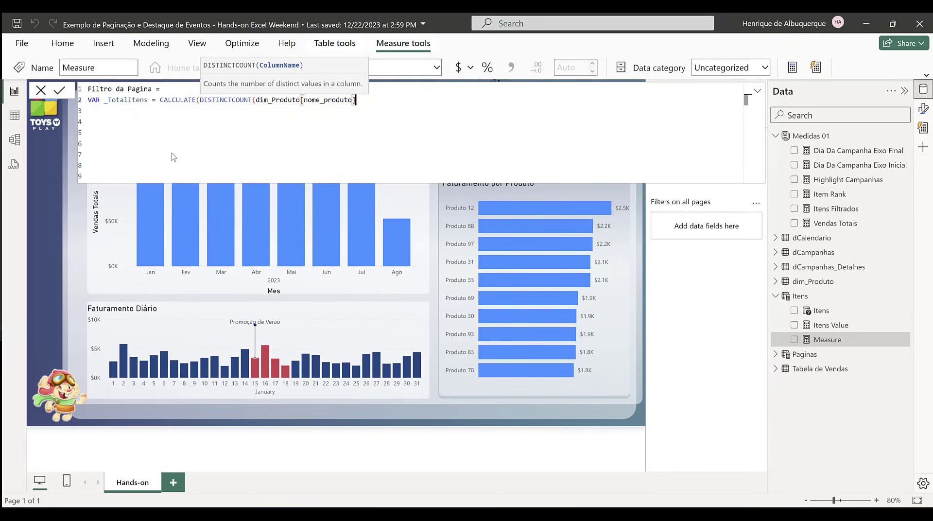
text()))
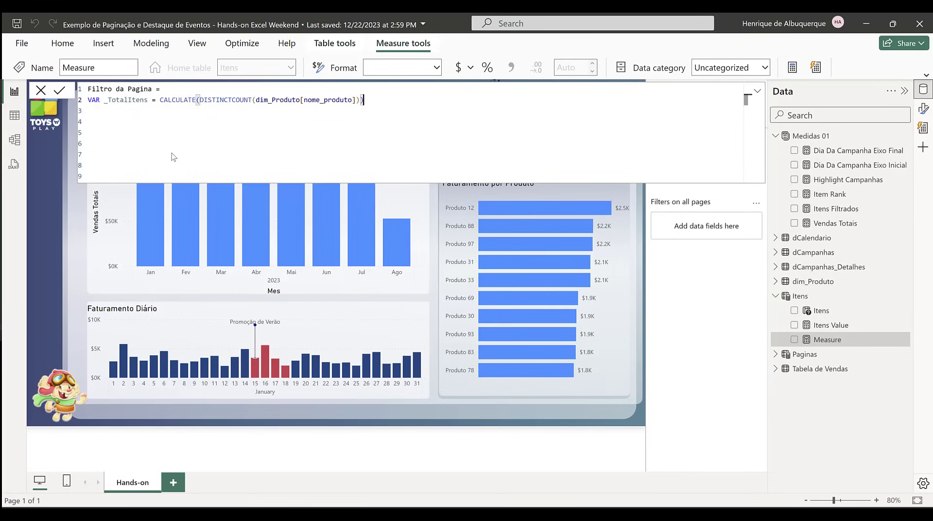
text(,all(di)
Step: Add all(dim_Produto[nome_produto]) as the CALCULATE filter of _TotalItens and balance the closing parentheses
drag(254, 100, 360, 100)
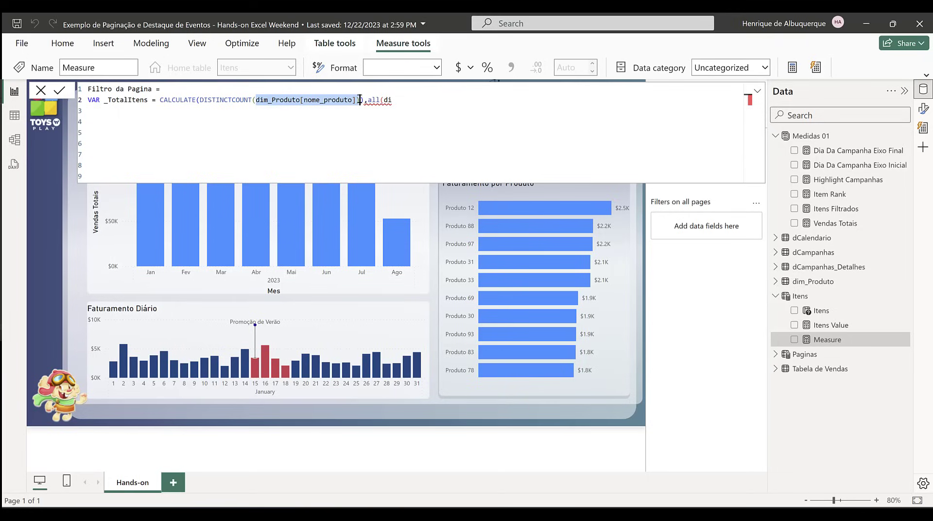
key(ctrl+c)
double_click(388, 100)
key(ctrl+v)
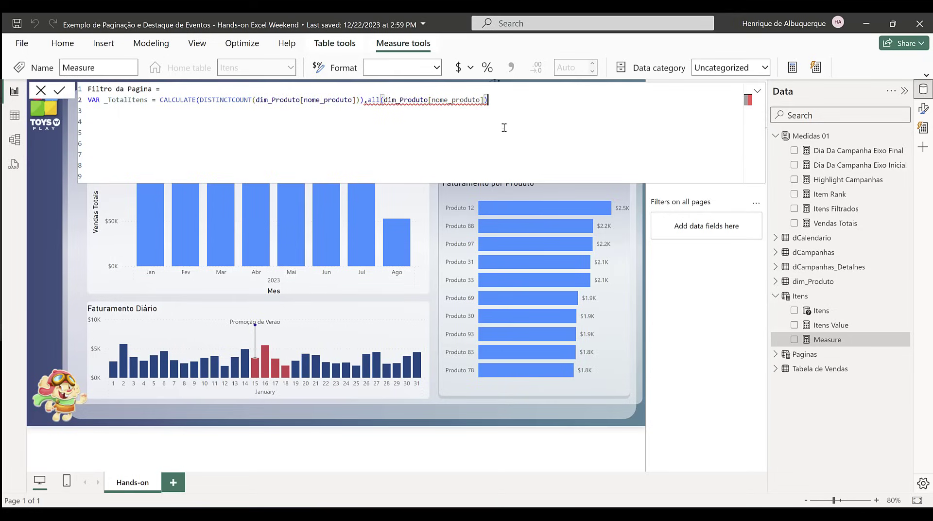
text()))
click(365, 100)
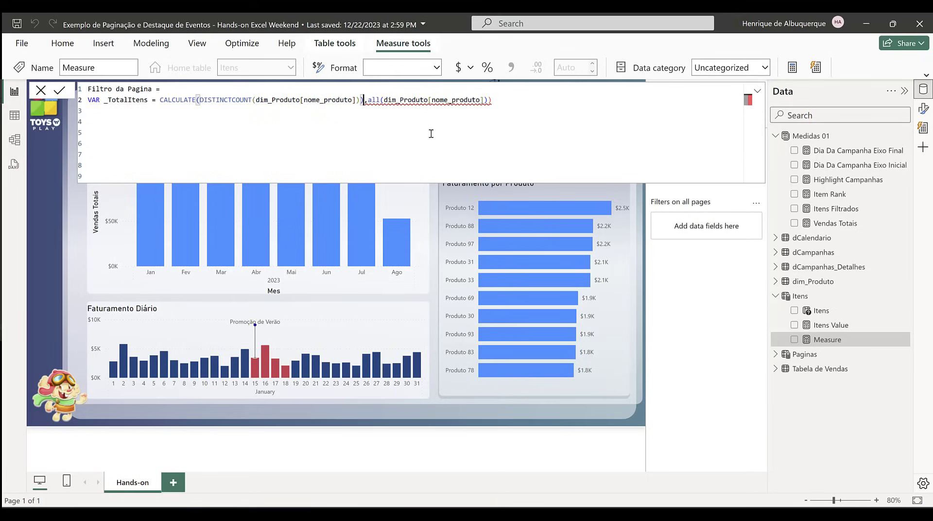
key(BackSpace)
click(488, 100)
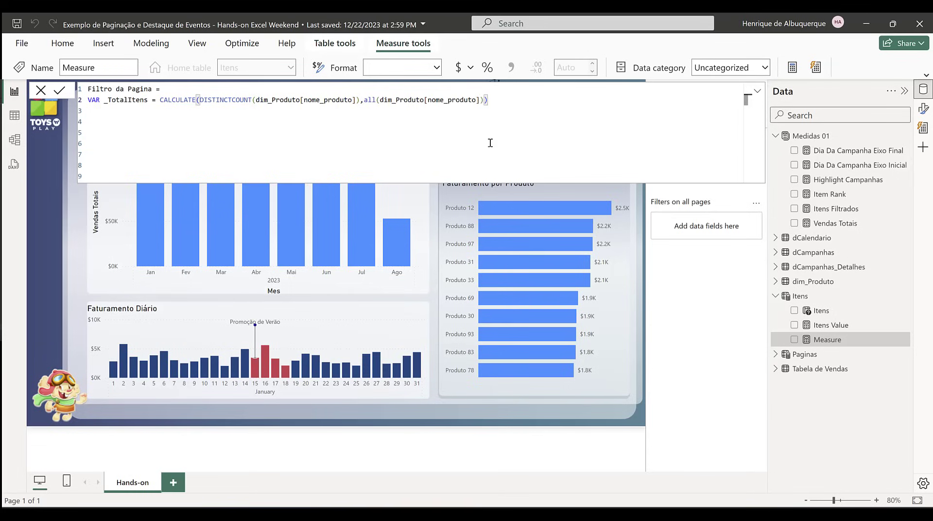
Step: Rewrite the all function name in the _TotalItens line in uppercase as ALL
double_click(370, 100)
text(a)
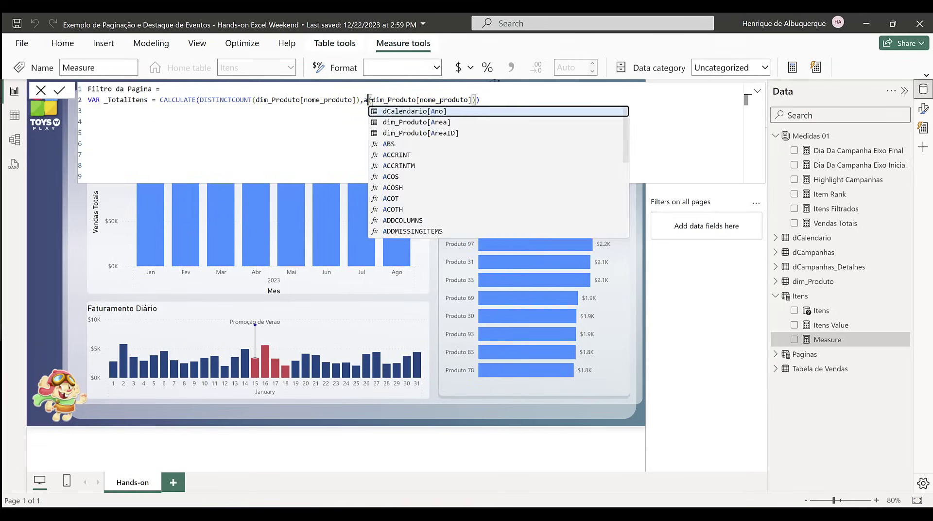
text(ll)
key(BackSpace)
key(BackSpace)
key(BackSpace)
text(ALL)
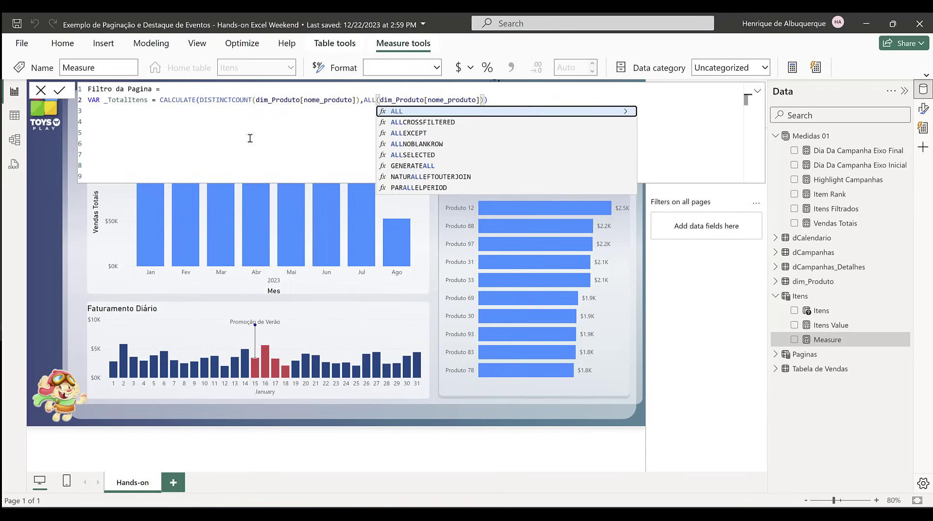
click(250, 138)
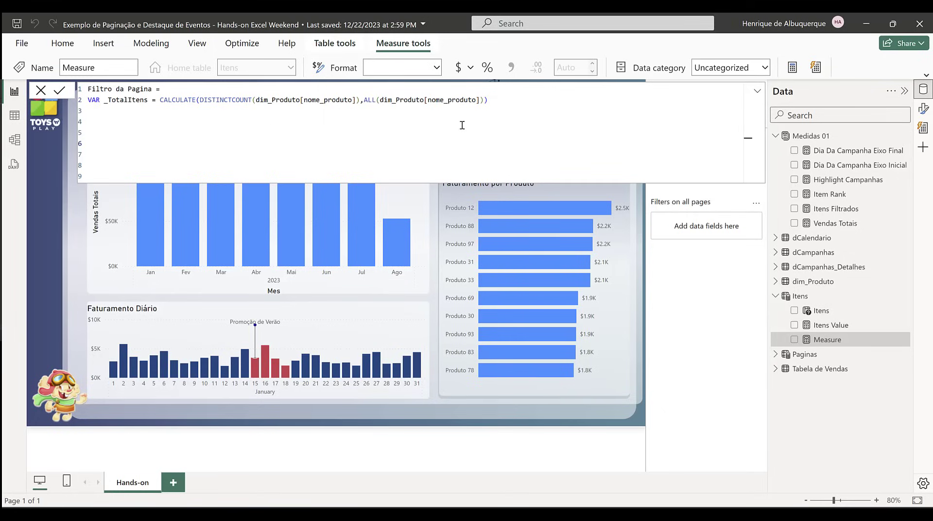
Step: Declare a second variable, _ItensParaMostrar, on the line below _TotalItens
click(505, 109)
text(VAR _IT)
key(BackSpace)
text(tems)
text(PorP)
key(BackSpace)
key(BackSpace)
key(BackSpace)
key(BackSpace)
key(BackSpace)
key(BackSpace)
text(nsParaMostrar)
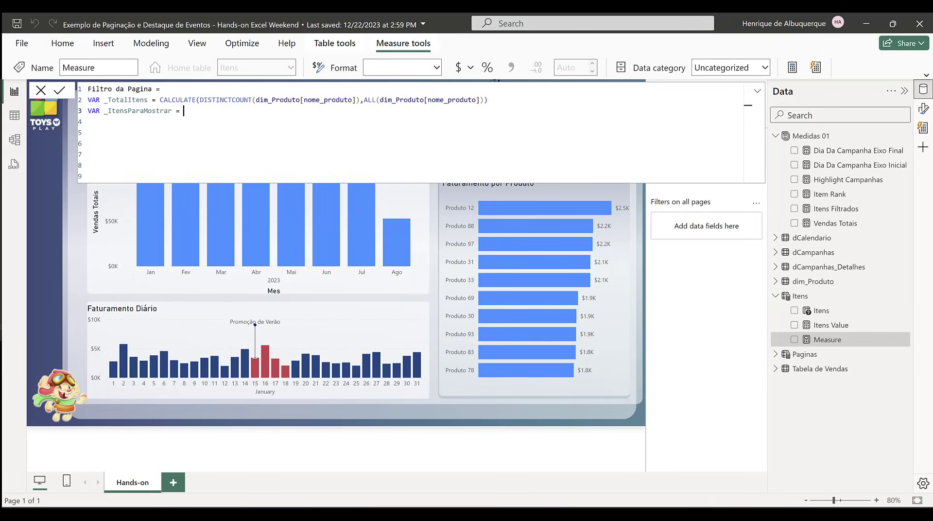
text( = [)
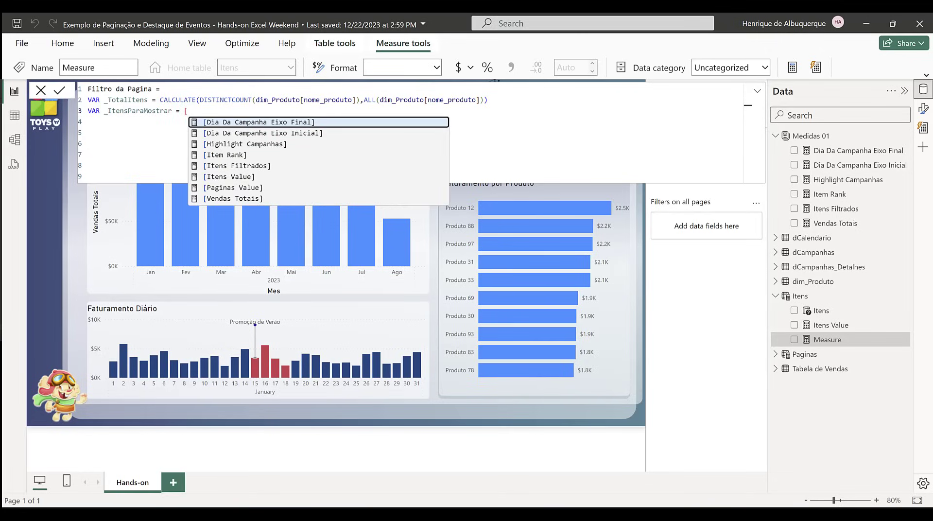
text(t)
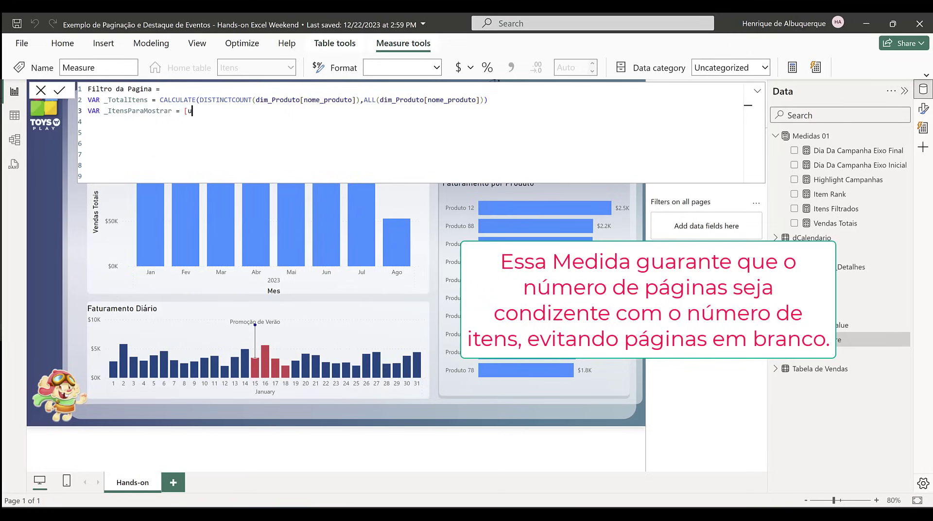
Step: Assign the [Itens Value] measure to _ItensParaMostrar and start a new line below it
key(BackSpace)
text(i)
key(Down)
key(Down)
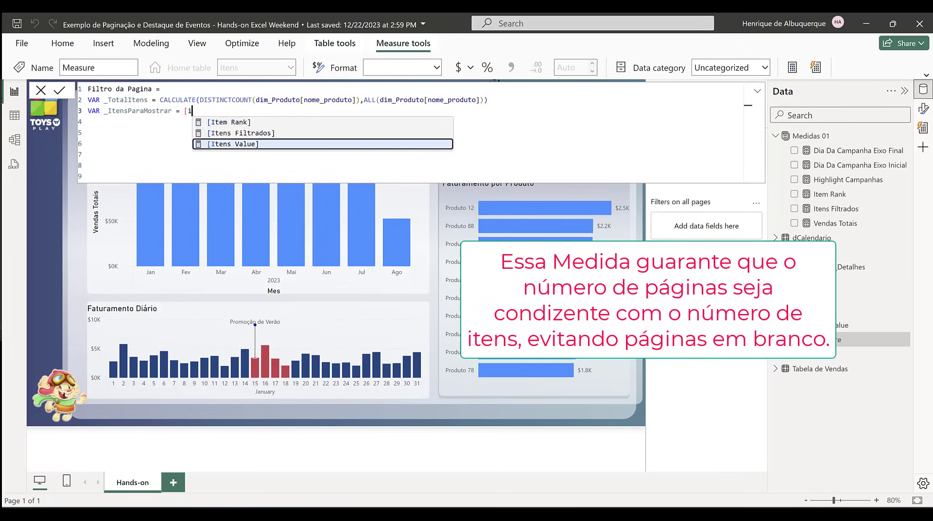
key(Tab)
key(shift+Return)
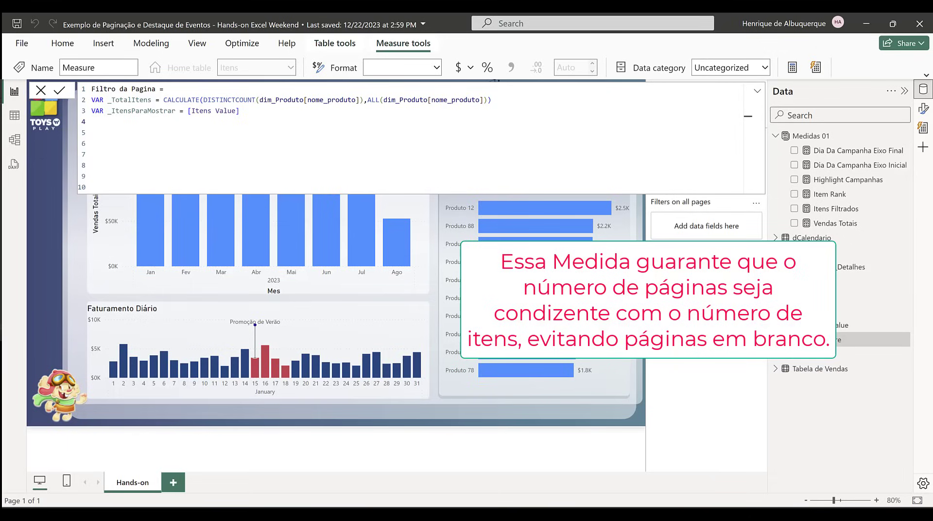
Step: Declare a third variable, _NumeroDePaginas, below _ItensParaMostrar
text(VAR _NumeroDePagiinas = DIVIDE()
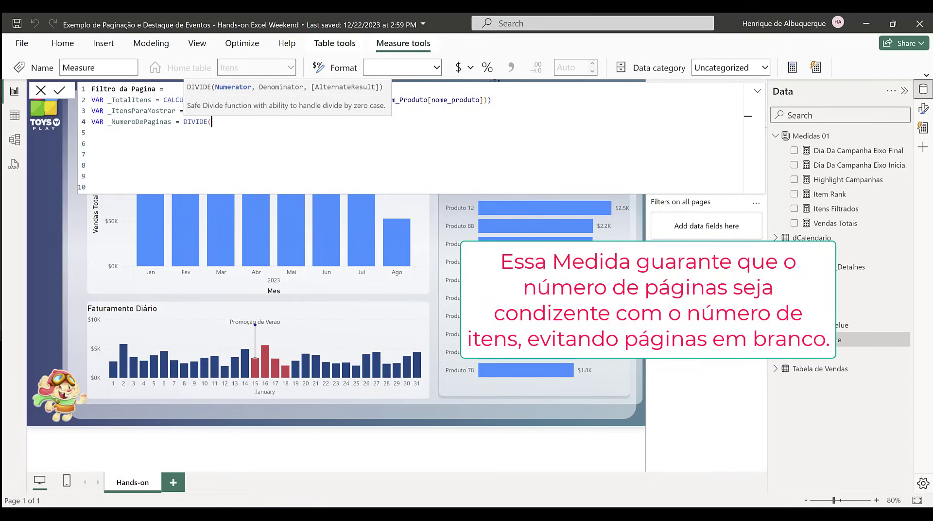
Step: Define _NumeroDePaginas as DIVIDE(_TotalItens,_ItensParaMostrar)
double_click(131, 100)
click(232, 122)
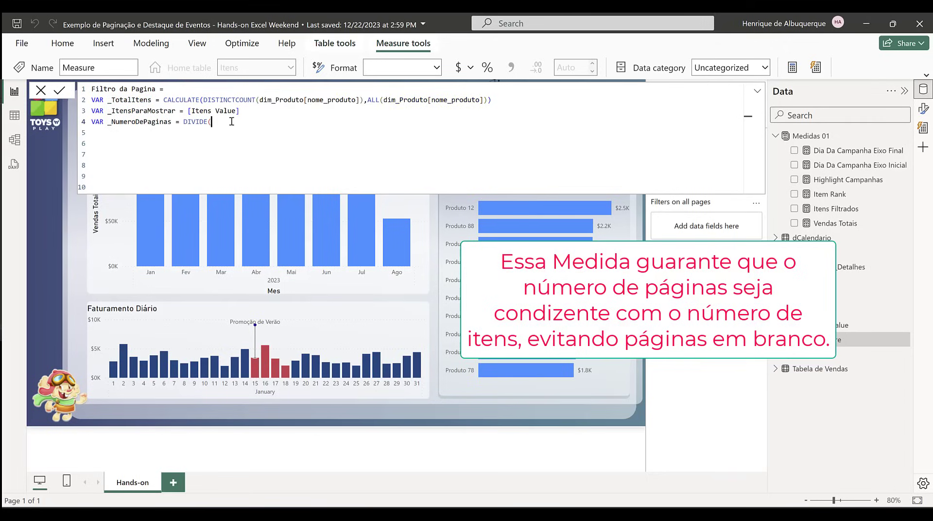
key(ctrl+v)
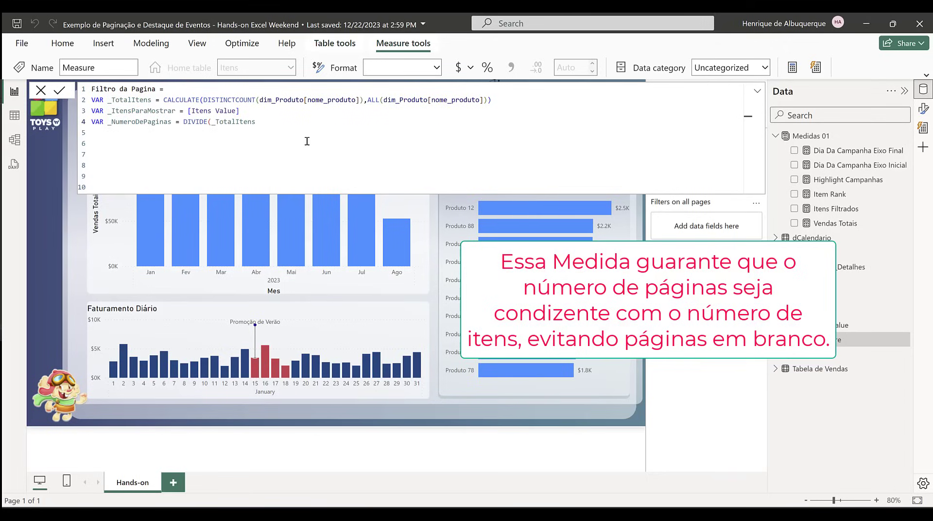
text(,)
double_click(154, 111)
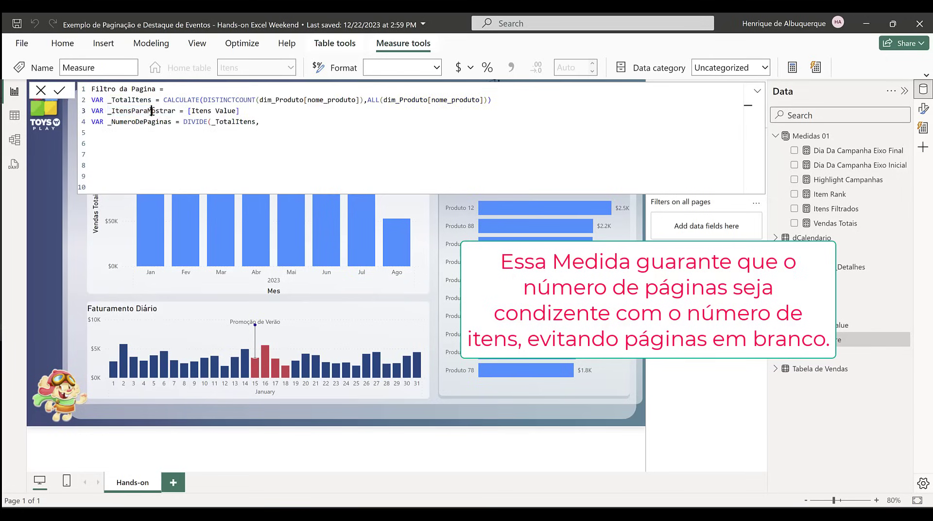
click(291, 129)
key(ctrl+v)
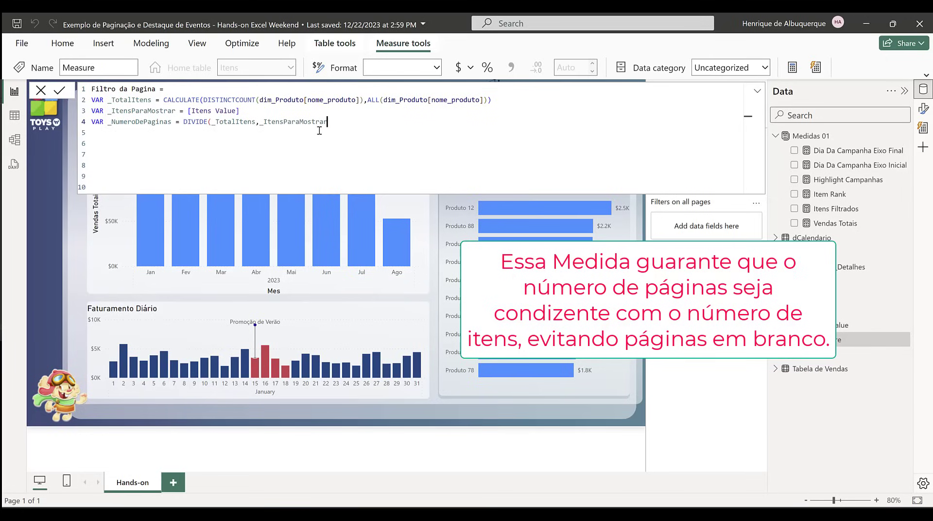
text())
Step: Wrap the DIVIDE expression of _NumeroDePaginas in ROUNDUP with 0 digits and add two new lines below
drag(184, 121, 343, 118)
text(Rod)
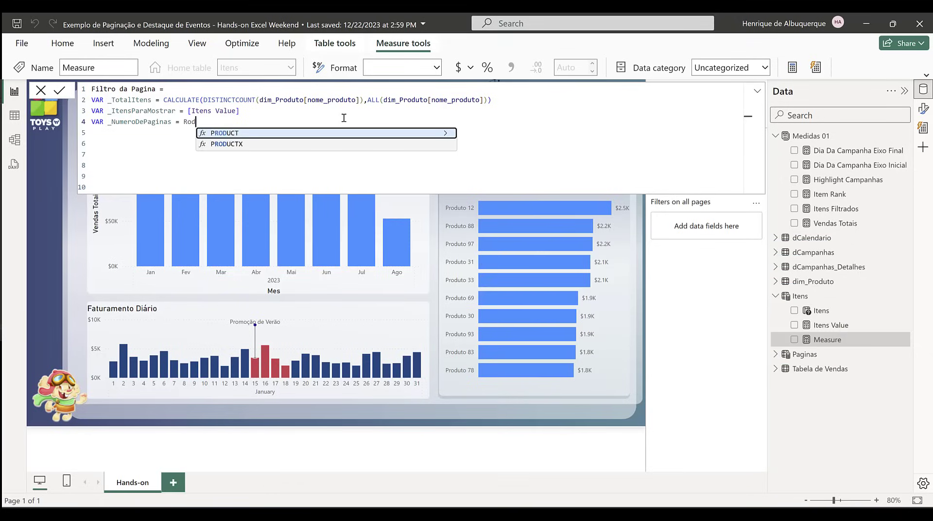
key(BackSpace)
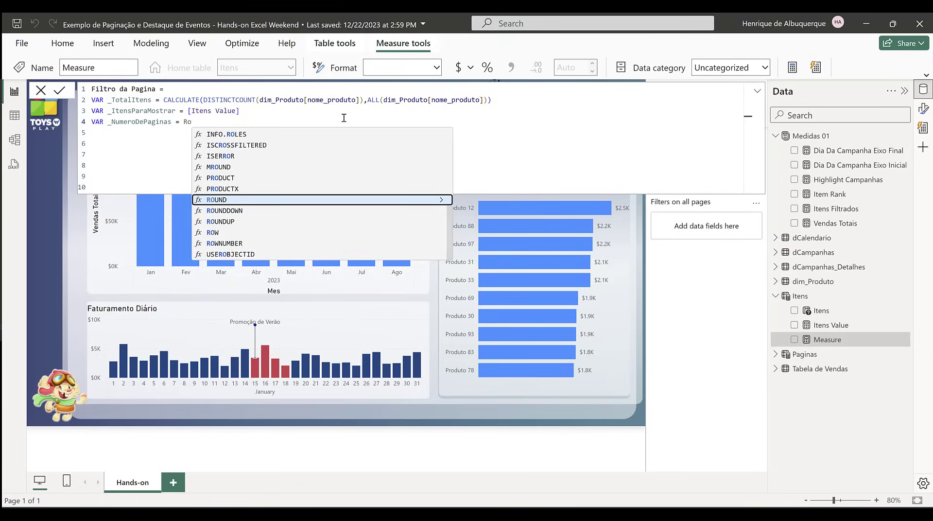
key(Down)
key(Down)
key(Tab)
key(ctrl+v)
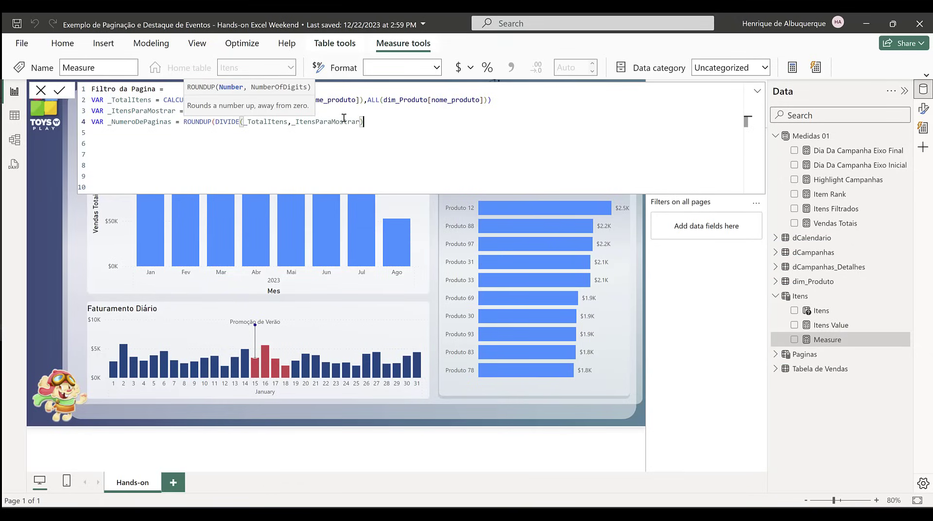
text(,0))
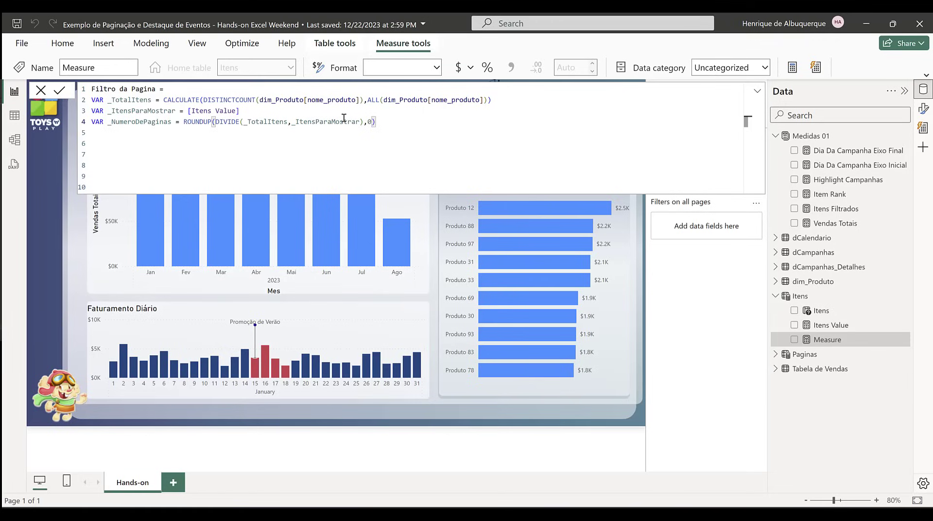
key(shift+Return)
key(shift+Return)
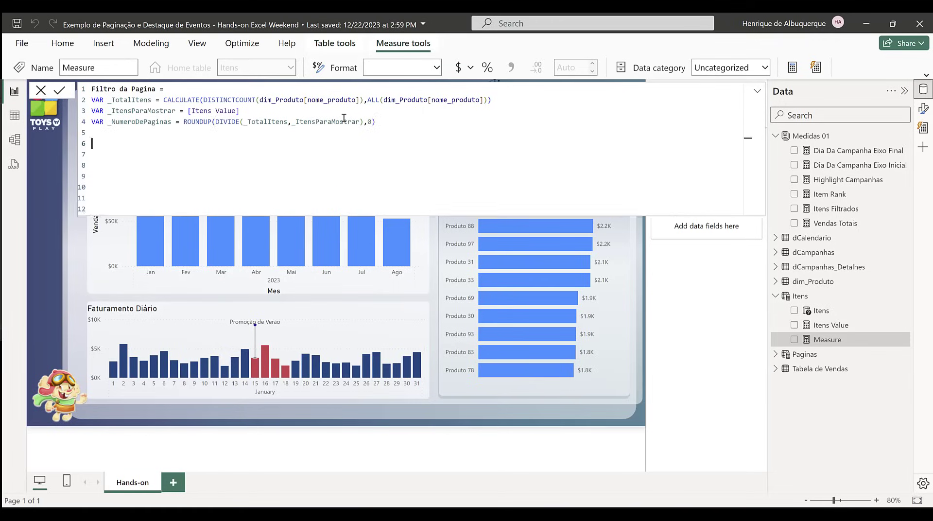
Step: Declare a variable named _FiltroDePagina on line 6 and start its definition with an IF function
text(VAR _Fi)
text(ltroDePagina = if)
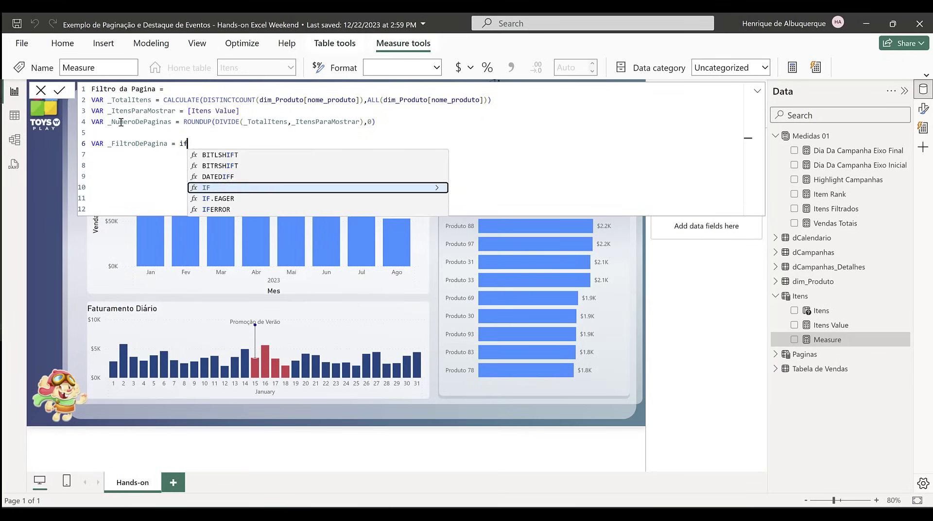
key(Tab)
Step: Start the IF condition with SELECTEDVALUE on the Paginas[Paginas] column
text(sele)
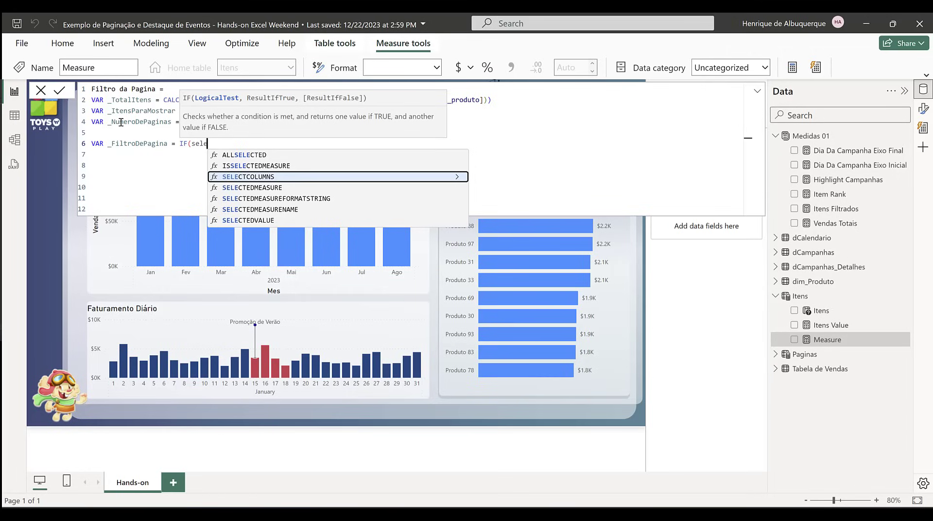
key(Down)
key(Down)
key(Down)
key(Tab)
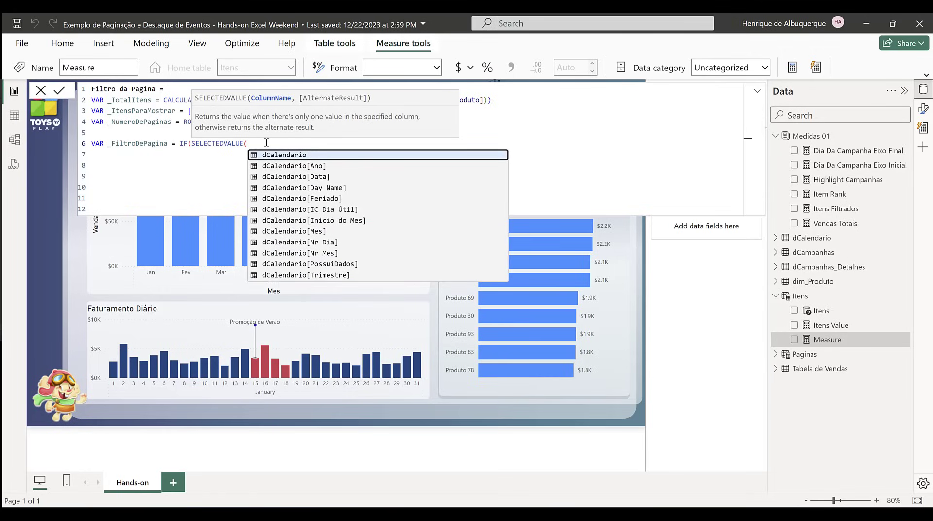
text(Pag)
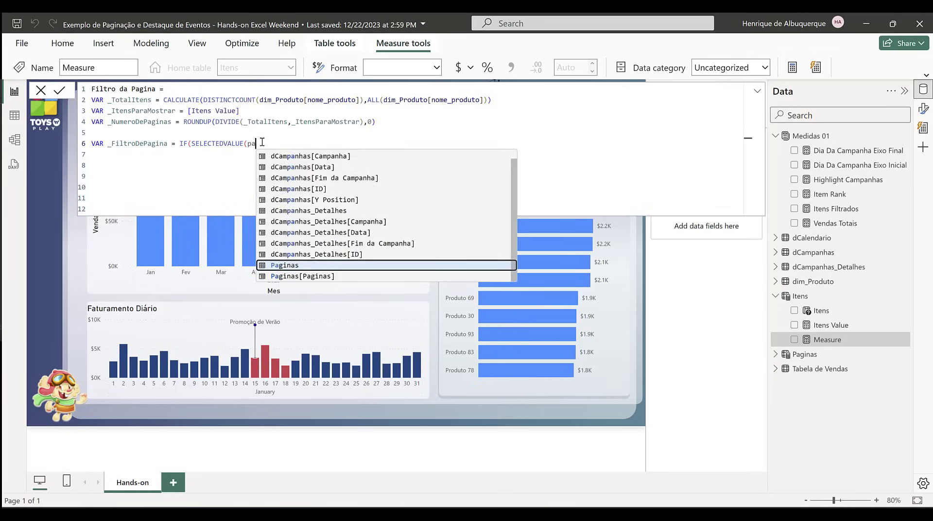
key(Down)
key(Tab)
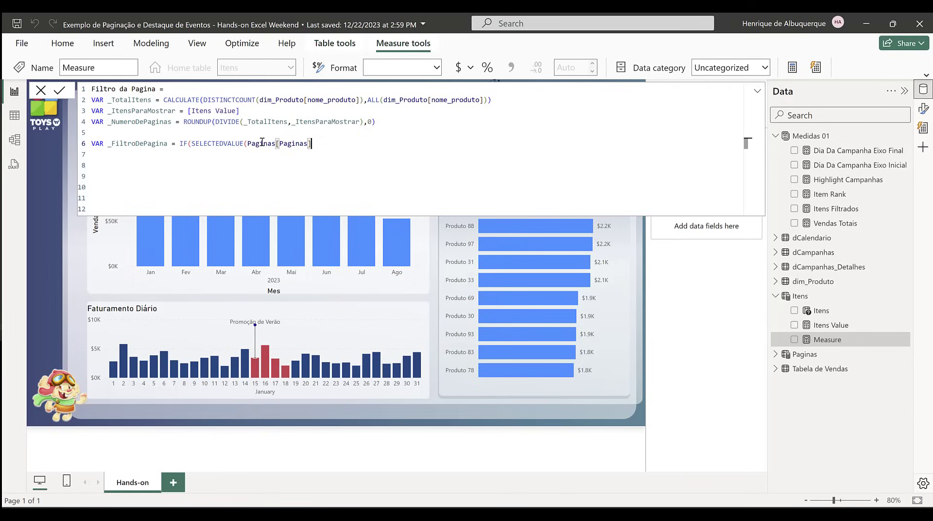
Step: Complete the IF condition as <= _NumeroDePaginas, with 1 as the true result and 0 as the false result
text() <= )
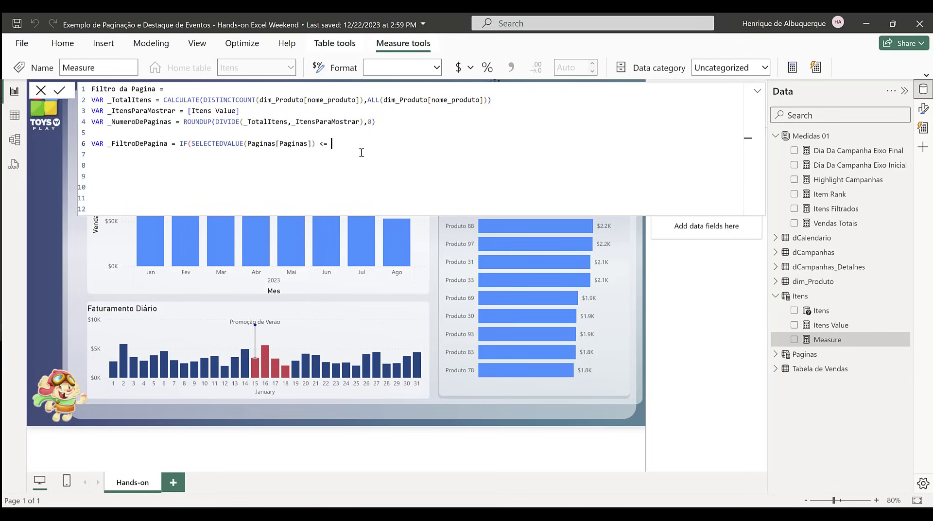
text(_NumeroDePaginas,1)
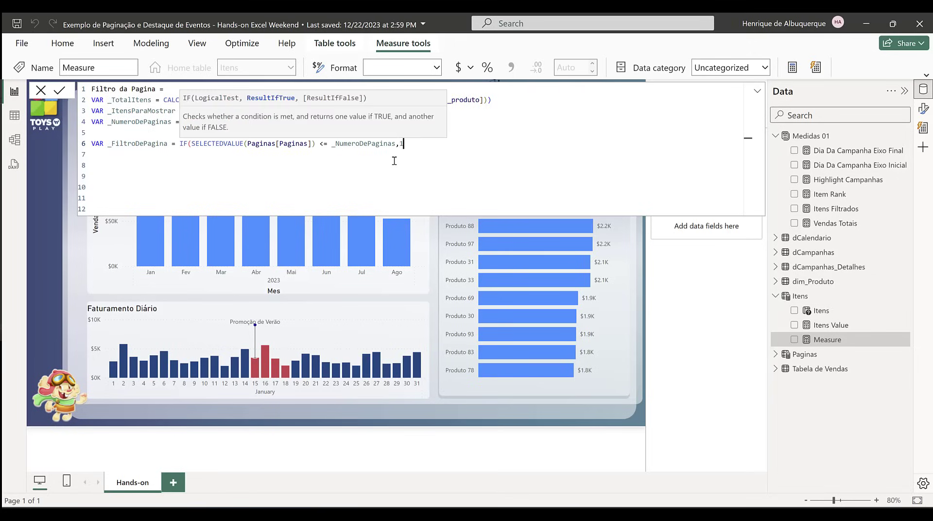
text(,0))
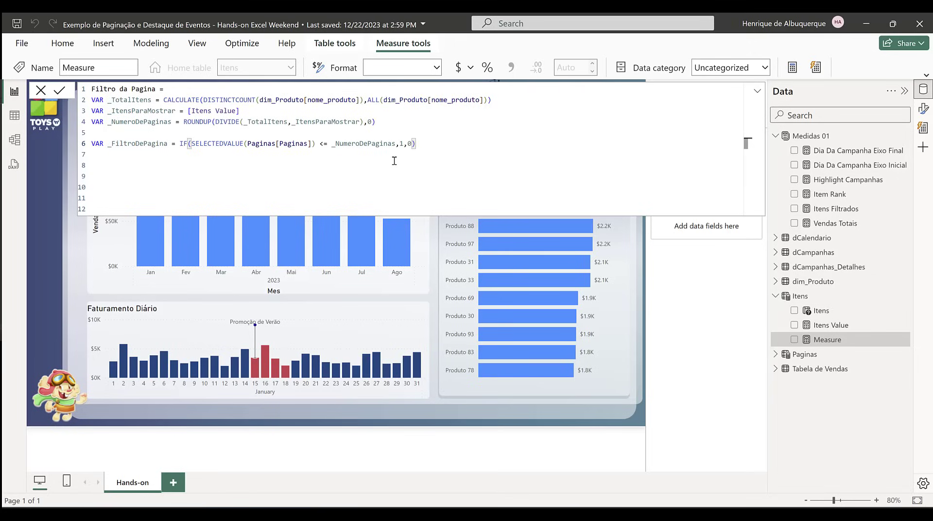
Step: Add a RETURN _FiltroDePagina line below the variables, leaving one blank line between them
key(Return)
key(Return)
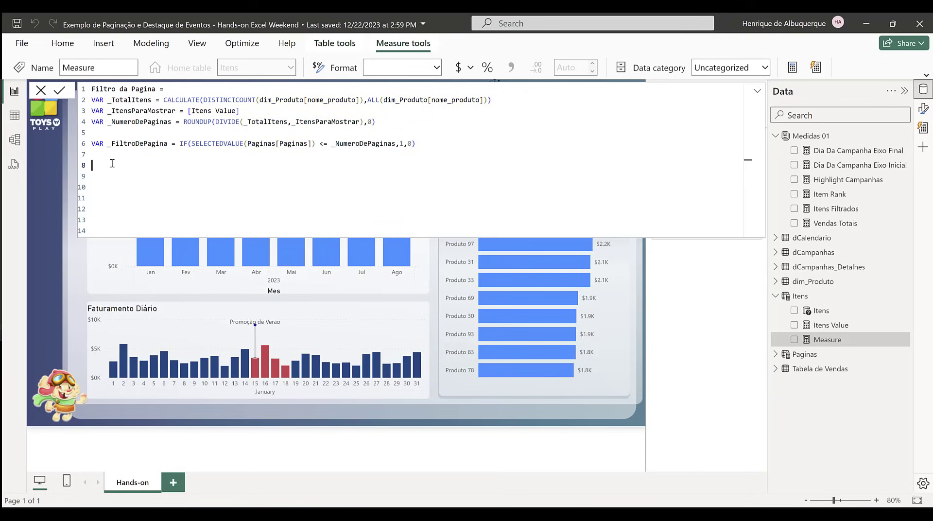
text(RETURN _FiltroDePagina)
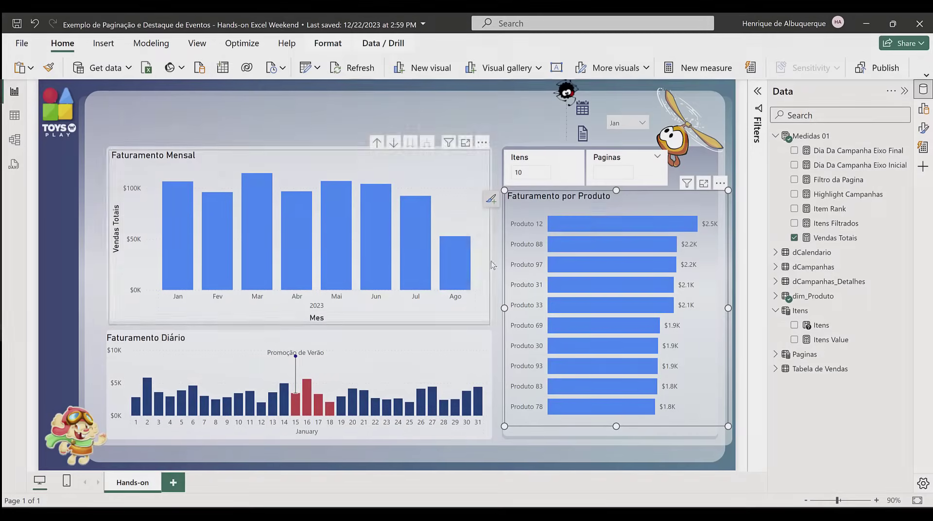
Step: Change the style of the Paginas slicer to Tile
click(607, 174)
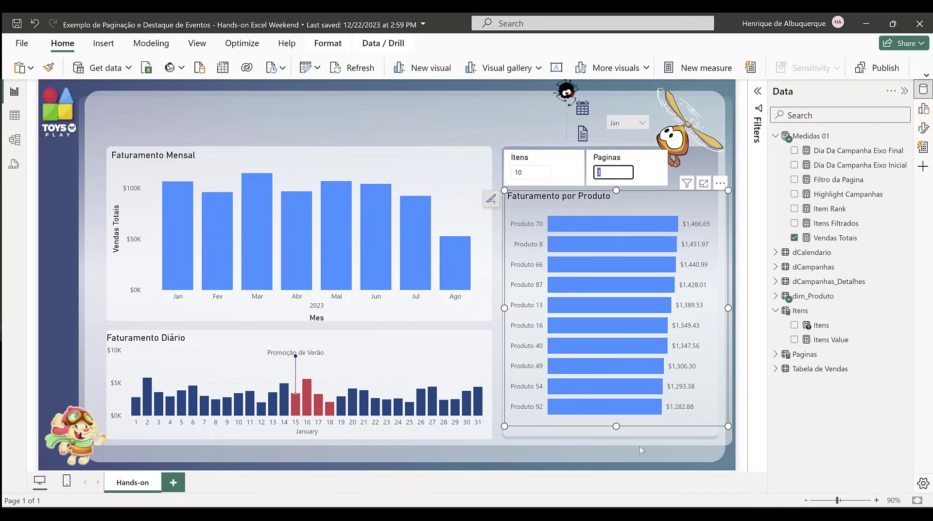
click(631, 164)
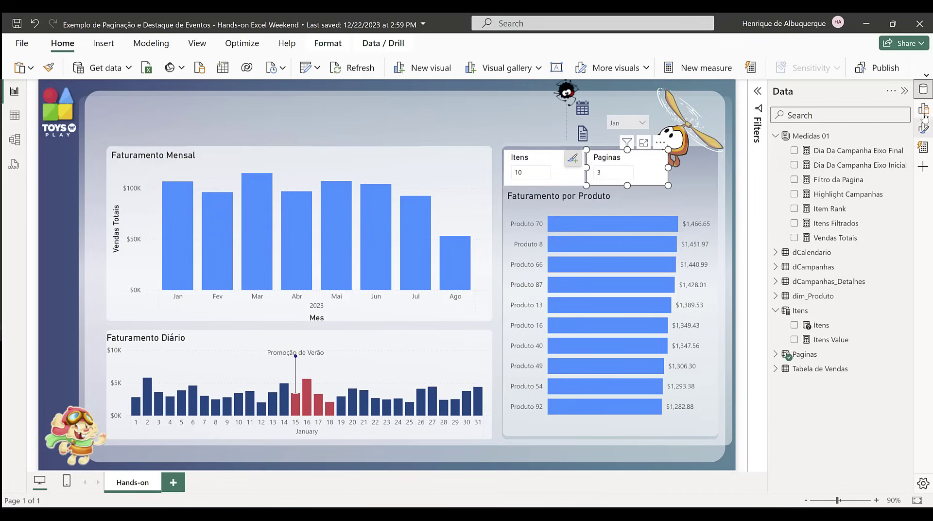
click(923, 127)
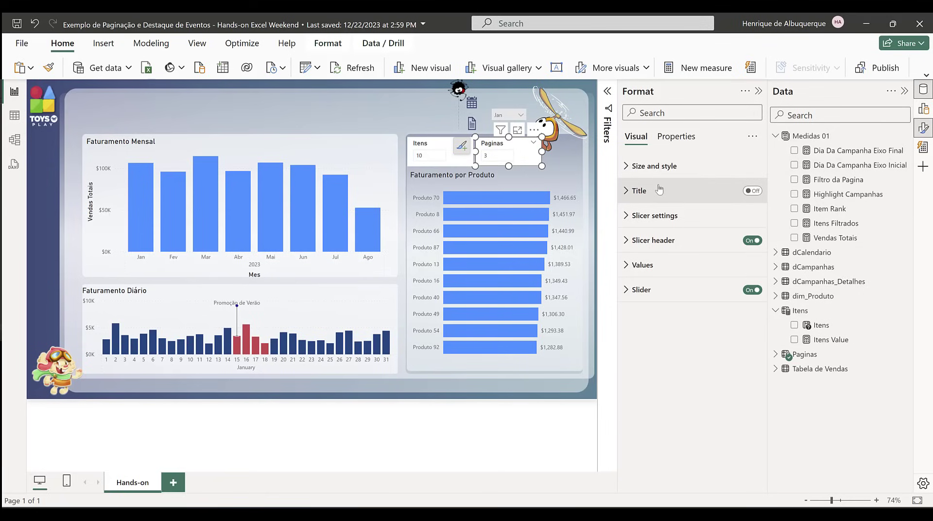
click(681, 215)
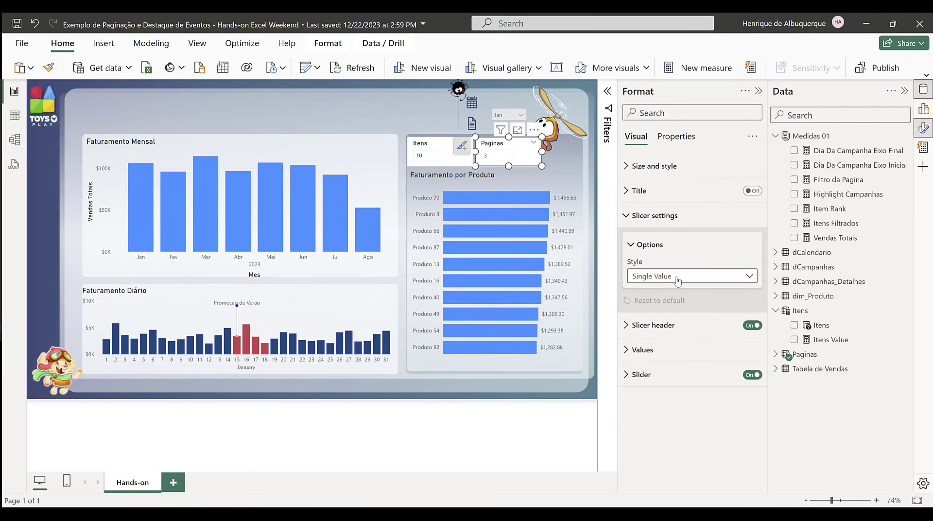
click(678, 277)
key(Escape)
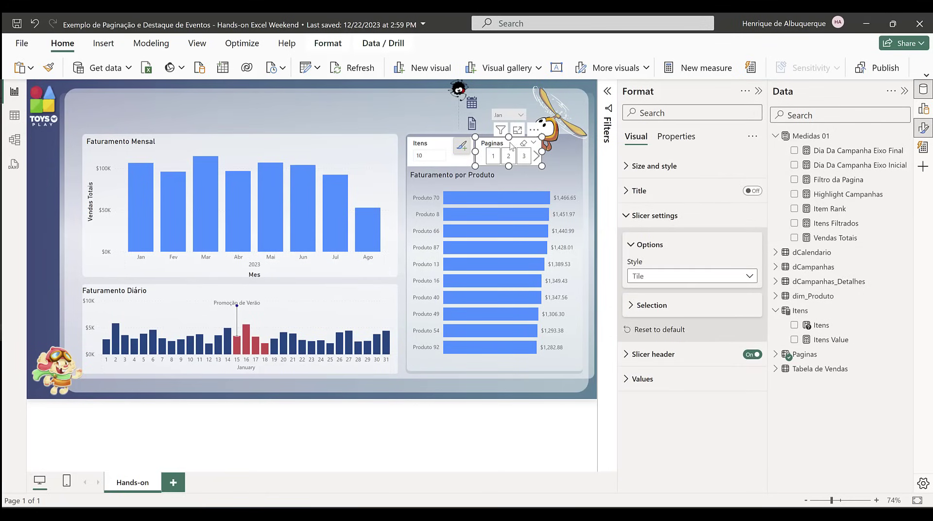
Step: Place the Paginas slicer along the bottom of the Faturamento por Produto chart at the chart's width, with its header off and a reduced height
drag(511, 145, 586, 369)
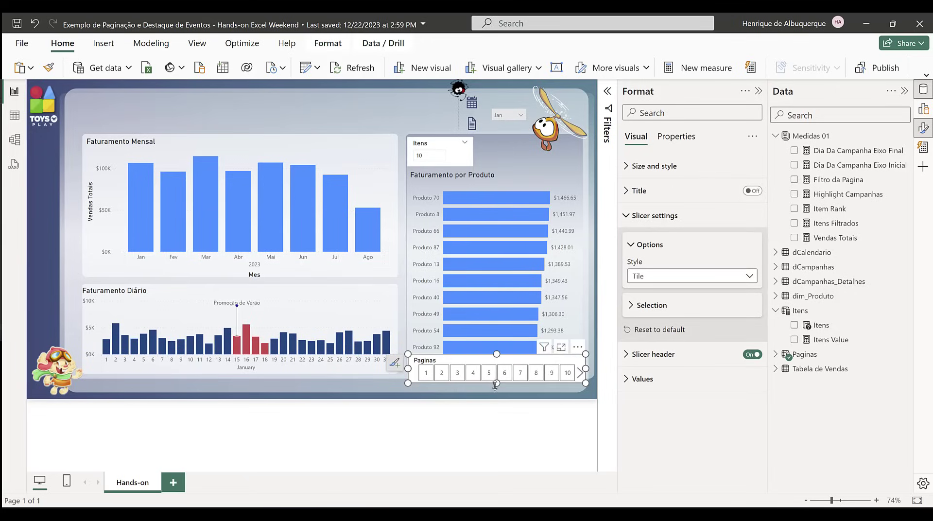
click(749, 356)
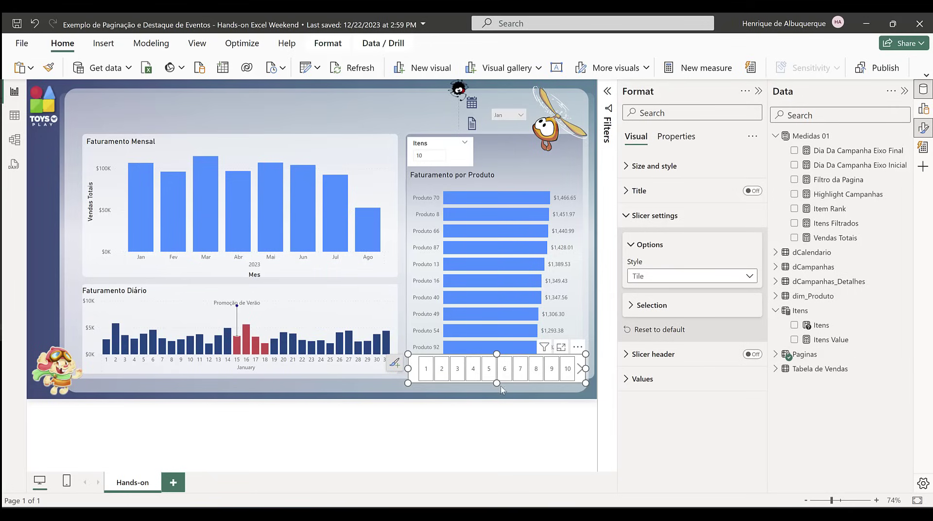
drag(496, 382, 509, 385)
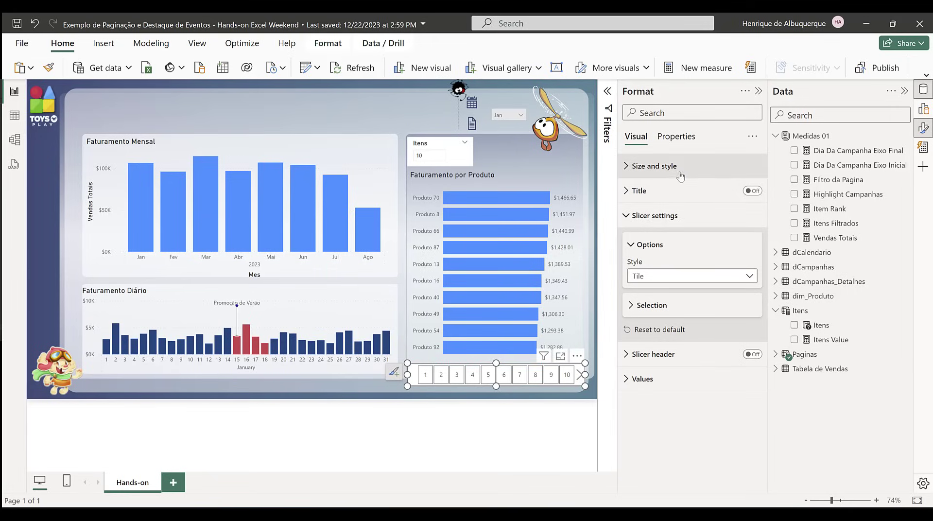
Step: Turn off the Paginas slicer's background and shrink it to a thin strip just below the product chart
click(651, 166)
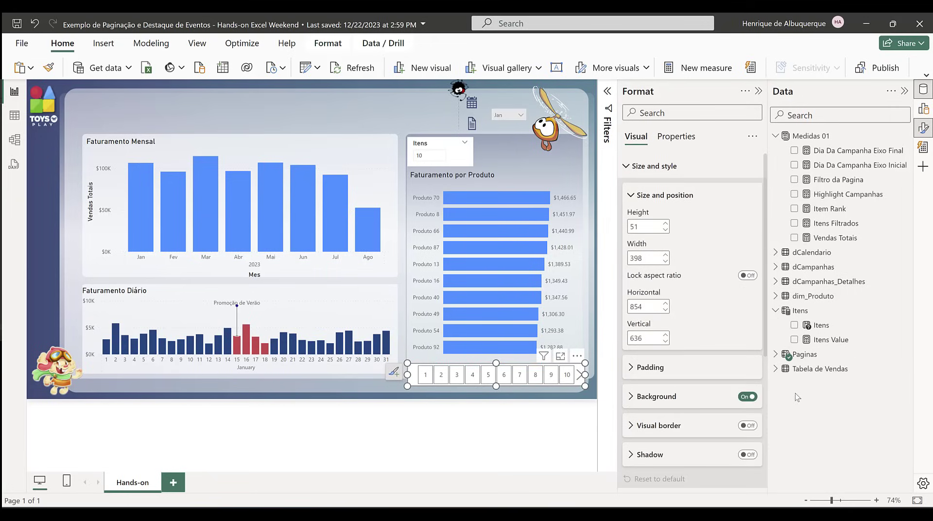
click(747, 399)
drag(496, 386, 496, 378)
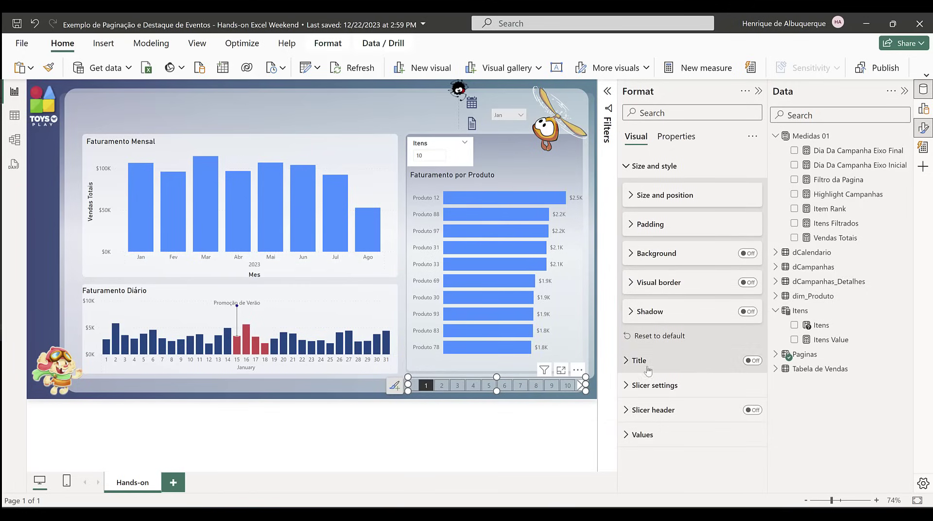
Step: Test the pagination by stepping the product chart through pages 2 to 5 and setting Itens to 5
click(675, 385)
scroll(712, 396, down, 2)
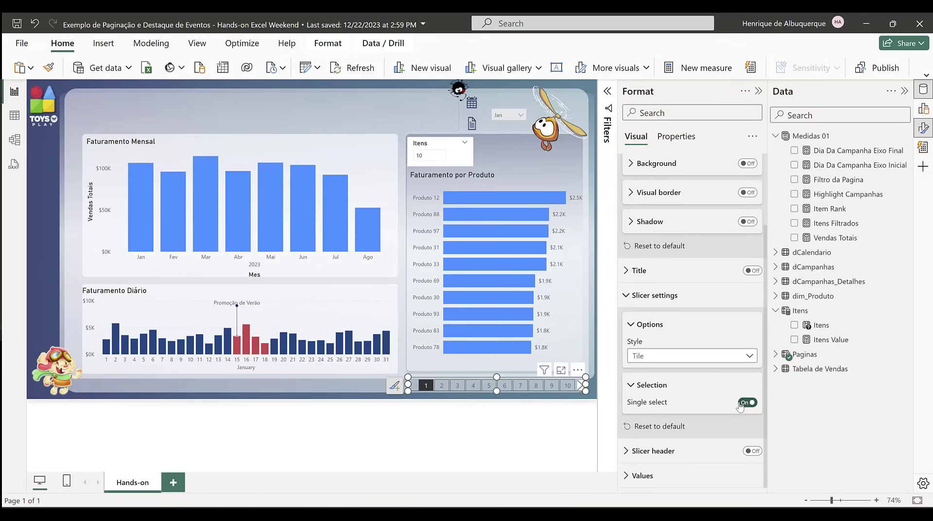
click(441, 385)
click(457, 386)
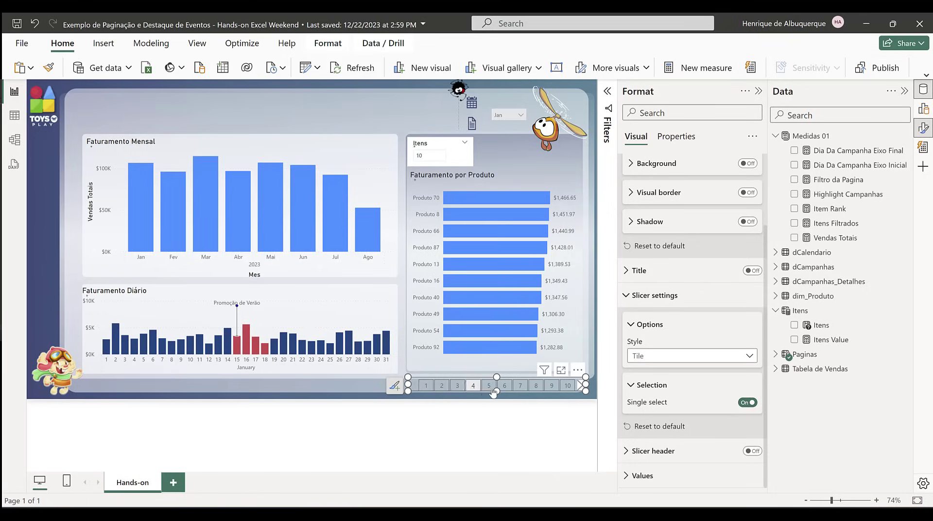
click(473, 386)
click(489, 386)
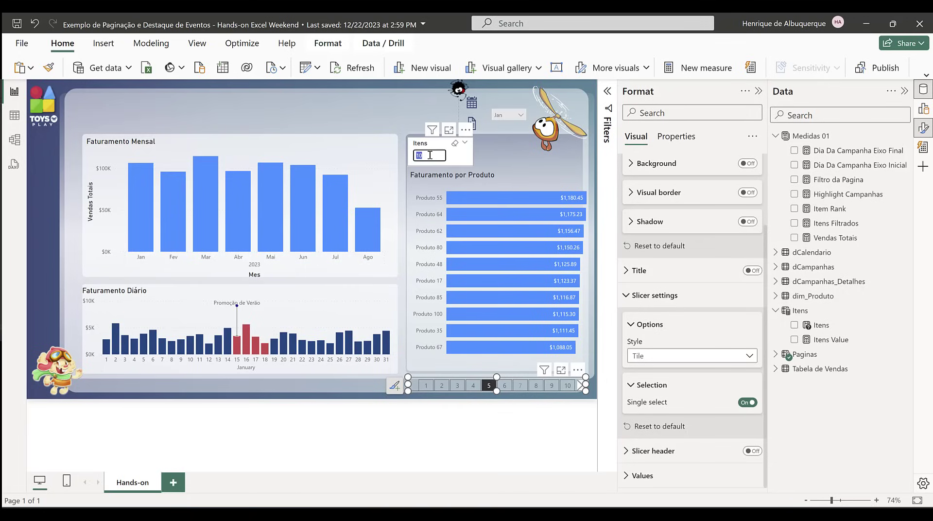
key(Return)
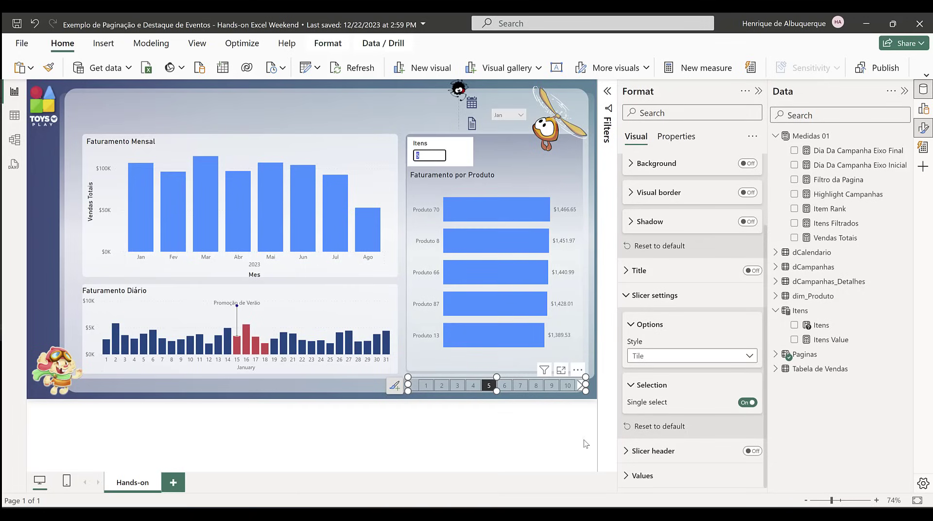
click(579, 393)
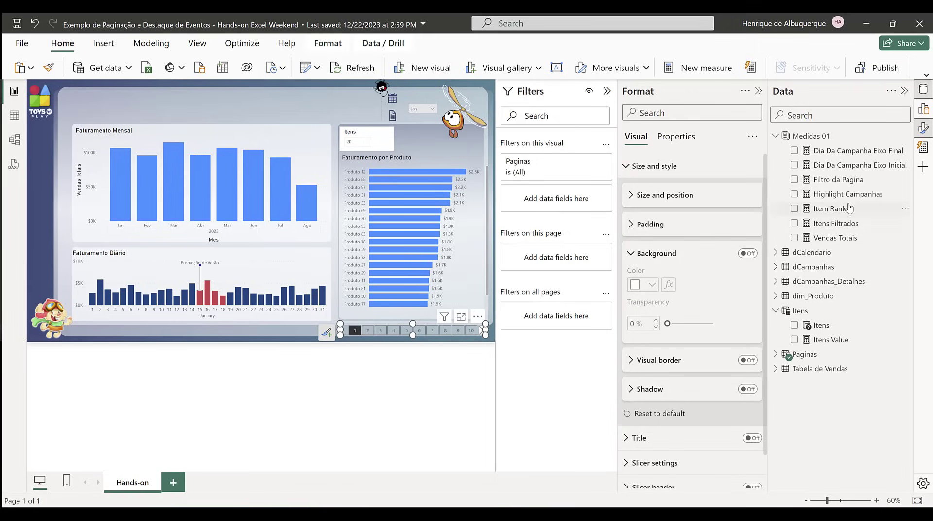
Step: Filter the Paginas slicer with the Filtro da Pagina measure, showing items when the value is 1
drag(846, 182, 554, 206)
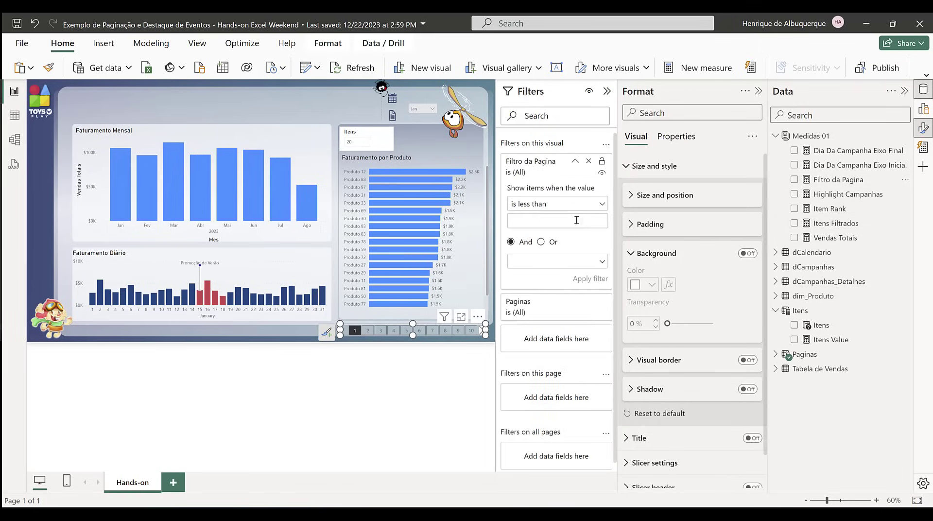
click(535, 204)
click(526, 279)
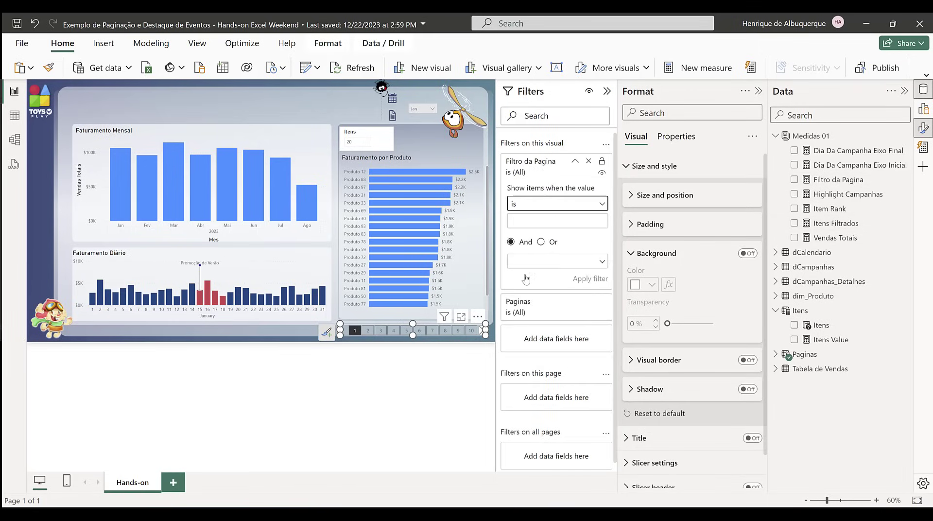
click(533, 219)
text(1)
click(587, 279)
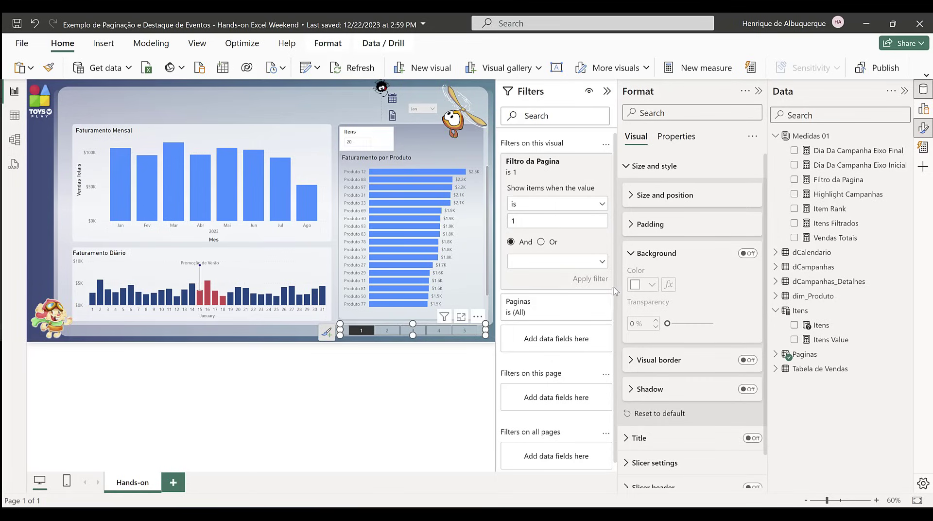
Step: Test the filtered slicer by showing page 5 of the product chart and setting Itens to 10
click(464, 330)
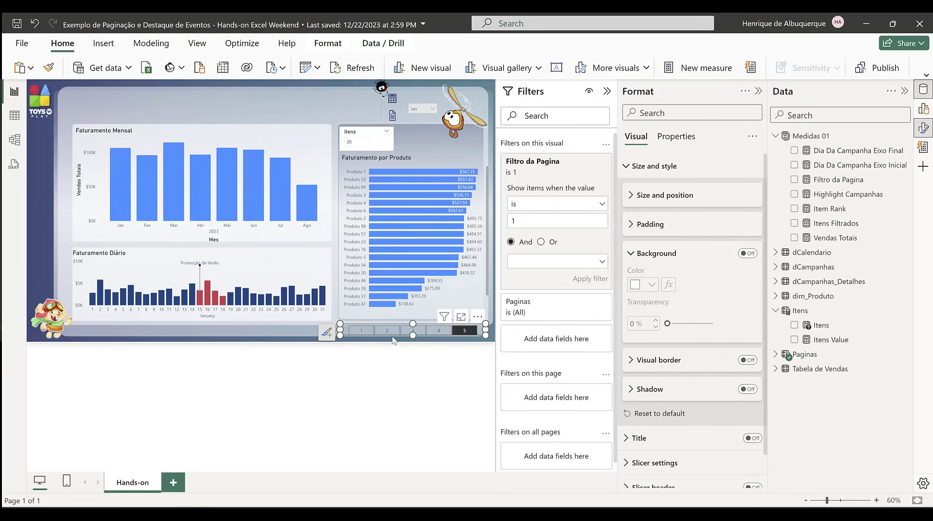
click(355, 146)
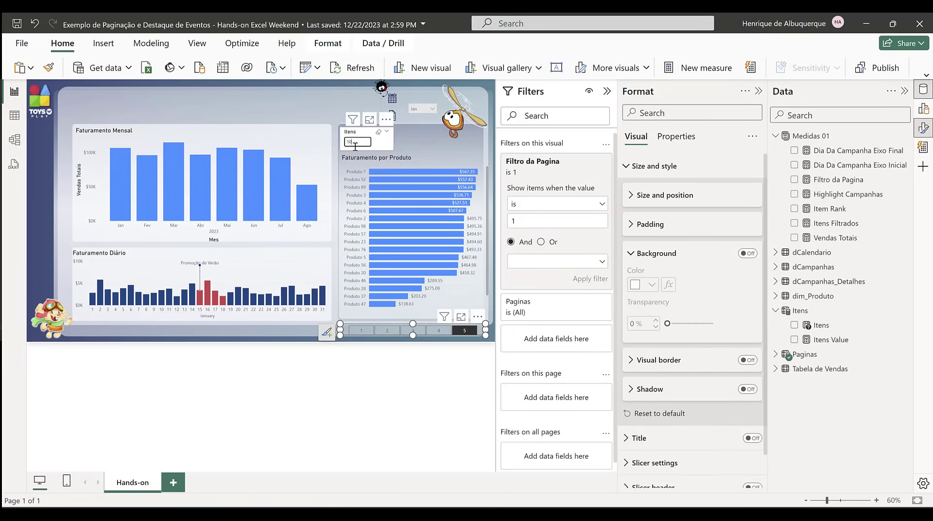
text(10)
key(Return)
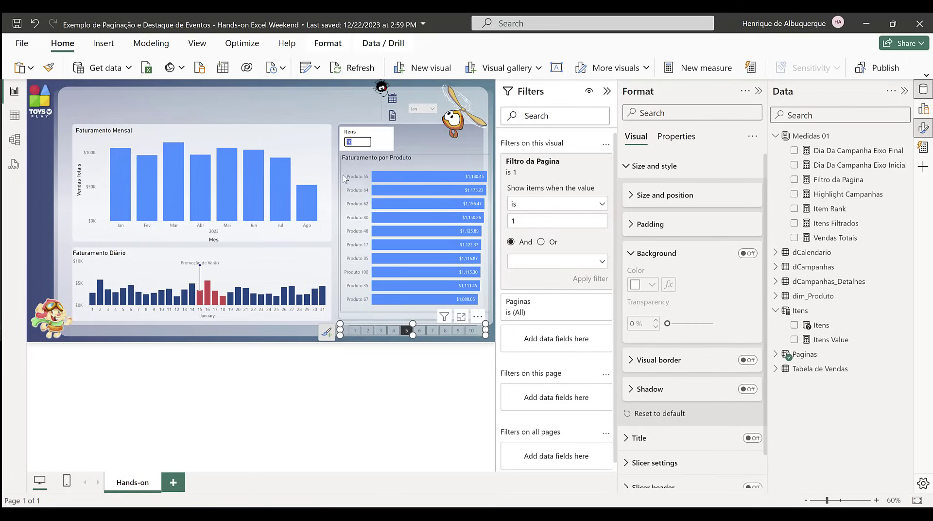
Step: Set Itens to 6, look through the further page tiles and show page 9 of the product chart
click(359, 139)
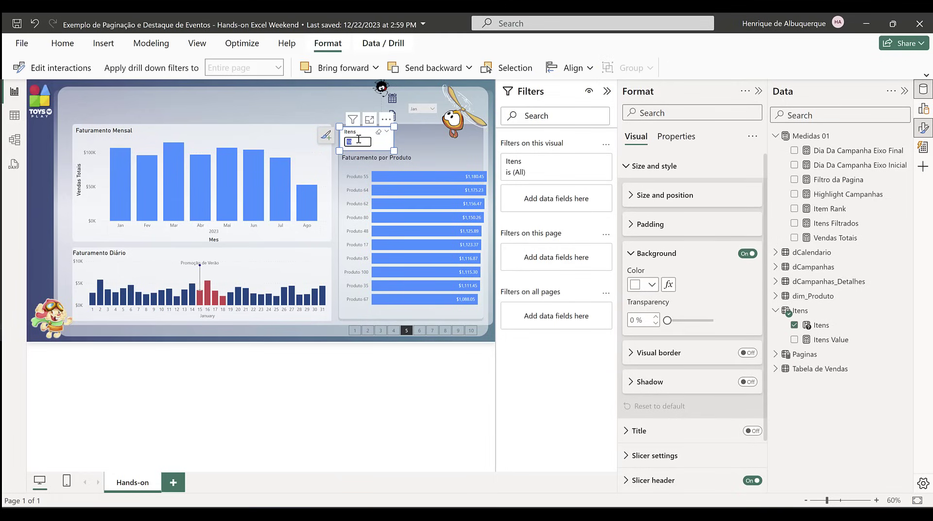
key(Return)
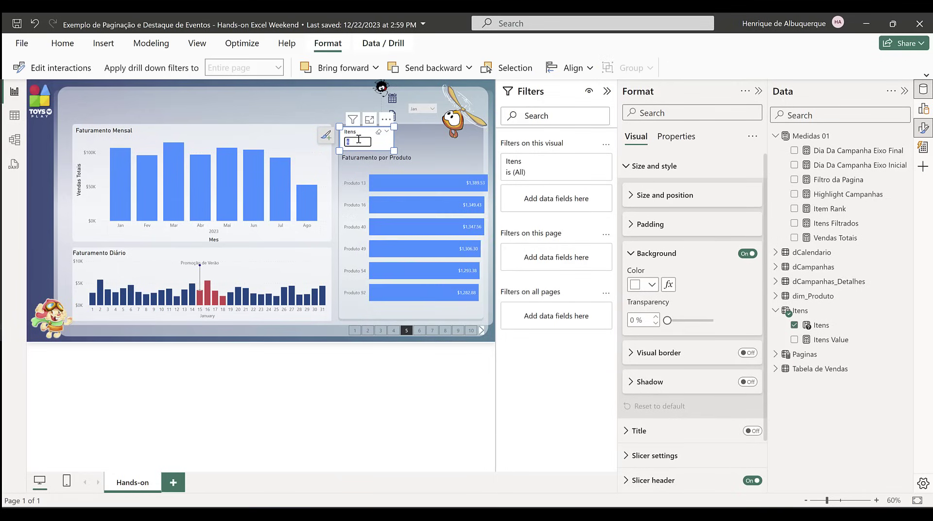
click(481, 333)
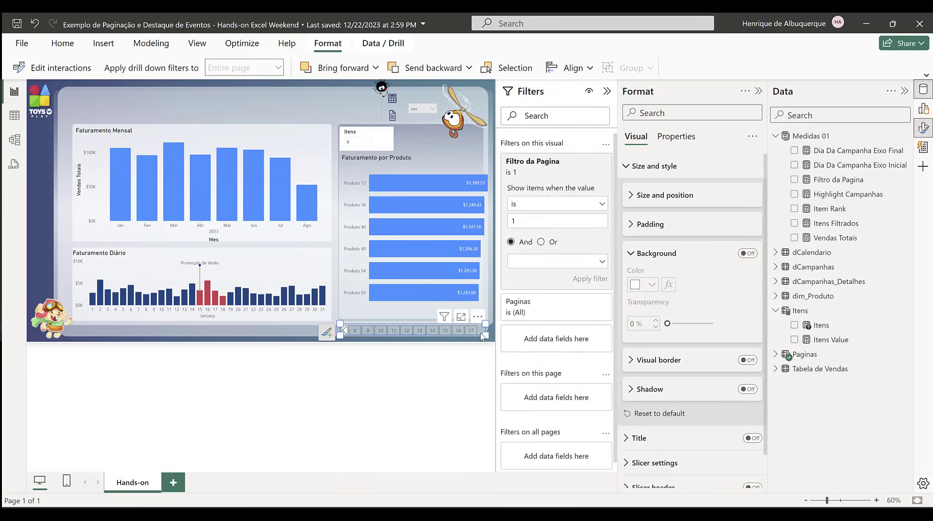
click(365, 335)
click(344, 333)
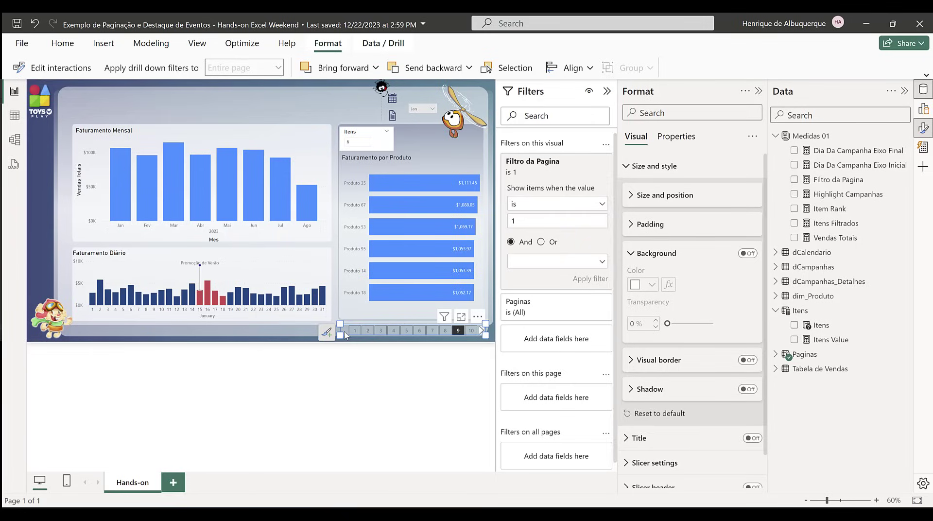
Step: Test the pagination by showing page 1 of the product chart, setting Itens to 15 and showing page 7
click(355, 331)
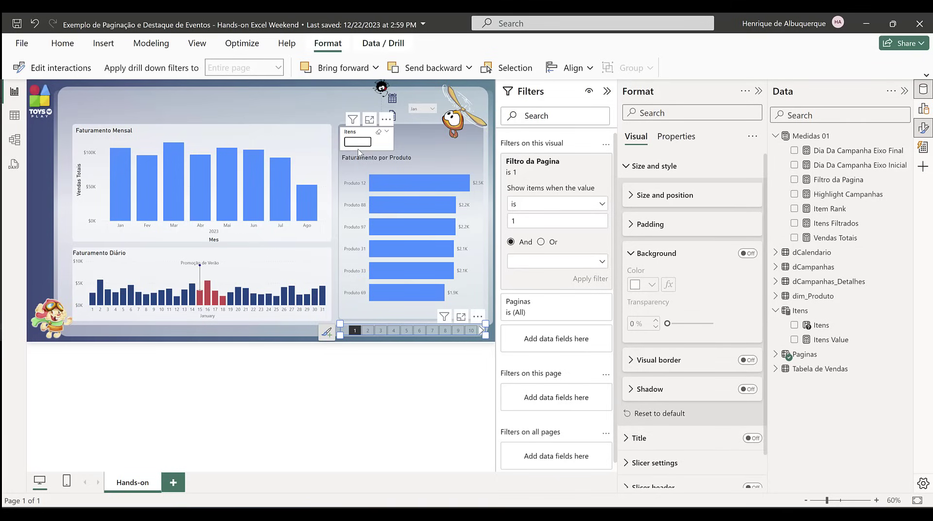
text(15)
key(Return)
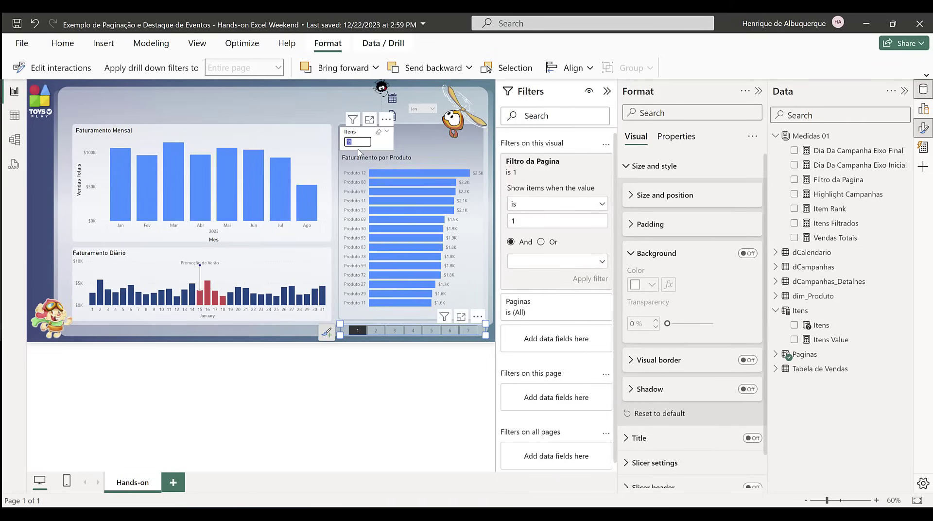
click(468, 331)
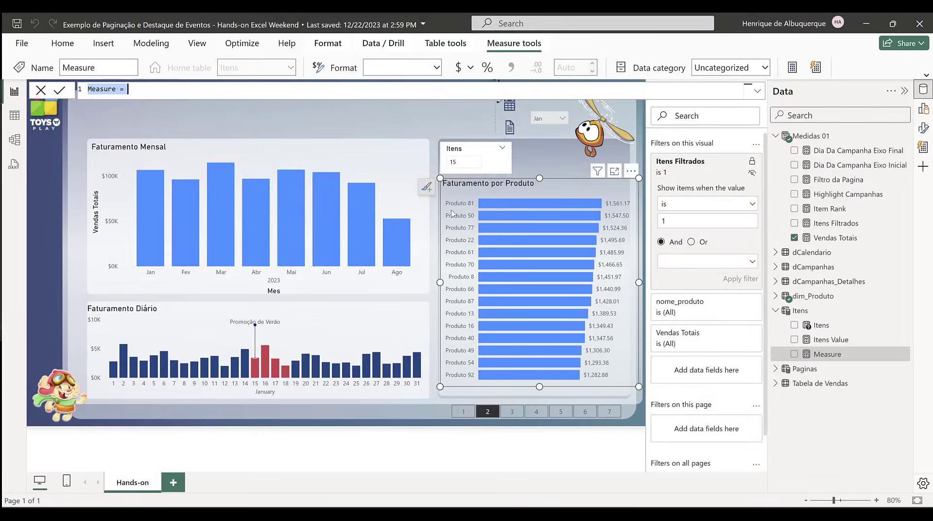
Step: Create the measure Dummy = MAXX(ALLSELECTED(dim_Produto[nome_produto]),[Vendas Totais]) / 2.5
mouse_move(525, 376)
text(Dummy)
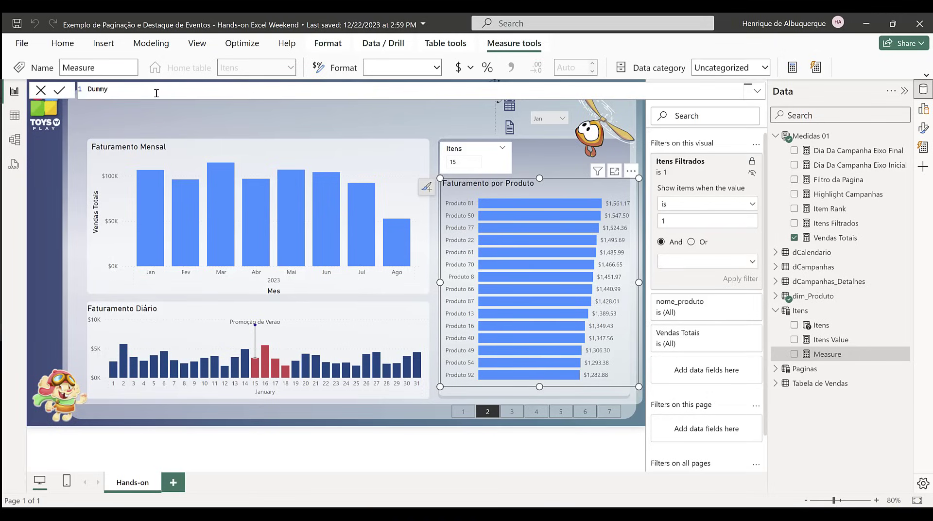
text( = MAXX()
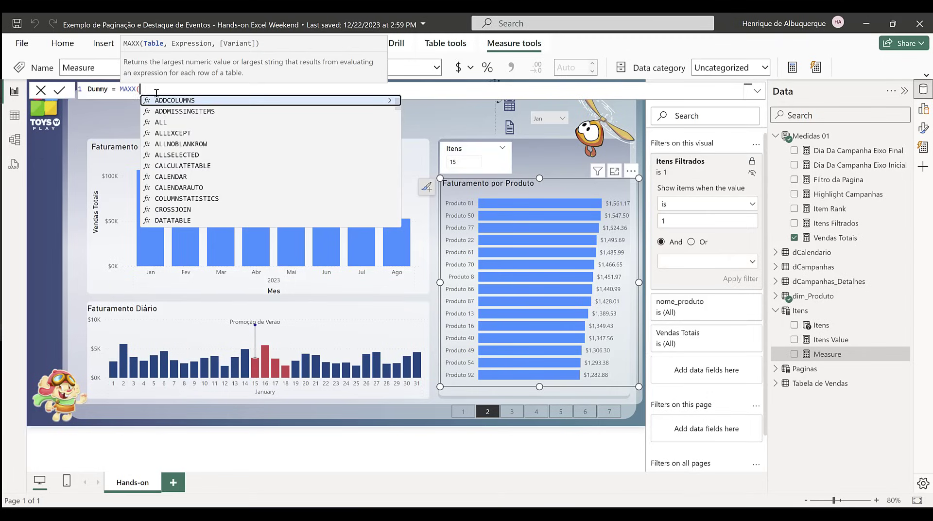
text(all)
key(Down)
key(Down)
key(Down)
key(Tab)
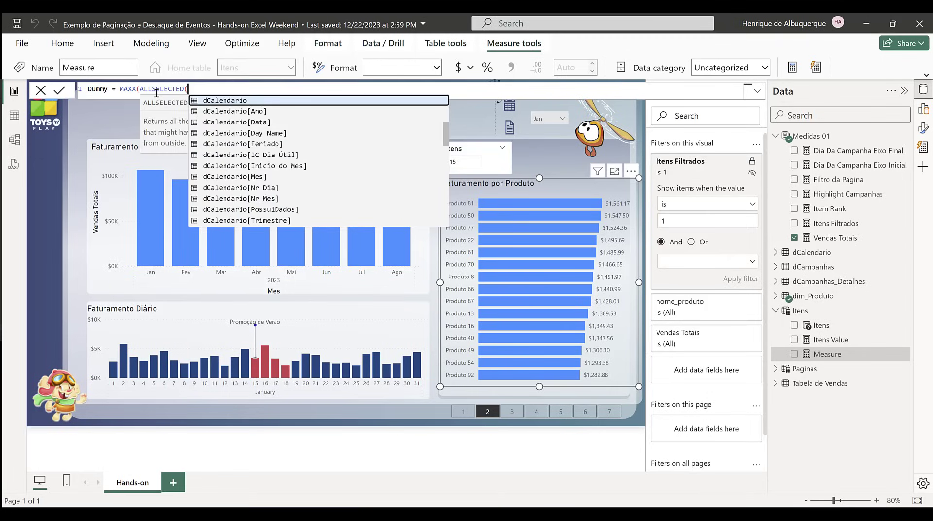
text(no)
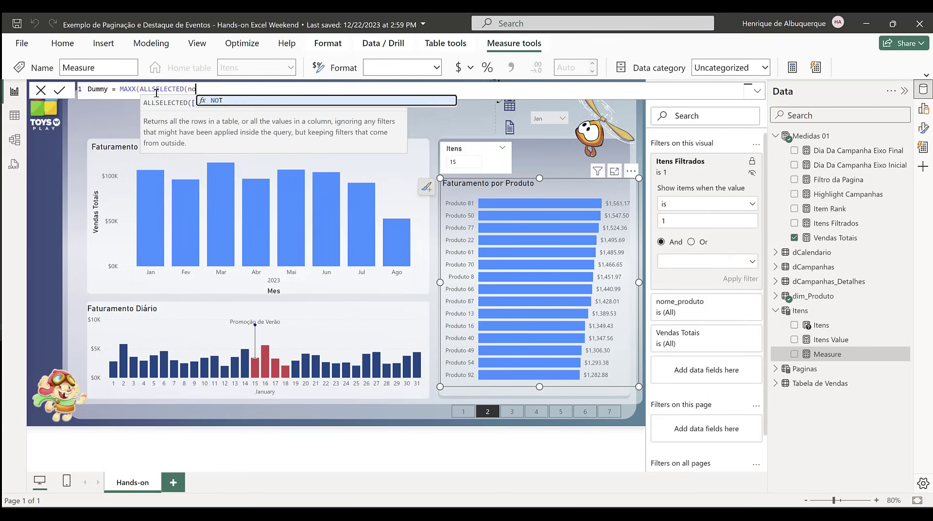
text(me)
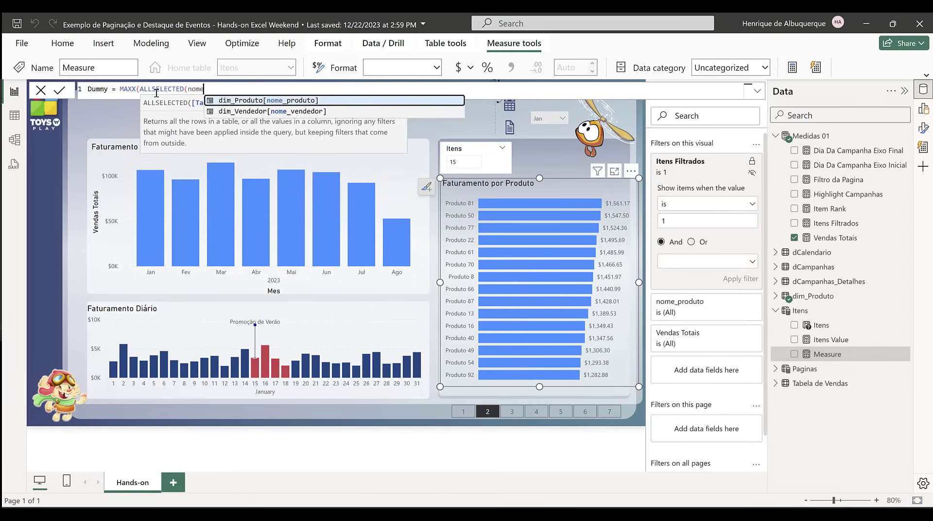
key(Tab)
text())
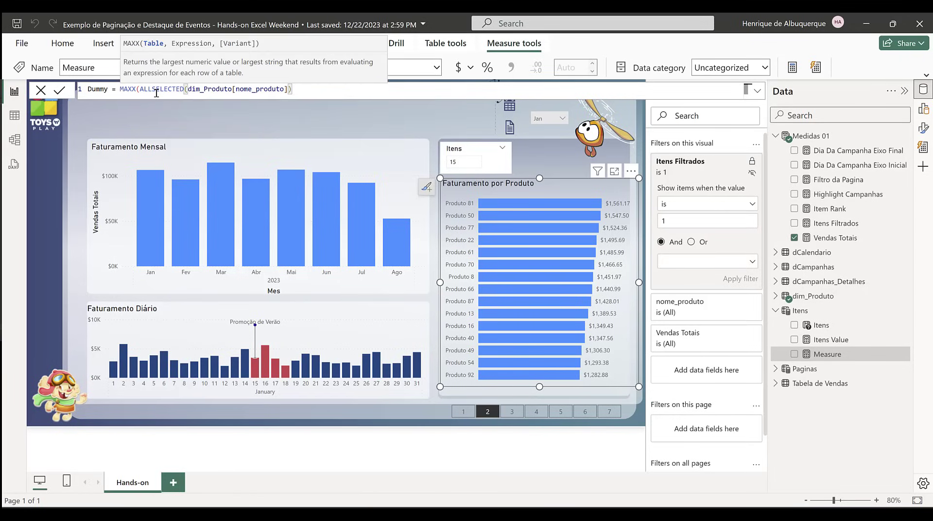
text(,[Ve)
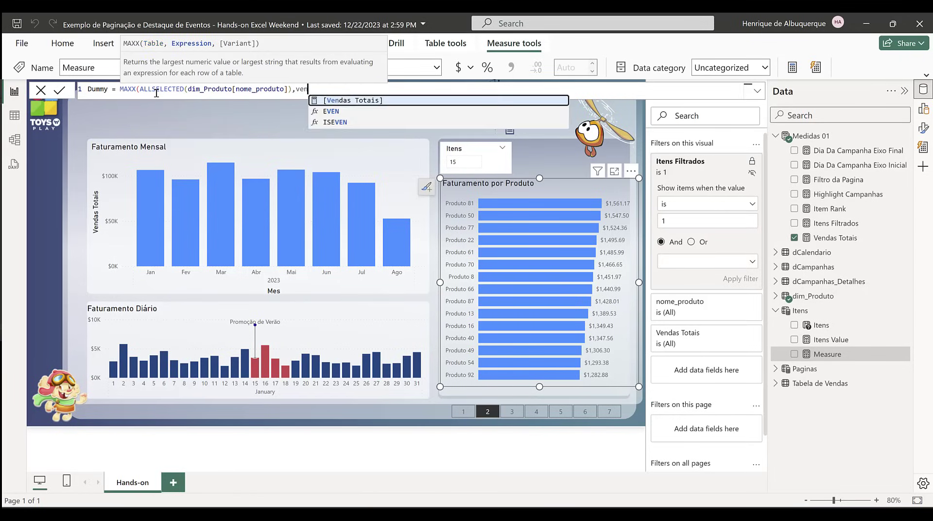
key(Tab)
text())
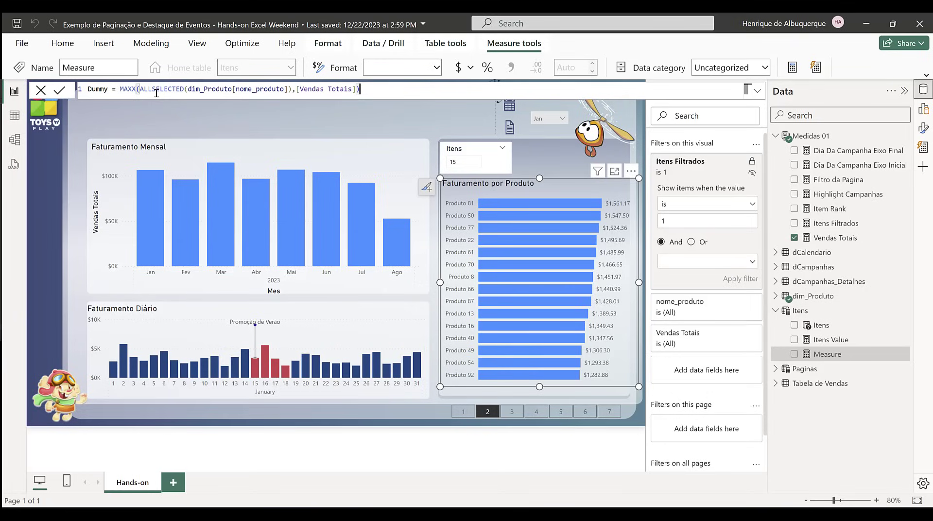
text( / 2.5)
Step: Add Dummy ahead of Vendas Totais on the product chart's X-axis and set the Dummy series bars to 95% transparency
drag(826, 180, 729, 233)
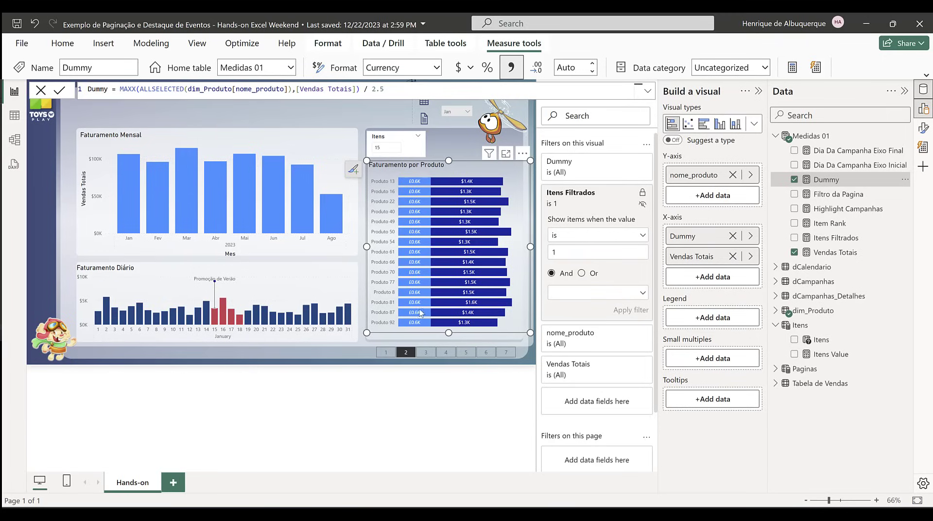
click(923, 128)
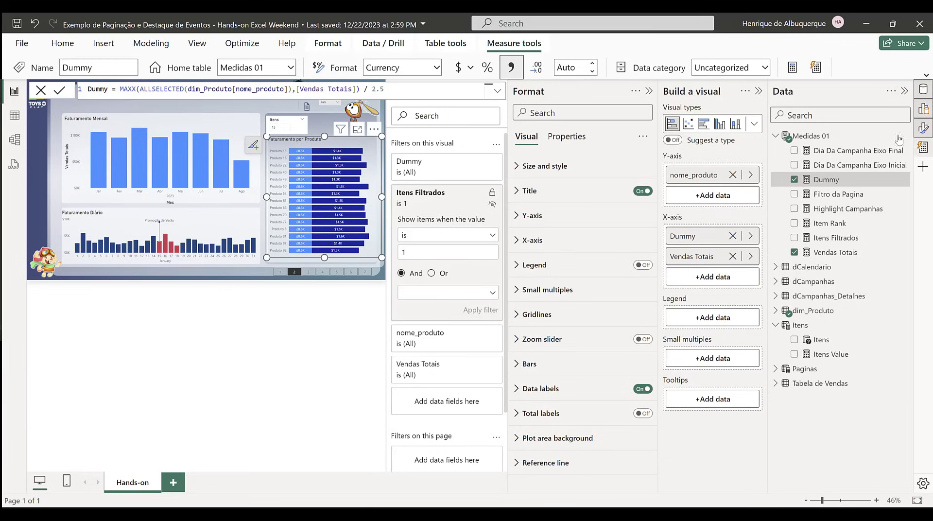
click(583, 388)
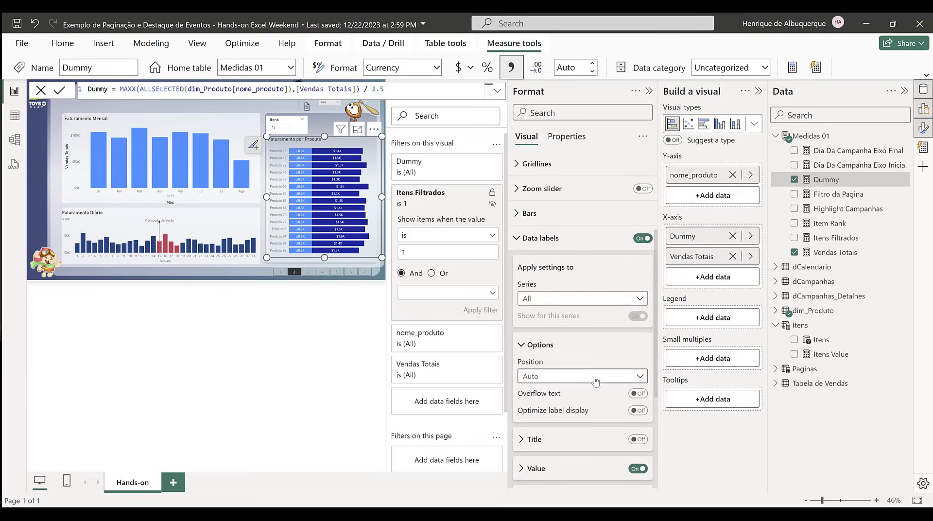
scroll(591, 369, up, 2)
click(573, 317)
scroll(581, 349, down, 1)
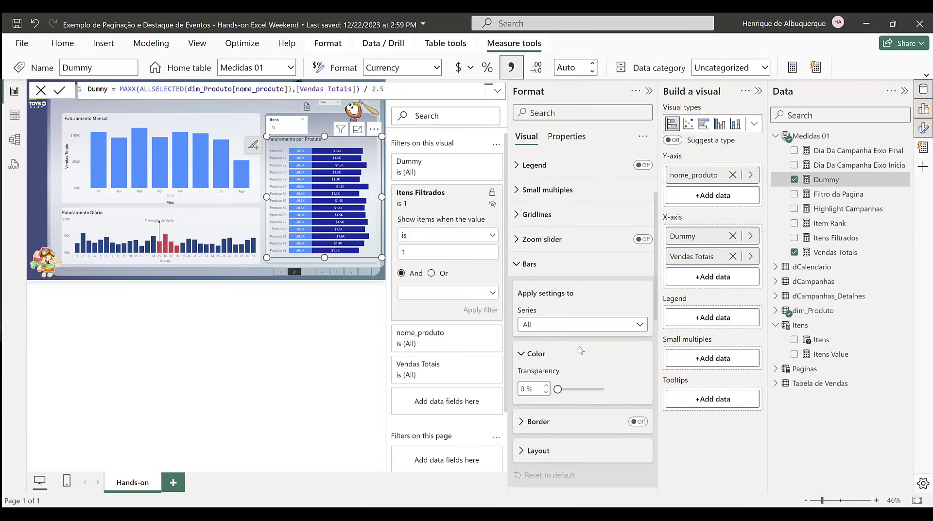
click(579, 326)
click(562, 358)
scroll(583, 359, down, 2)
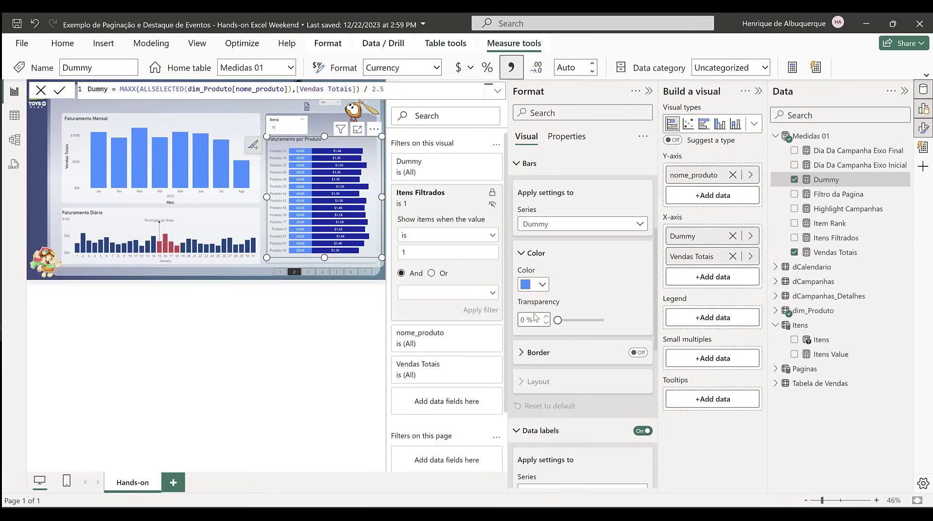
drag(559, 319, 601, 320)
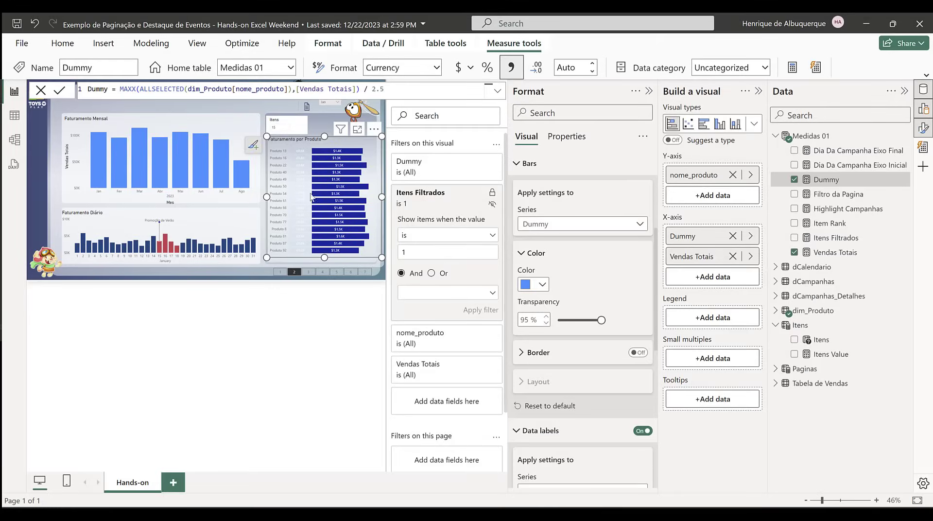
Step: Start a new measure named Vendas Totais PM that uses CALCULATE on [Vendas Totais]
mouse_move(290, 255)
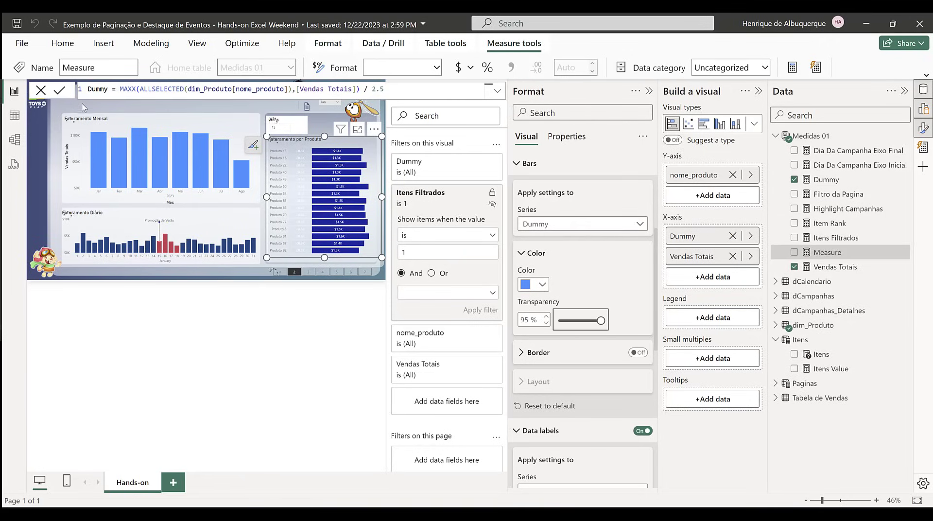
key(ctrl+a)
text(Ven)
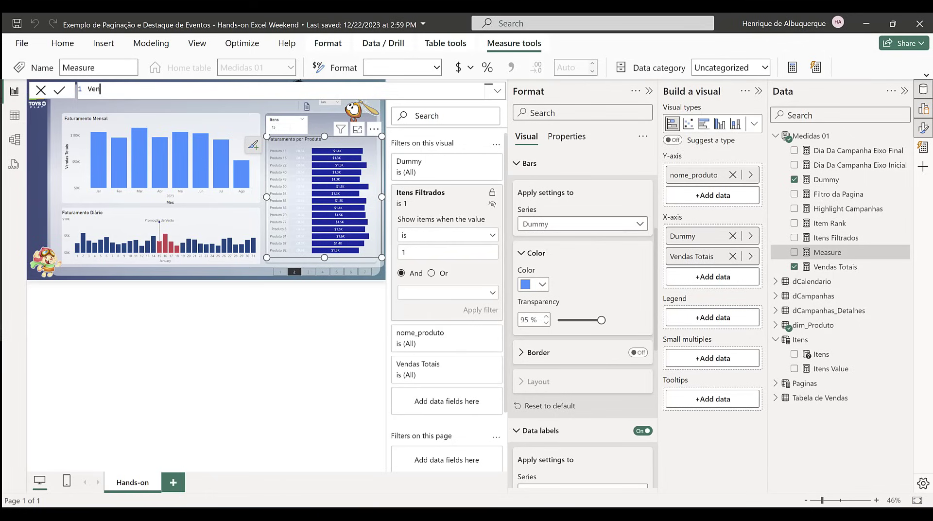
text(das Totais PM =)
key(shift+Return)
text(CALCULATE()
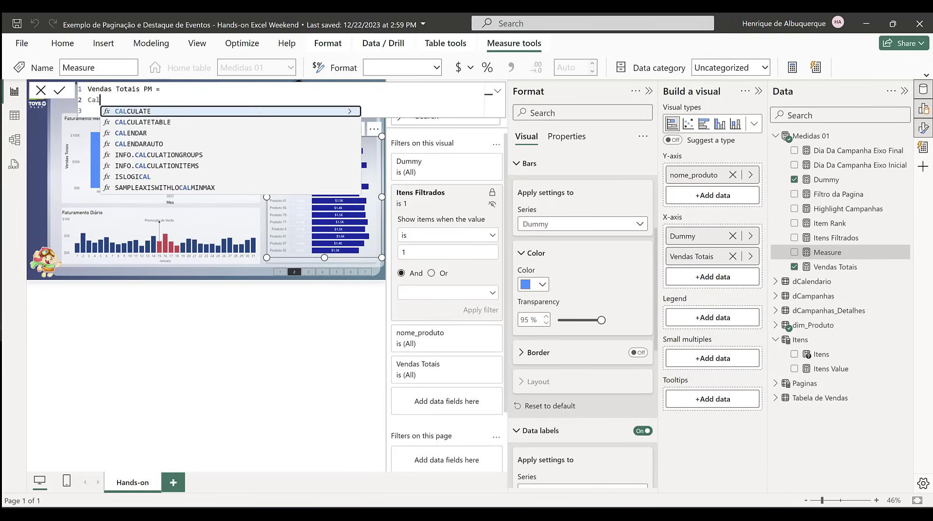
text([Vendas Totais])
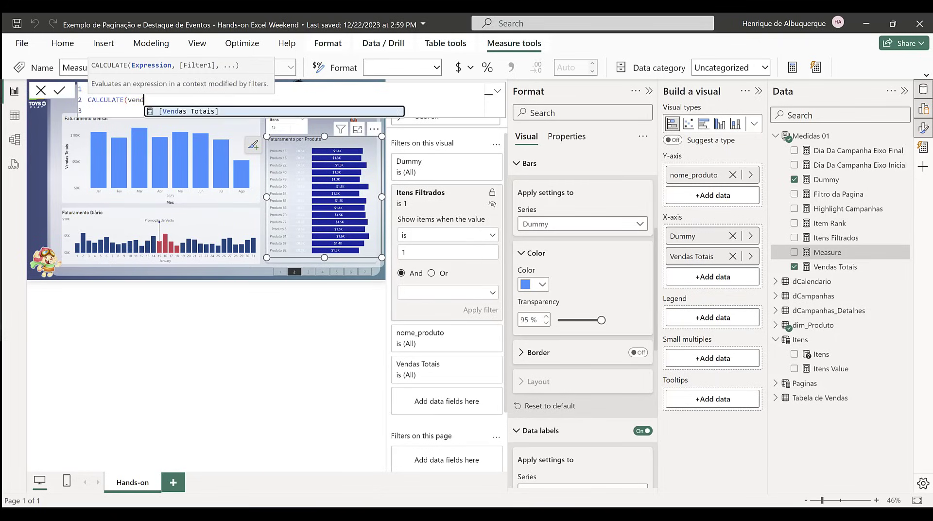
text(, Dd)
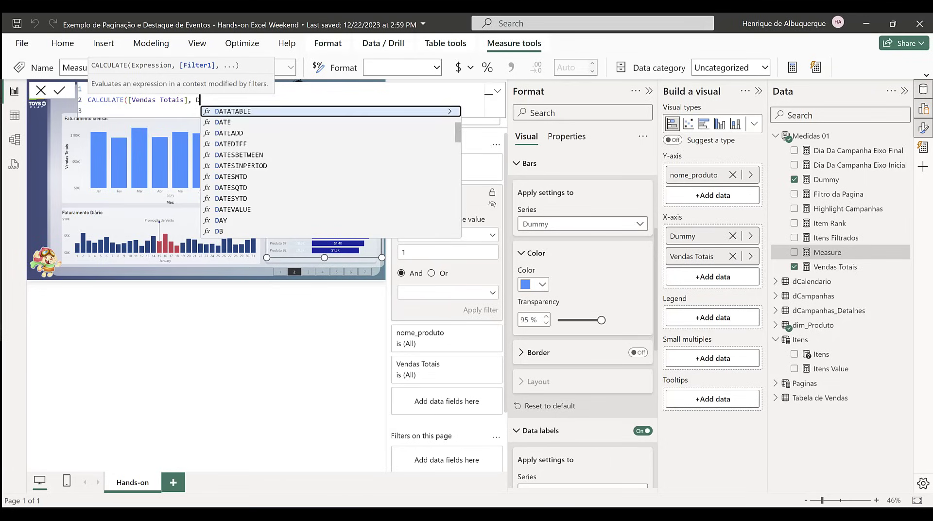
Step: Complete the Vendas Totais PM measure with the filter DATEADD(dCalendario[Data], -1, MONTH)
key(Up)
key(Up)
key(Tab)
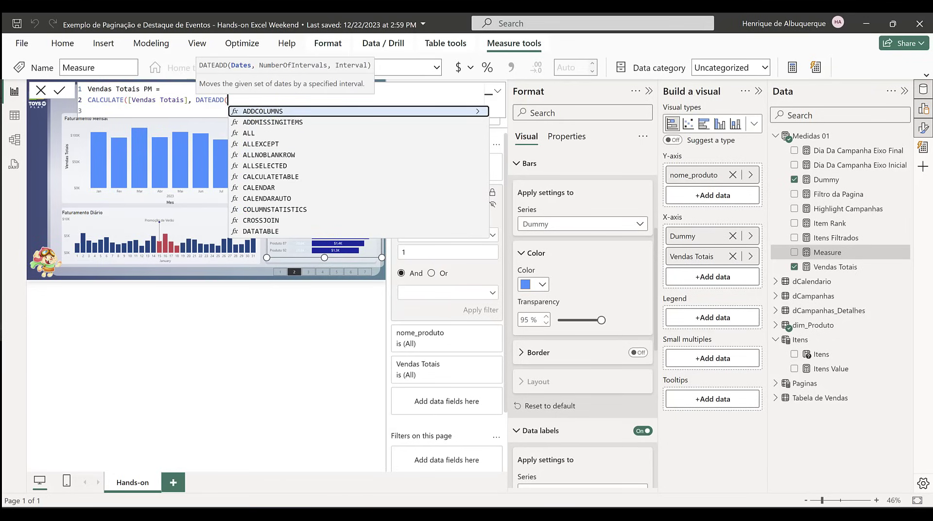
text(dc)
key(Down)
key(Down)
key(Tab)
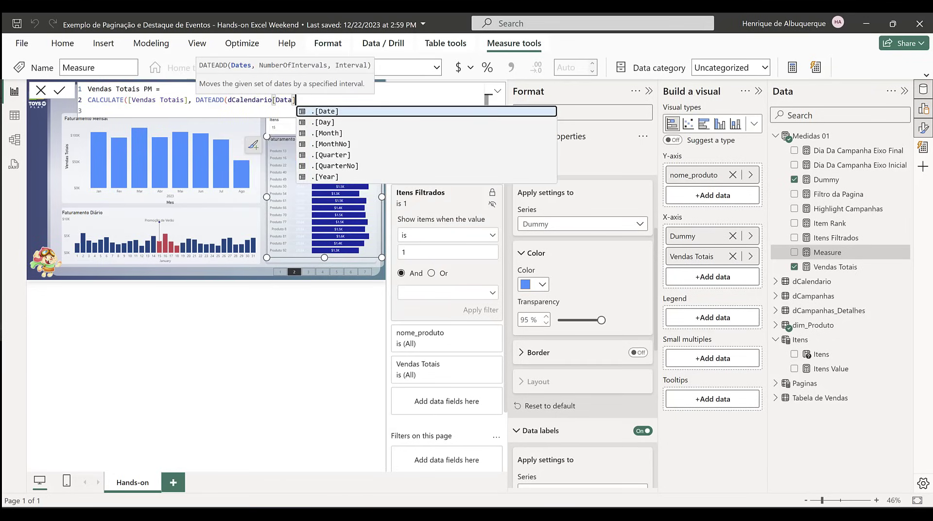
text(, -1)
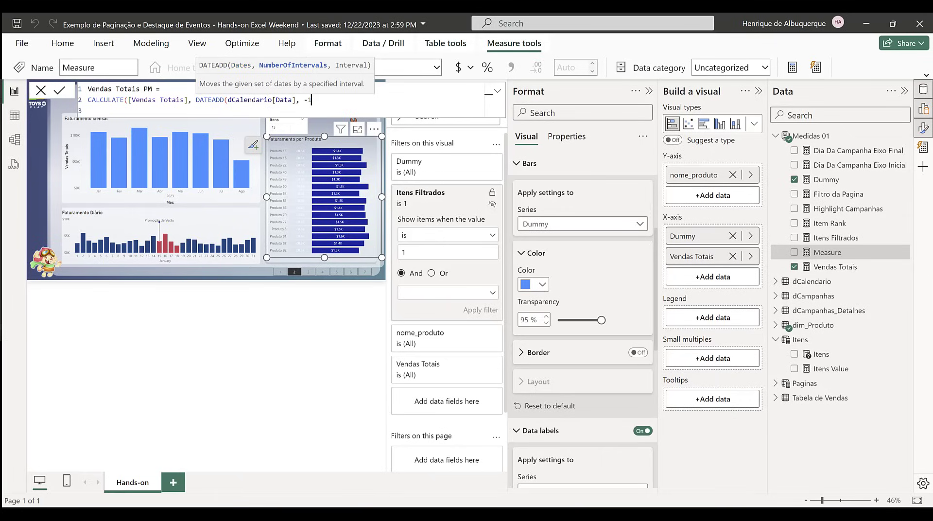
text(, MONTH)))
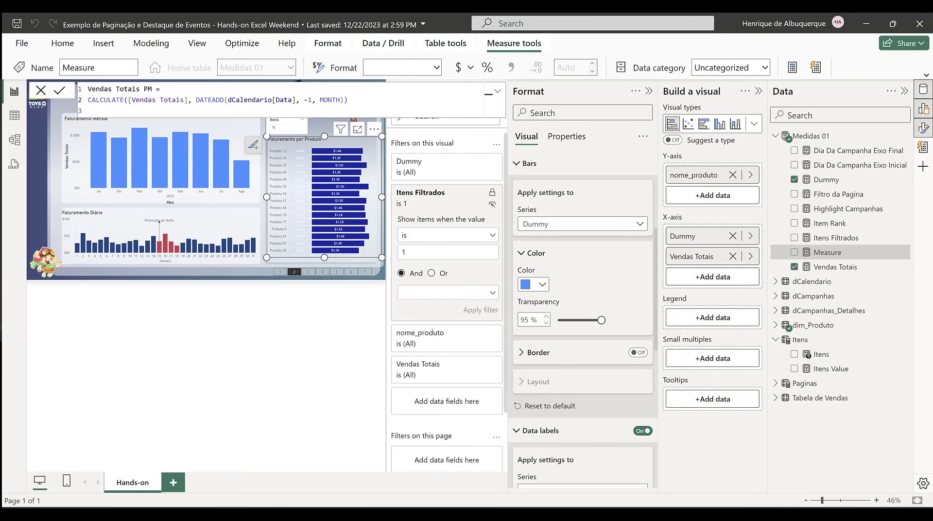
key(Return)
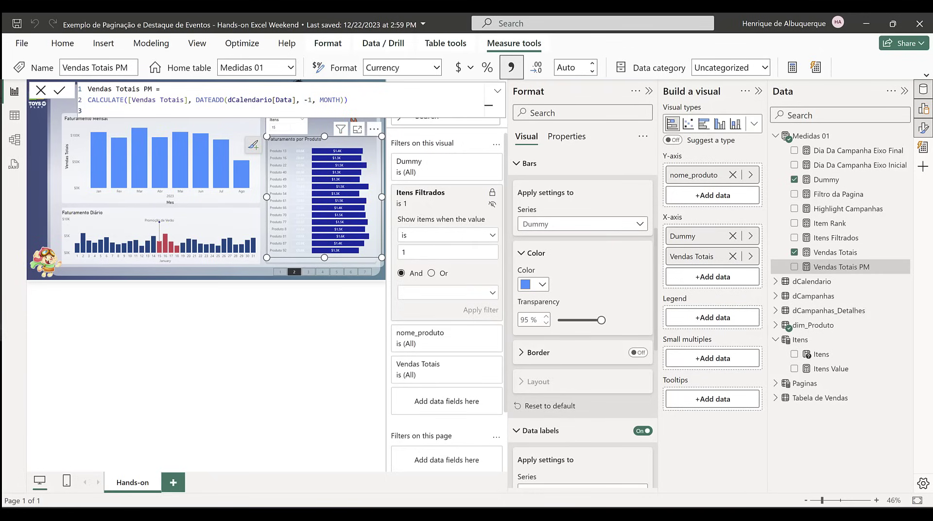
Step: Create the measure Item Rank PM from a copy of Item Rank, ranking ALL(dim_Produto) by [Vendas Totais PM]
click(831, 225)
click(307, 88)
key(ctrl+a)
key(ctrl+c)
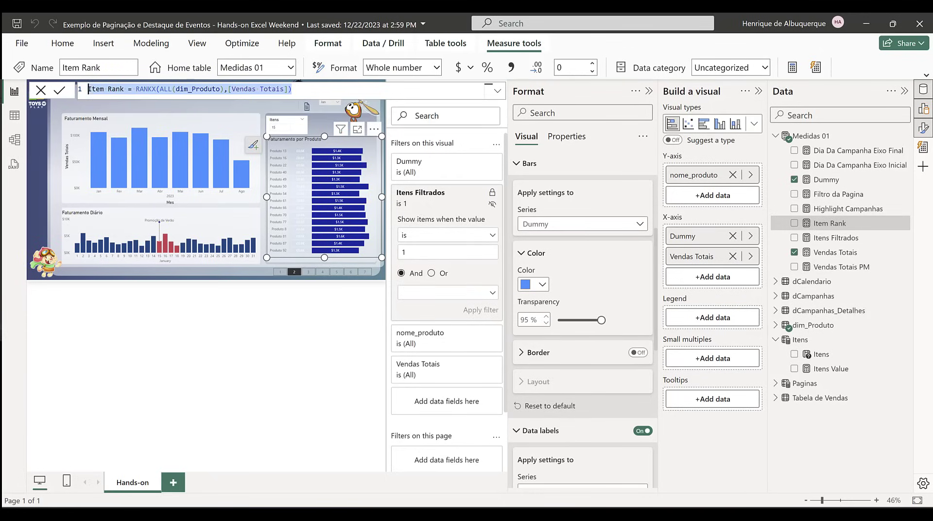
click(792, 68)
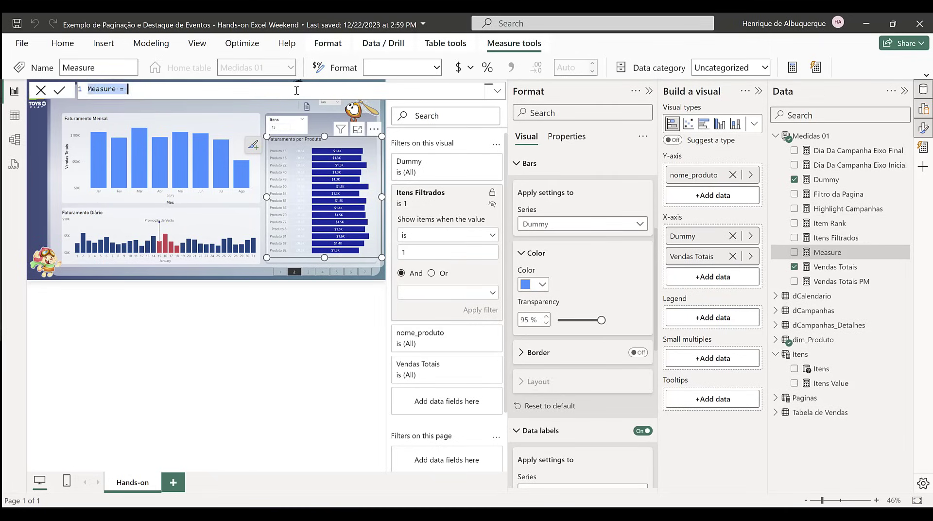
key(ctrl+v)
click(285, 88)
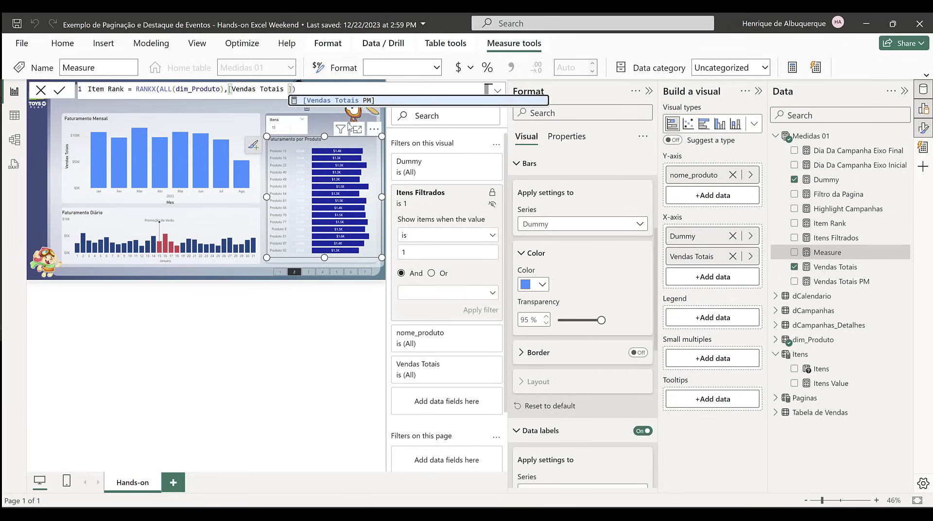
click(357, 100)
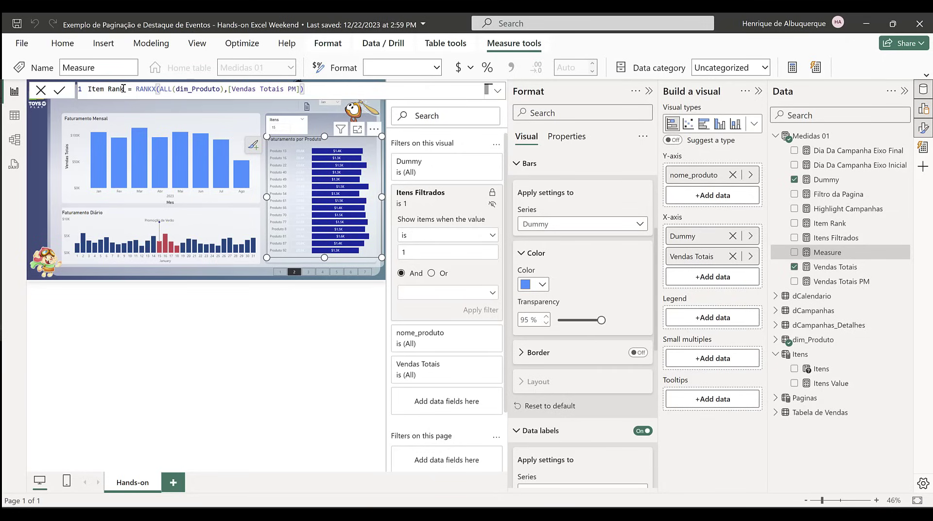
click(126, 88)
key(Return)
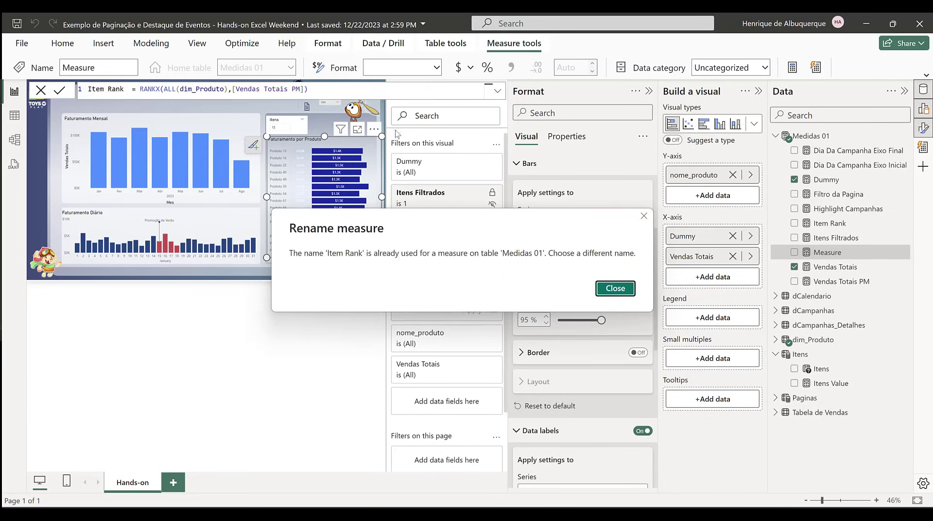
click(608, 291)
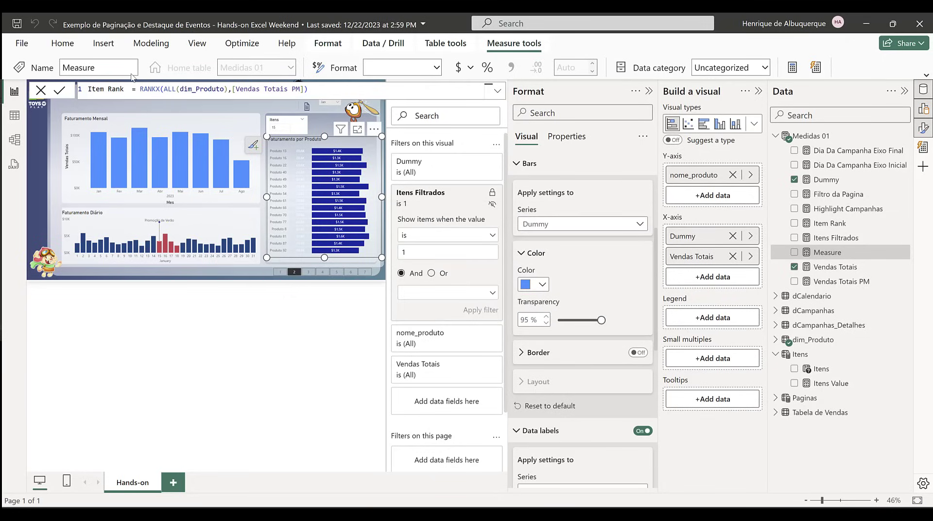
text(PM)
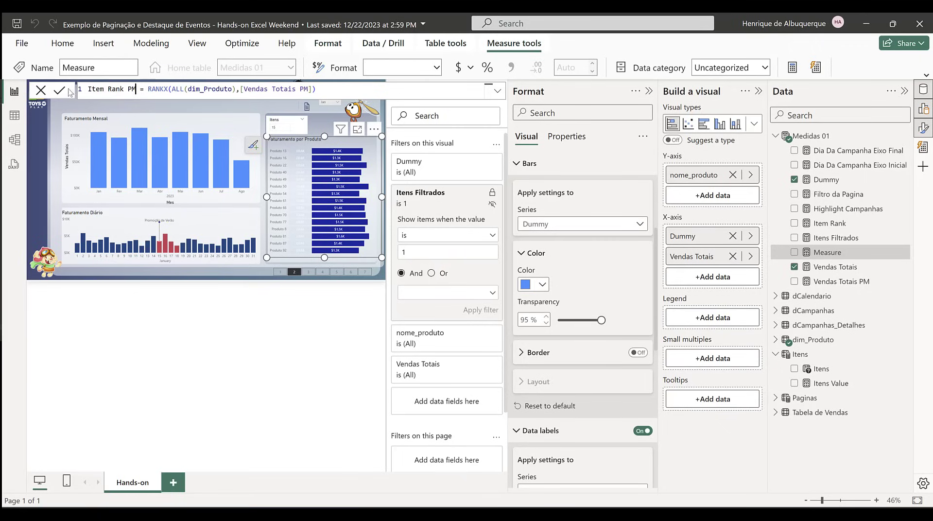
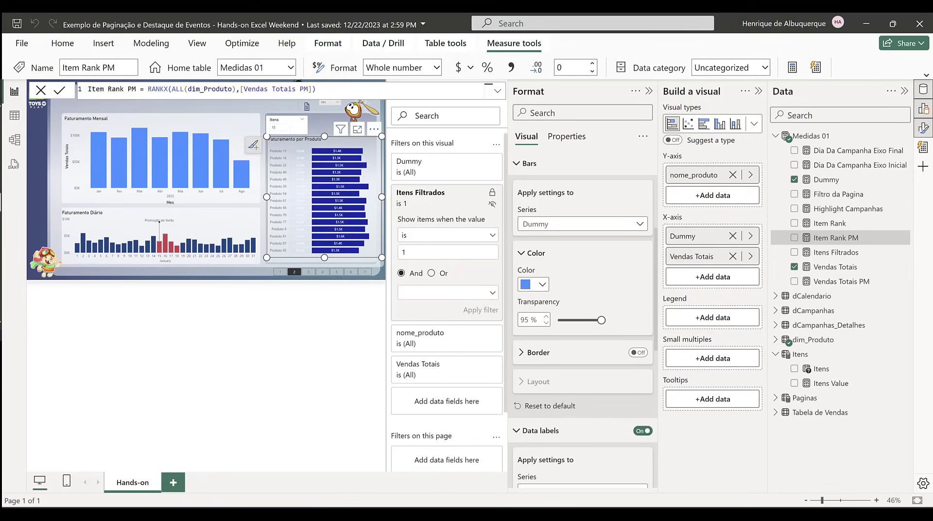
Step: Start a new measure named Ranking Label in the Medidas 01 table, with a blank line after its name
click(826, 136)
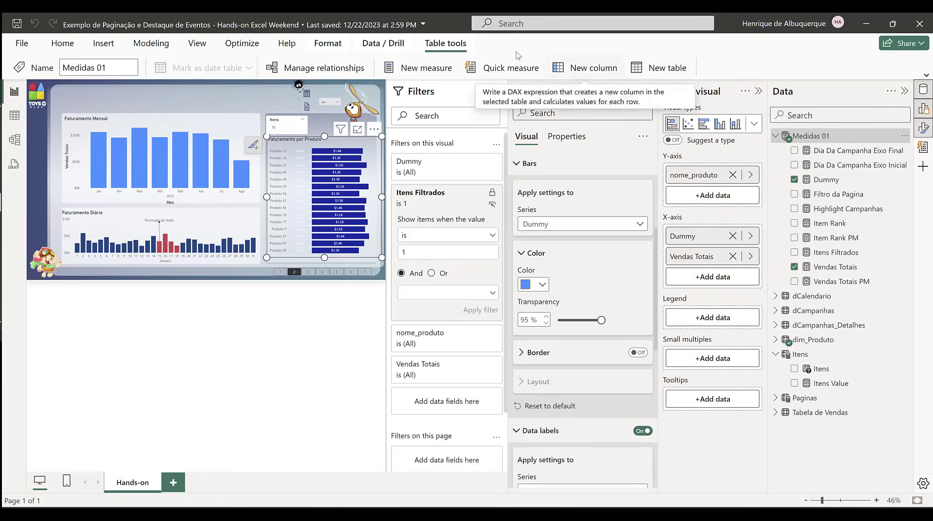
click(417, 68)
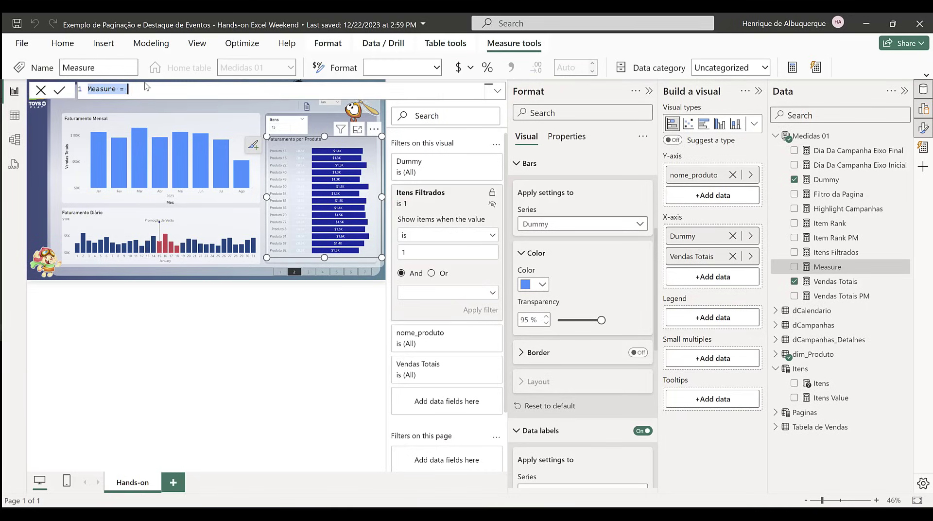
text(Ranking LaBE)
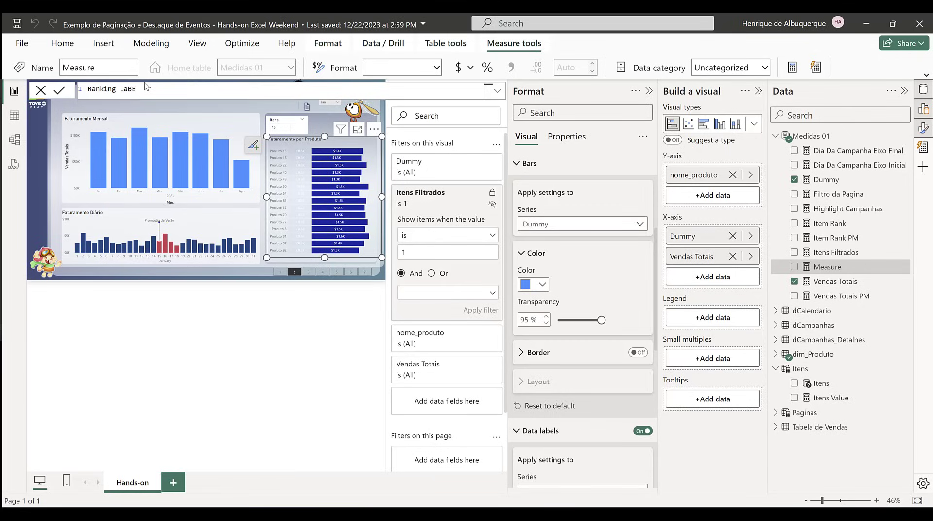
key(BackSpace)
key(BackSpace)
text(bel =)
key(shift+Return)
key(shift+Return)
key(shift+Return)
key(shift+Return)
key(shift+Return)
key(shift+Return)
key(shift+Return)
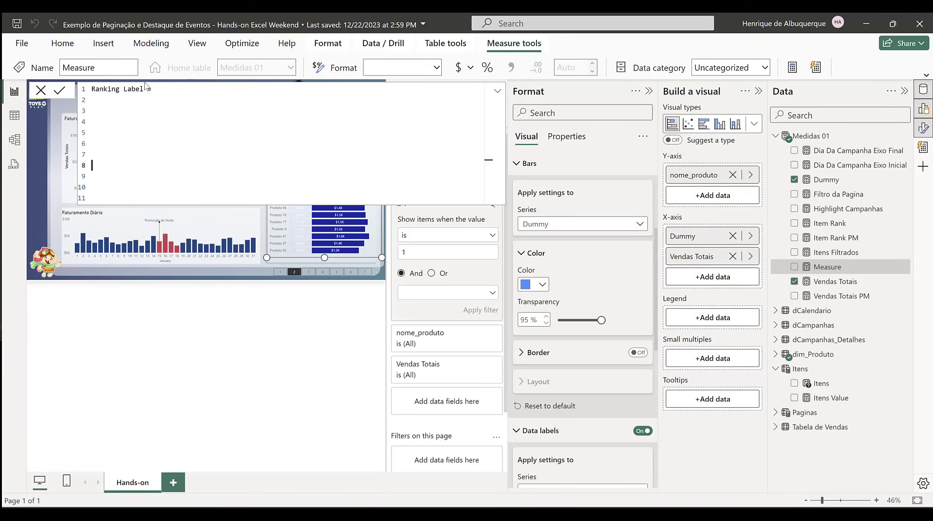
key(BackSpace)
key(BackSpace)
key(BackSpace)
key(BackSpace)
key(BackSpace)
Step: Declare the variable _ItemRankChange in the Ranking Label formula, beginning its expression with [Item Rank]
text(VAR)
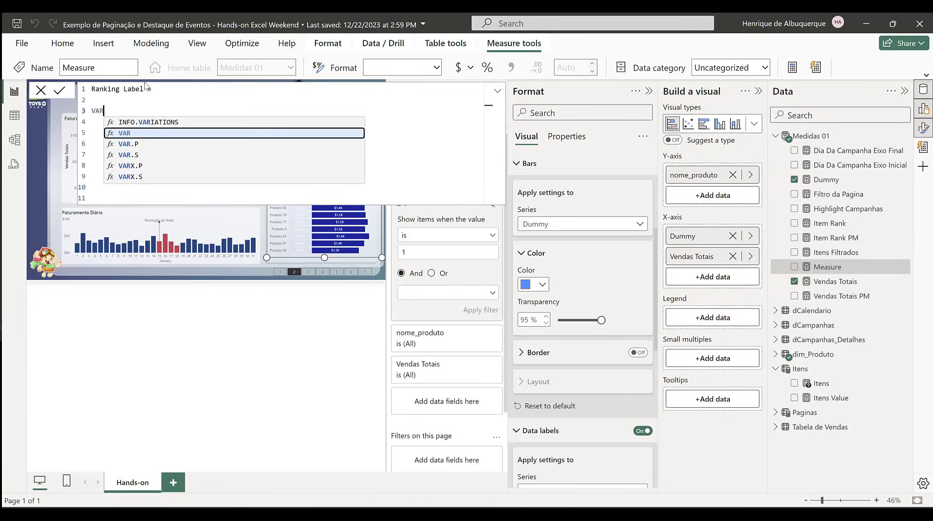
text( _ITE)
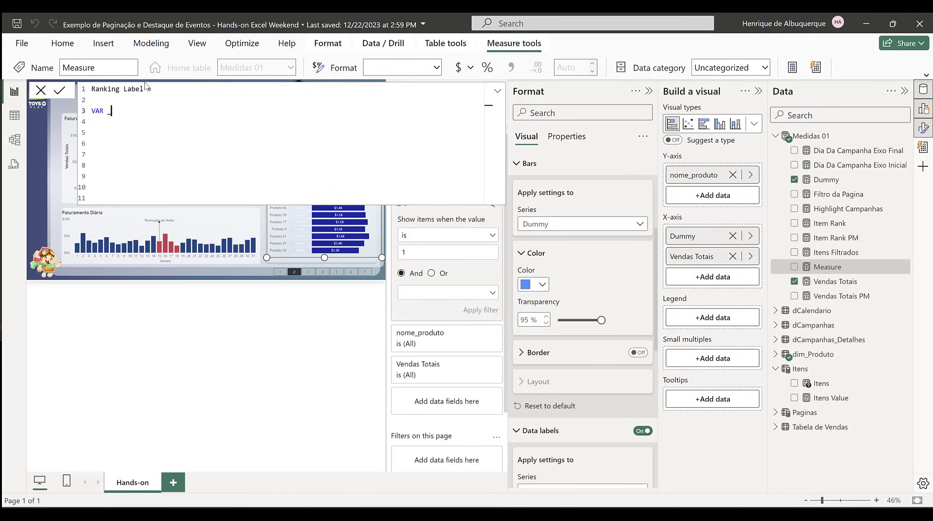
key(BackSpace)
key(BackSpace)
text(tem)
text(Ranb)
text(C)
text(hange)
text( = )
text([i)
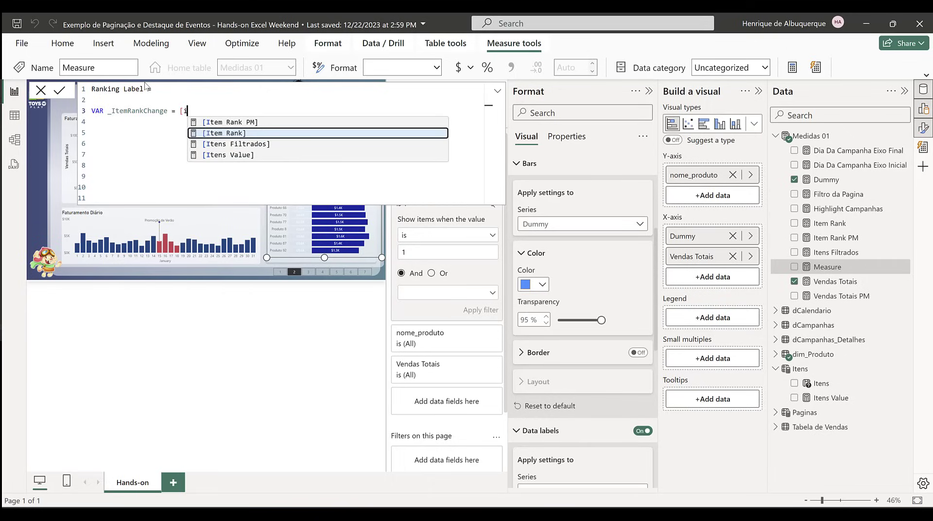
key(Tab)
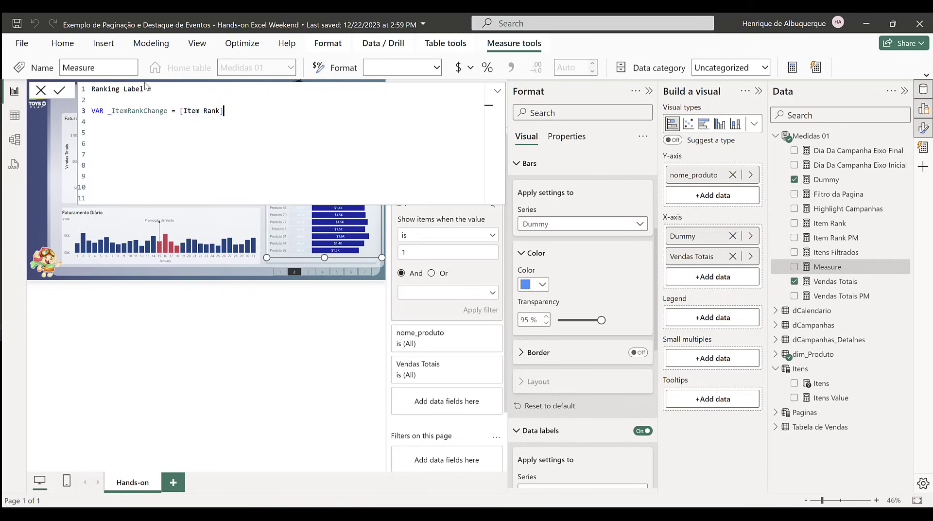
Step: Subtract [Item Rank PM] in the _ItemRankChange expression
text(- )
text([)
text(It)
key(Tab)
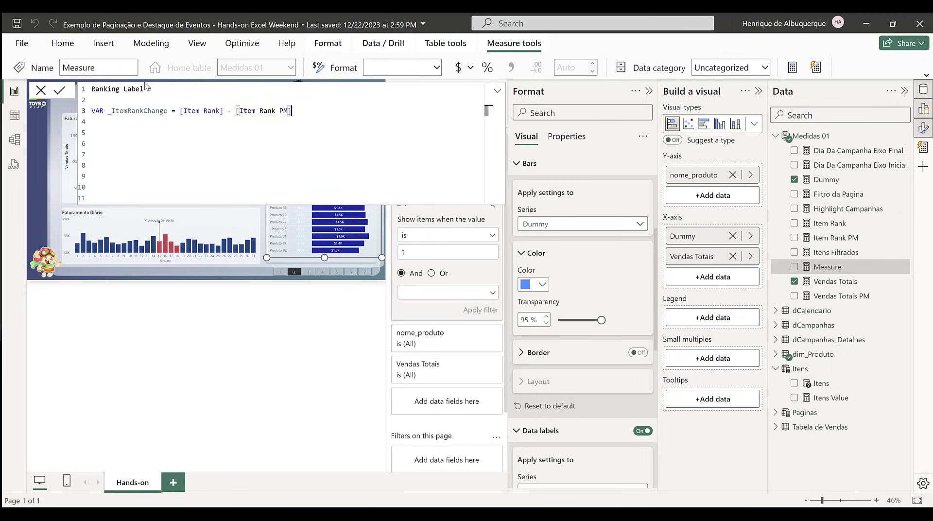
Step: Declare a second variable named _Label on the line directly below _ItemRankChange
key(shift+Return)
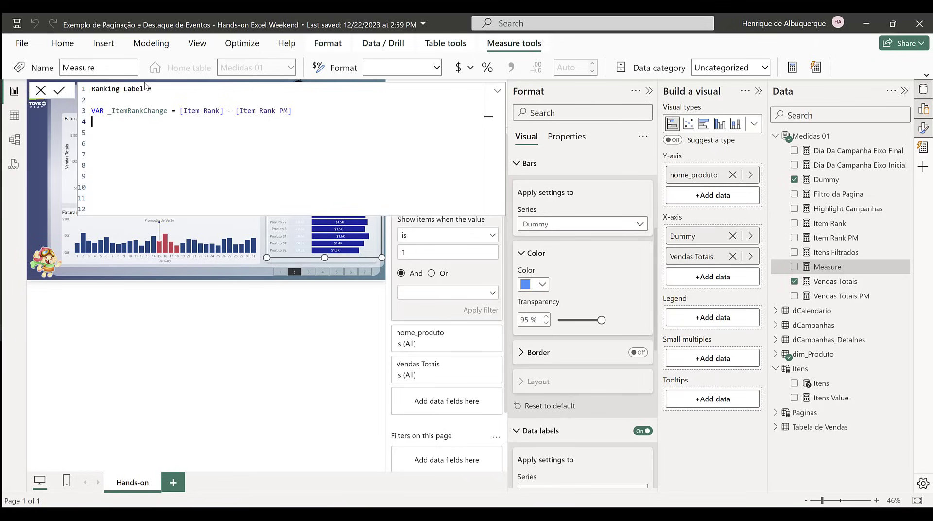
key(shift+Return)
text(V)
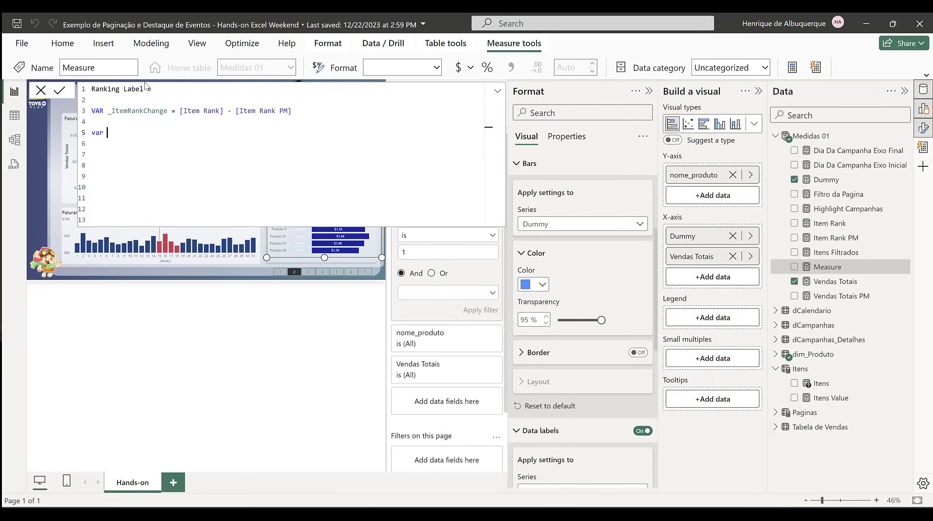
key(BackSpace)
key(BackSpace)
text(VAR )
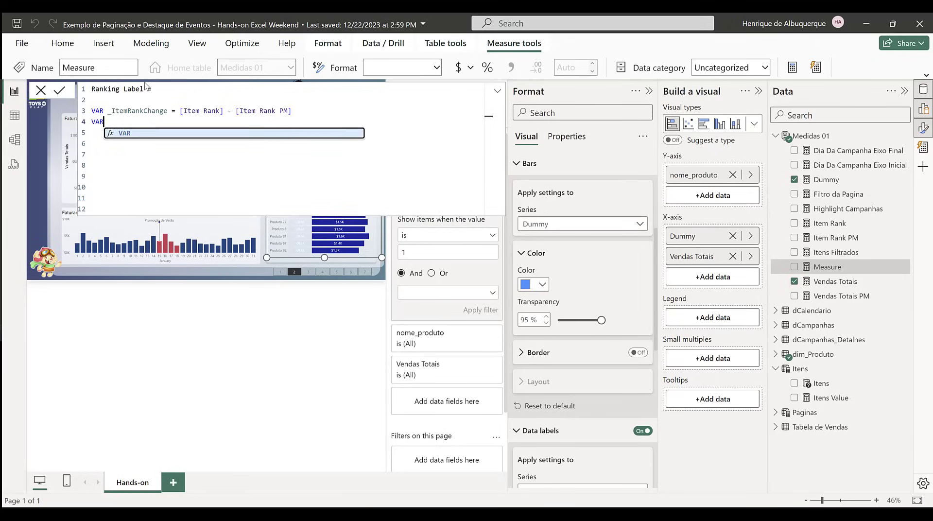
text(_Label)
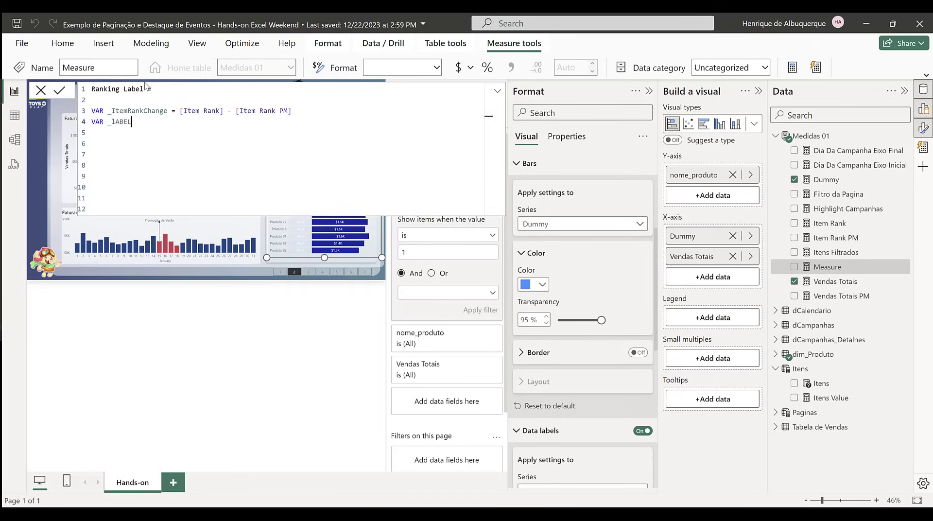
key(BackSpace)
key(BackSpace)
key(BackSpace)
key(BackSpace)
key(BackSpace)
text(LA)
key(BackSpace)
text(abel = Sw)
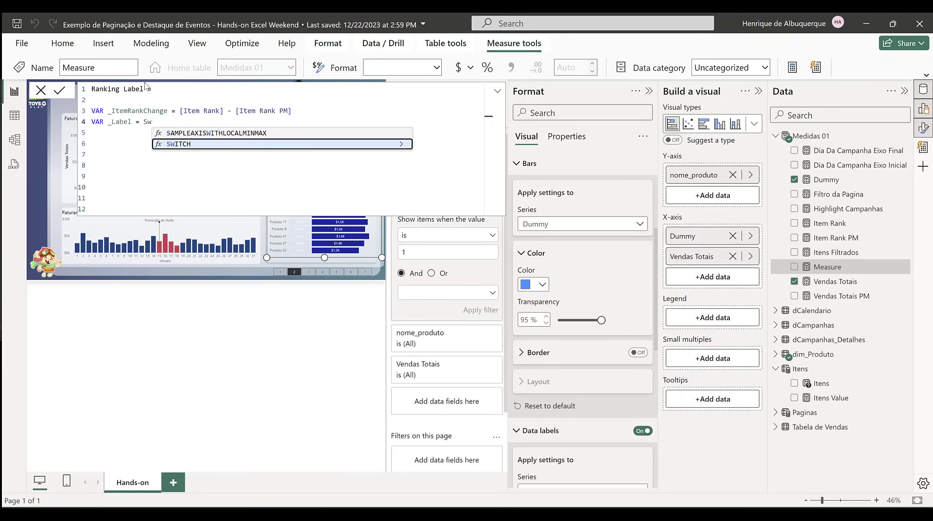
Step: Begin the _Label expression with SWITCH(TRUE() and add a line break after it
key(Tab)
text(tr)
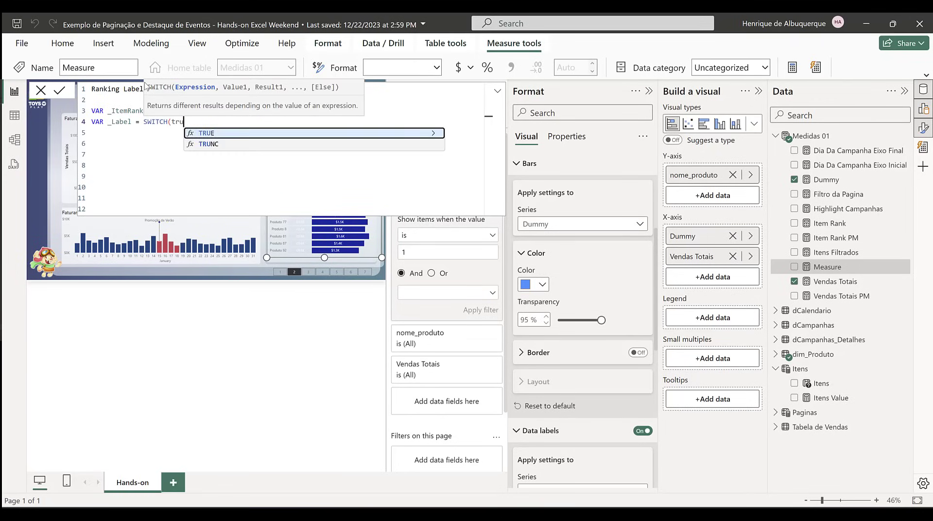
key(Tab)
text())
key(shift+Return)
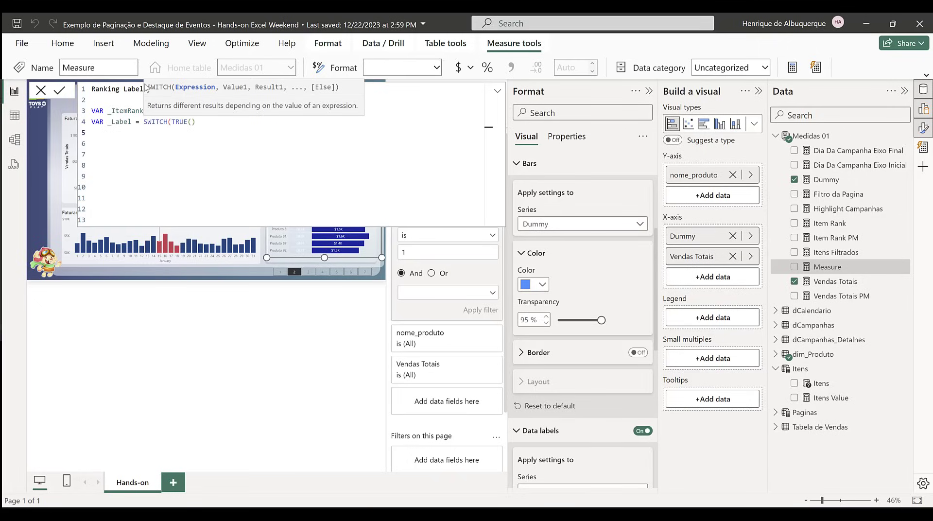
Step: Move SWITCH(TRUE() onto its own indented line and start the first condition line below it with a comma
click(143, 121)
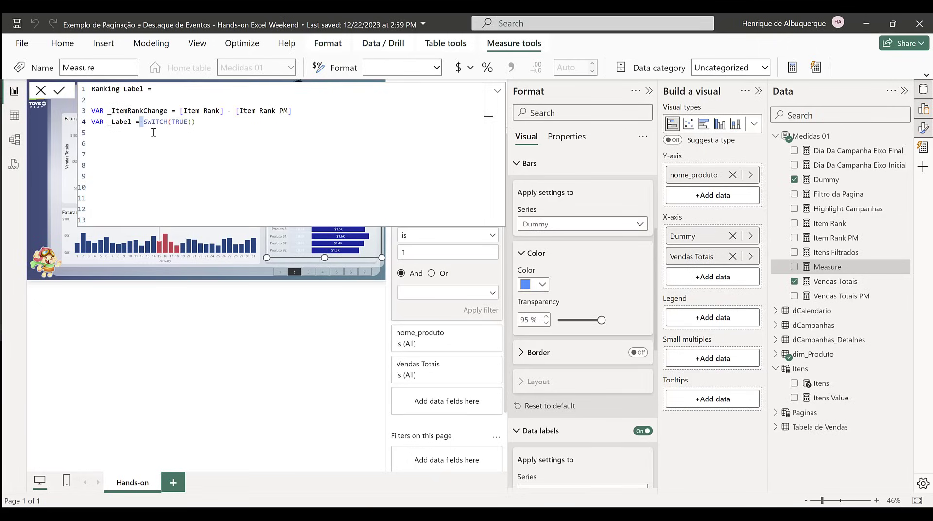
key(shift+Return)
key(Tab)
key(Tab)
key(End)
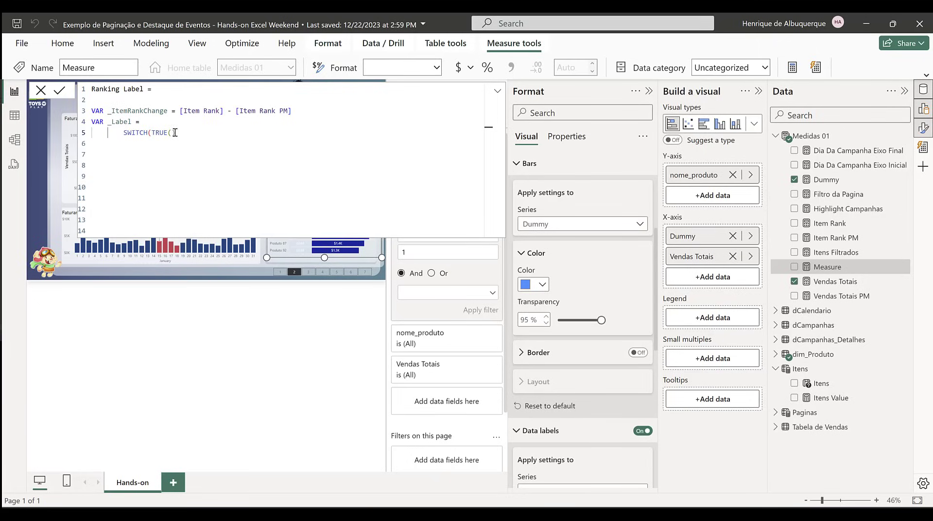
key(shift+Return)
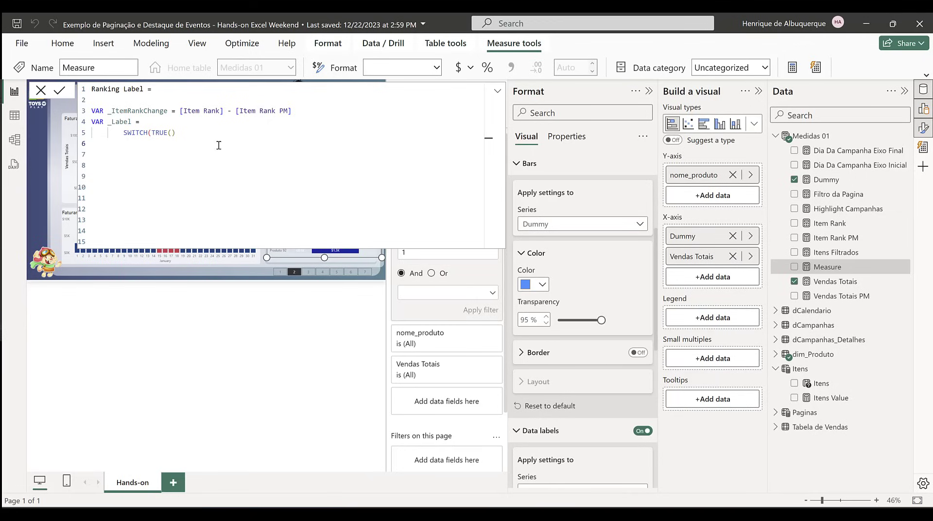
text(,)
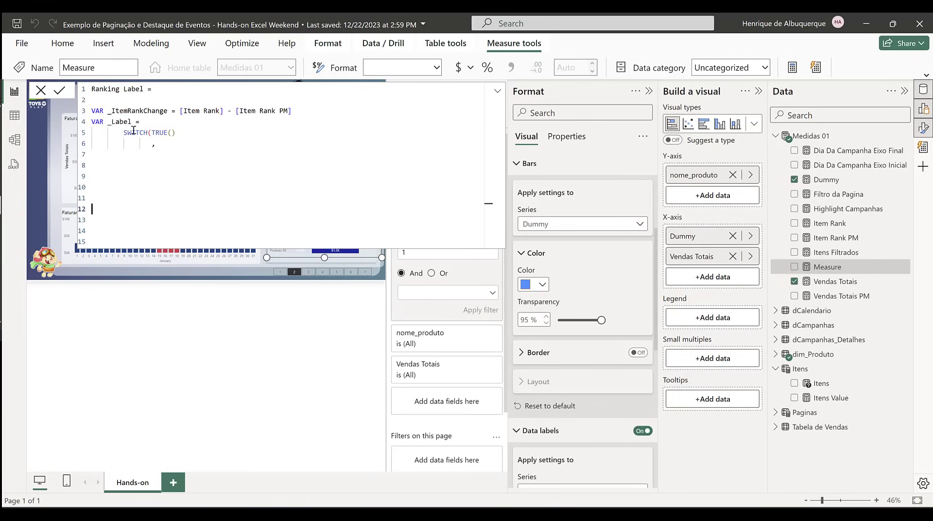
Step: Enter _ItemRankChange = 0 as the first SWITCH condition, reusing the variable name from its declaration
double_click(137, 110)
key(ctrl+c)
click(183, 145)
key(ctrl+v)
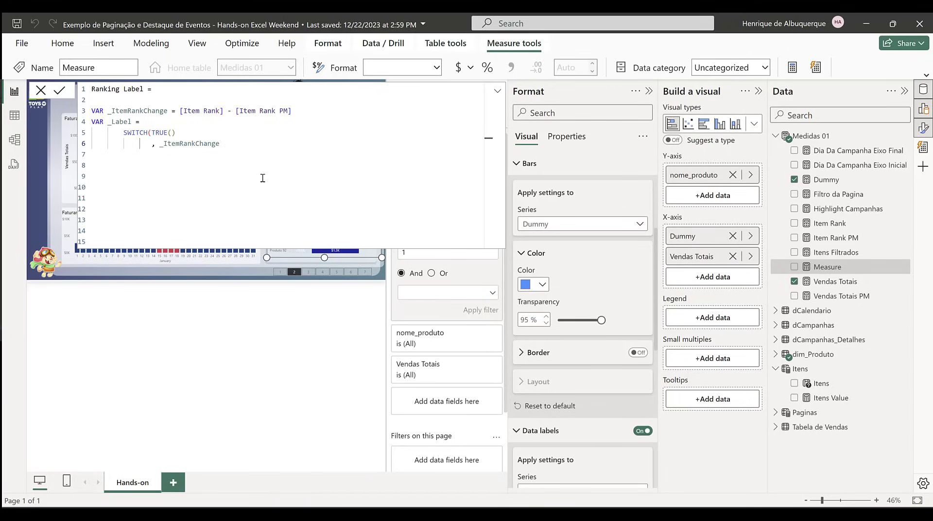
text(= 0, )
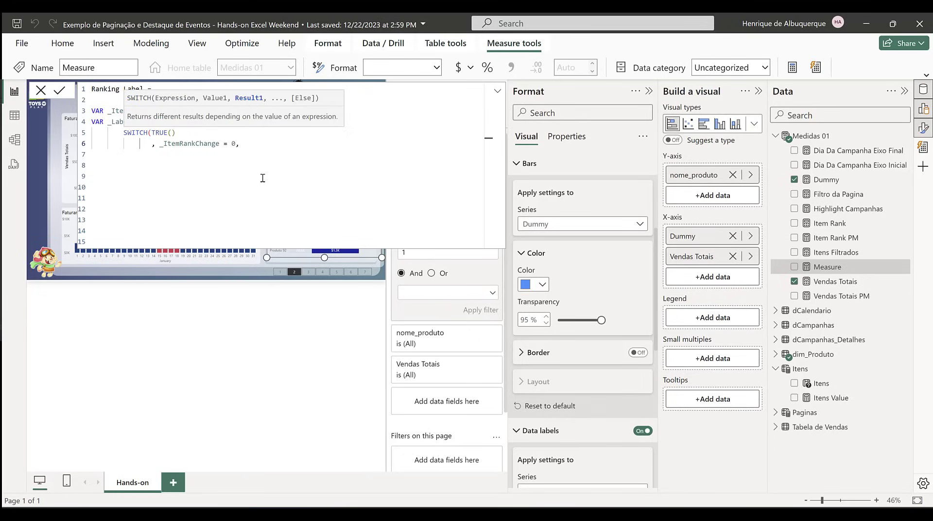
text("#" &)
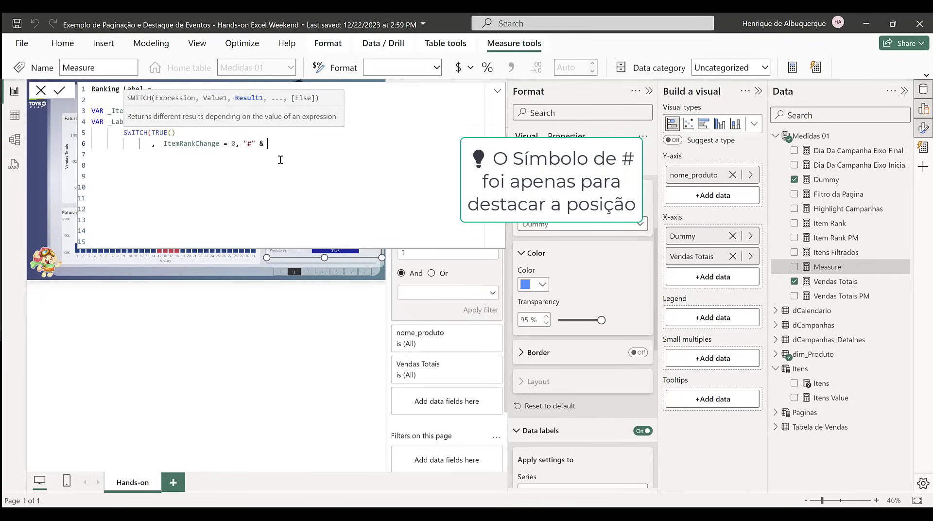
Step: Enter "#" & [Item Rank] & as the start of the result for the zero-change condition
click(271, 187)
drag(225, 111, 180, 112)
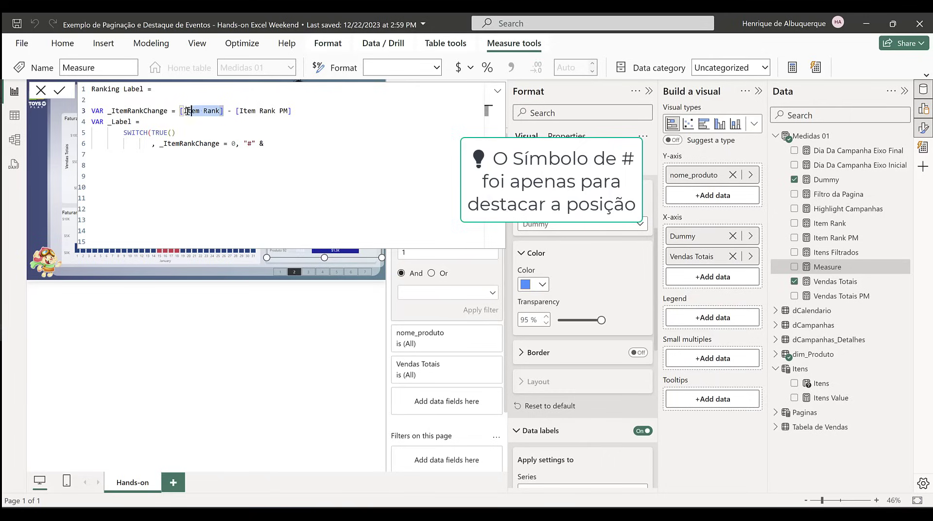
key(ctrl+c)
click(262, 144)
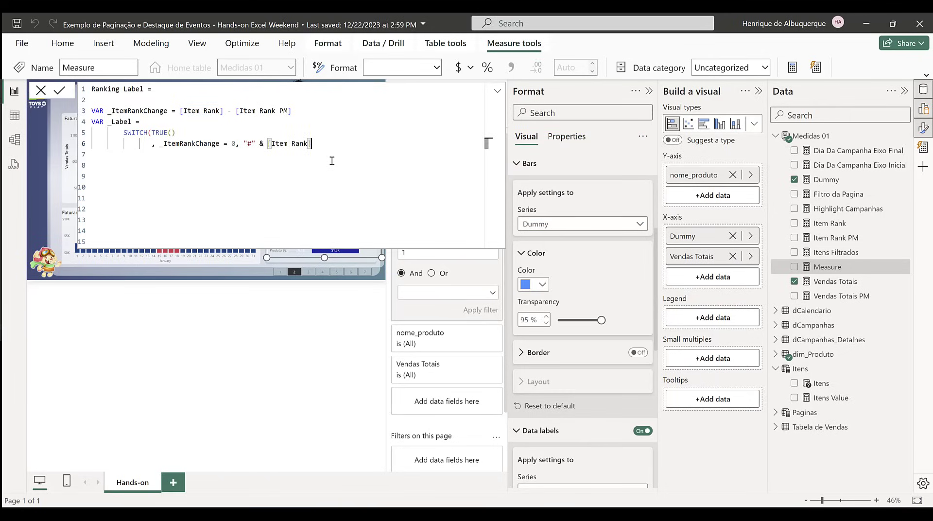
key(ctrl+v)
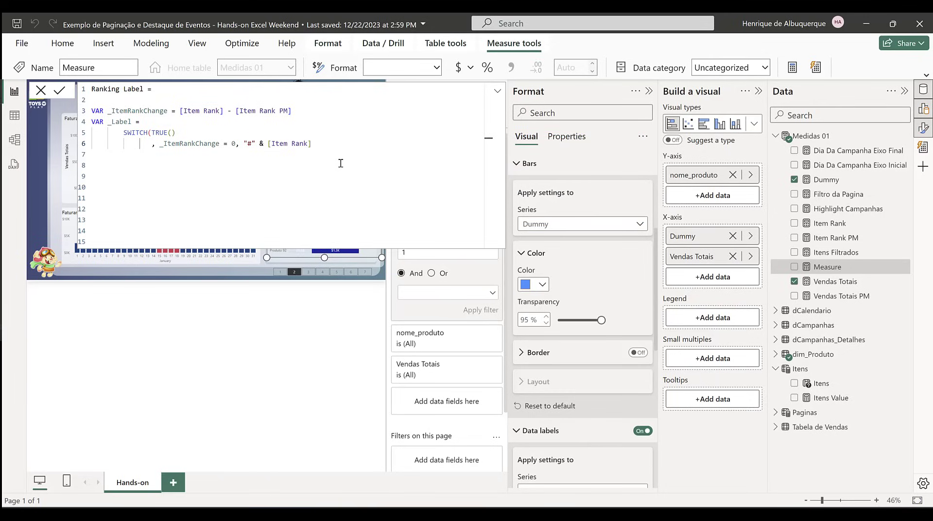
text(&)
Step: Insert a variable _Space above _ItemRankChange, defined as (REPT(" ",5)
click(116, 101)
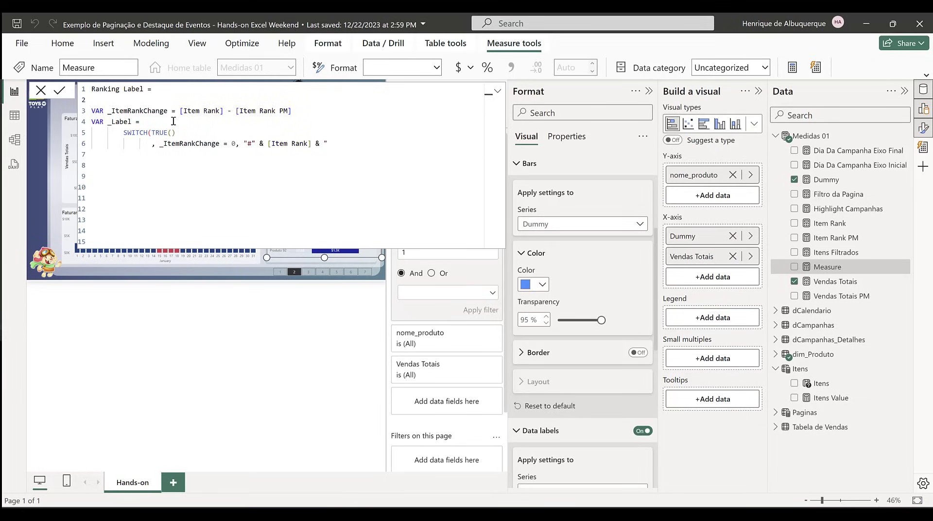
text(Var)
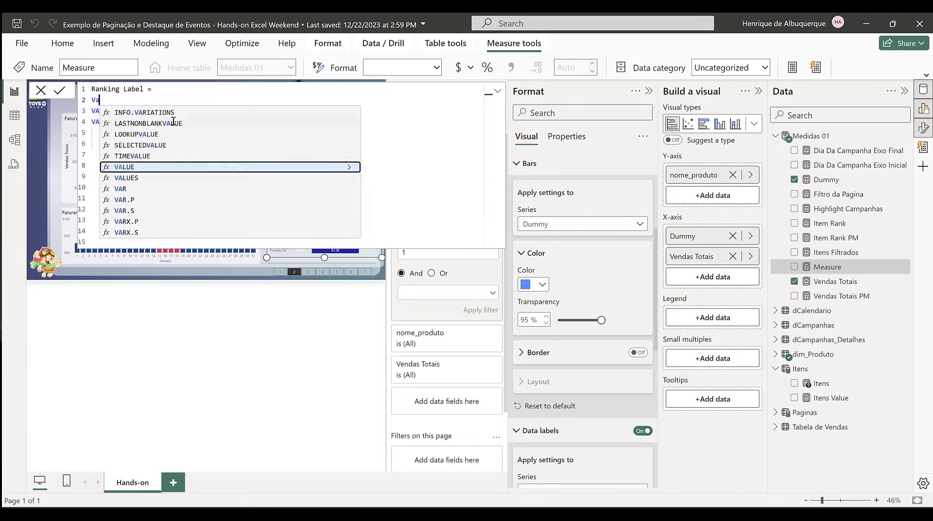
key(BackSpace)
key(BackSpace)
text(AR _Sp)
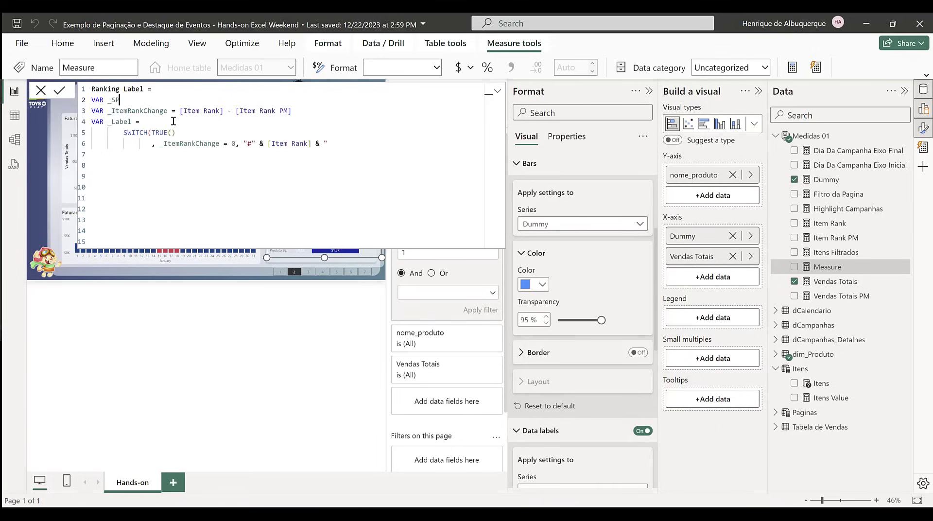
text(ace = (rep)
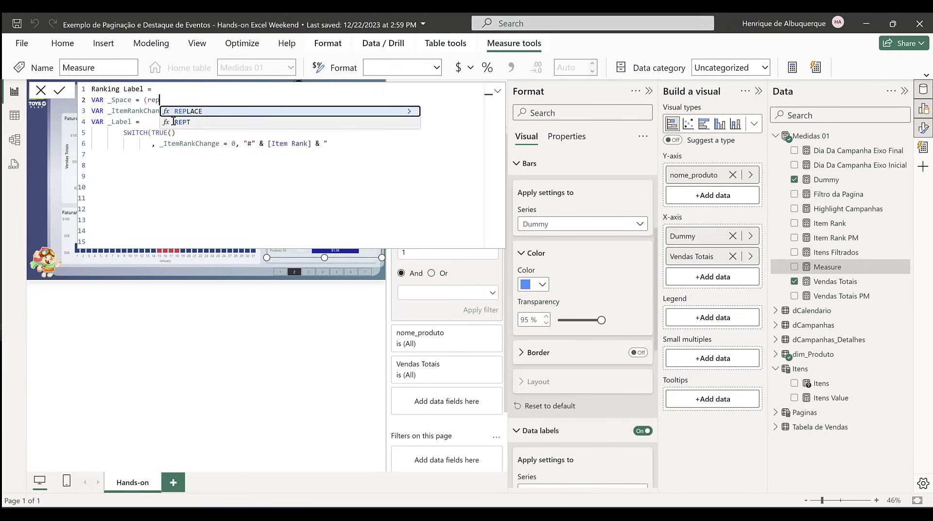
click(175, 122)
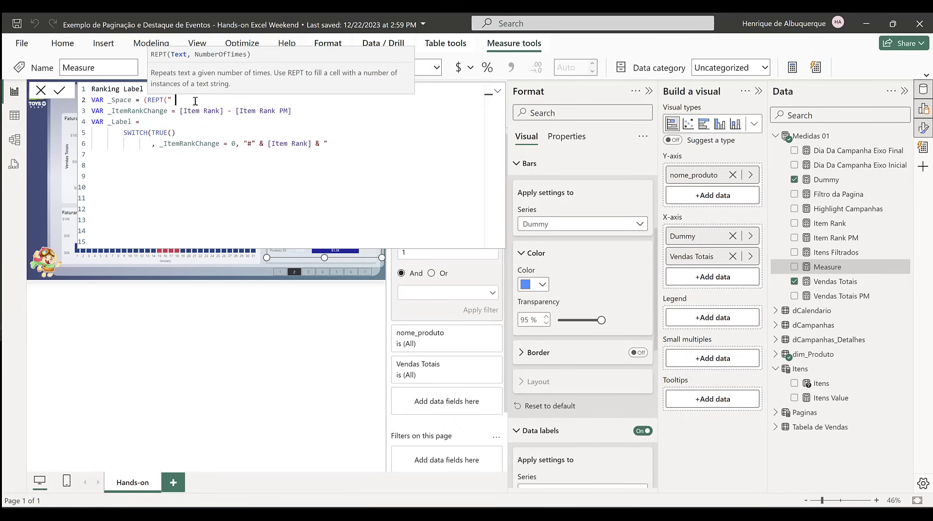
text(" ",5))
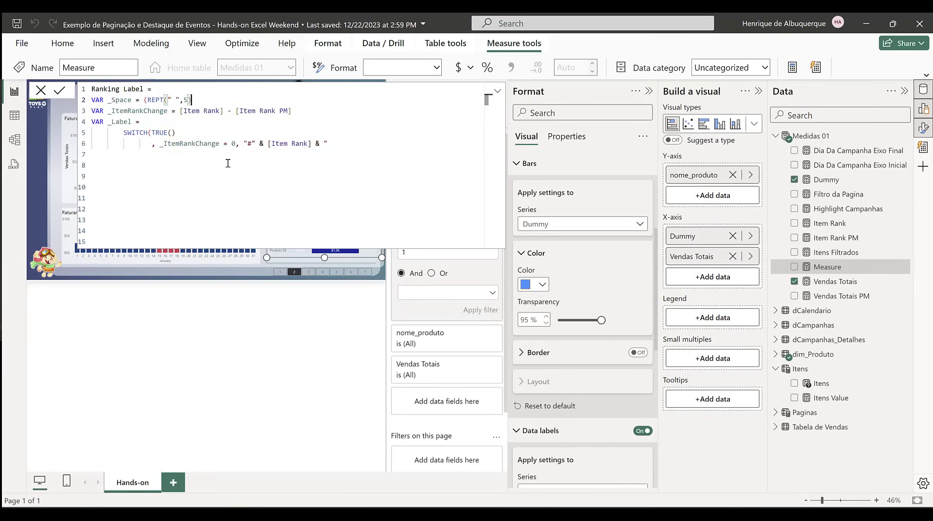
Step: Append _Space to the zero-change result after [Item Rank] & and remove the stray quotation mark
click(353, 144)
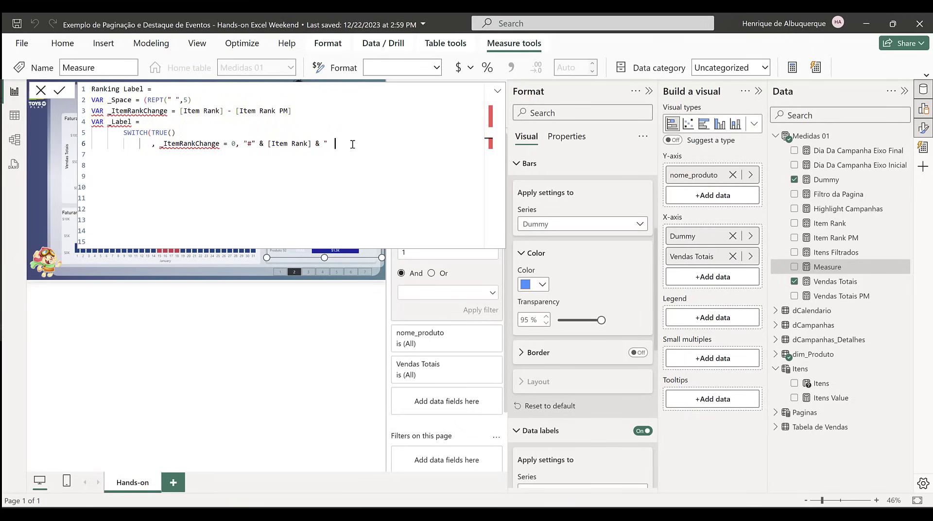
text(_Space)
key(Left)
key(Left)
key(Left)
key(Left)
key(Left)
key(Left)
key(Left)
key(BackSpace)
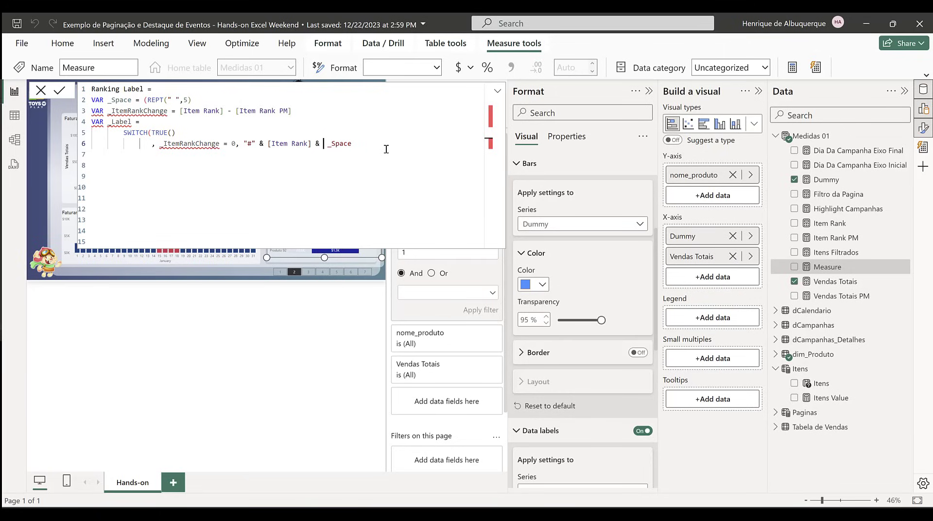
click(356, 144)
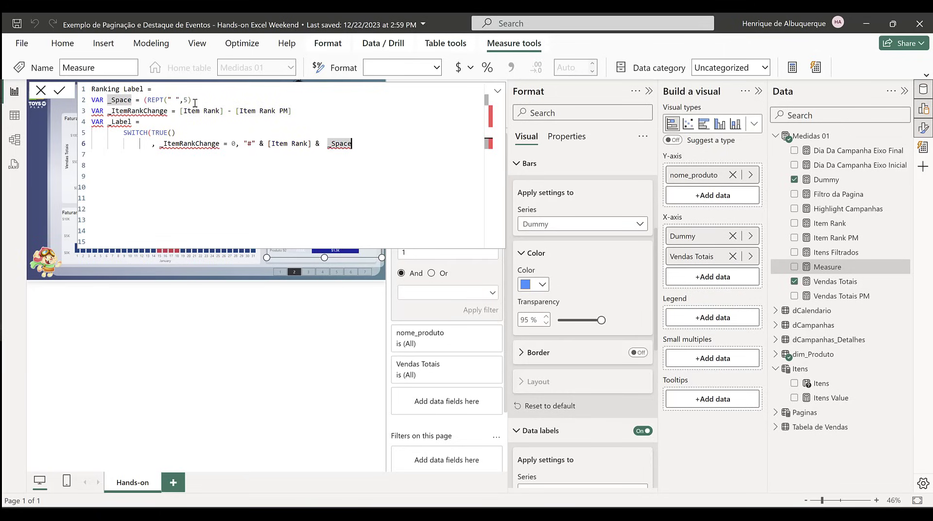
Step: Remove the stray opening parenthesis before REPT in _Space and end the zero-change result with & "-"
click(149, 101)
key(BackSpace)
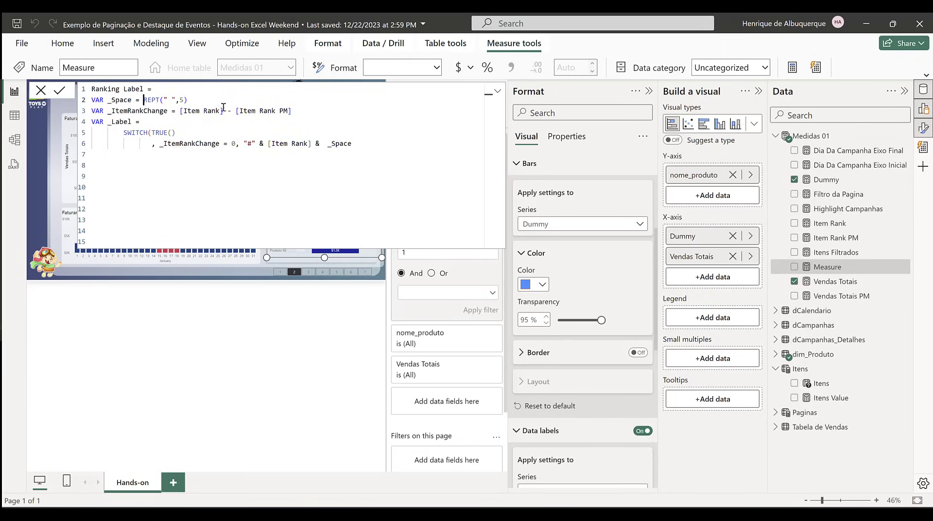
click(364, 145)
text("-)
Step: Duplicate the zero-change line as a second SWITCH condition and change its comparison to _ItemRankChange > 0
drag(153, 144, 375, 145)
key(ctrl+c)
key(End)
key(Return)
key(ctrl+v)
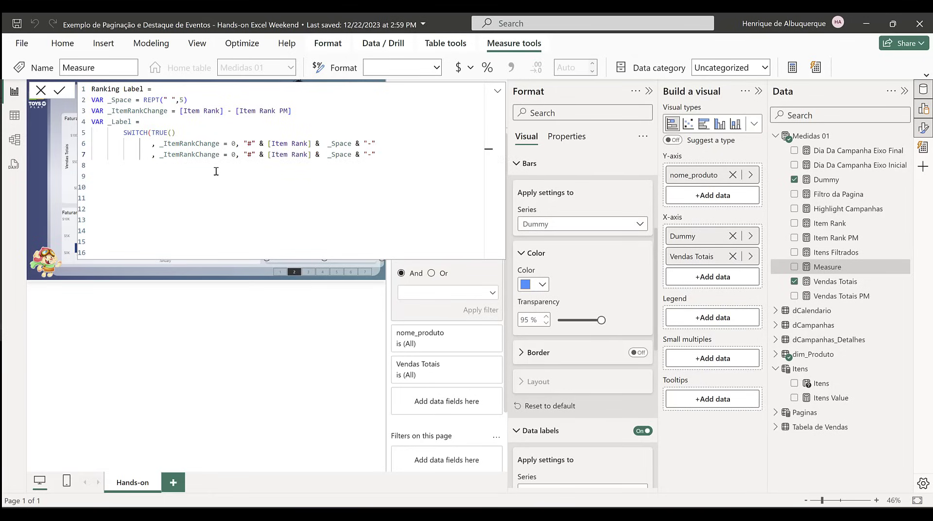
click(227, 154)
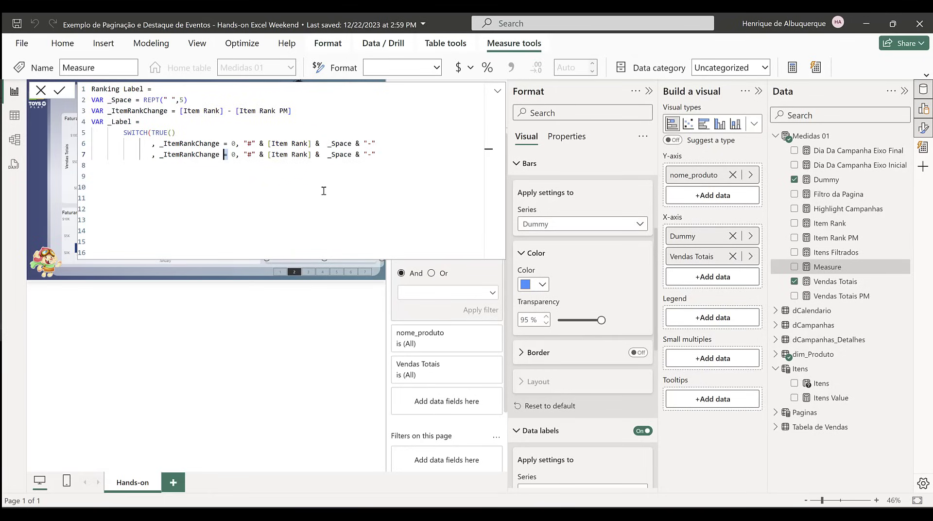
text(>)
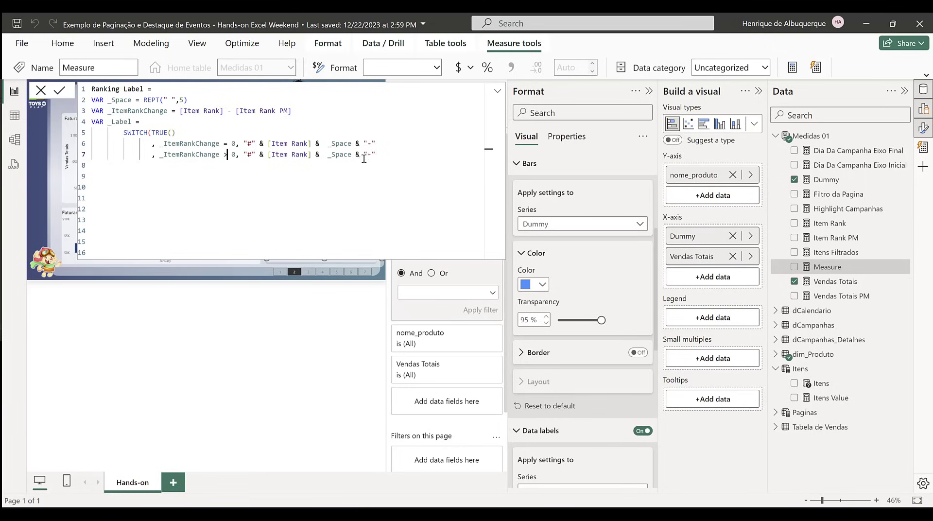
Step: Replace the dash in the > 0 result with a single red downward triangle emoji
drag(368, 154, 371, 154)
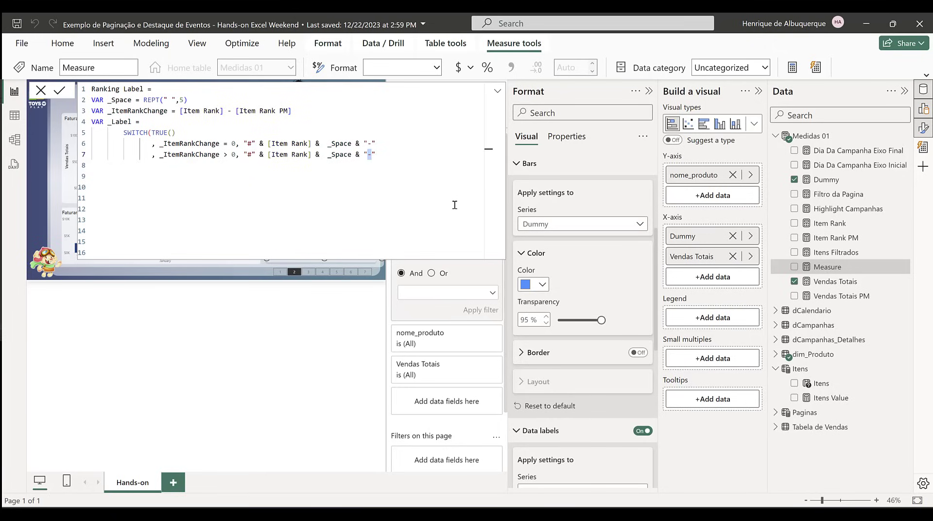
key(super+period)
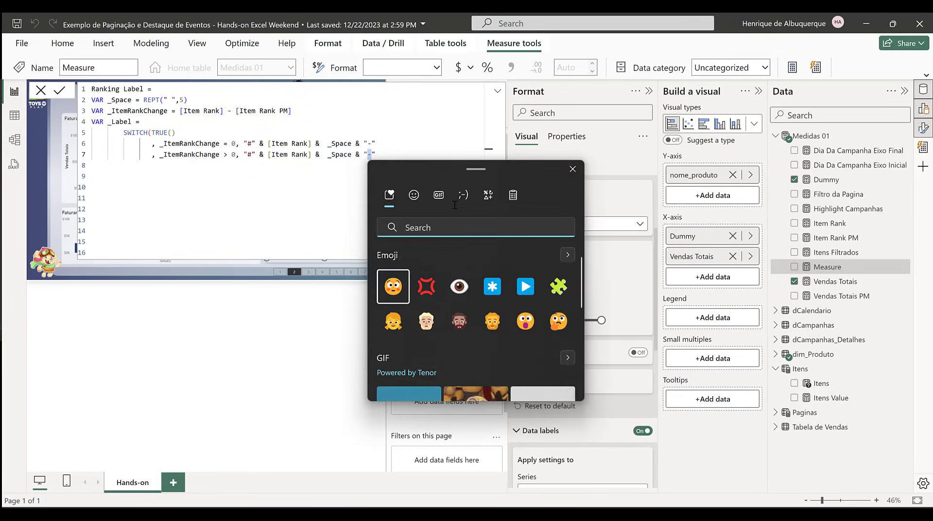
text(arr)
key(BackSpace)
key(BackSpace)
key(BackSpace)
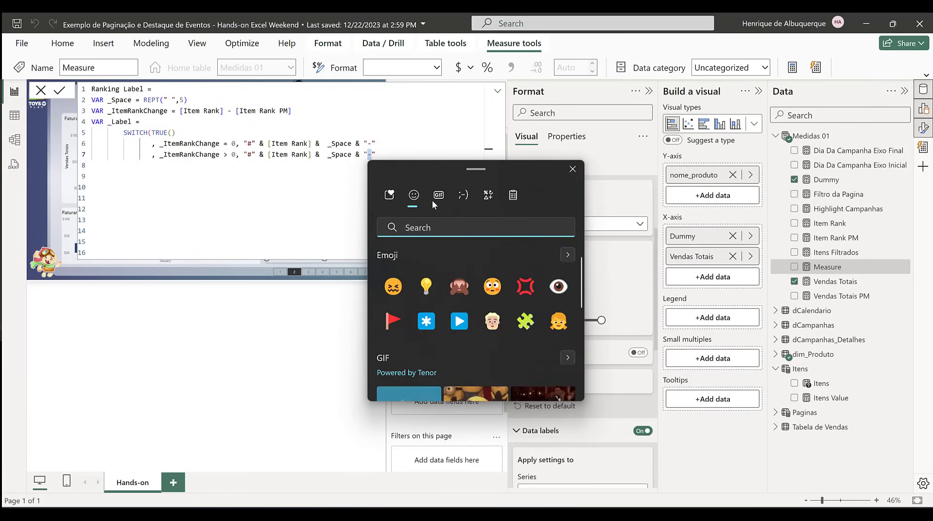
click(414, 195)
scroll(531, 294, down, 15)
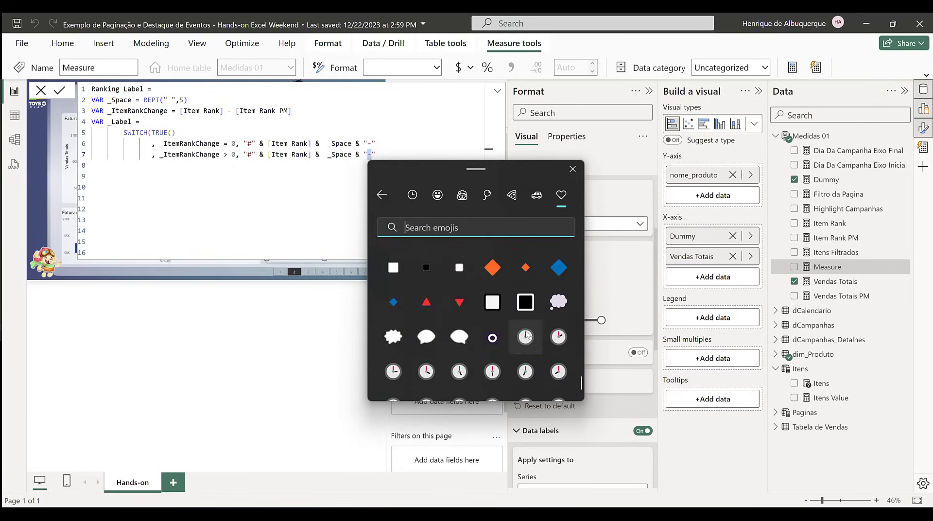
click(459, 302)
click(458, 301)
click(462, 311)
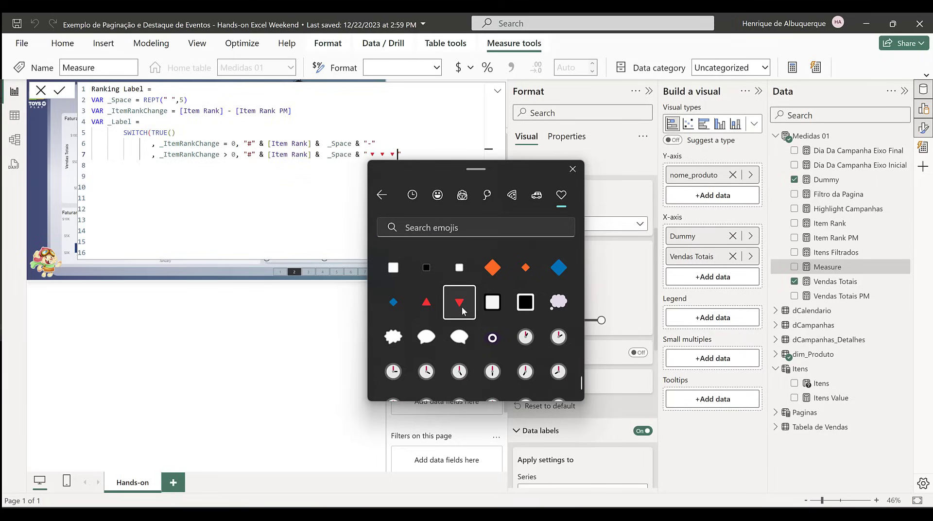
key(BackSpace)
key(BackSpace)
Step: Append & [Item Rank PM] after the downward triangle in the > 0 result, reusing the reference from the _ItemRankChange definition
key(Right)
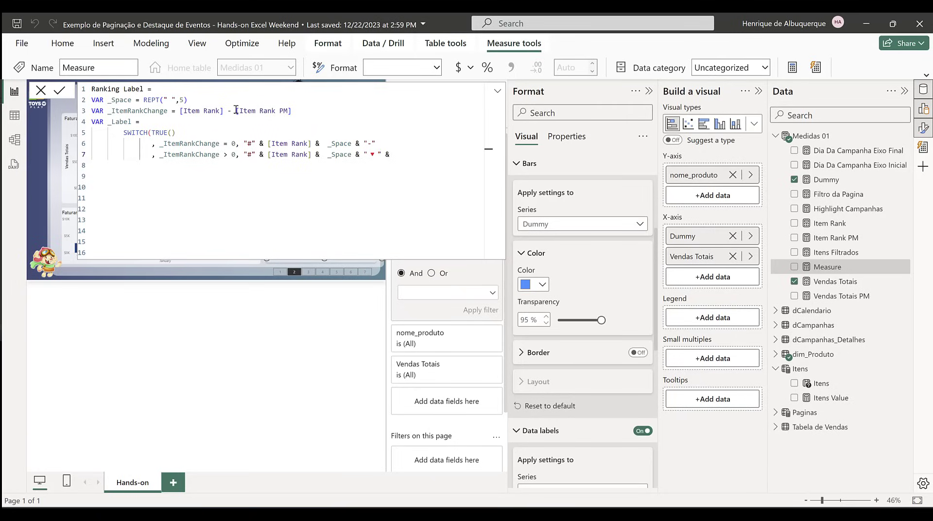
drag(236, 110, 297, 110)
key(ctrl+c)
click(395, 154)
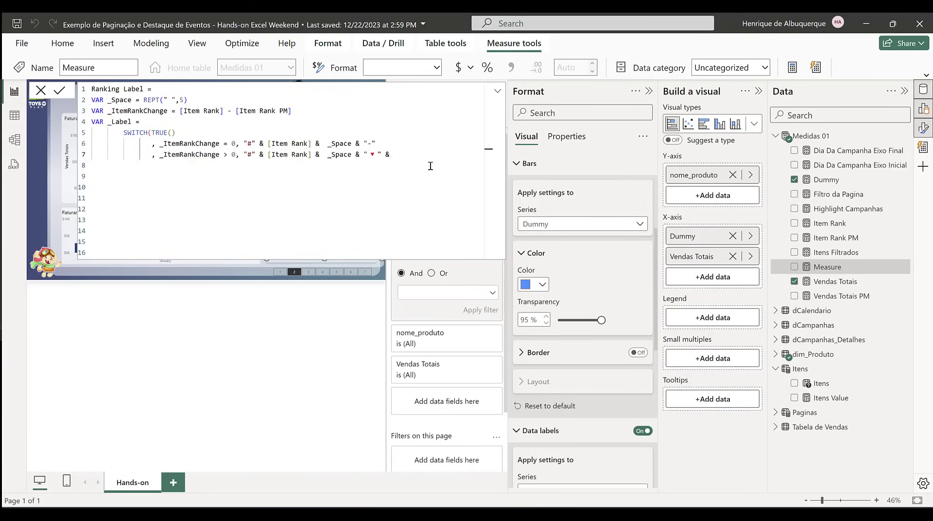
key(ctrl+v)
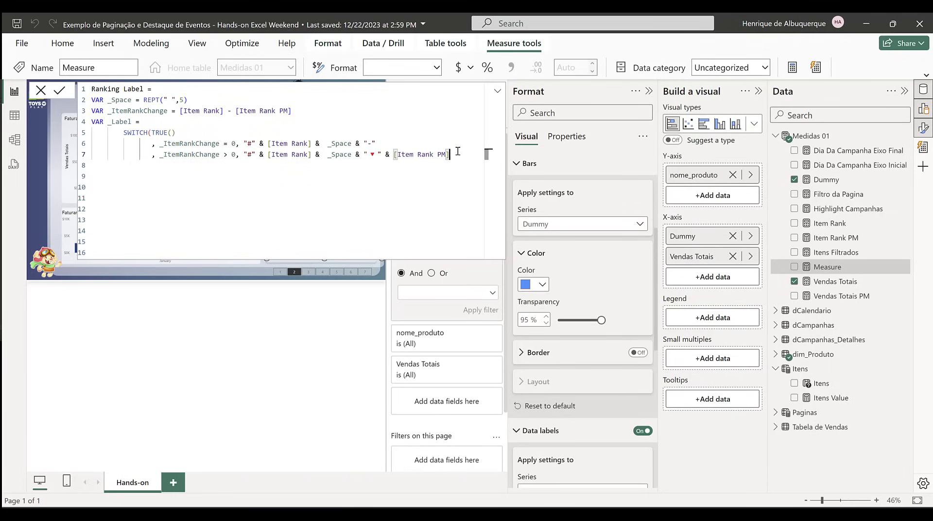
Step: Duplicate the > 0 line as a third SWITCH condition and change its comparison to _ItemRankChange < 0
drag(456, 154, 151, 154)
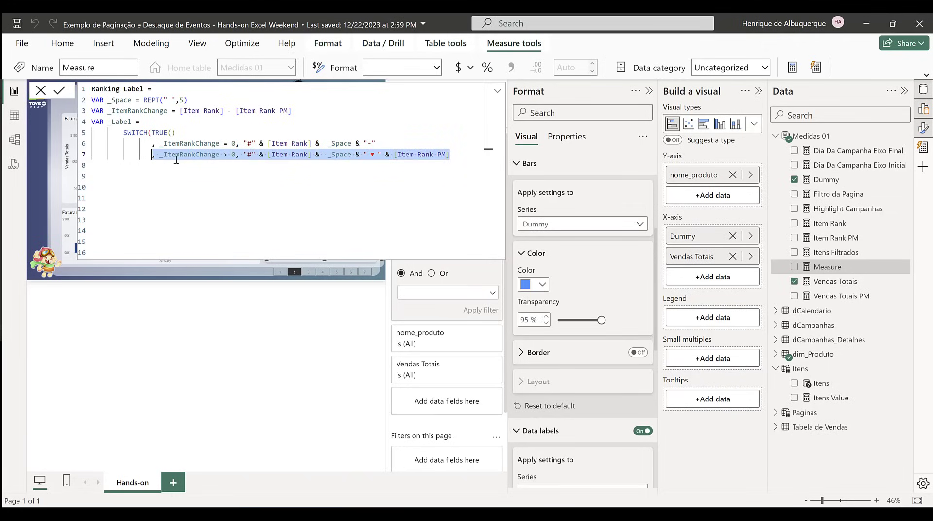
key(ctrl+c)
click(463, 155)
key(Return)
key(ctrl+v)
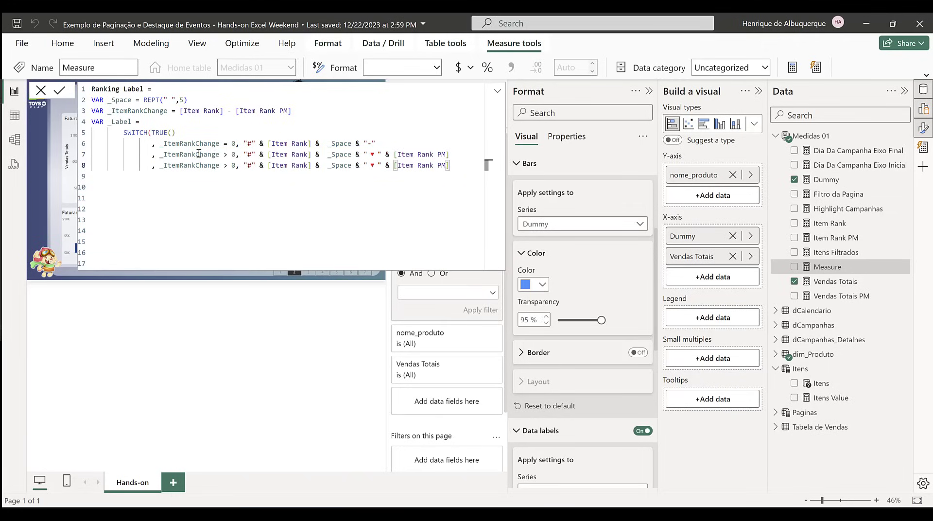
click(227, 165)
key(BackSpace)
text(<)
Step: Replace the downward triangle in the < 0 result with a red upward triangle emoji
drag(372, 166, 377, 166)
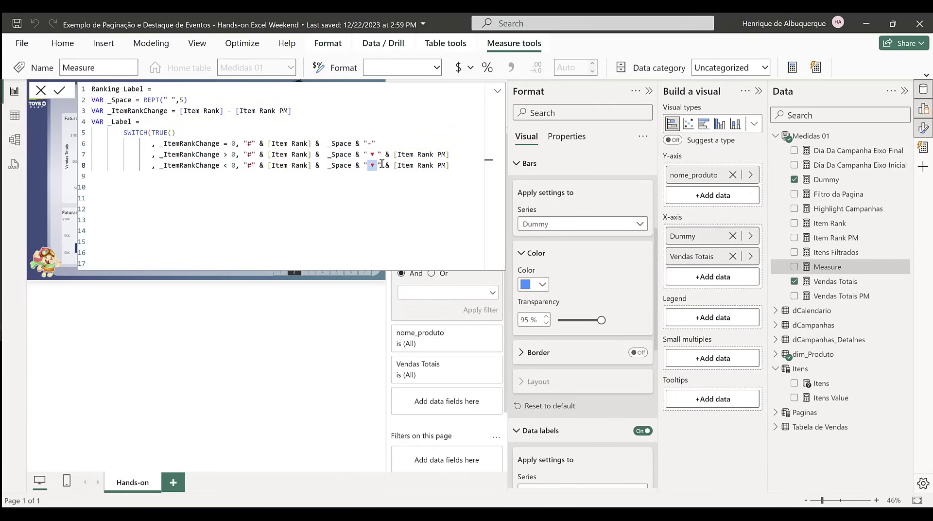
key(super+period)
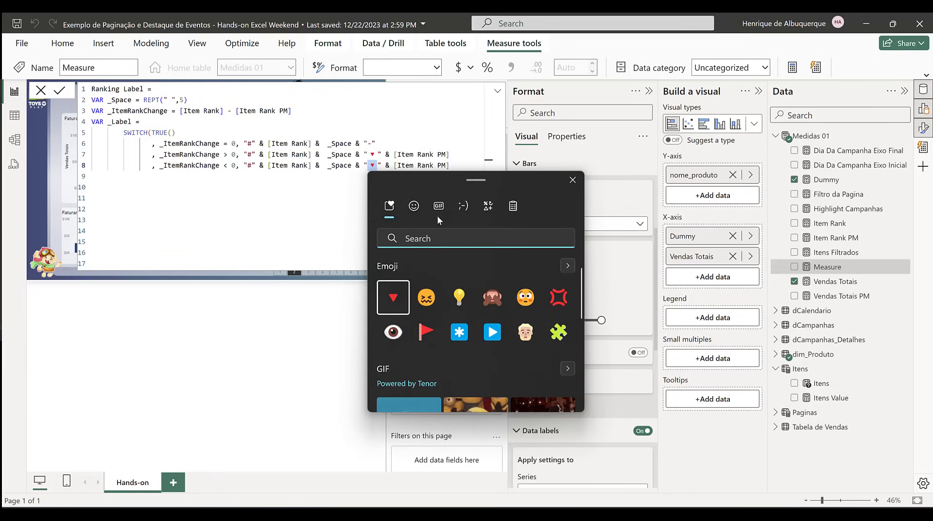
click(568, 266)
click(560, 208)
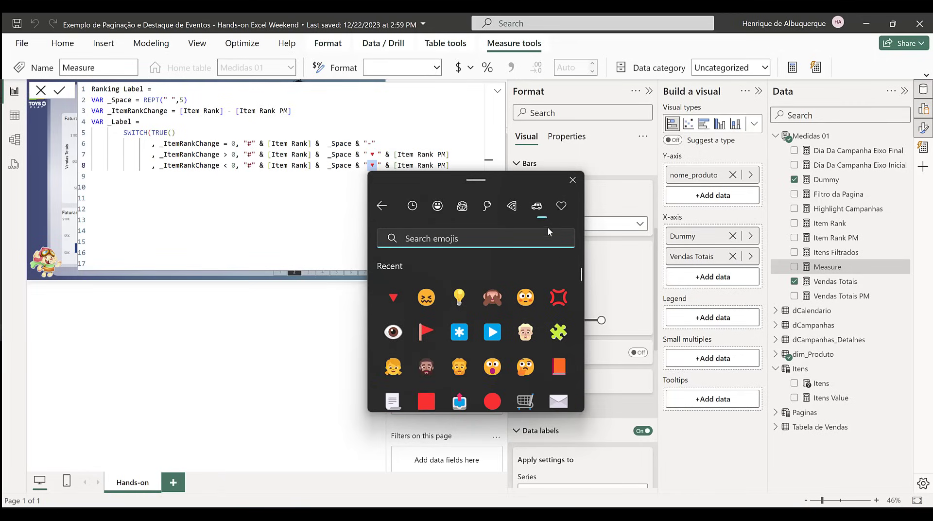
scroll(543, 292, down, 10)
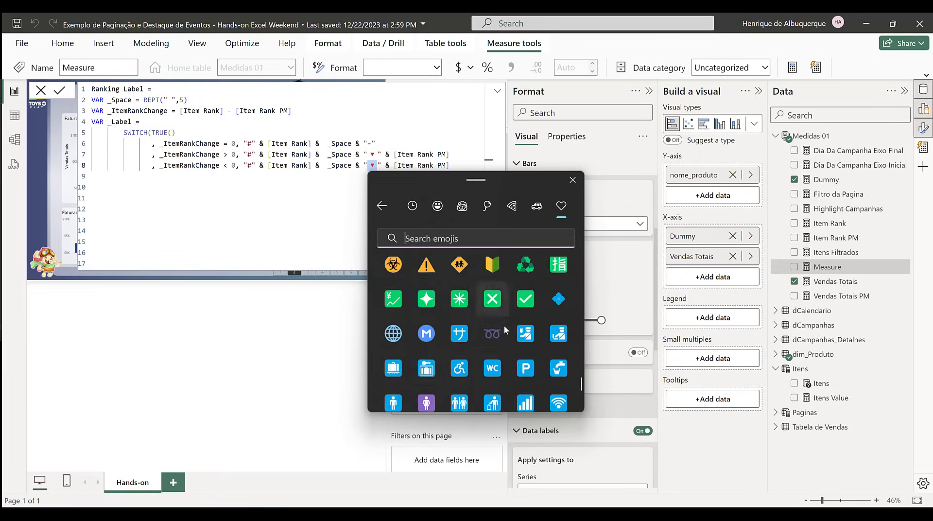
scroll(505, 329, down, 10)
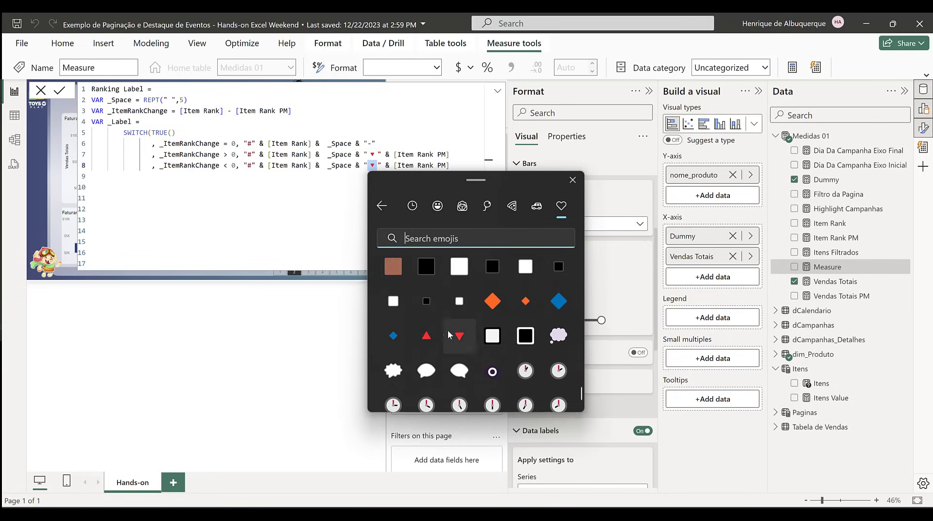
click(426, 335)
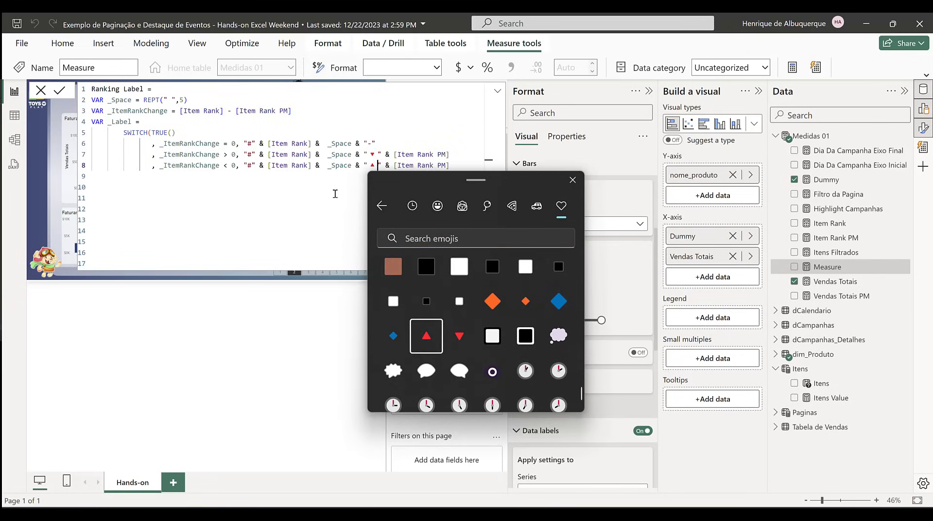
click(396, 142)
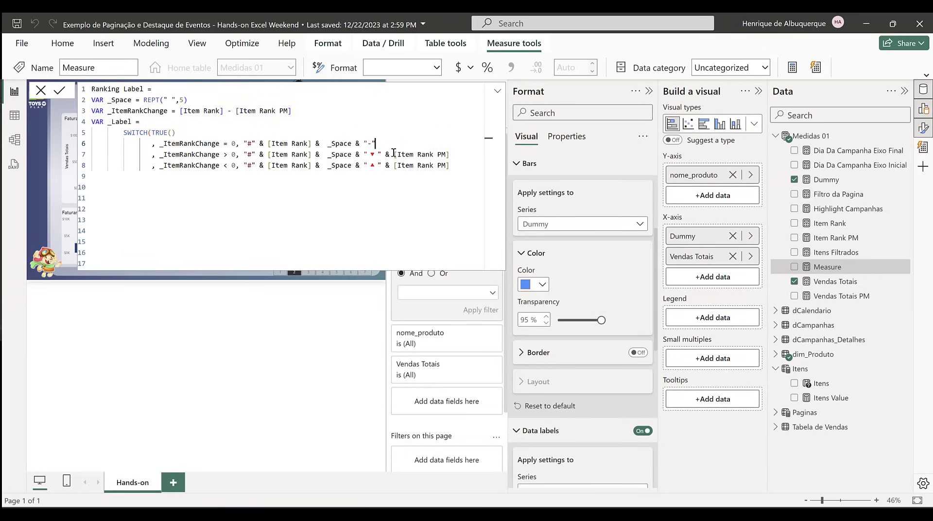
Step: Replace [Item Rank PM] in the > 0 result with _ItemRankChange
drag(393, 153, 462, 150)
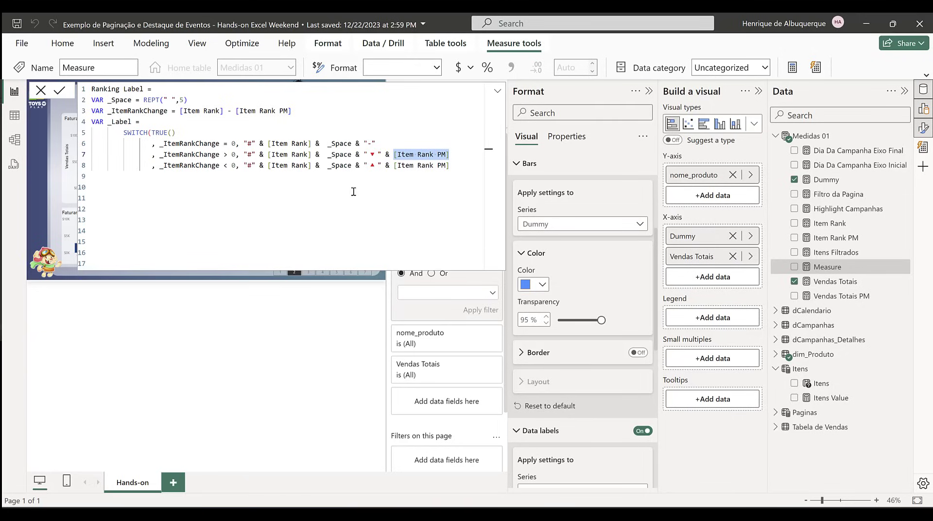
double_click(145, 111)
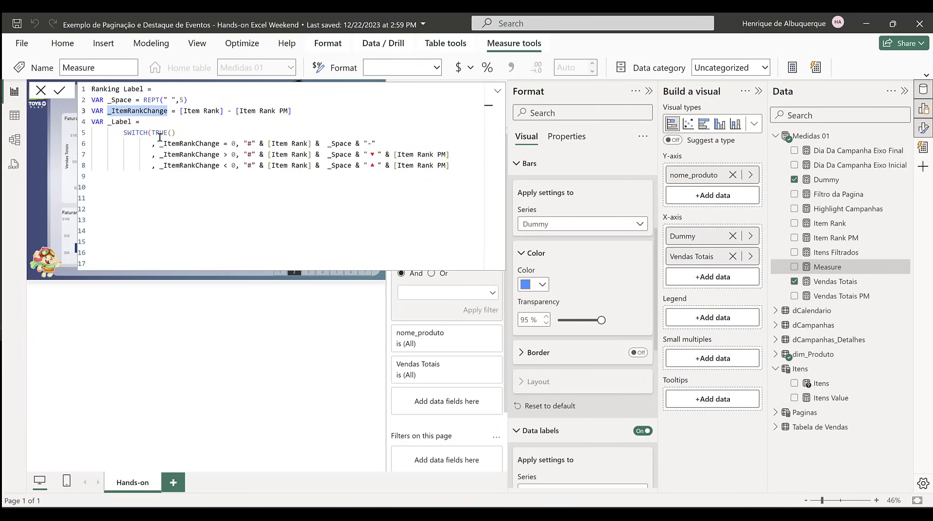
drag(393, 153, 450, 152)
key(ctrl+v)
Step: Replace [Item Rank PM] in the < 0 result with ABS(_ItemRankChange)
drag(394, 165, 454, 165)
key(BackSpace)
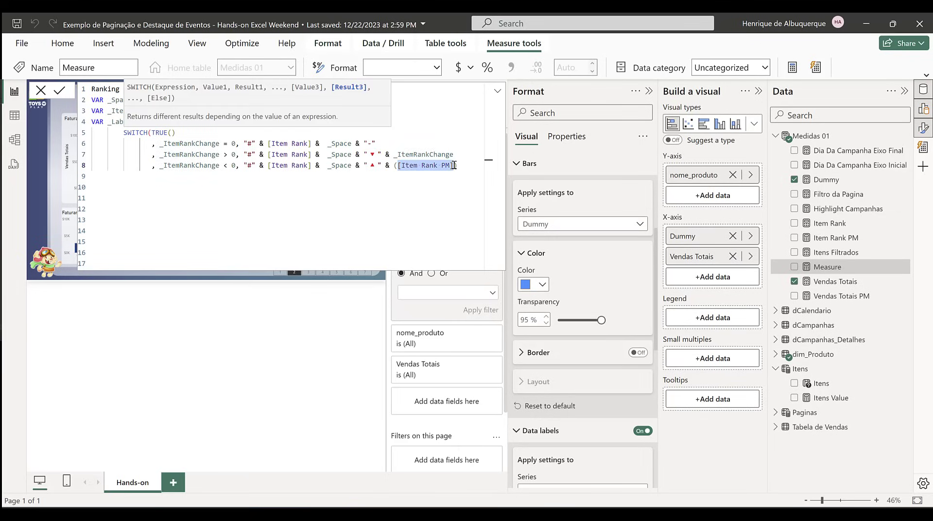
text(abc)
key(BackSpace)
key(BackSpace)
key(BackSpace)
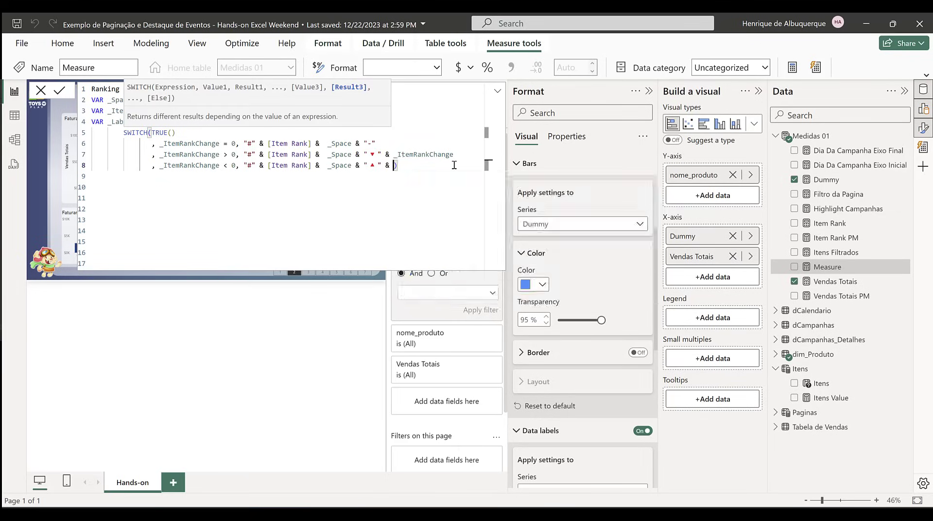
text(ABS()
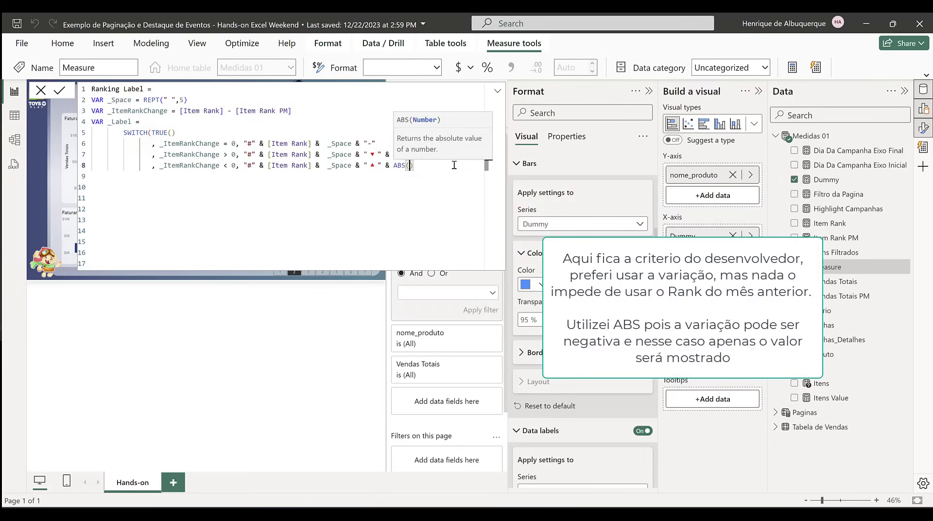
key(ctrl+v)
click(341, 176)
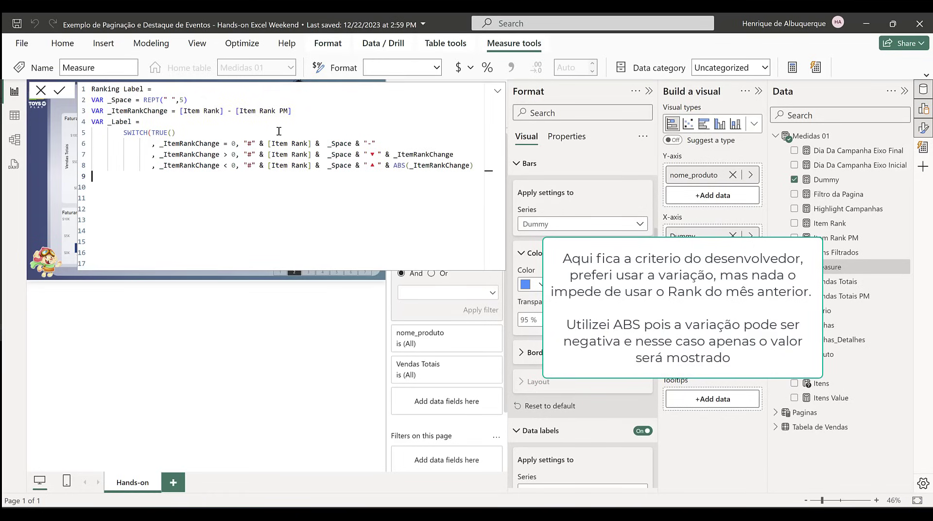
Step: Close the SWITCH function with a parenthesis on a new line below the < 0 condition
click(474, 166)
key(Return)
text())
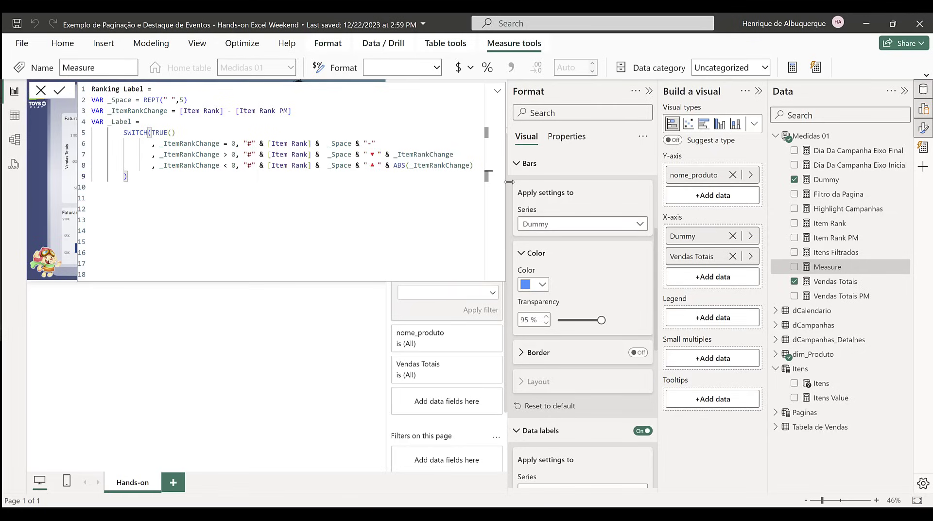
Step: Finish the measure with RETURN _Label, commit it as Ranking Label and collapse the formula editor
double_click(120, 121)
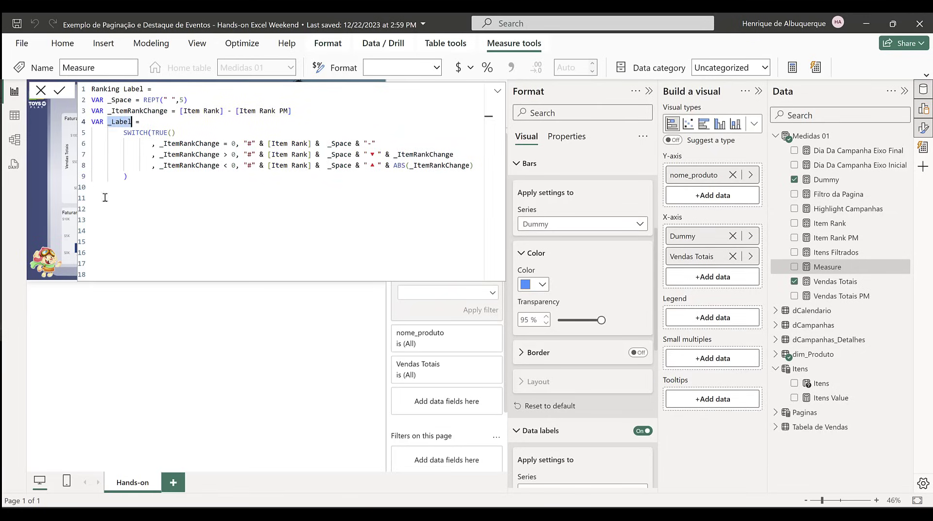
click(105, 197)
key(Return)
text(RETURN)
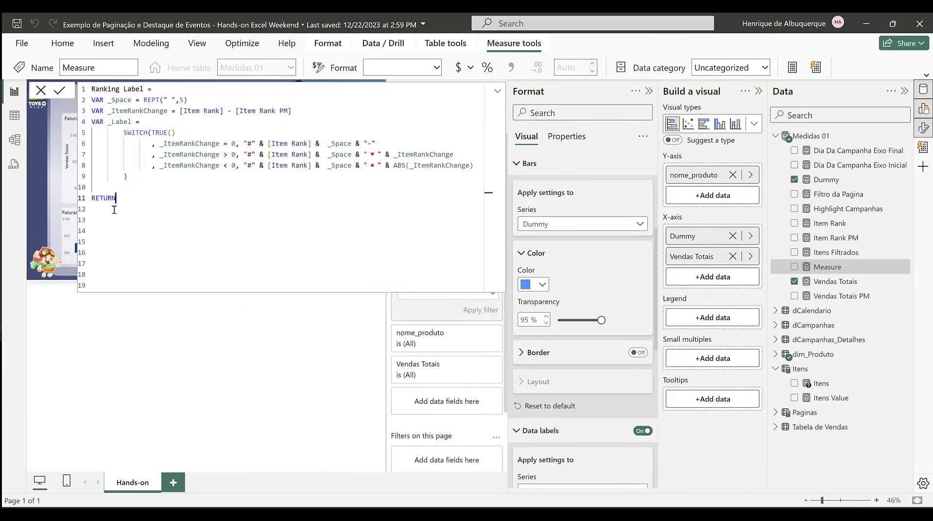
key(ctrl+v)
key(Return)
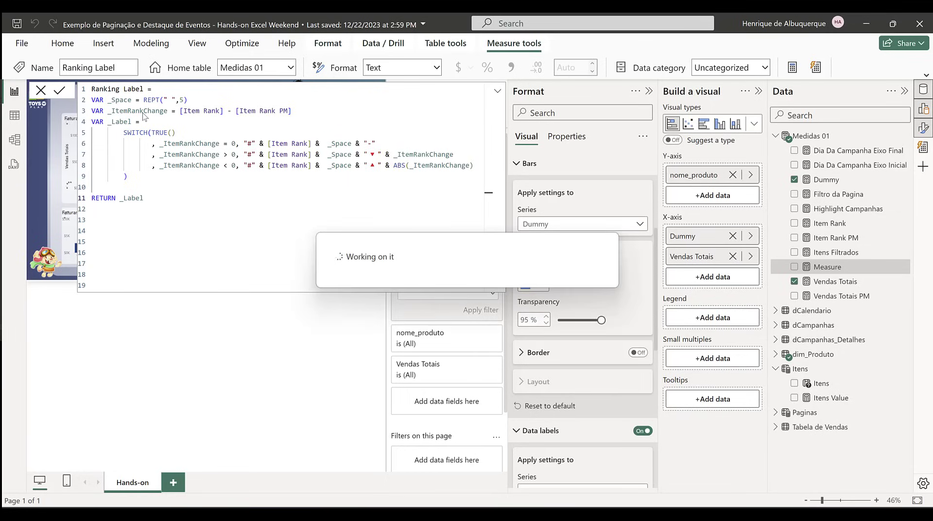
click(499, 90)
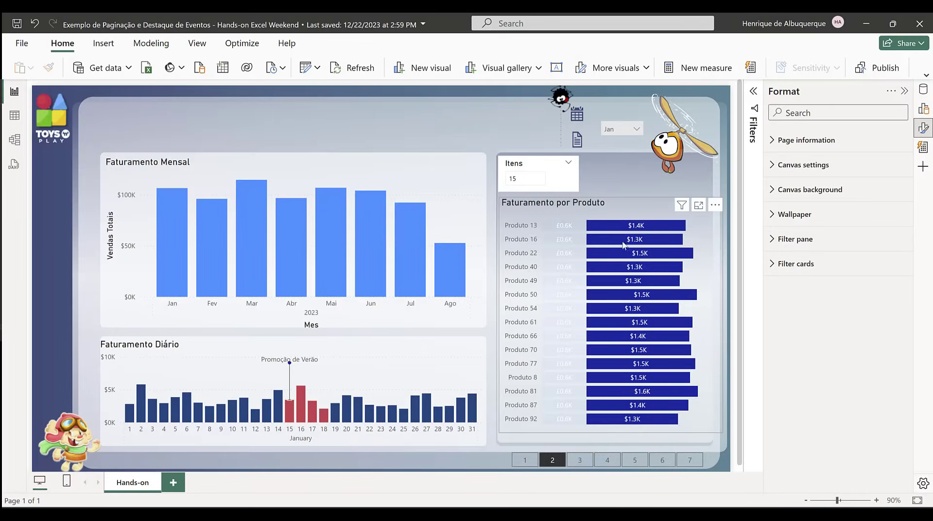
Step: Set the value field of the Dummy series' data labels in the Faturamento por Produto chart to Ranking Label
click(619, 201)
scroll(835, 251, down, 3)
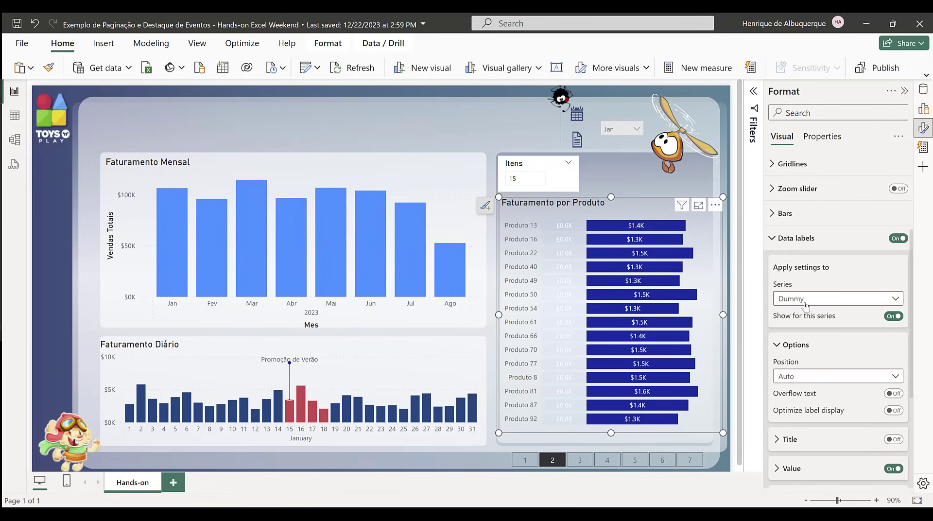
scroll(857, 294, down, 2)
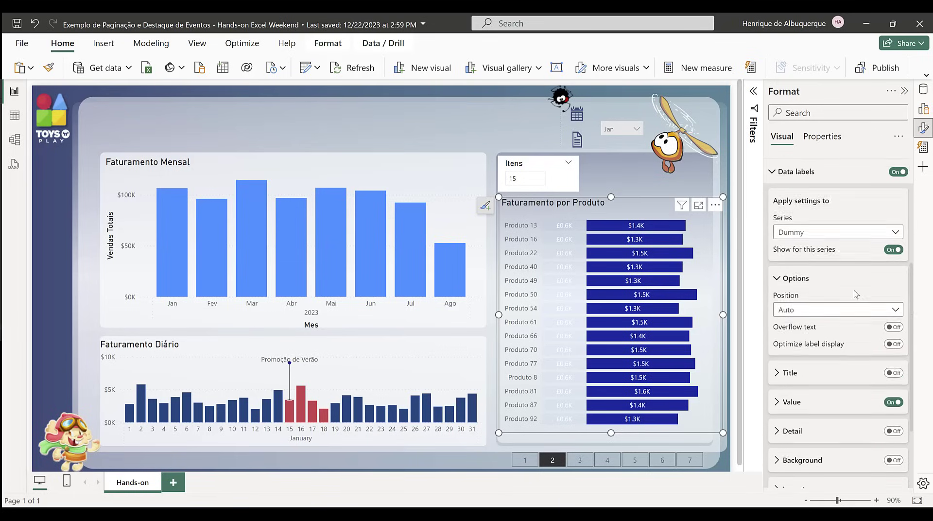
scroll(856, 294, down, 1)
click(808, 368)
scroll(816, 368, down, 3)
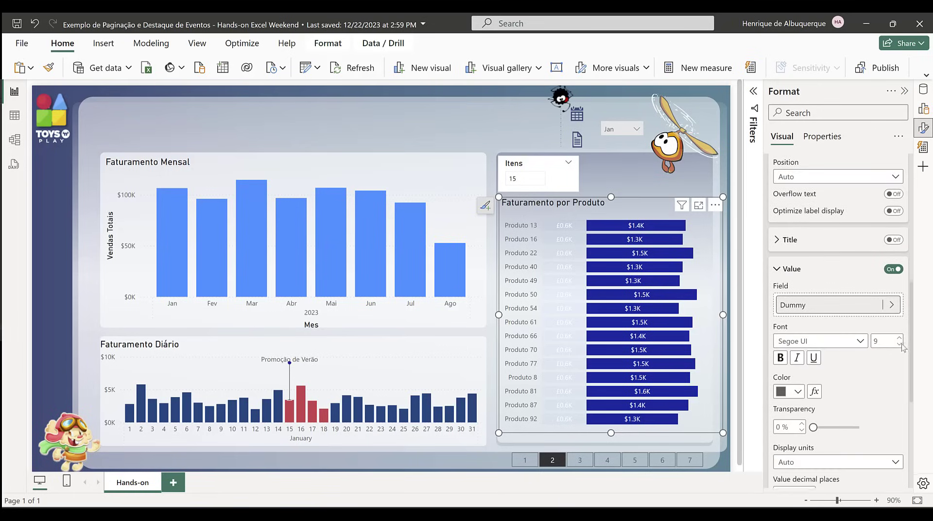
click(889, 305)
click(711, 298)
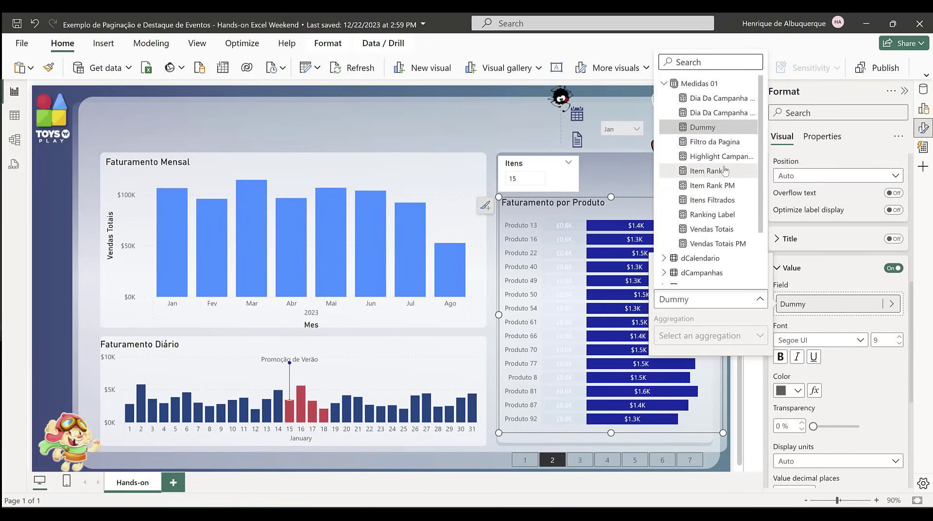
click(713, 214)
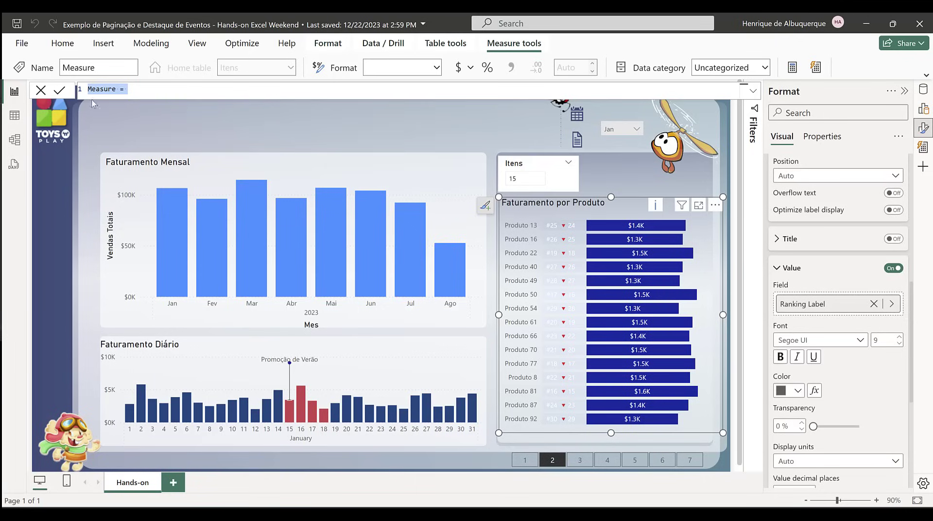
Step: Name the new measure Ranking Color and start a new line for its formula
double_click(111, 89)
text(rANKING)
key(BackSpace)
key(BackSpace)
key(BackSpace)
key(BackSpace)
key(BackSpace)
key(BackSpace)
key(BackSpace)
text(Ranking Color)
key(shift+Return)
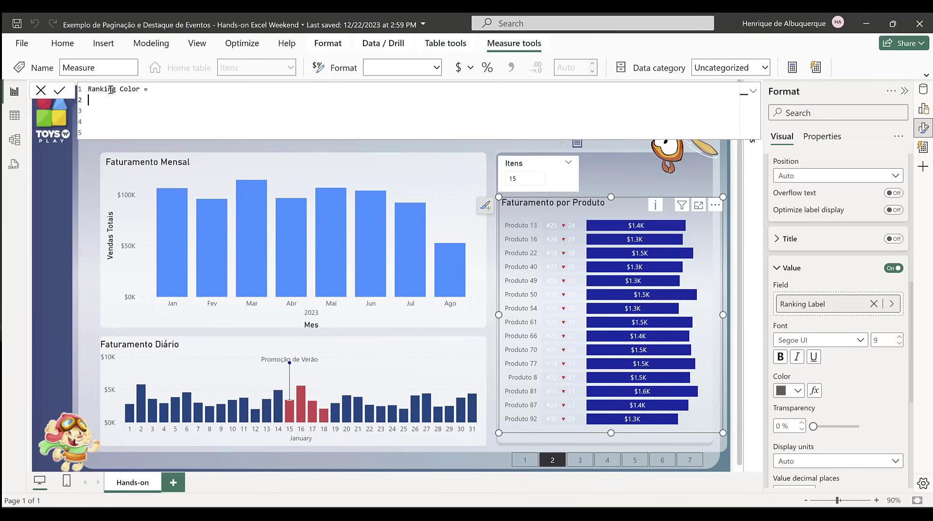
Step: Declare the variable _ItemRanking in the Ranking Color measure, starting its expression with [Item Rank]
text(VAR _ItemRa = [i)
key(Tab)
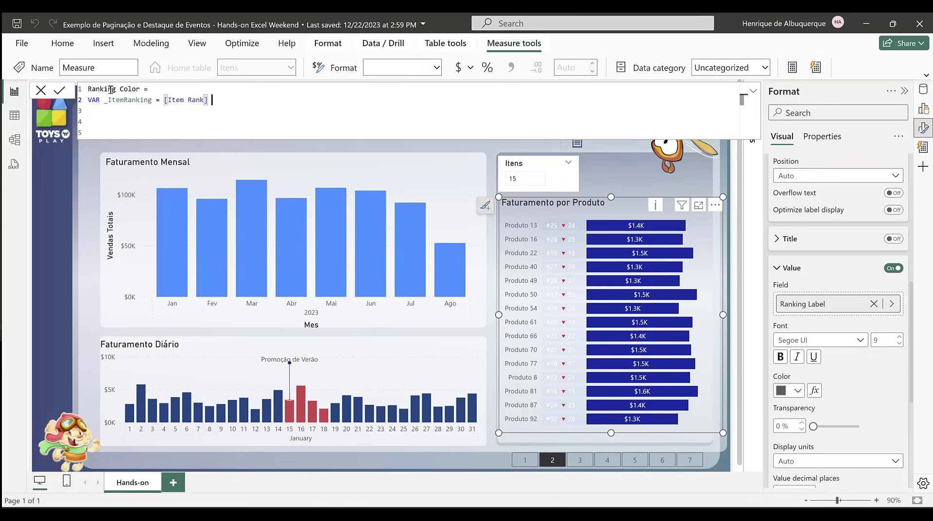
Step: Subtract [Item Rank PM] from [Item Rank] in the _ItemRanking variable
text(- int)
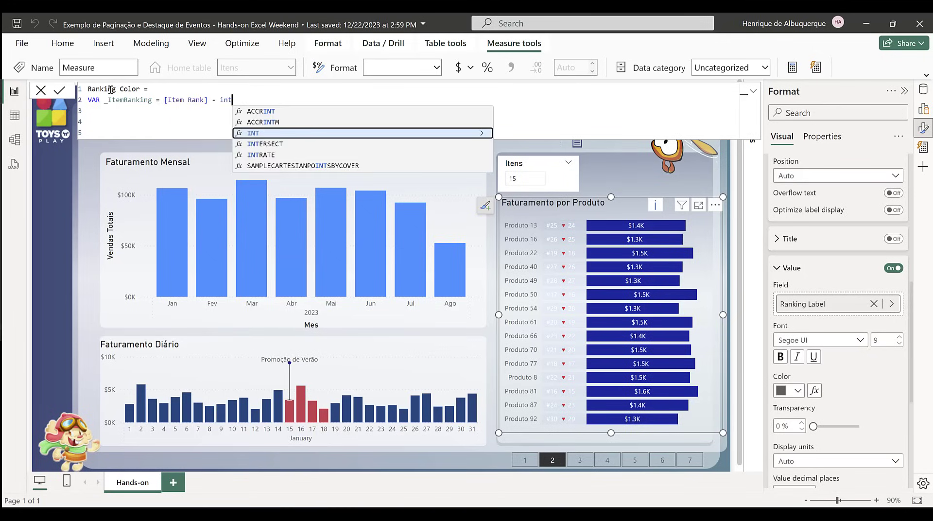
key(BackSpace)
key(BackSpace)
key(BackSpace)
text([i)
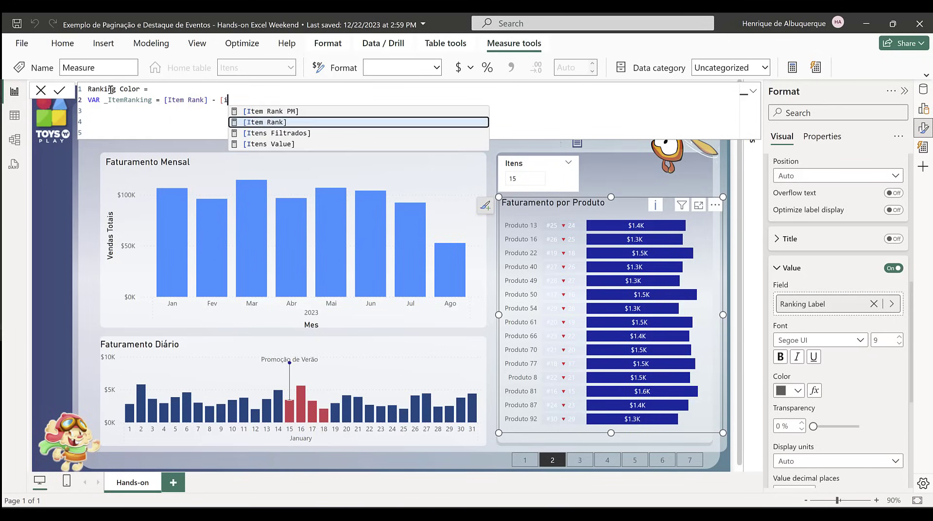
key(Down)
key(Up)
key(Up)
key(Tab)
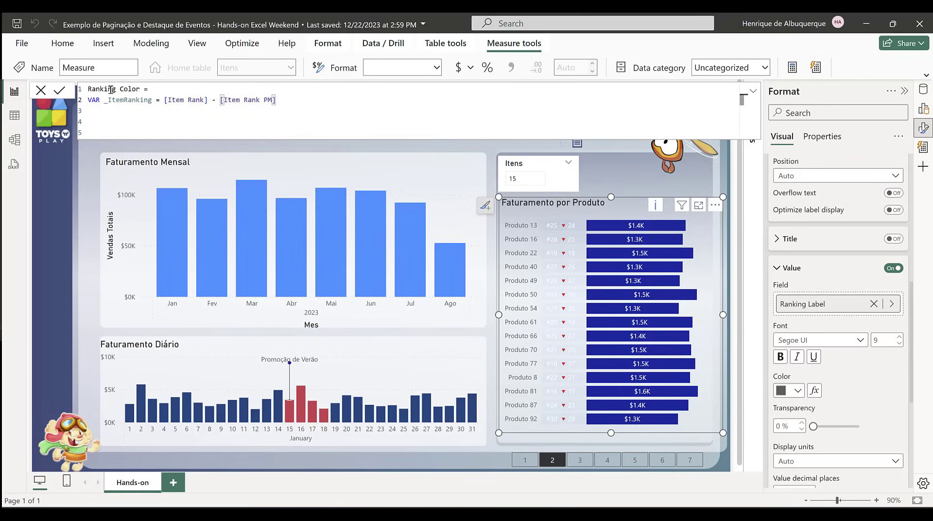
Step: Declare a second variable CF as SWITCH(TRUE() and begin its first condition on an indented line with a comma
key(shift+Return)
key(shift+Return)
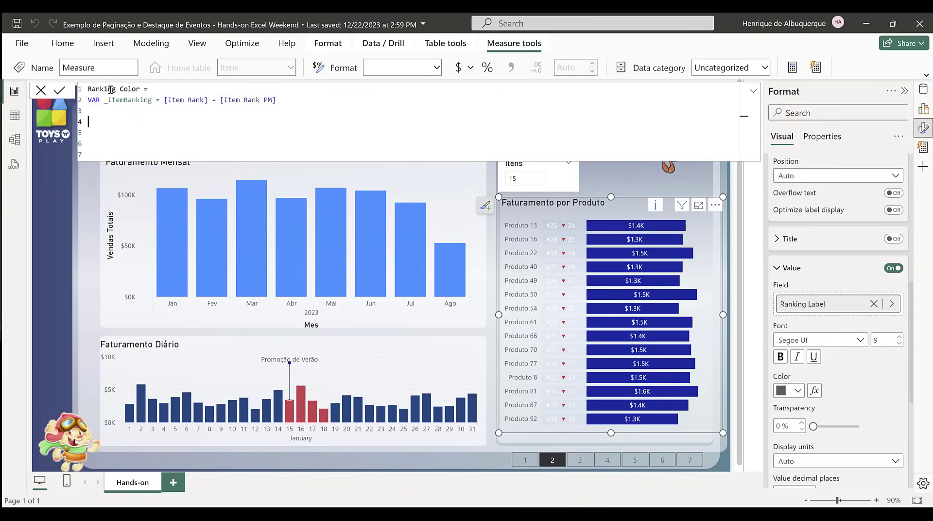
key(Up)
text(VAR )
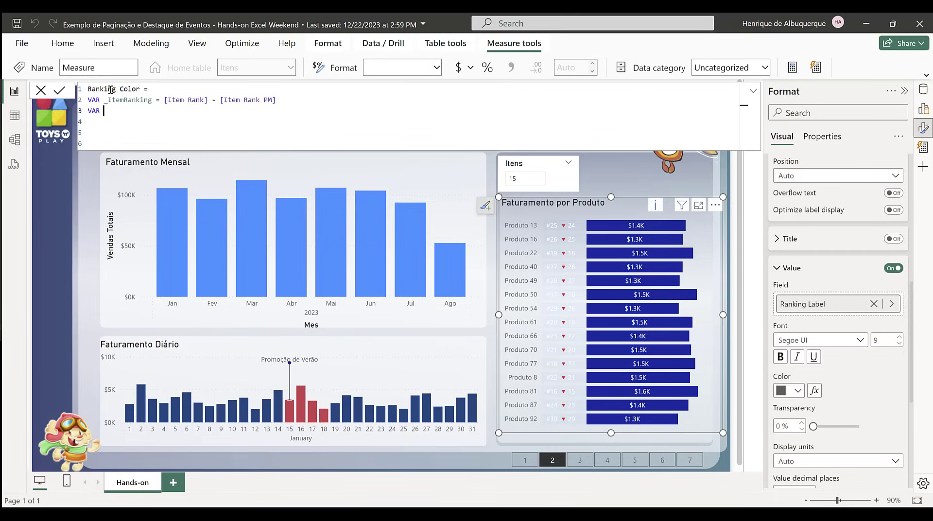
text(CF = SWITCH()
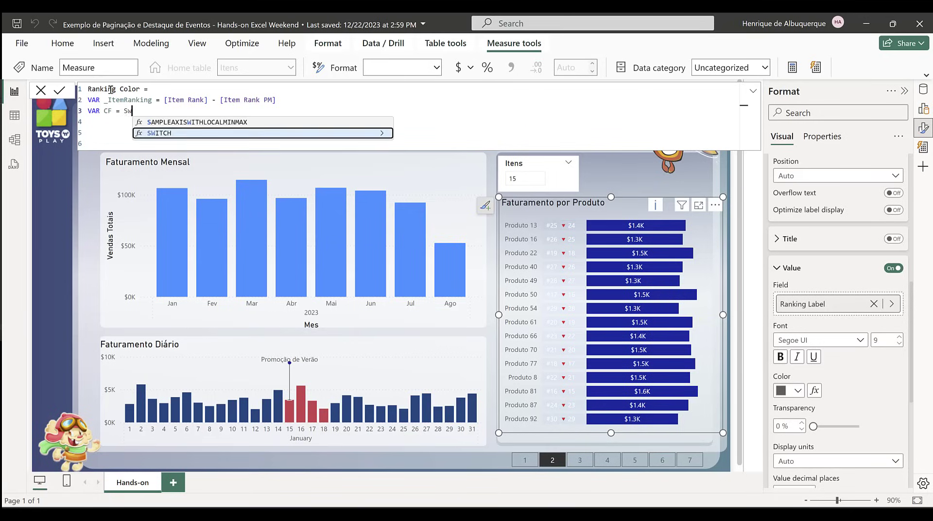
text(tru)
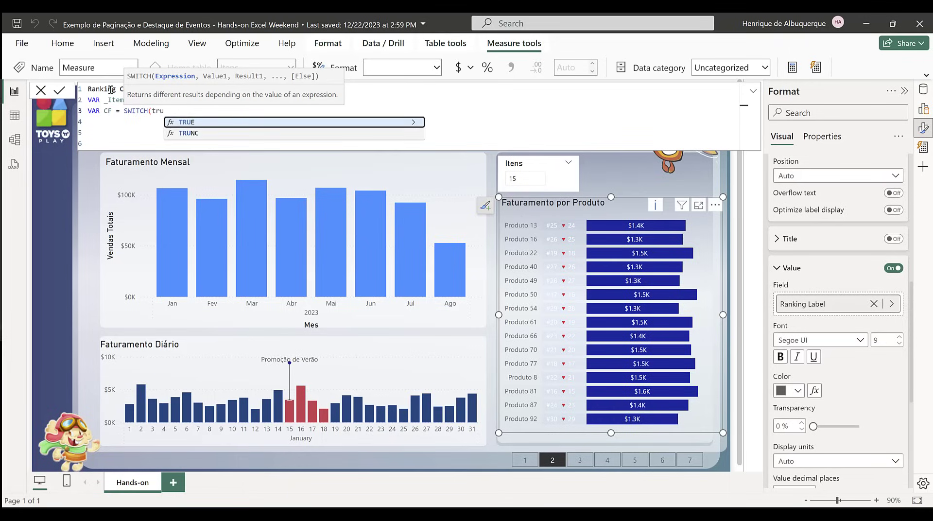
key(Tab)
text())
key(shift+Return)
key(Tab)
key(Tab)
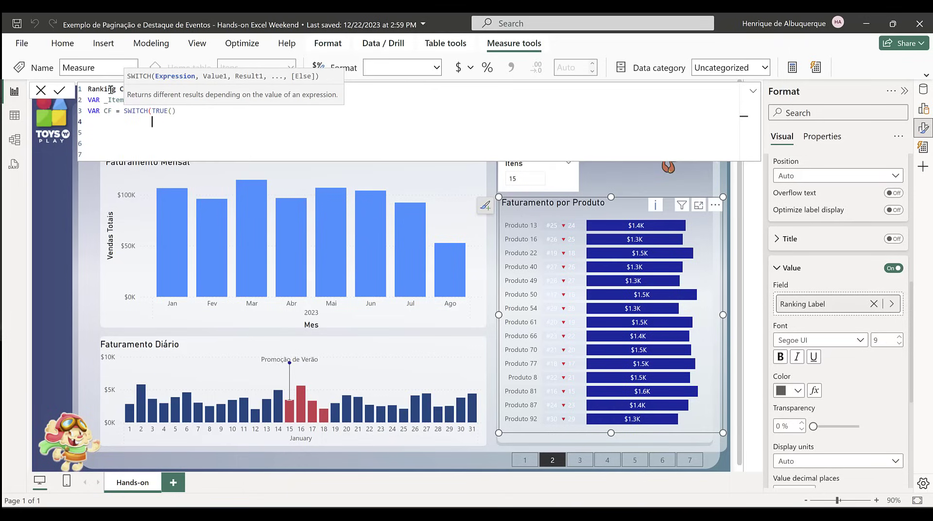
text(,)
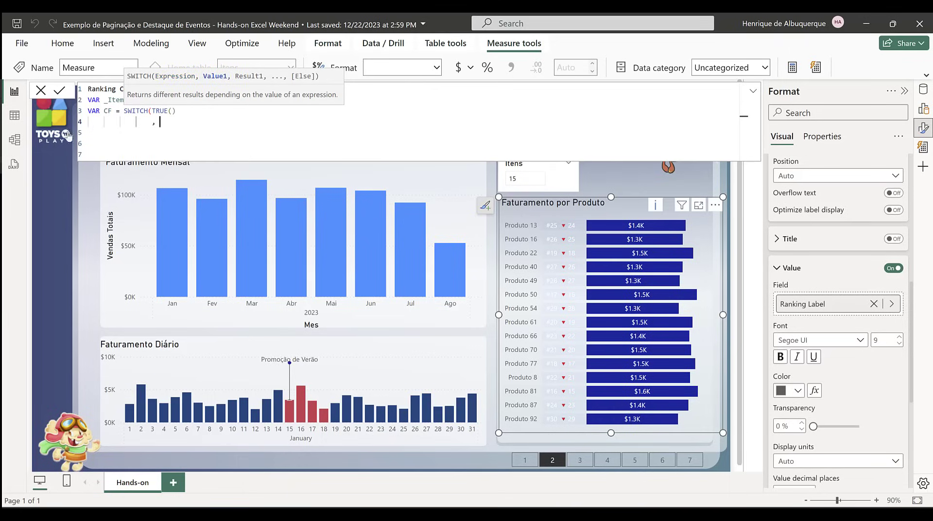
Step: Enter _ItemRanking = 0 as the first SWITCH condition, reusing the variable name
double_click(111, 100)
key(ctrl+c)
click(181, 123)
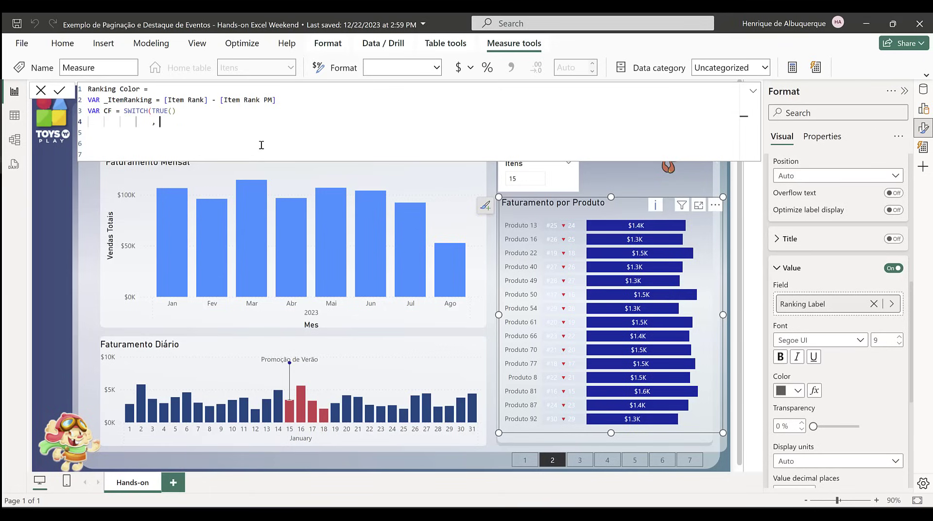
key(ctrl+v)
text(> )
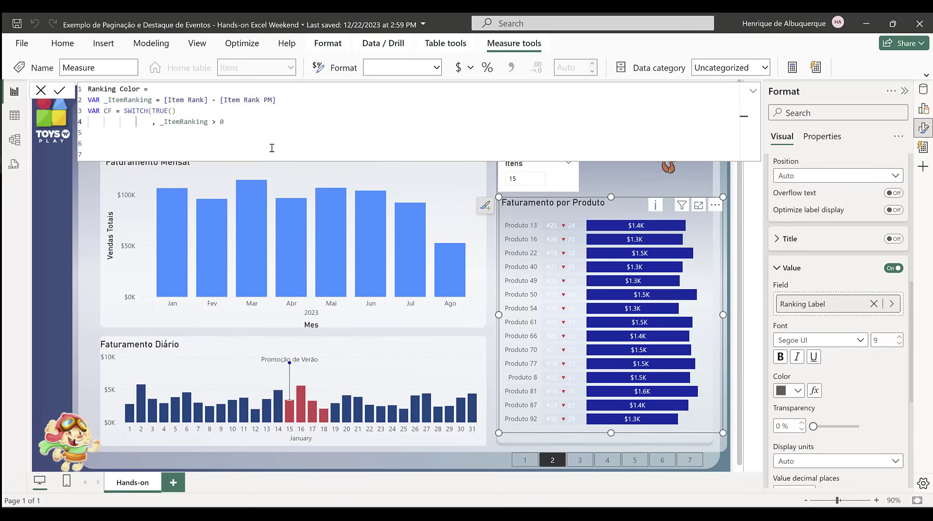
text(0,)
key(BackSpace)
key(BackSpace)
key(BackSpace)
key(BackSpace)
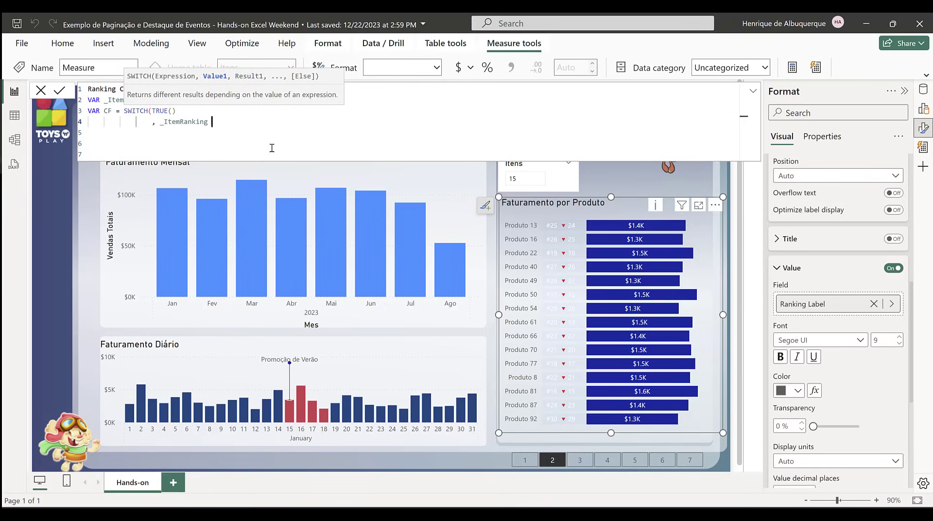
text(= 0 ,)
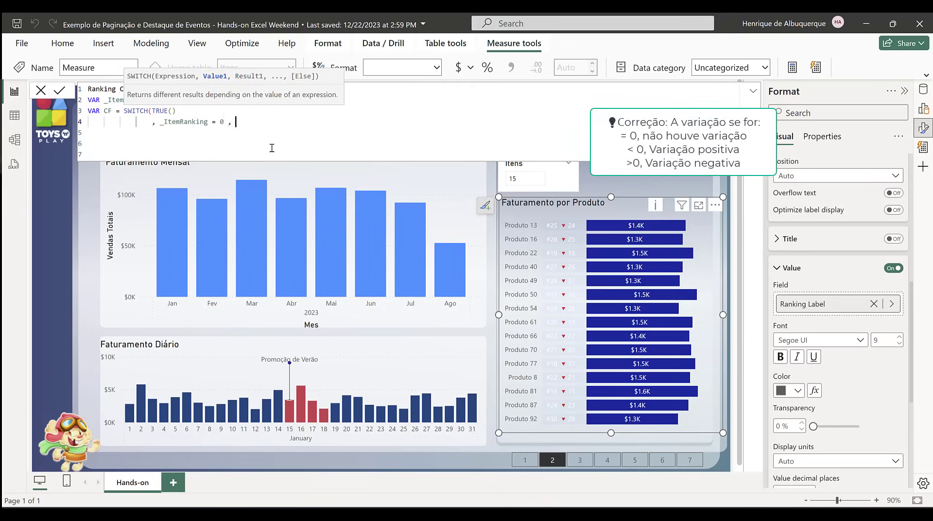
text( "Grey")
Step: Return "Grey" for the = 0 condition and start the next line
key(shift+Return)
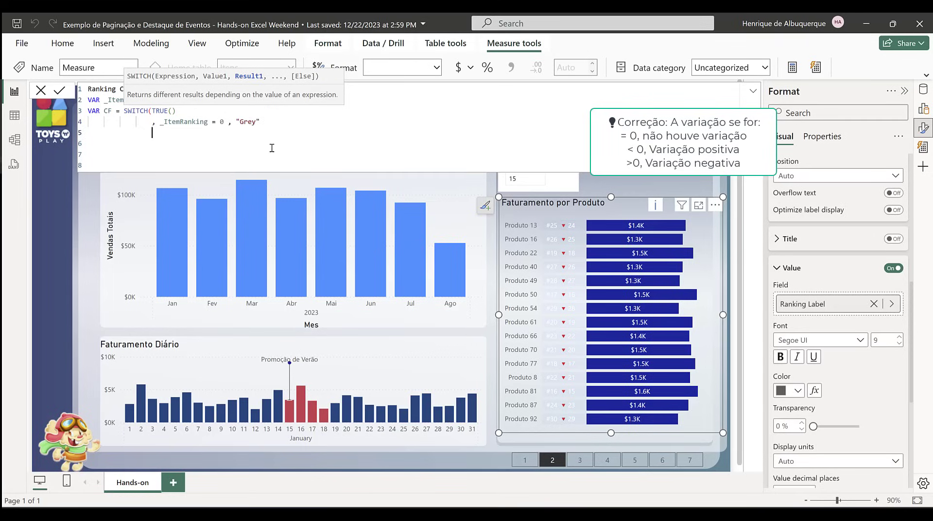
Step: Add the second SWITCH condition _ItemRanking > 0 returning "Green"
text(,_ItemRanking)
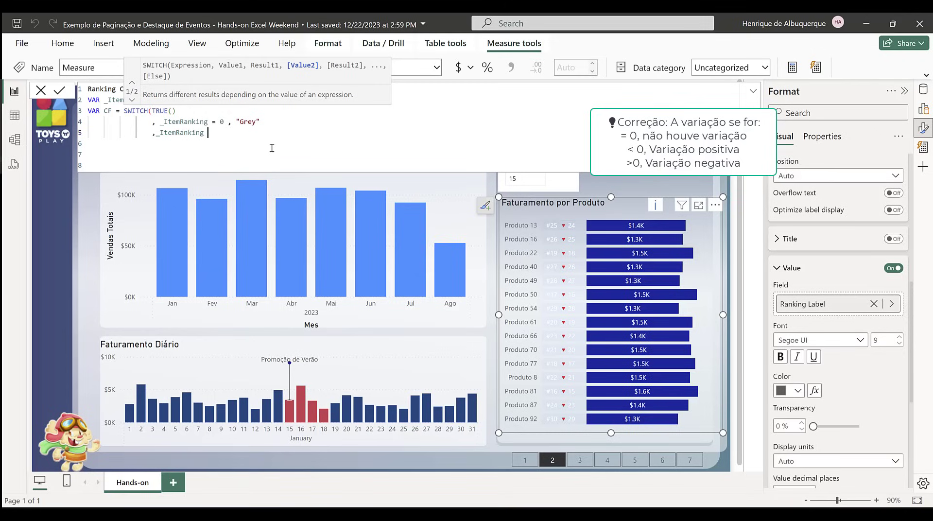
text( > 0 , "G)
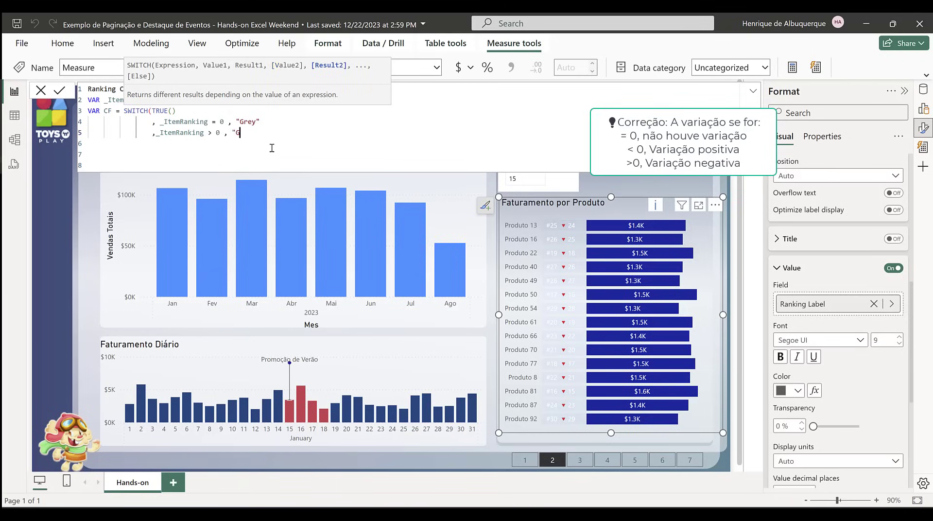
text(reen)
key(shift+Return)
Step: Add the third SWITCH condition _ItemRanking < 0 returning "Red"
text(, _ItemRanking)
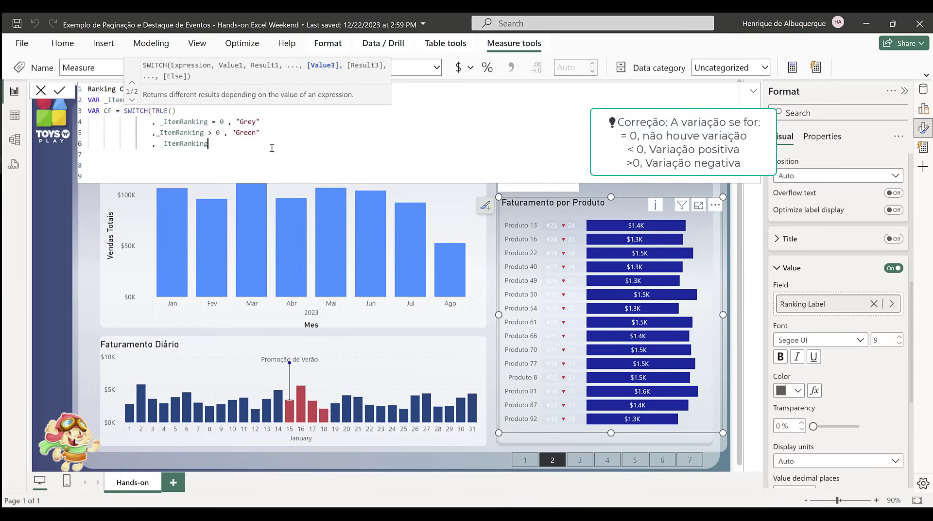
text( <0, )
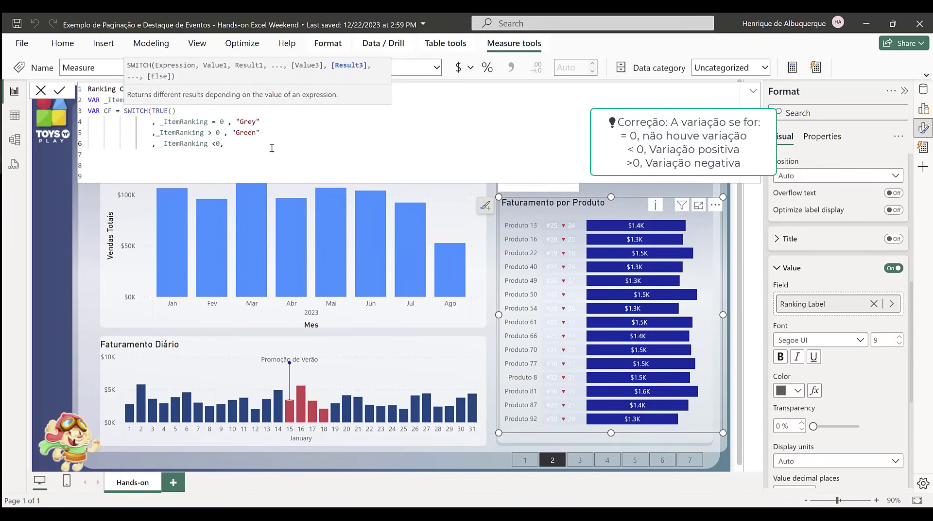
text("Red)
key(Return)
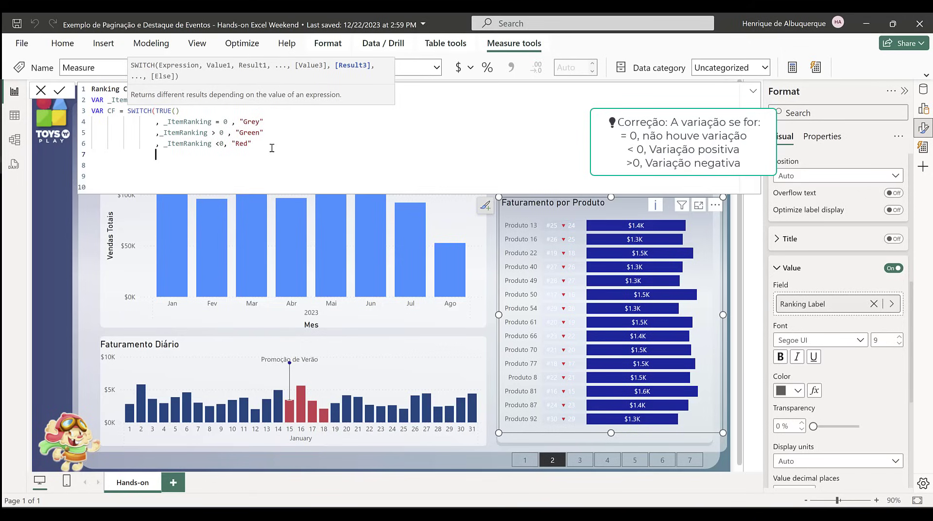
Step: Even out the spacing in the > 0 and < 0 conditions and close SWITCH with a parenthesis on its own line
click(218, 143)
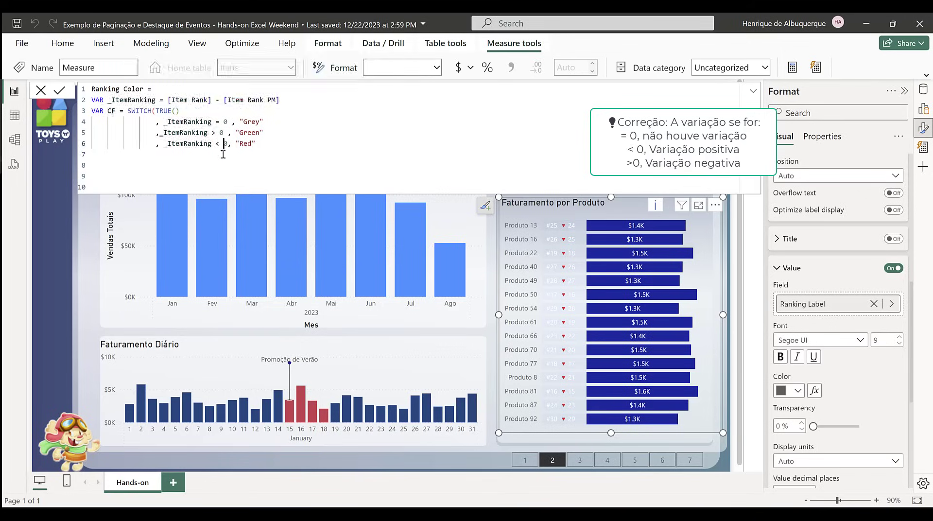
click(160, 136)
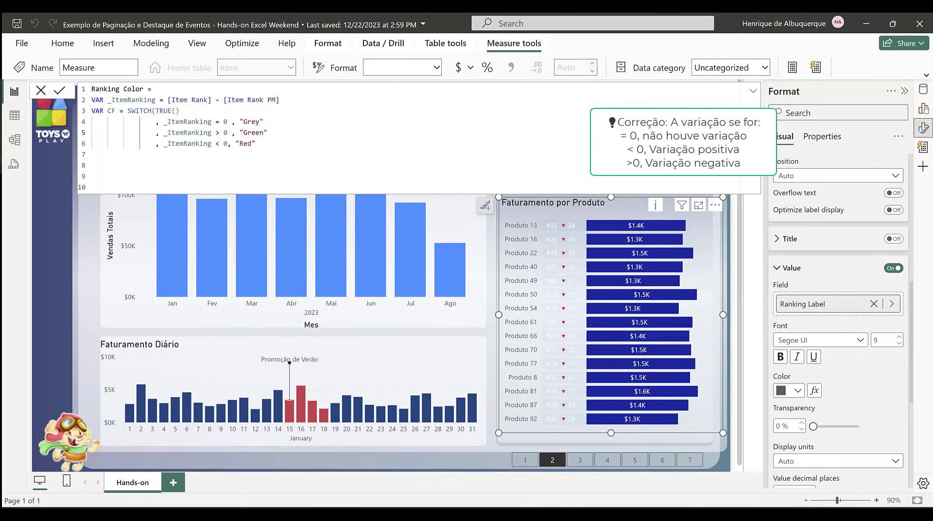
click(131, 165)
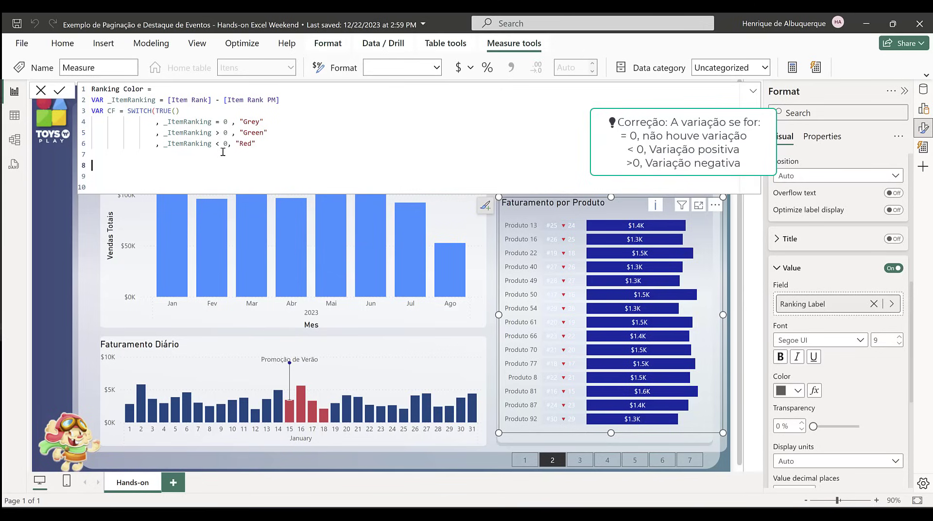
click(281, 150)
text())
click(112, 164)
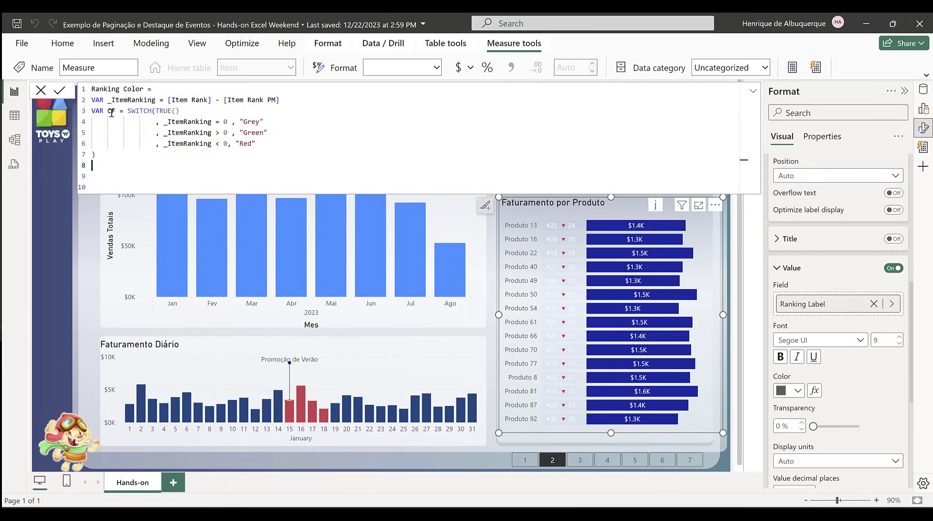
Step: Finish the measure with RETURN CF and commit it as Ranking Color
click(107, 173)
text(Return)
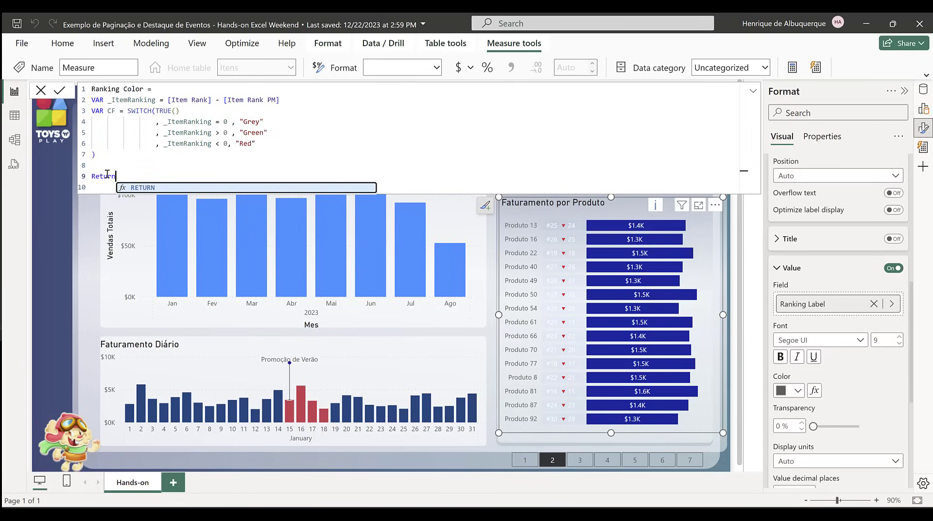
key(Tab)
text(CF)
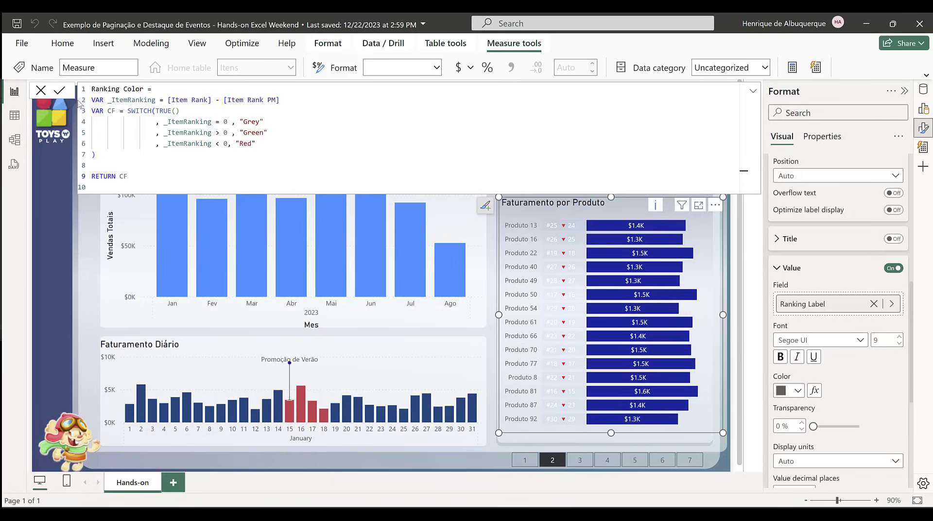
click(61, 94)
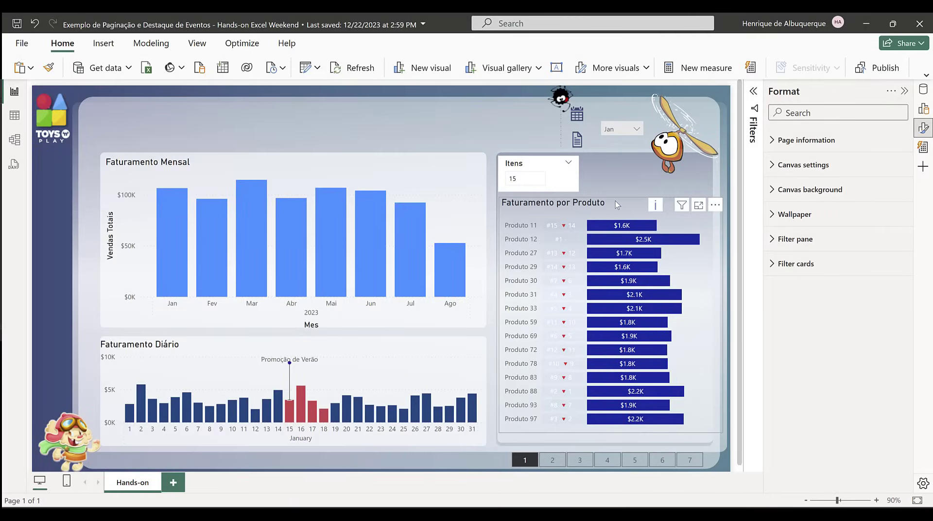
Step: Color the Dummy series' data label values in the Faturamento por Produto chart by field value, based on the Ranking Color measure
click(615, 201)
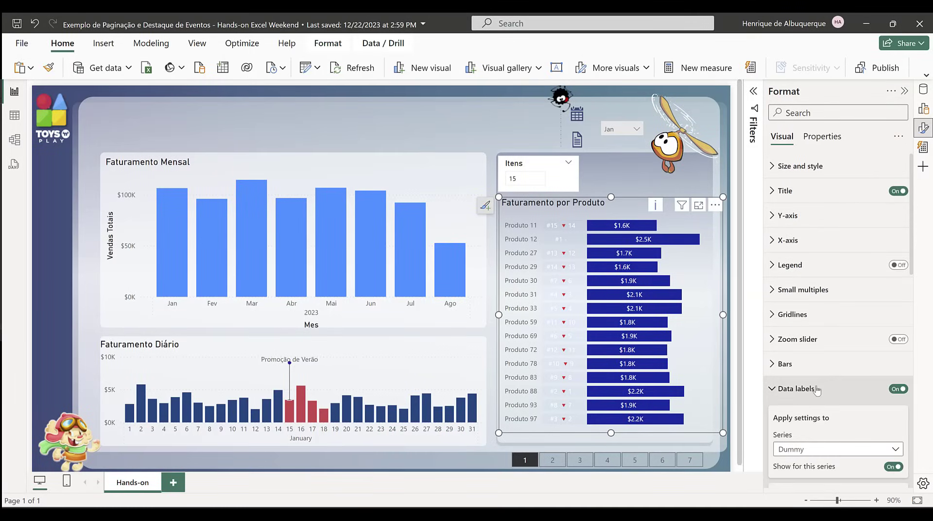
scroll(822, 376, down, 4)
scroll(826, 360, down, 3)
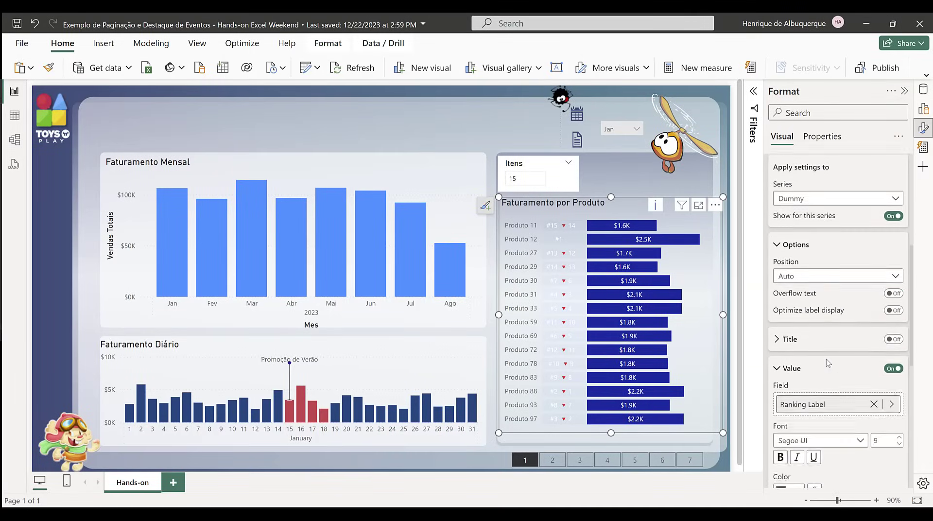
click(814, 390)
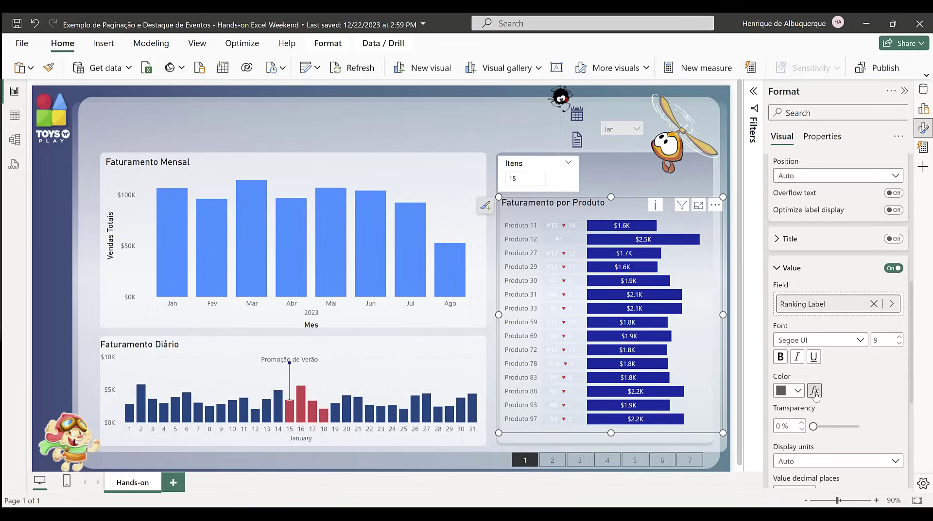
click(243, 135)
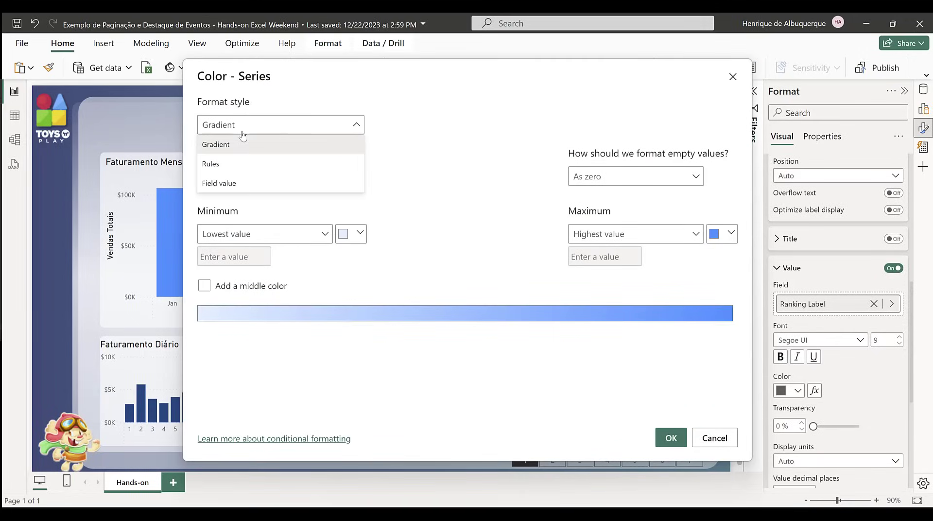
click(225, 183)
click(246, 176)
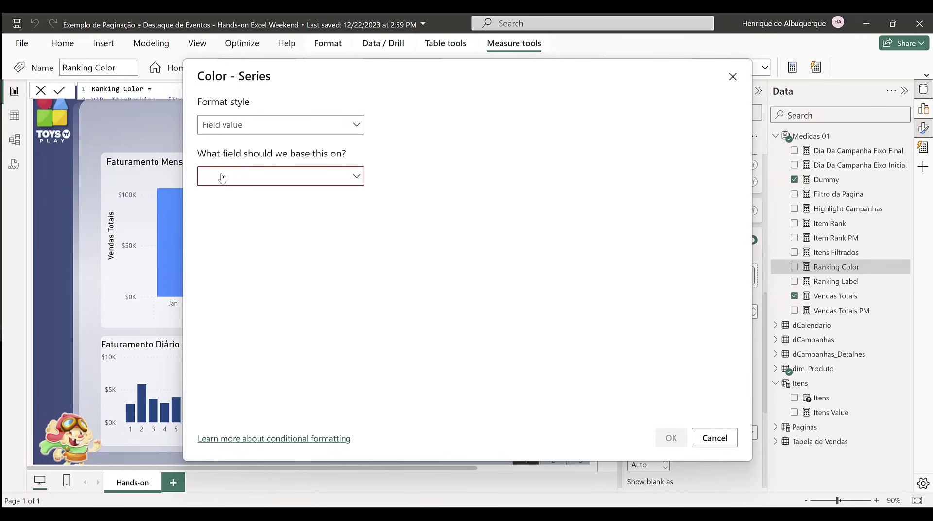
click(243, 177)
text(ra)
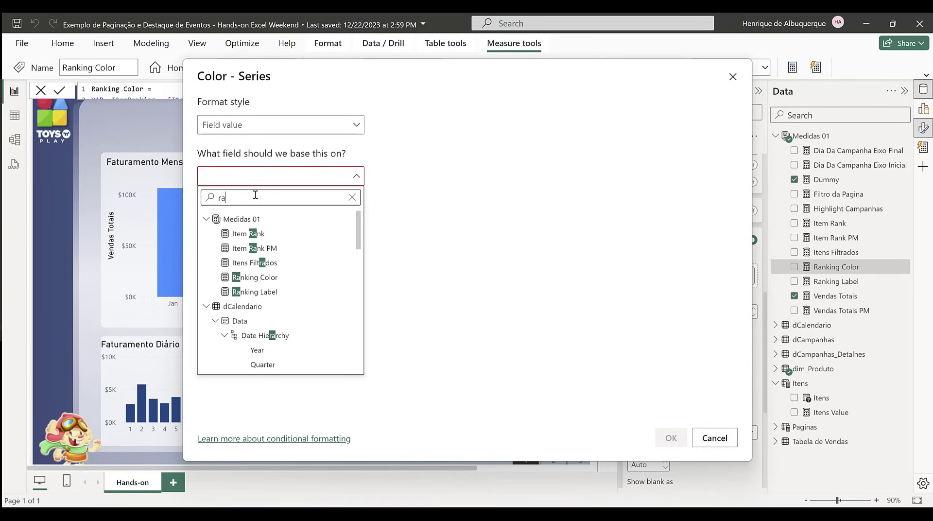
click(273, 278)
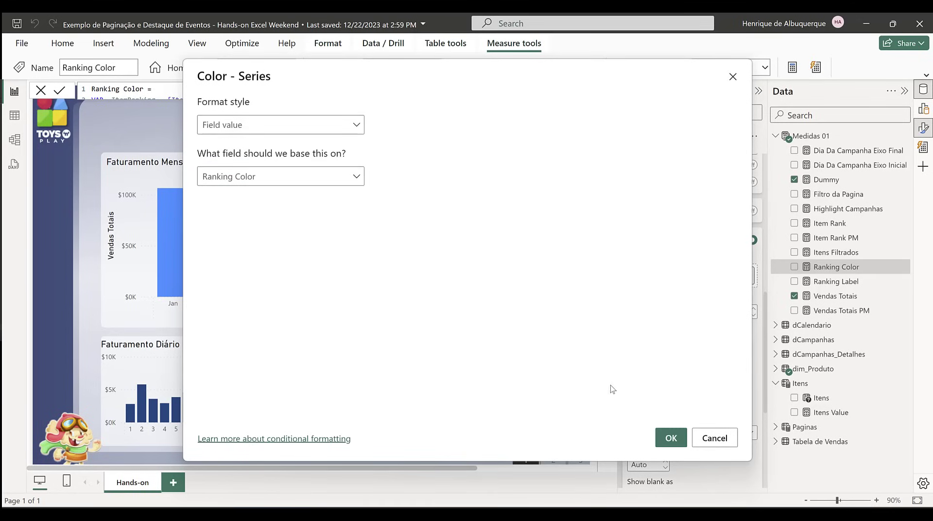
click(669, 438)
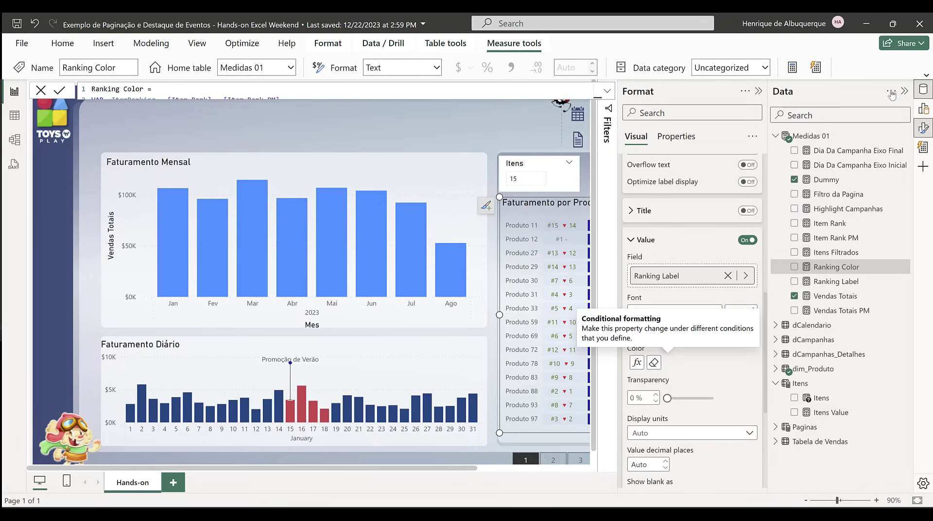
click(796, 96)
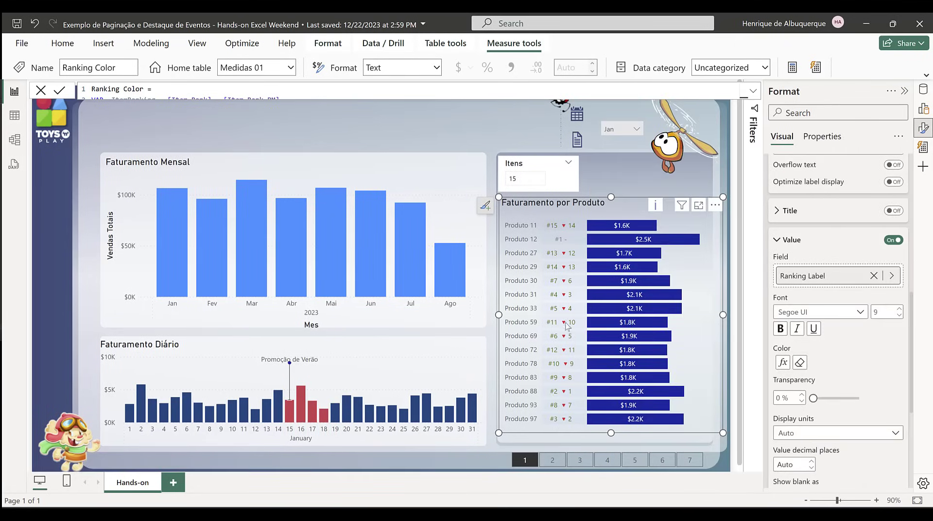
Step: Check the ranking label colors for Jun and Jul, switching between product pages 1 and 2
click(633, 131)
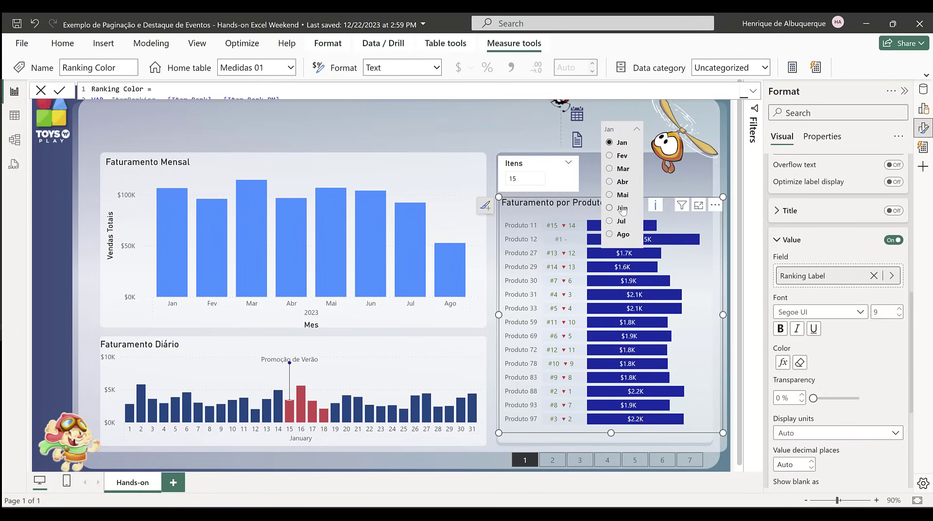
click(623, 208)
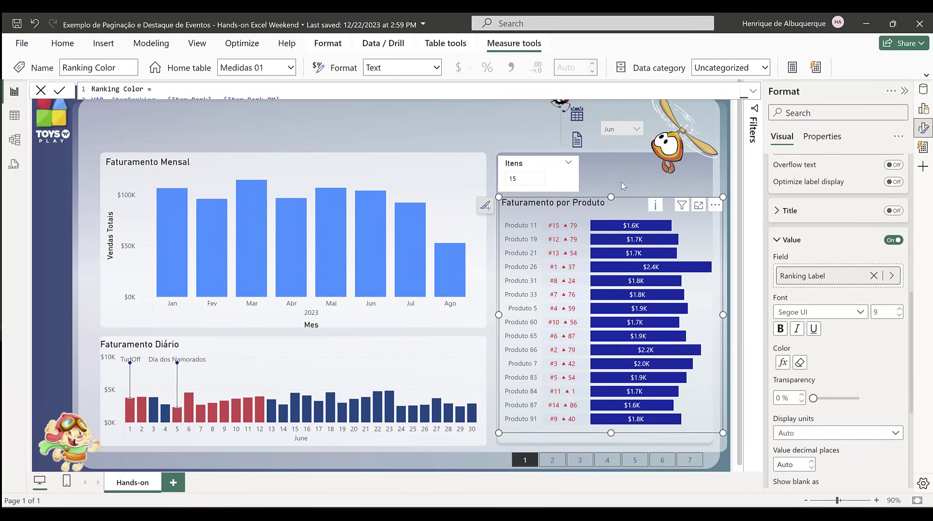
click(561, 465)
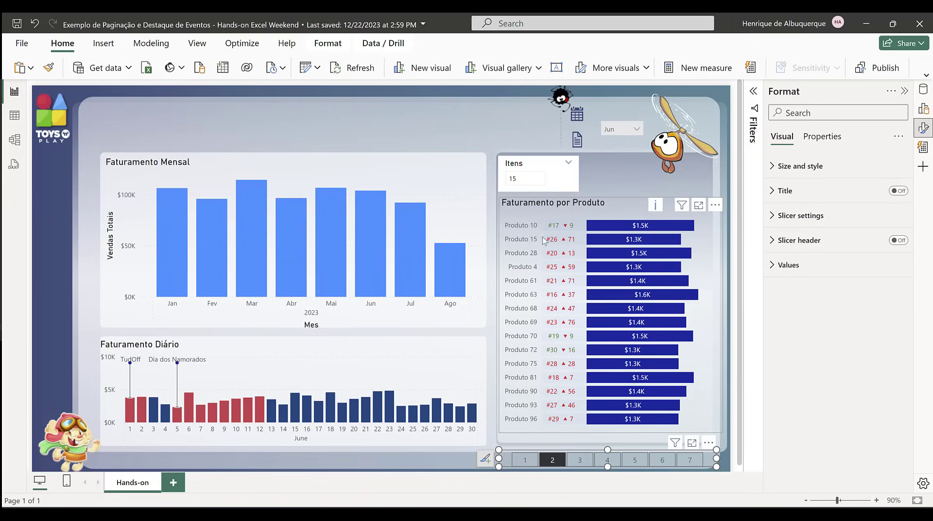
click(636, 128)
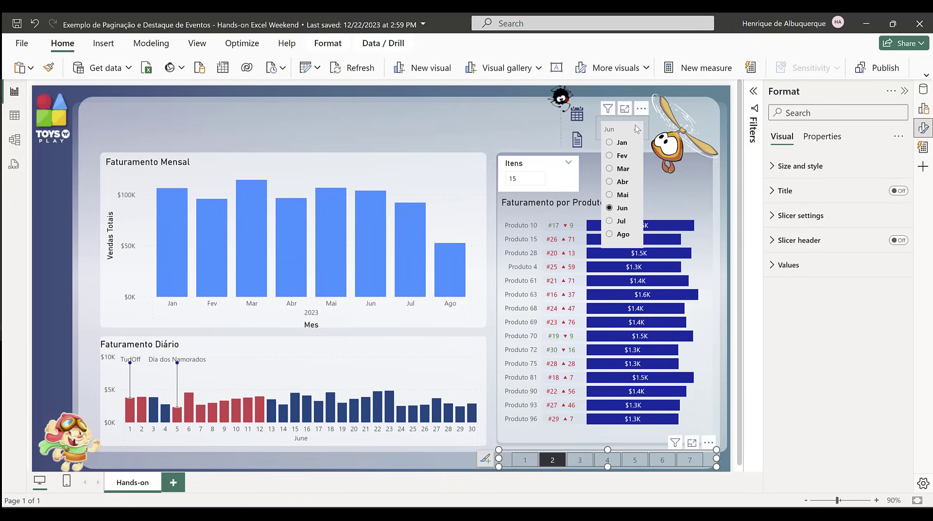
click(620, 221)
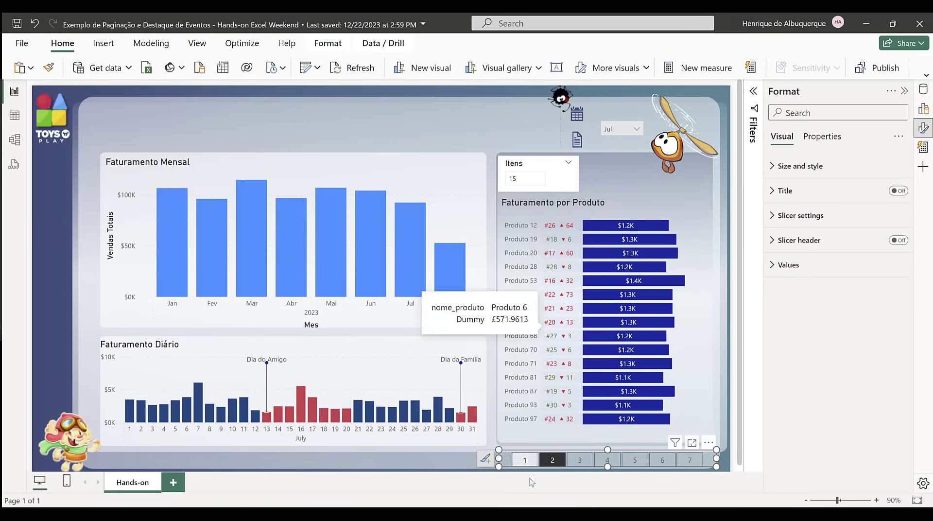
click(526, 459)
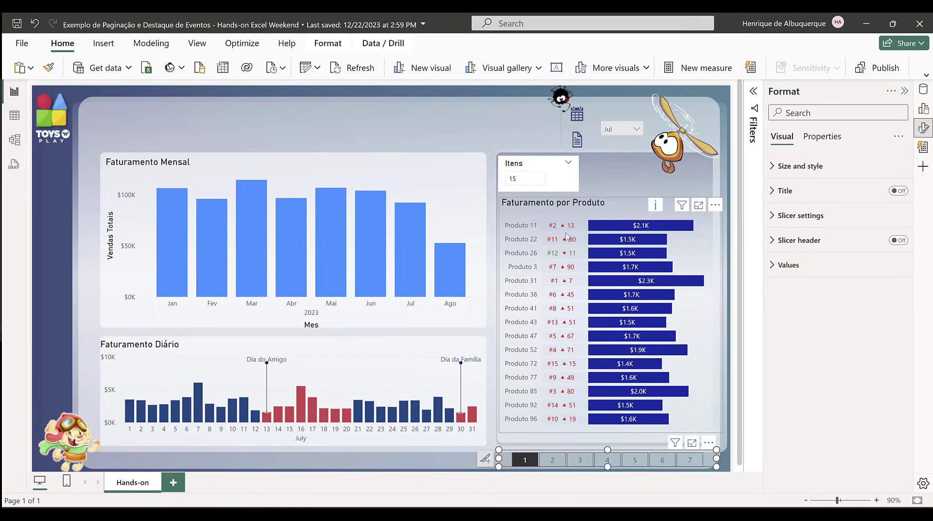
click(552, 460)
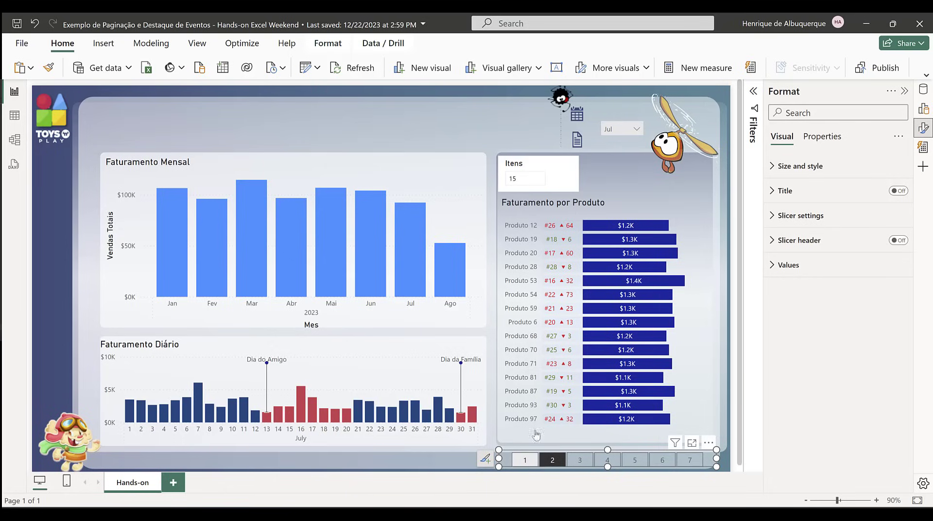
Step: Set the Itens slicer to 10, show product page 1 and go through the month filter
double_click(530, 178)
text(10)
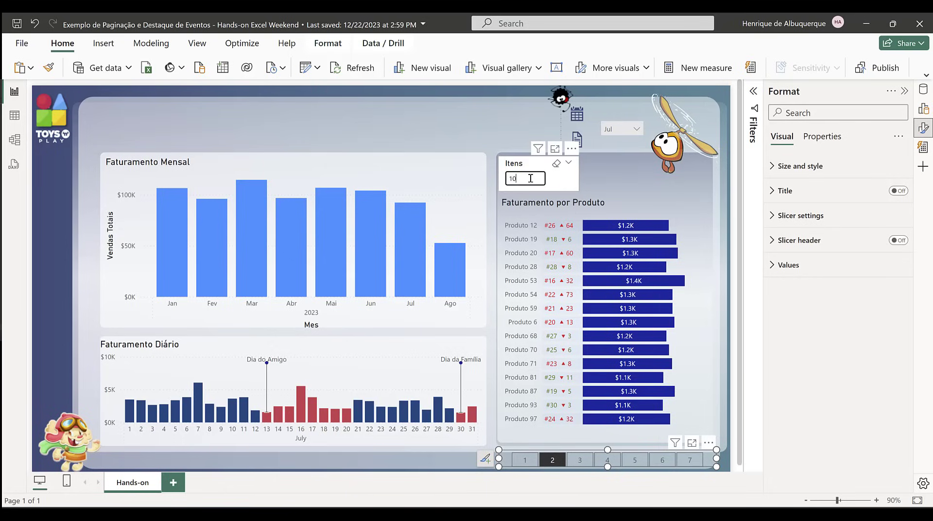
key(Return)
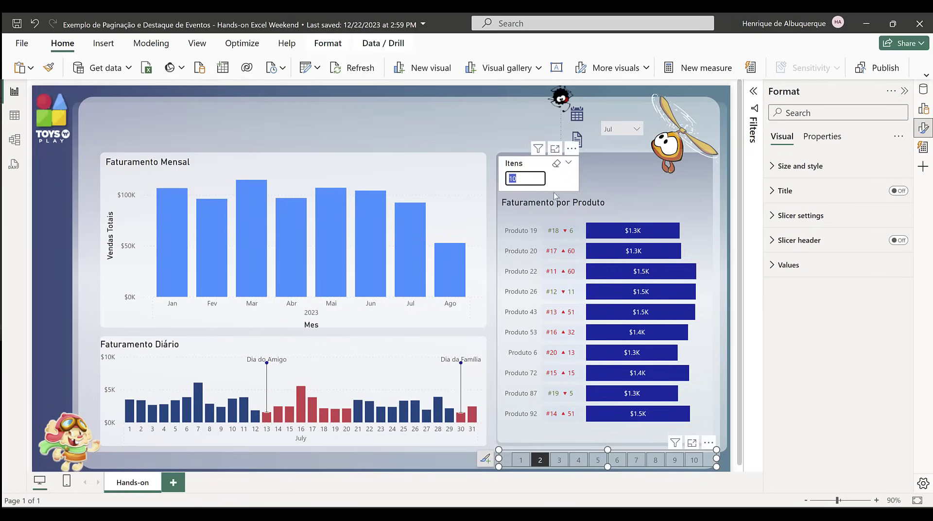
click(520, 460)
click(637, 131)
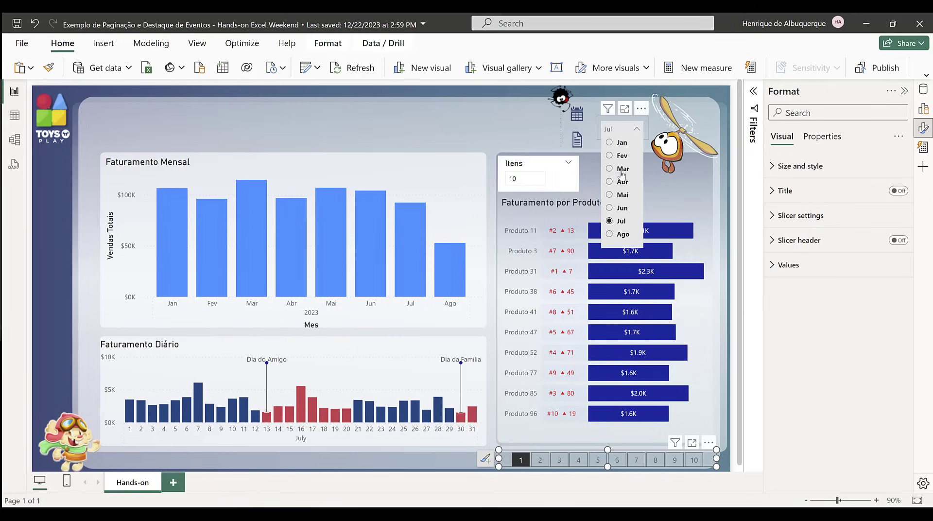
click(625, 242)
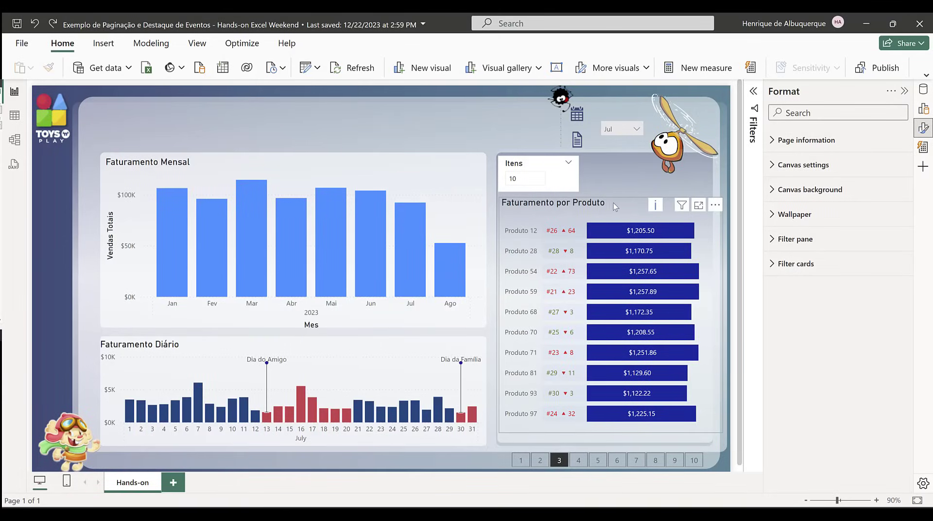
Step: Sort the Faturamento por Produto chart by Vendas Totais and return to product page 1
click(714, 206)
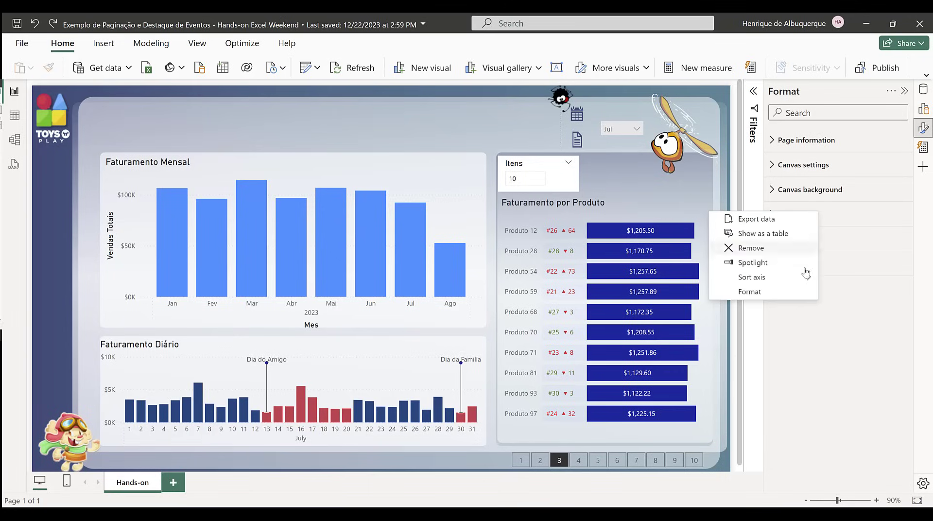
mouse_move(772, 280)
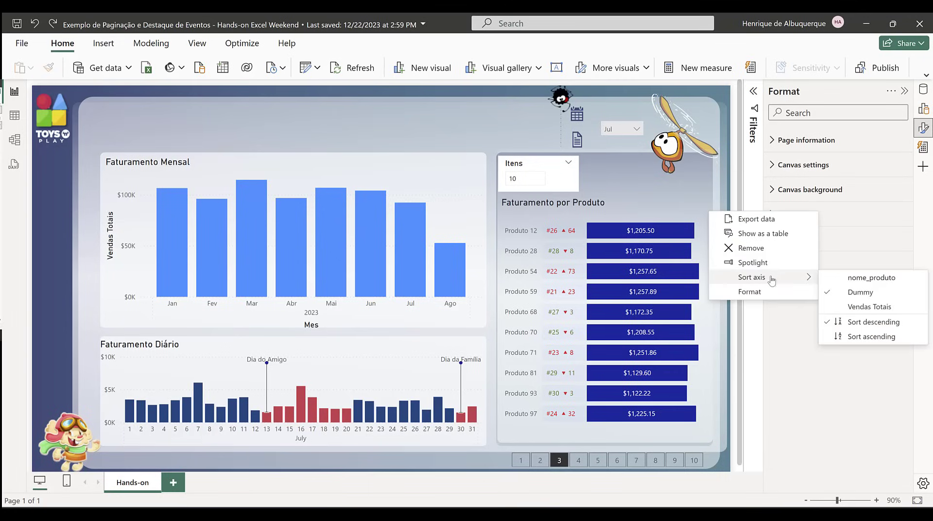
click(862, 307)
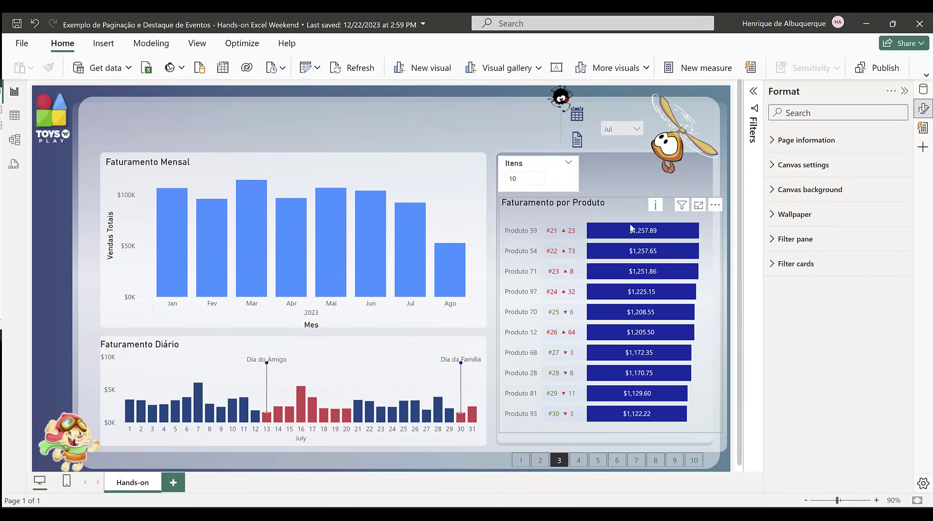
click(521, 460)
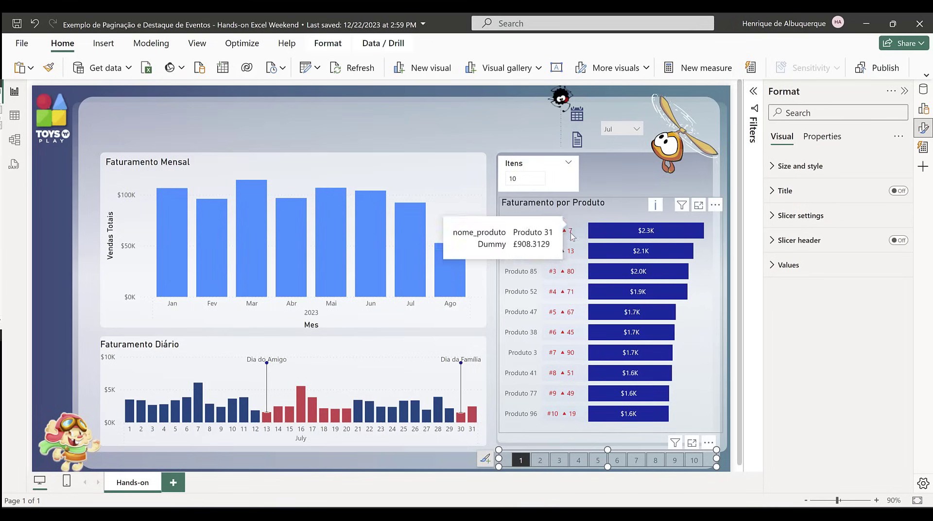
Step: Swap the comparisons in the Ranking Color measure so < 0 returns "Green" and > 0 returns "Red", and check product page 2
click(922, 90)
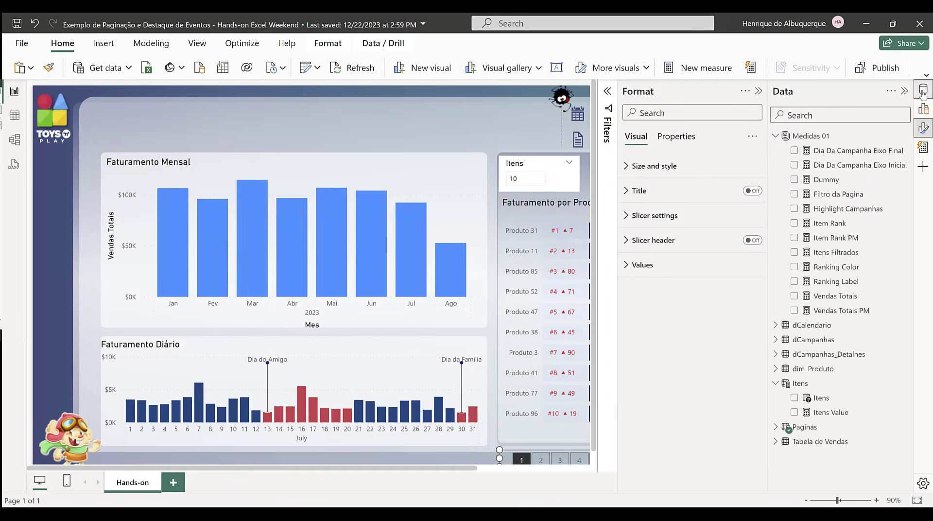
click(843, 271)
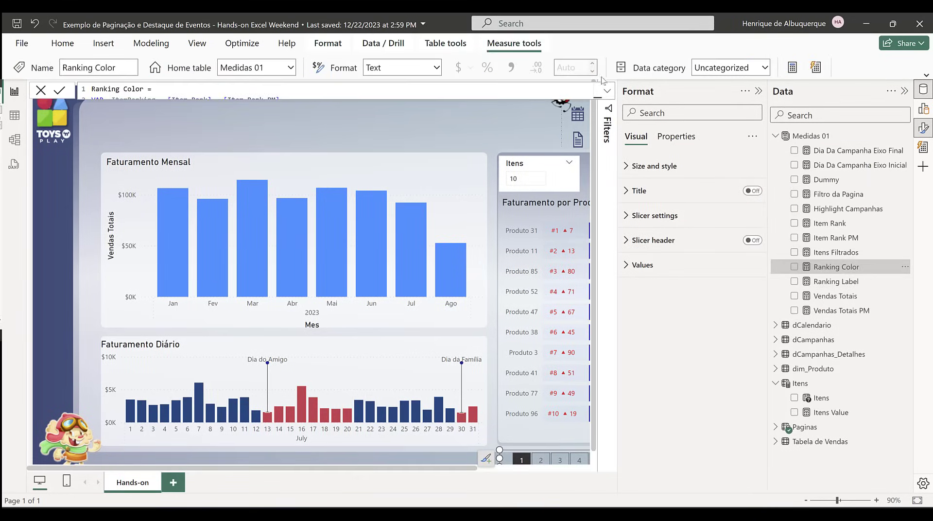
click(609, 92)
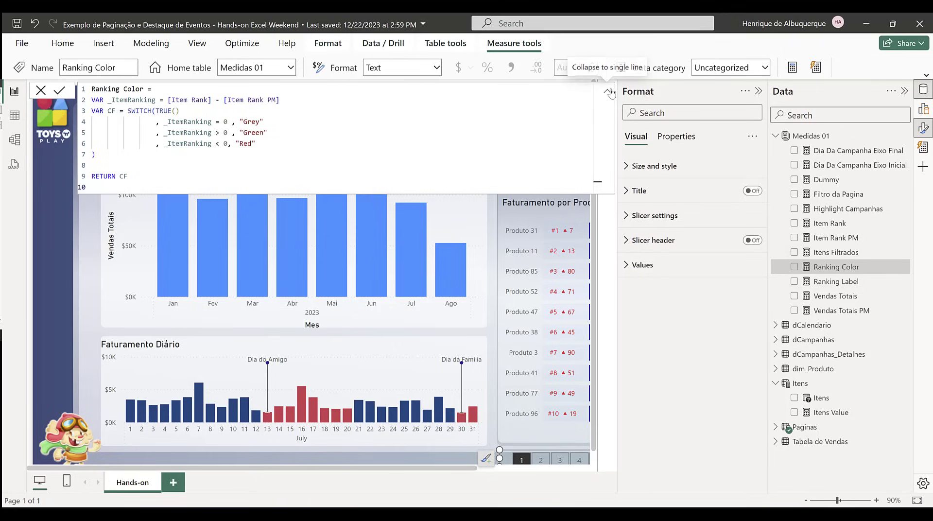
click(219, 132)
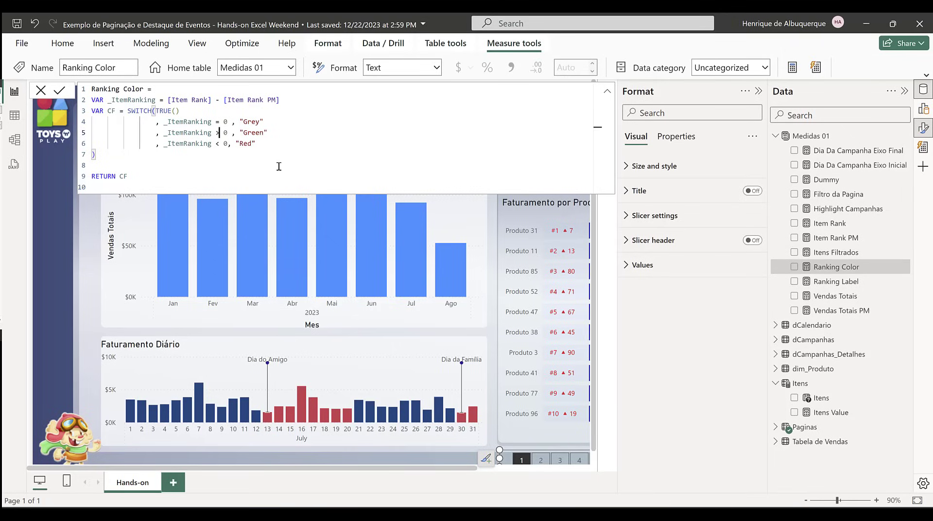
key(BackSpace)
text(<)
click(219, 143)
key(BackSpace)
text(>)
click(604, 275)
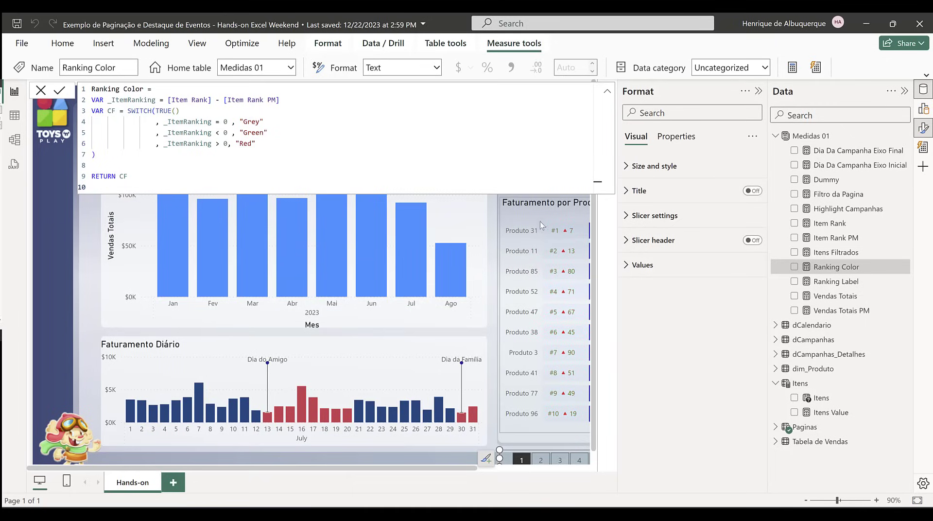
click(607, 91)
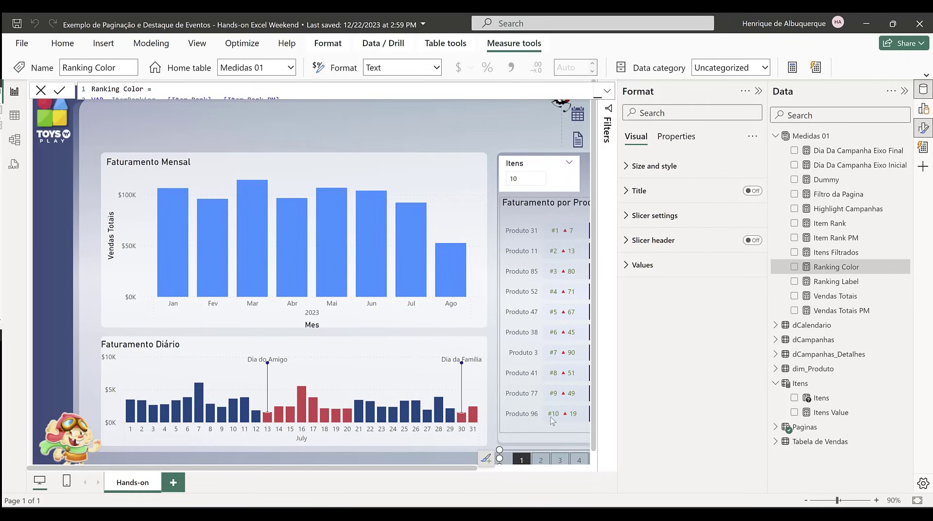
click(541, 460)
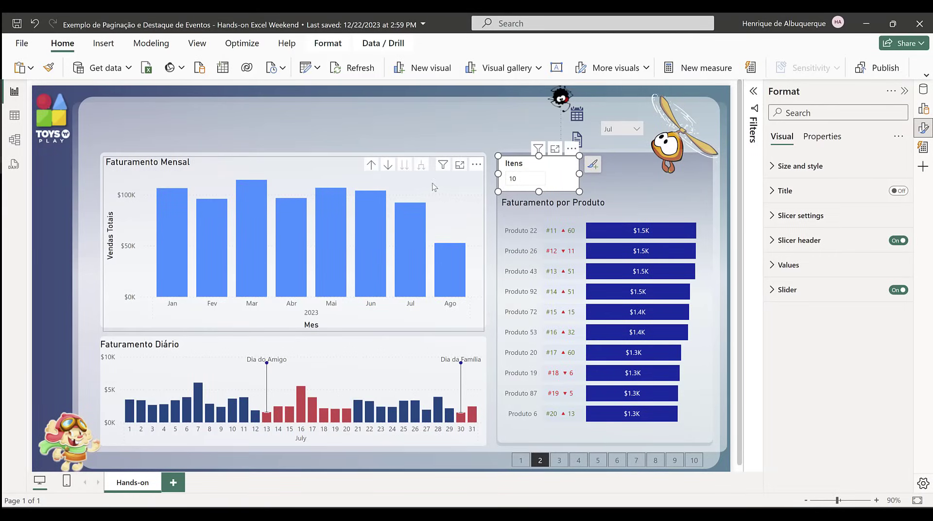
Step: Shorten the Faturamento Mensal chart by raising its lower edge slightly inside its background card
click(212, 162)
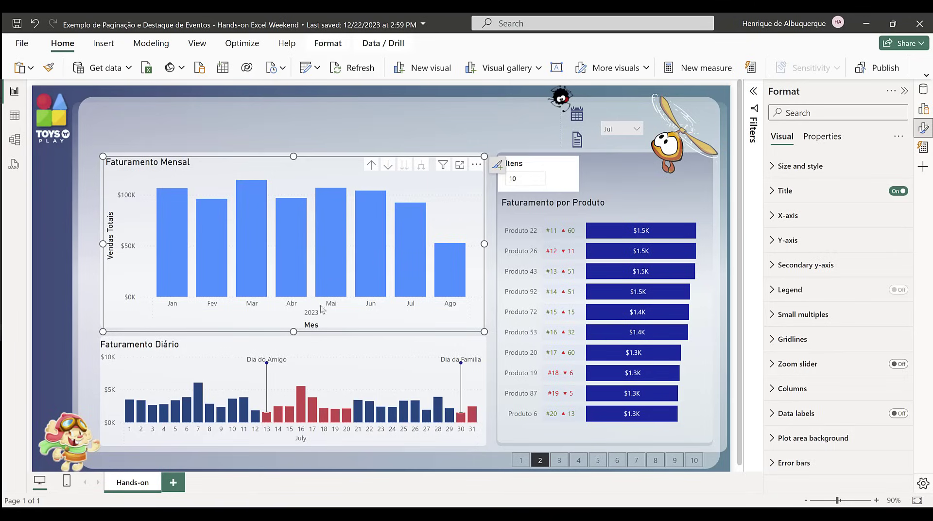
drag(294, 332, 294, 308)
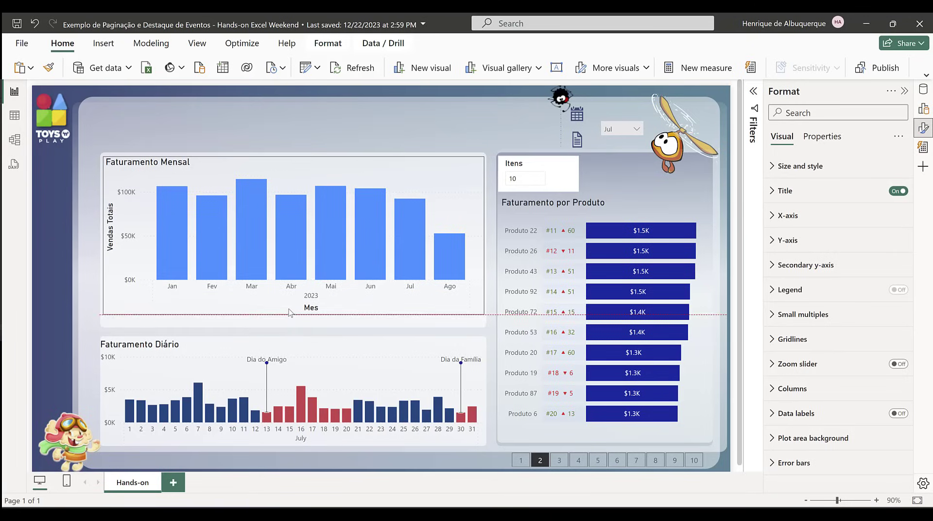
Step: Turn off the Itens slicer's background and select the Faturamento Mensal chart
click(524, 164)
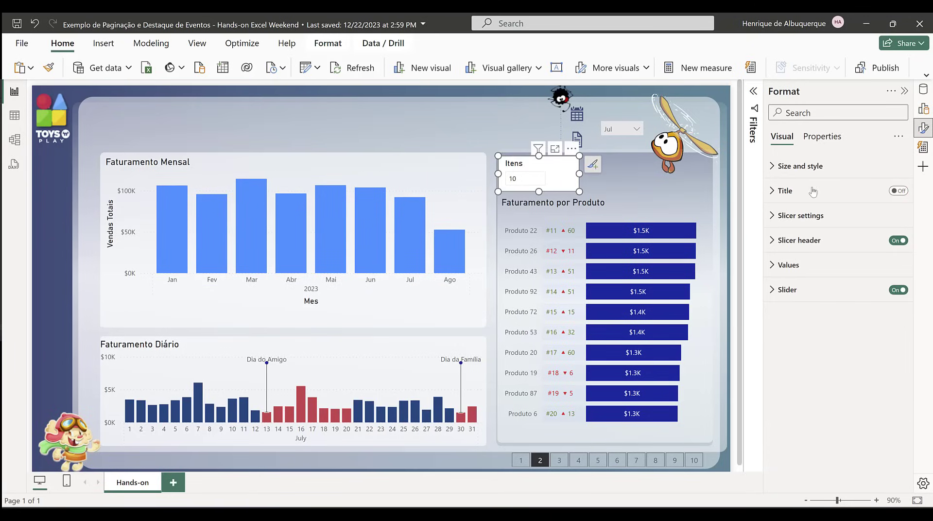
click(830, 118)
text(ba)
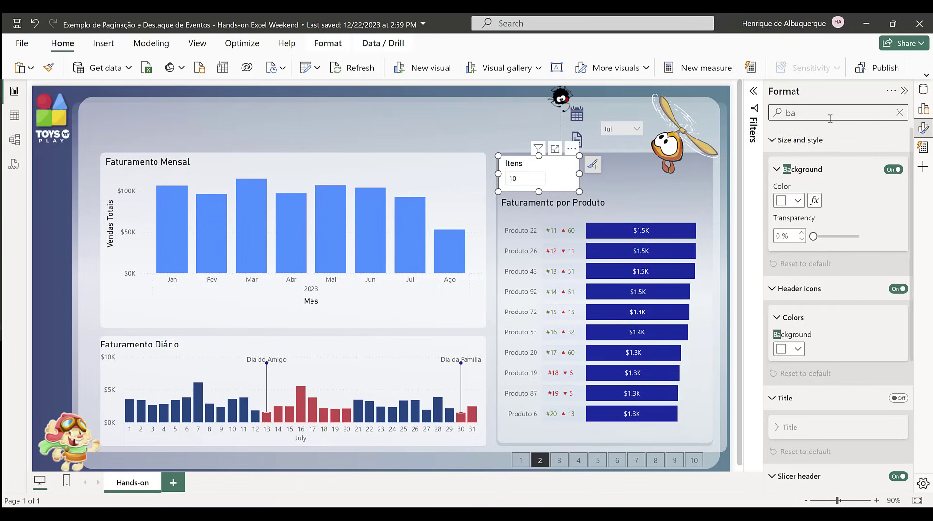
click(893, 169)
click(451, 140)
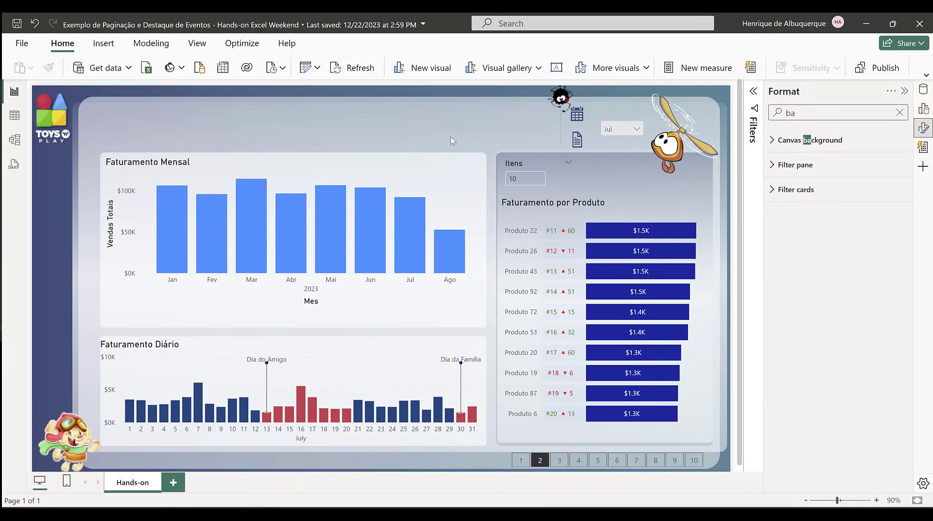
click(268, 158)
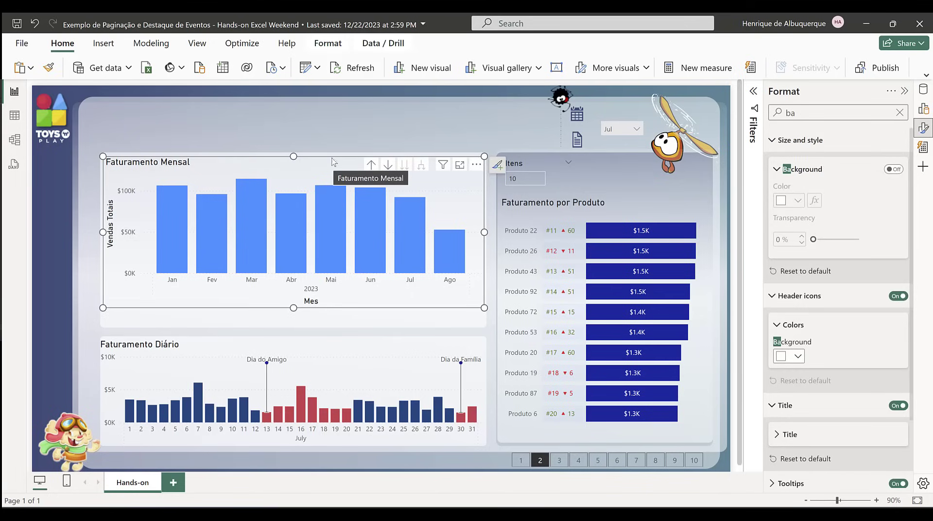
Step: Create a new calculated table named AuxCalendar and add blank lines for its DAX definition
click(905, 91)
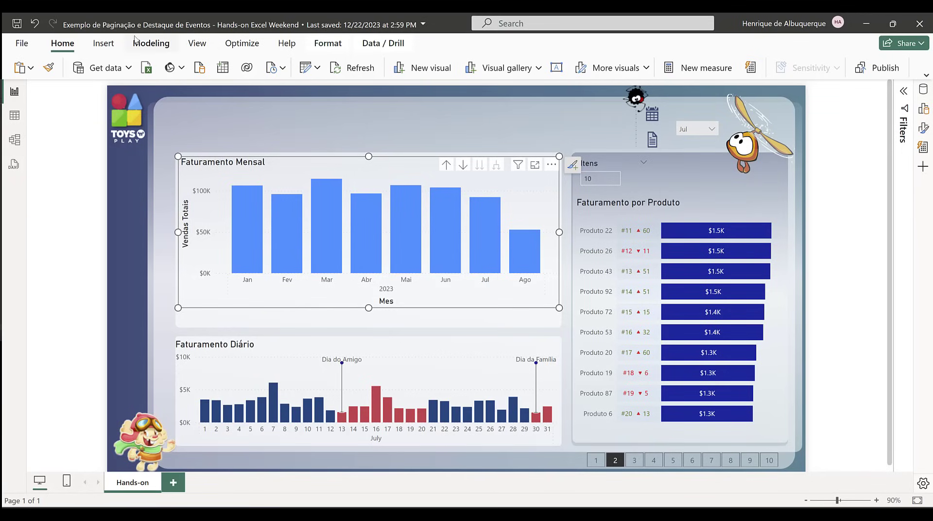
click(152, 45)
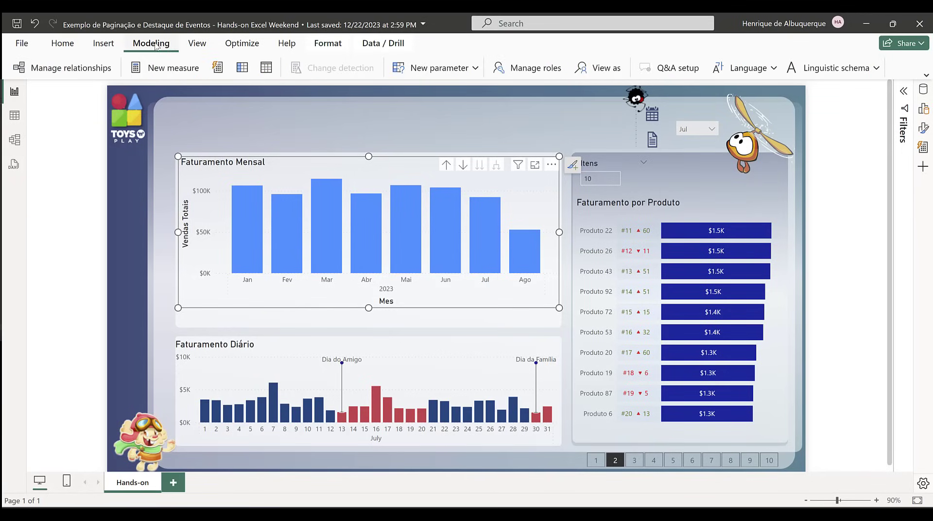
click(926, 75)
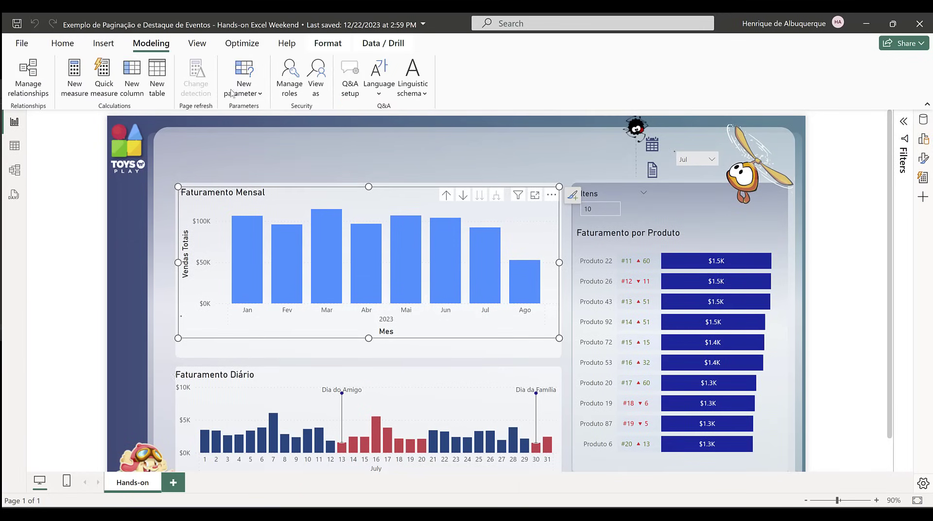
click(289, 91)
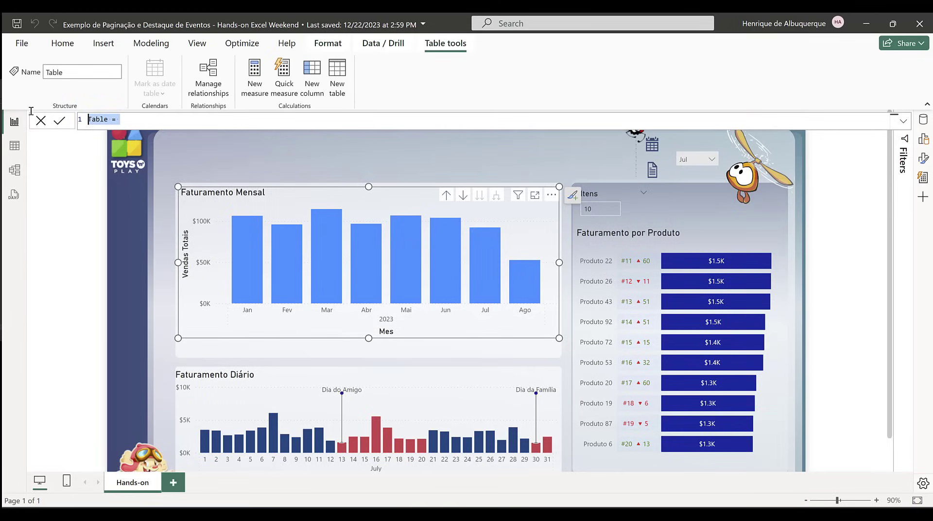
text(AuxCalendar)
key(shift+Return)
key(shift+Return)
key(shift+Return)
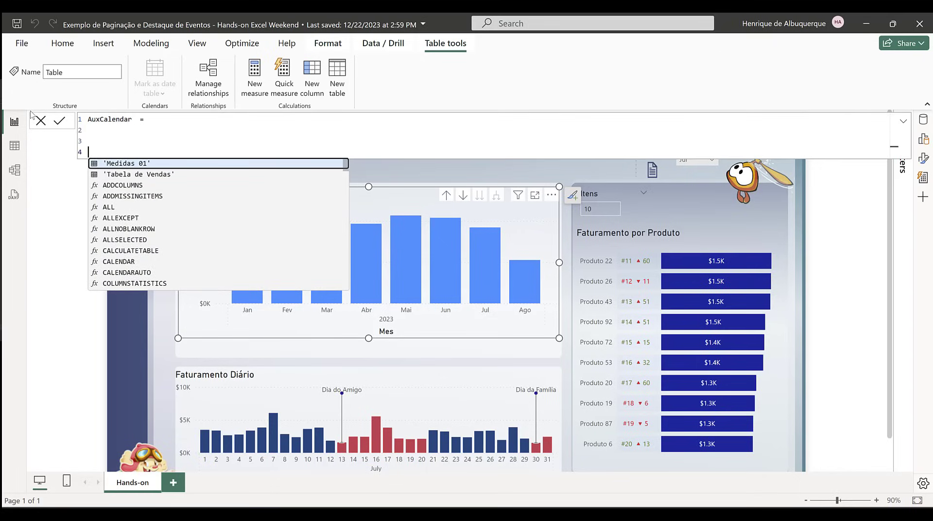
Step: In the AuxCalendar formula, define the variable MinYear as YEAR(MIN('Tabela de Vendas'[data_venda]))
key(Left)
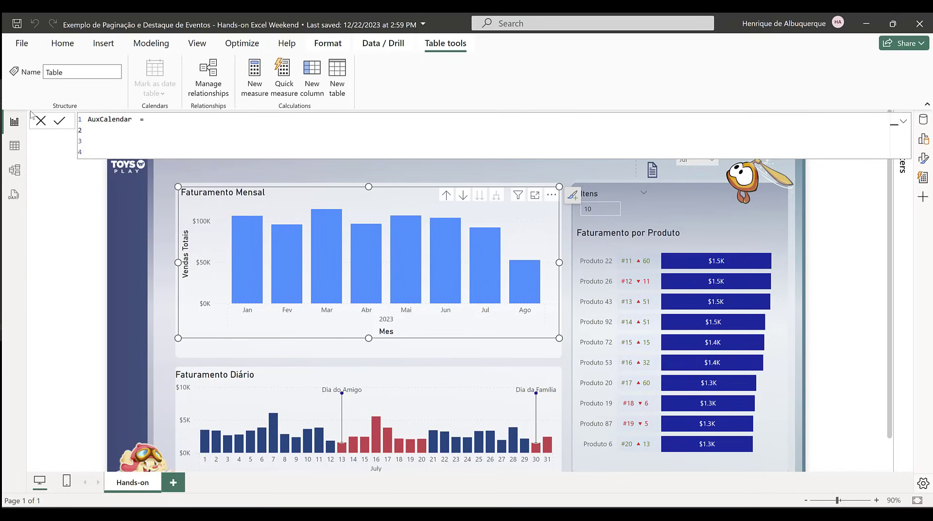
text(VAR)
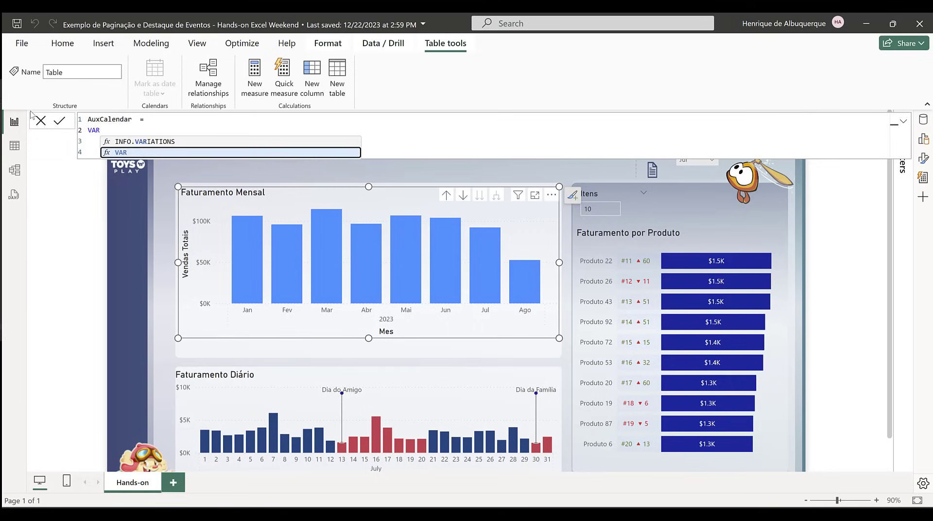
text( MinYear =)
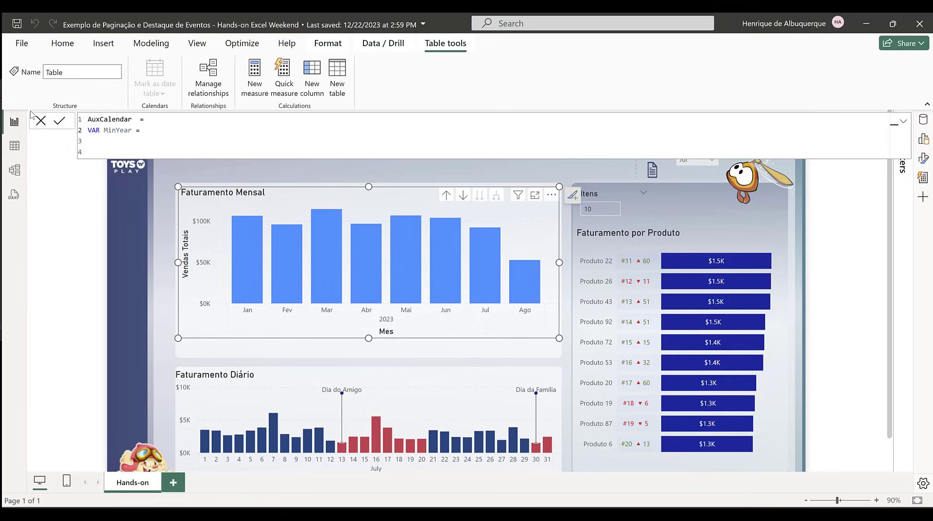
text( YEAR()
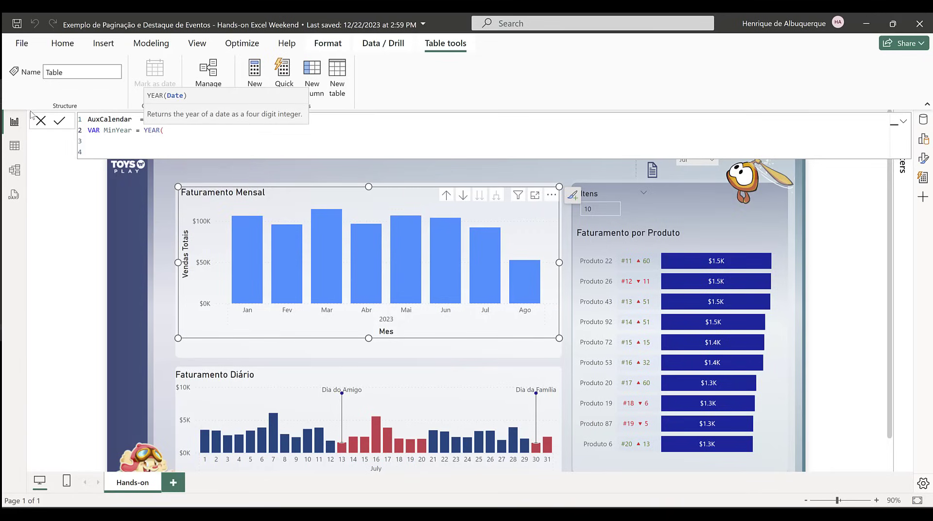
text(MIN()
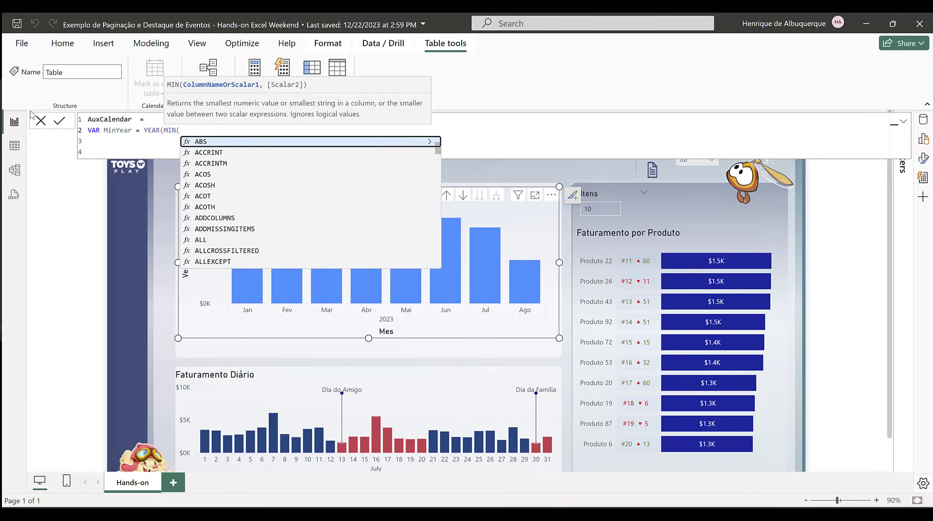
text(tab)
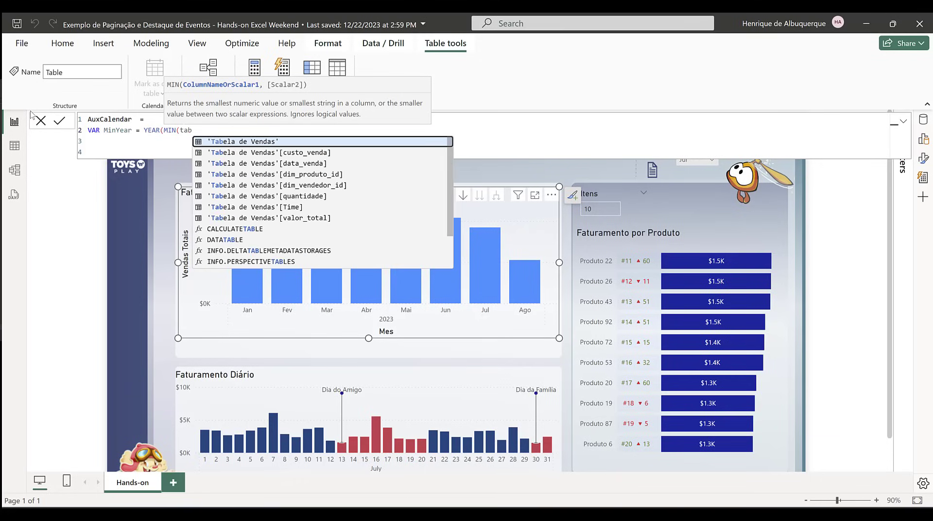
key(Down)
key(Down)
key(Down)
key(Up)
key(Tab)
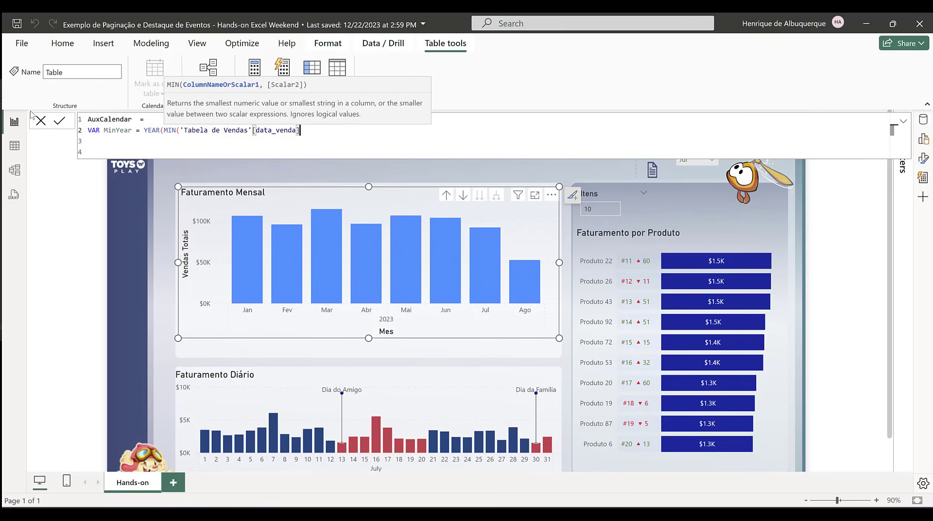
text()))
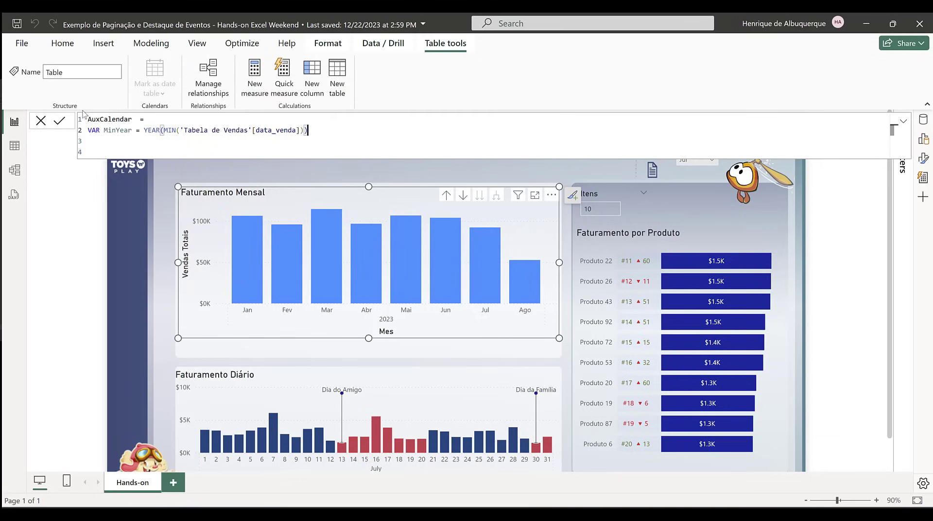
Step: Duplicate the MinYear line and change the copy to MaxYear = YEAR(MAX('Tabela de Vendas'[data_venda]))
drag(319, 131, 106, 150)
key(Return)
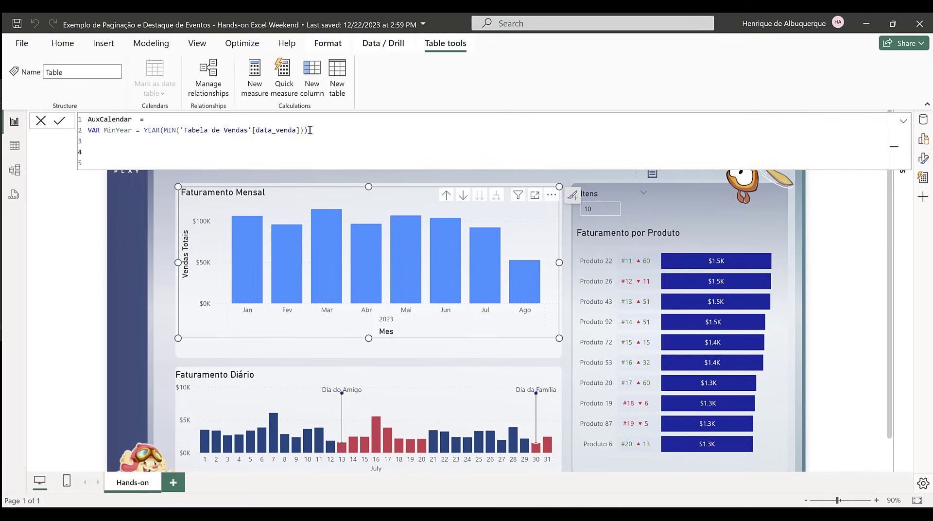
drag(310, 130, 86, 130)
key(ctrl+c)
click(97, 142)
key(ctrl+v)
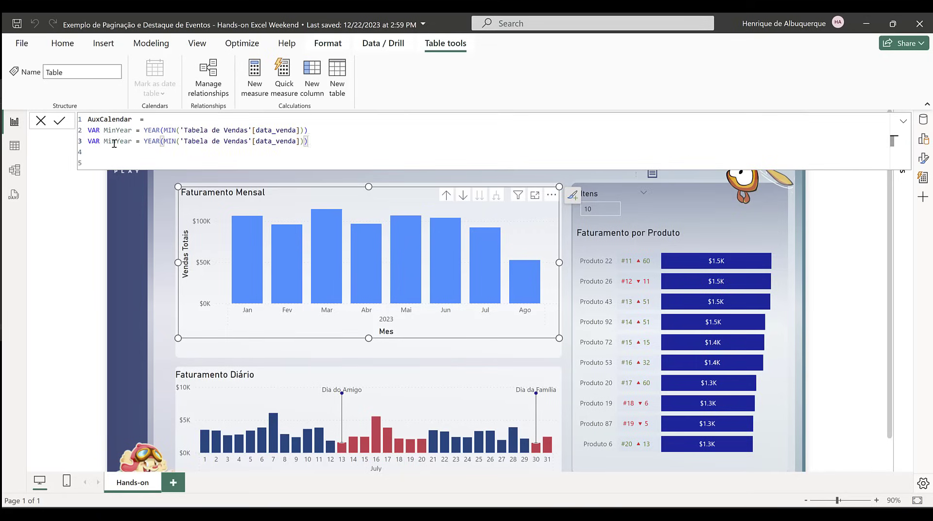
click(112, 141)
key(BackSpace)
text(ax)
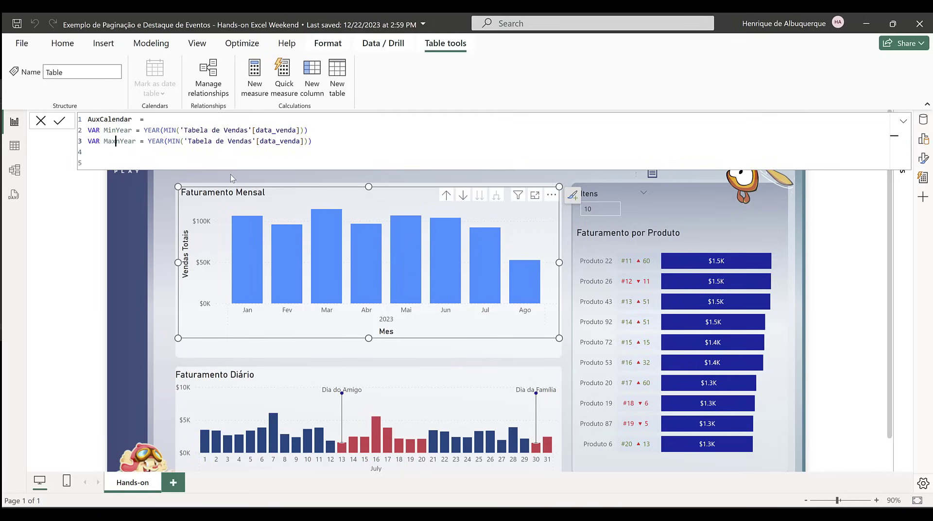
key(Delete)
double_click(171, 141)
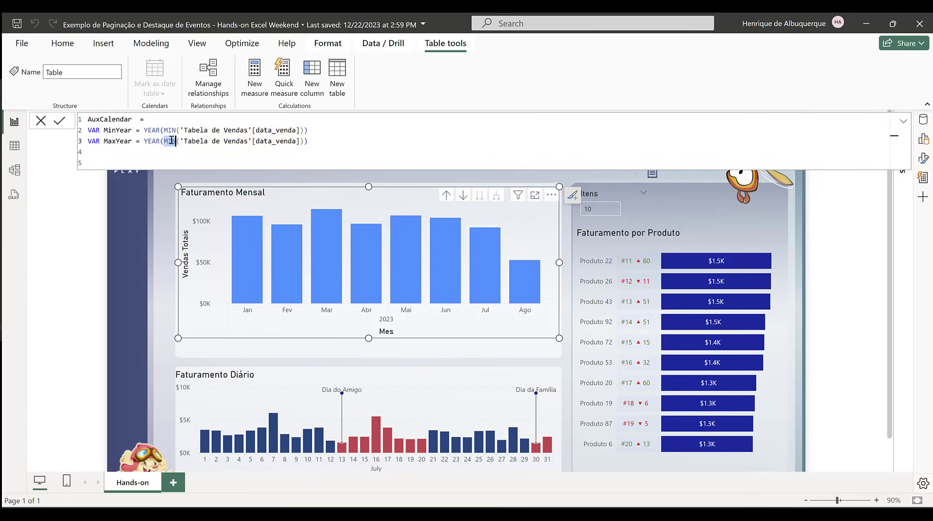
text(max)
key(Tab)
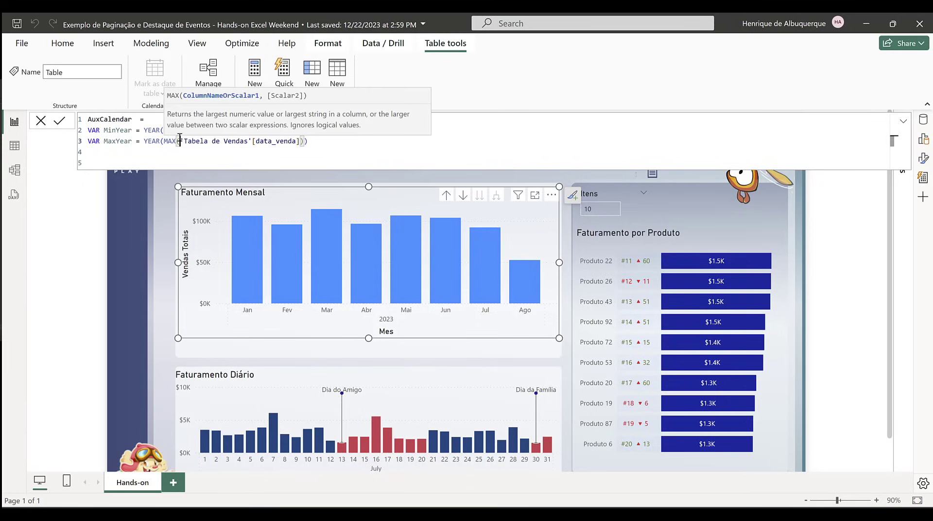
Step: Add a RETURN statement to the AuxCalendar formula, separated from the MaxYear line by a blank line
key(Return)
key(Return)
key(Return)
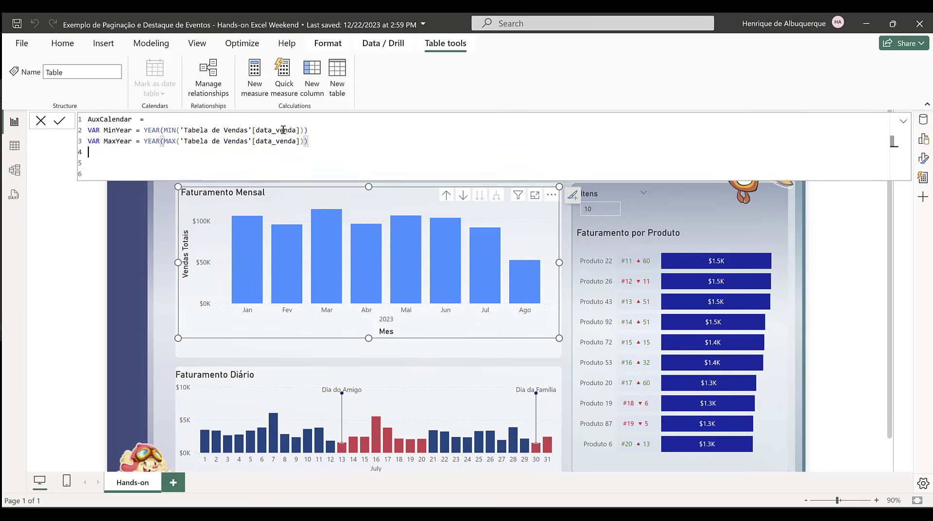
key(BackSpace)
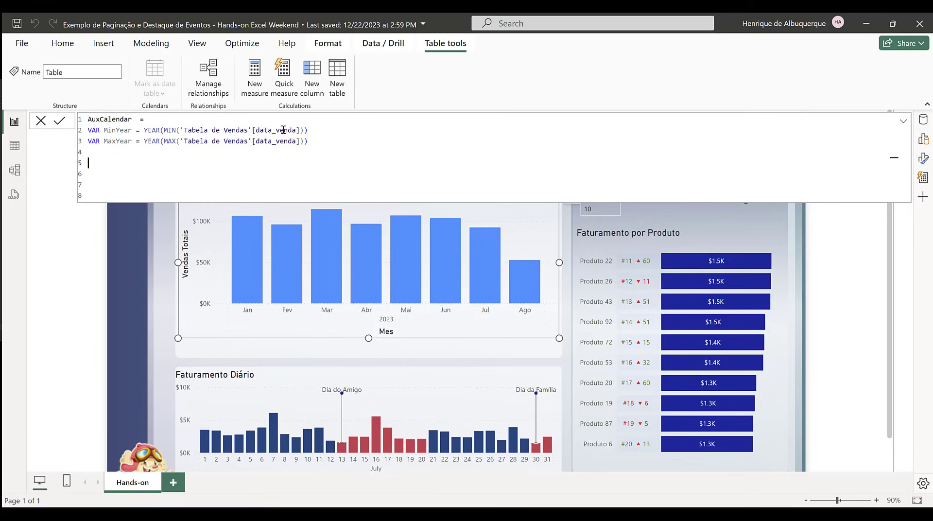
text(RETURN ADD)
Step: Try to write the RETURN expression by hand, starting with nested ADDCOLUMNS, FILTER and CALENDAR functions
key(Tab)
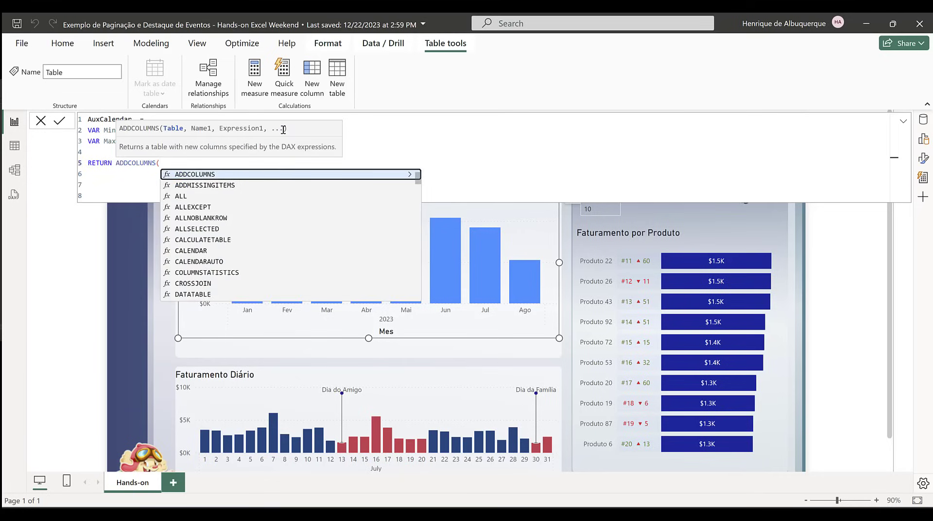
text(FILT)
key(Tab)
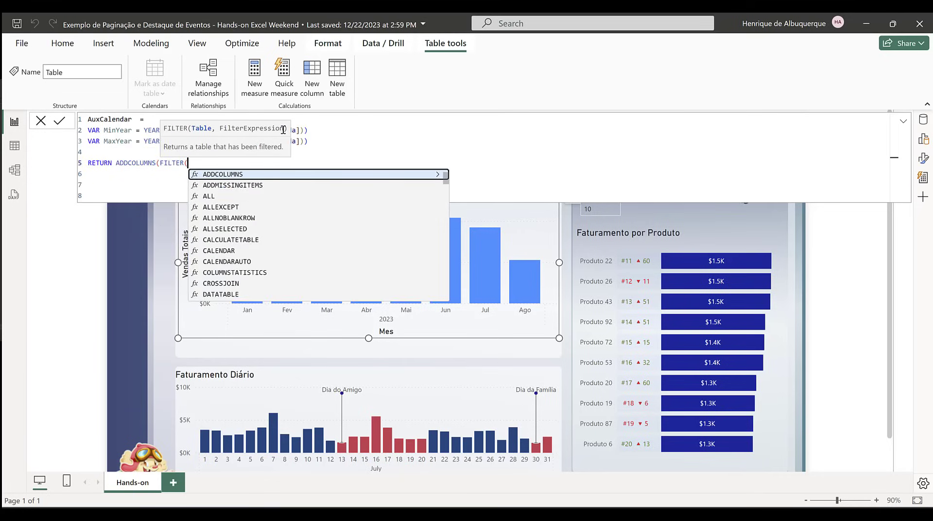
text(CA)
key(Down)
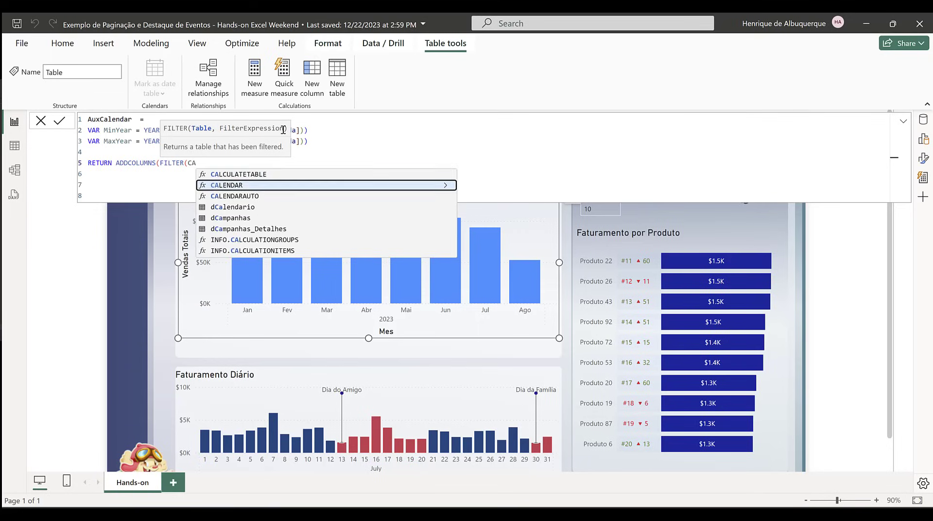
key(Tab)
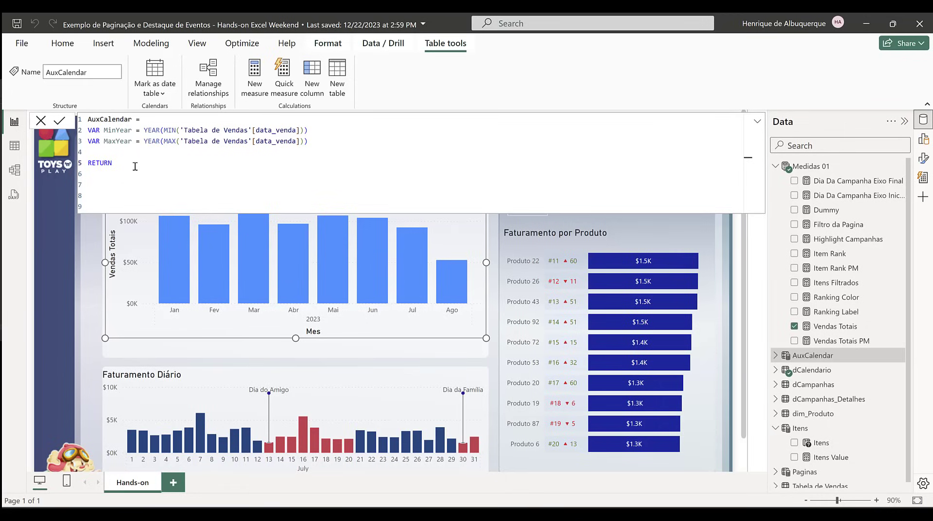
Step: Paste the ADDCOLUMNS expression after RETURN, filtering a CALENDAR between MinYear and MaxYear and adding the Classificacao and Mes-Ano columns
key(ctrl+v)
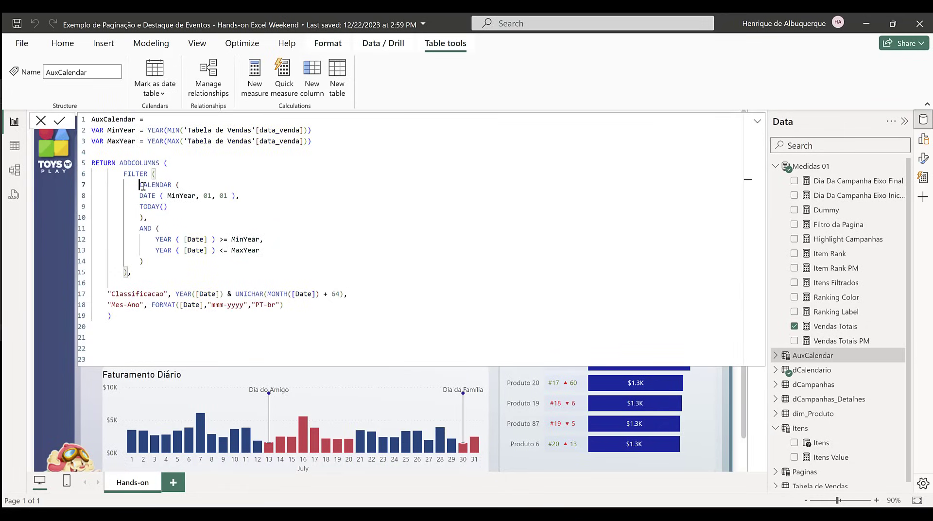
drag(140, 186, 272, 216)
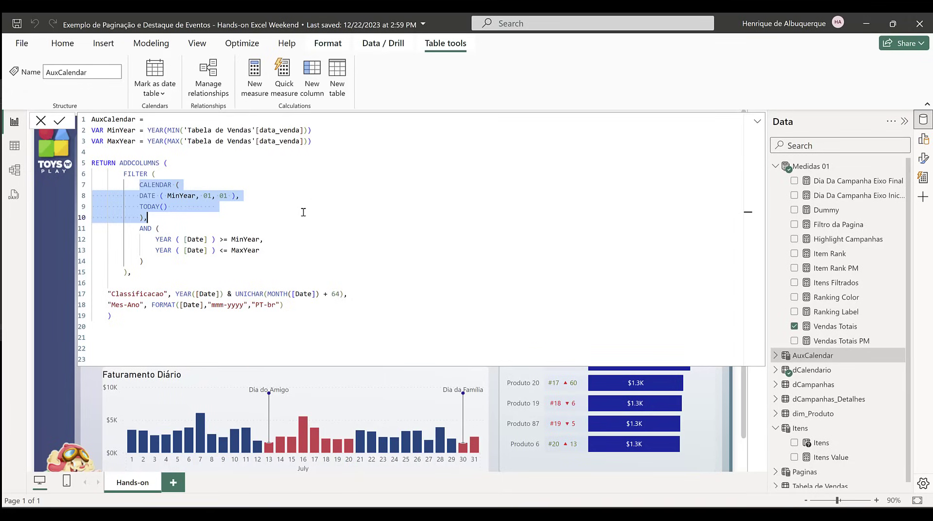
click(249, 224)
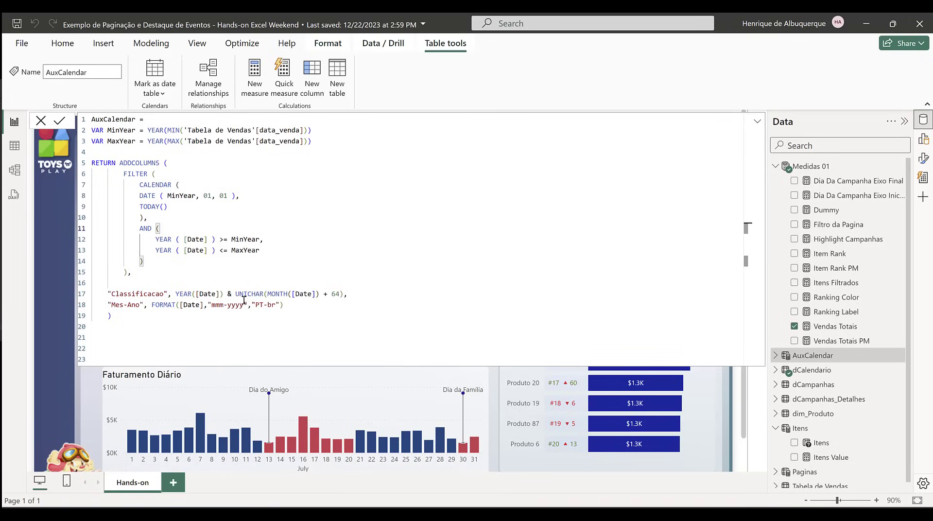
Step: Examine the AuxCalendar table's rows, the distinct values of its Classificacao column and its Mes-Ano column
click(15, 146)
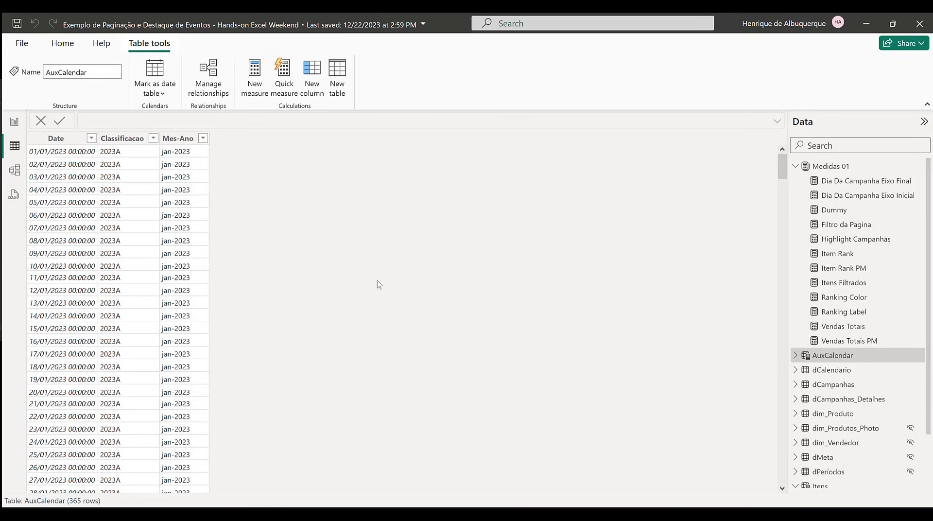
click(126, 140)
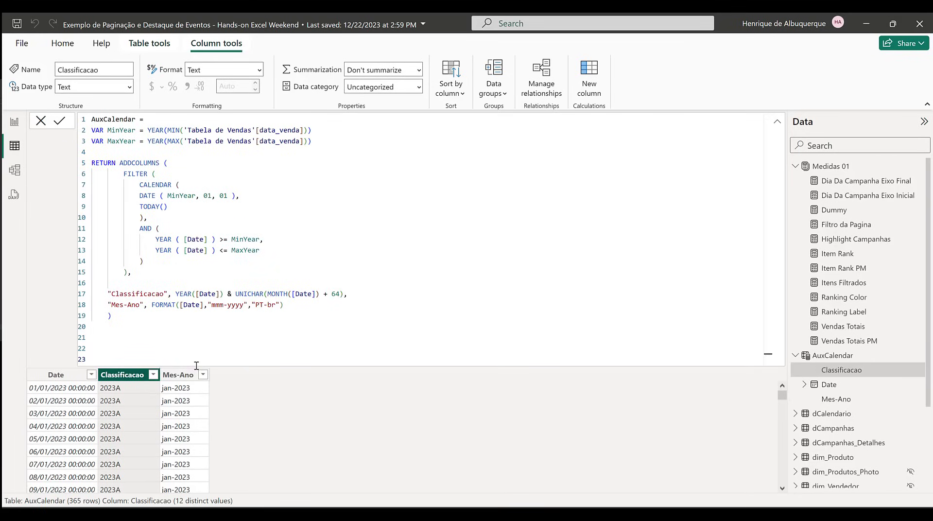
drag(187, 361, 187, 304)
click(153, 374)
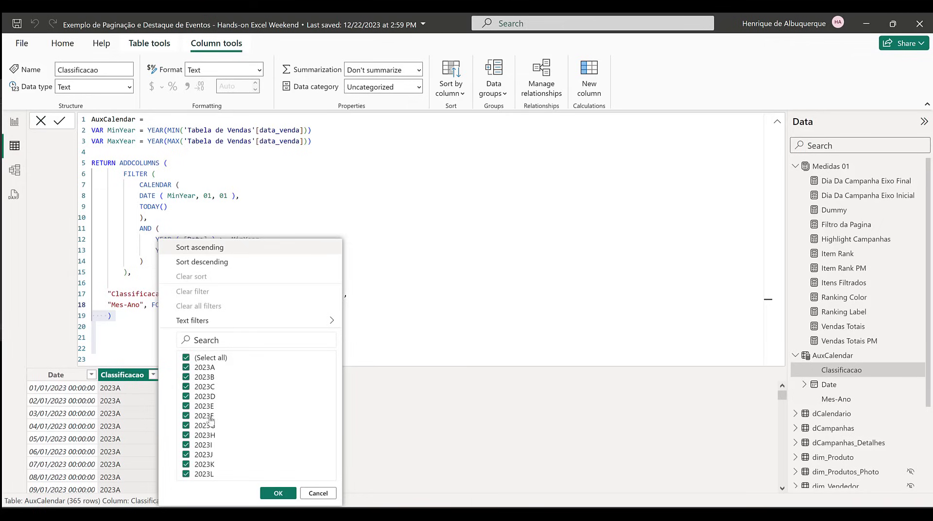
click(372, 404)
click(319, 323)
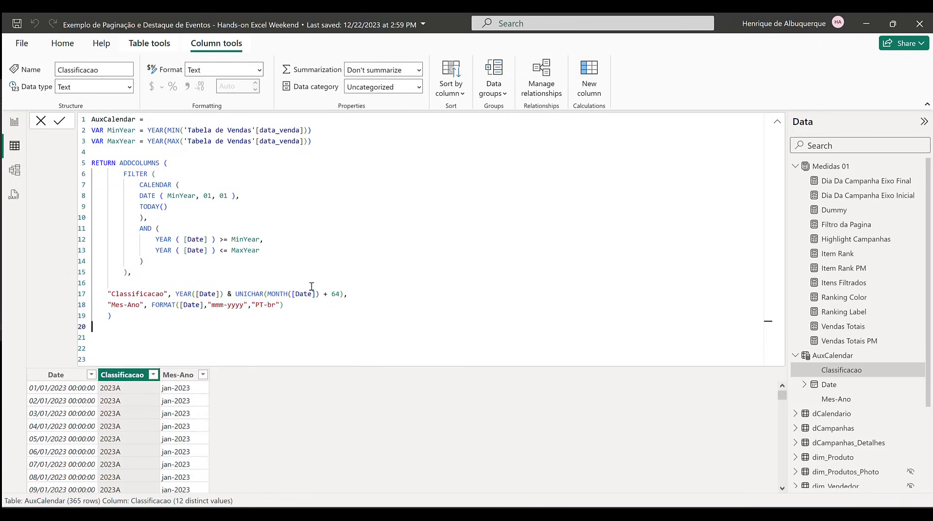
click(179, 379)
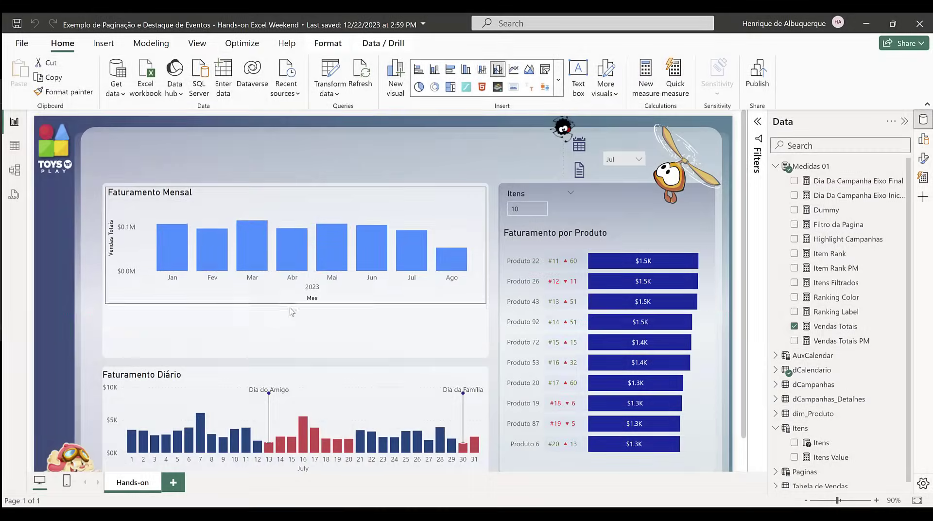
Step: Back on the report page, adjust the Faturamento Mensal chart's lower edge to leave free space beneath it in its card
drag(294, 308, 292, 314)
click(738, 287)
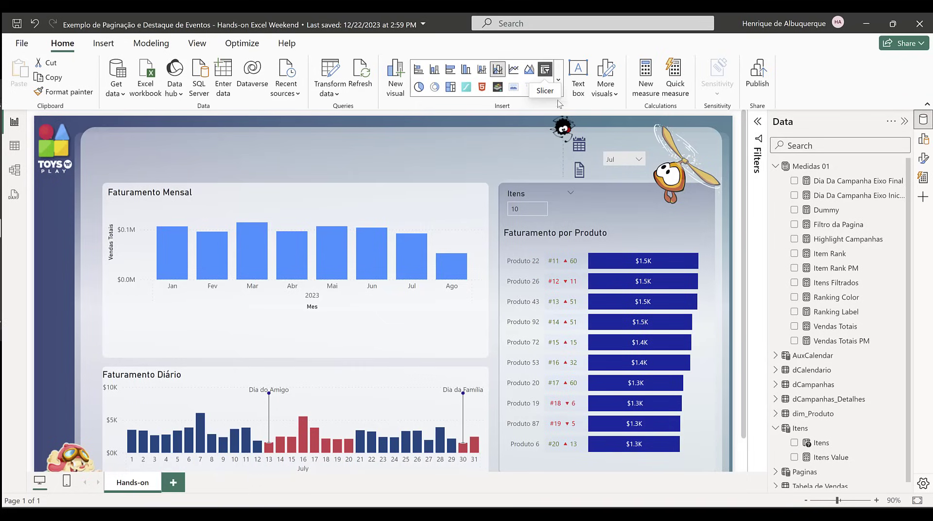
Step: Insert a slicer beneath the Faturamento Mensal chart, fill it with the AuxCalendar Mes-Ano field and widen it
click(545, 72)
drag(708, 154, 117, 358)
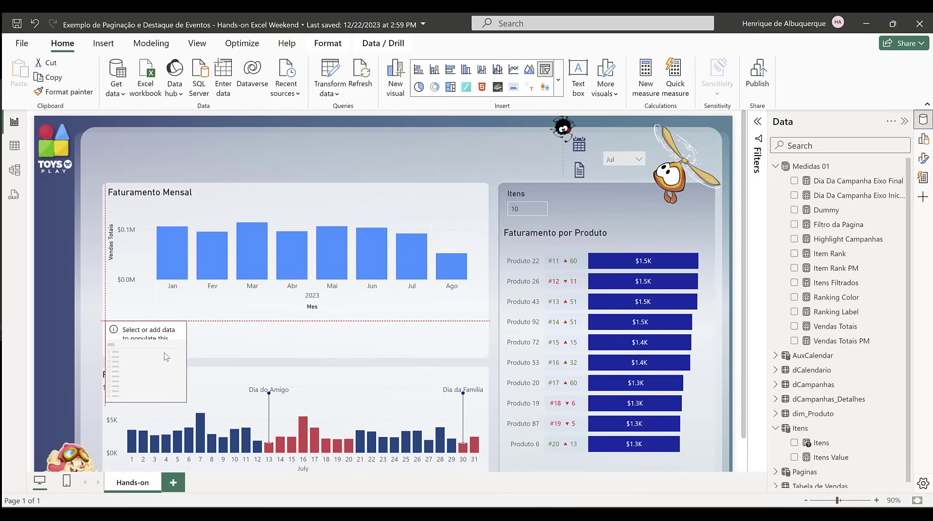
click(775, 356)
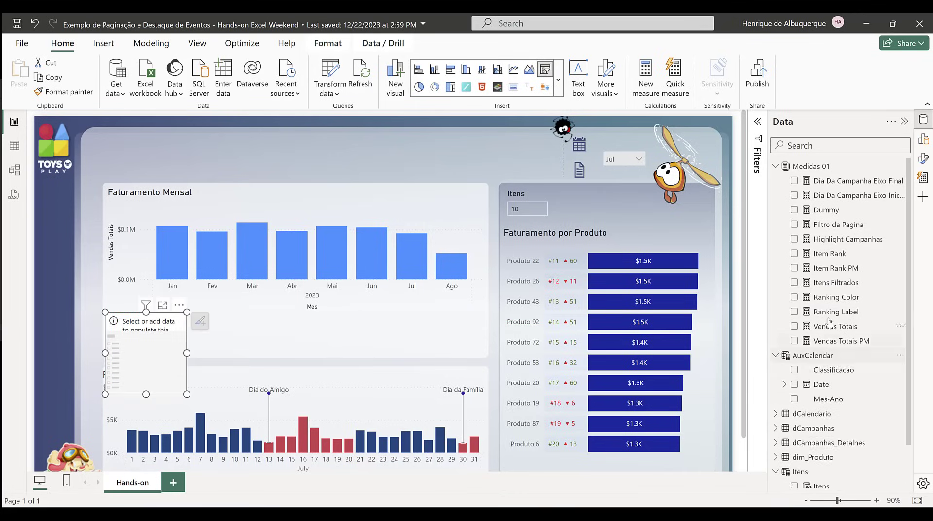
scroll(826, 325, down, 1)
drag(828, 350, 356, 369)
scroll(149, 351, down, 1)
scroll(149, 351, up, 1)
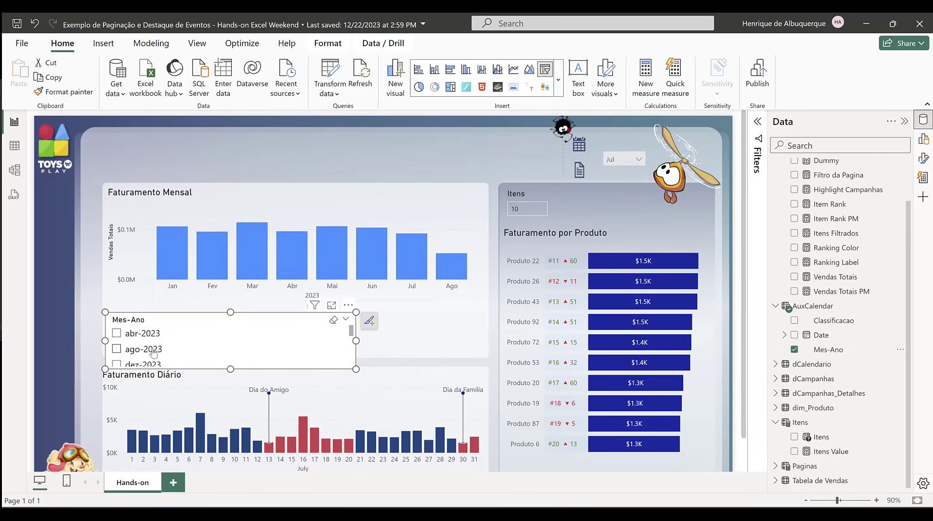
Step: Sort the AuxCalendar Mes-Ano column by Classificacao and return to the report page
click(15, 146)
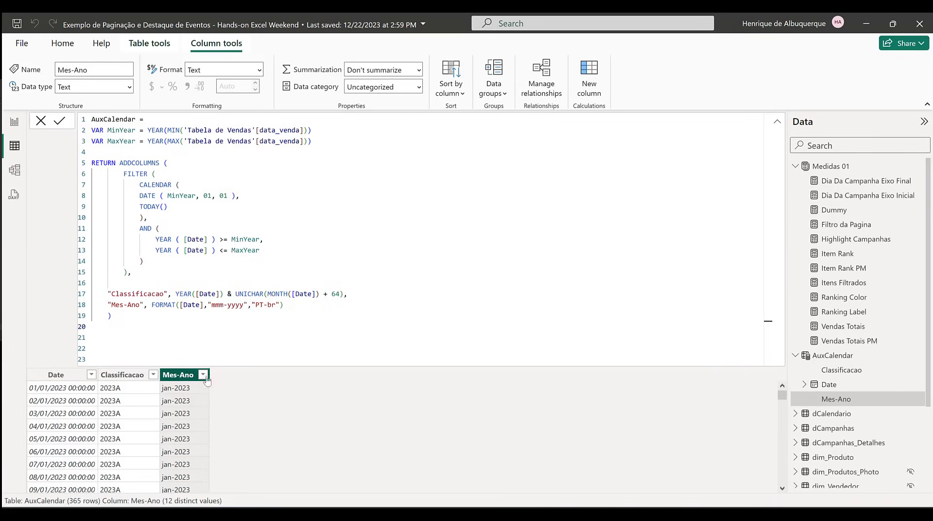
click(450, 92)
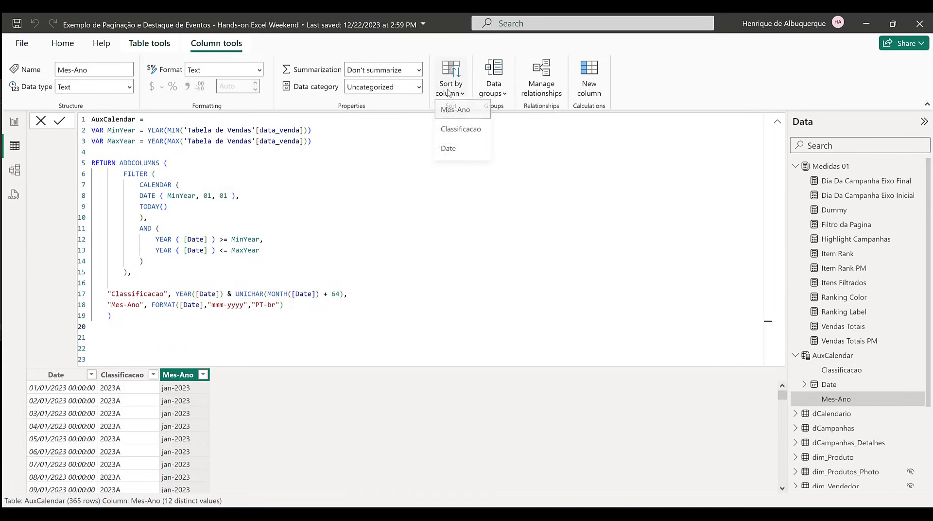
click(457, 136)
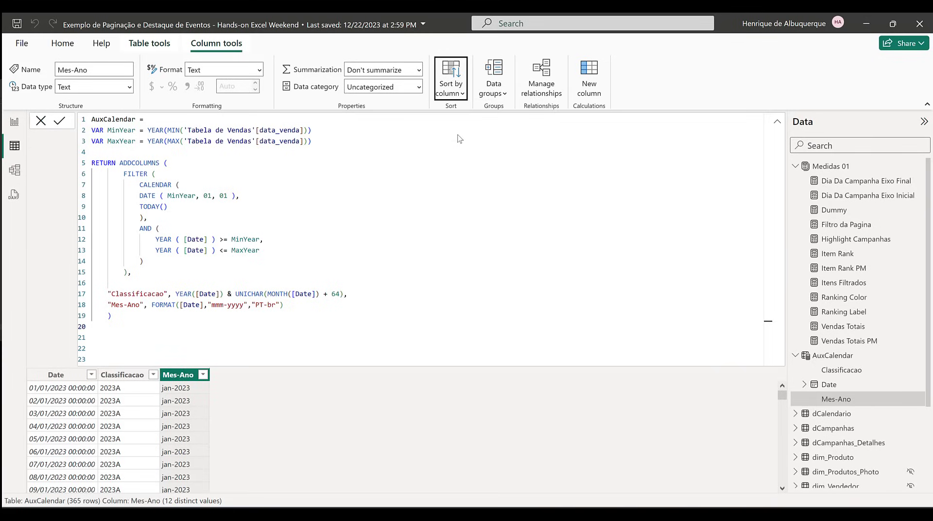
click(15, 124)
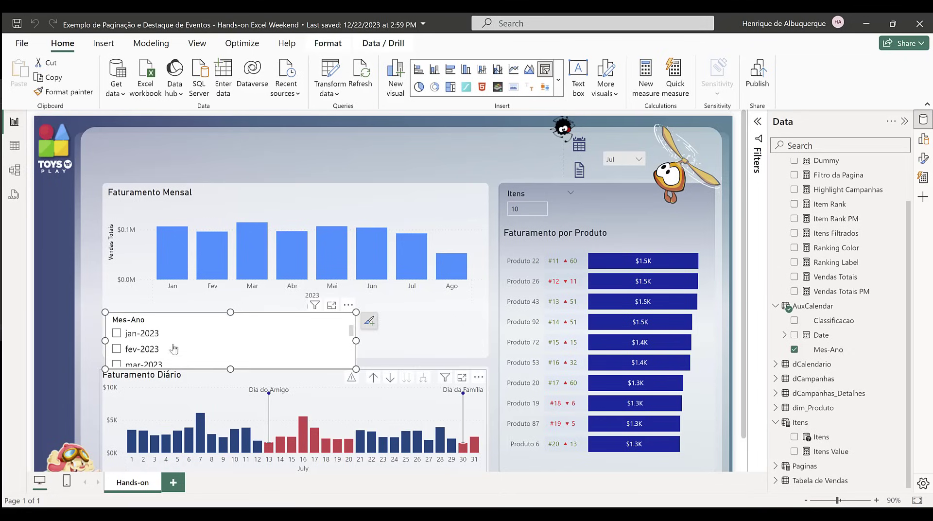
Step: Change the Mes-Ano slicer's style to Tile and resize it to span the Faturamento Mensal card in a single row
click(924, 158)
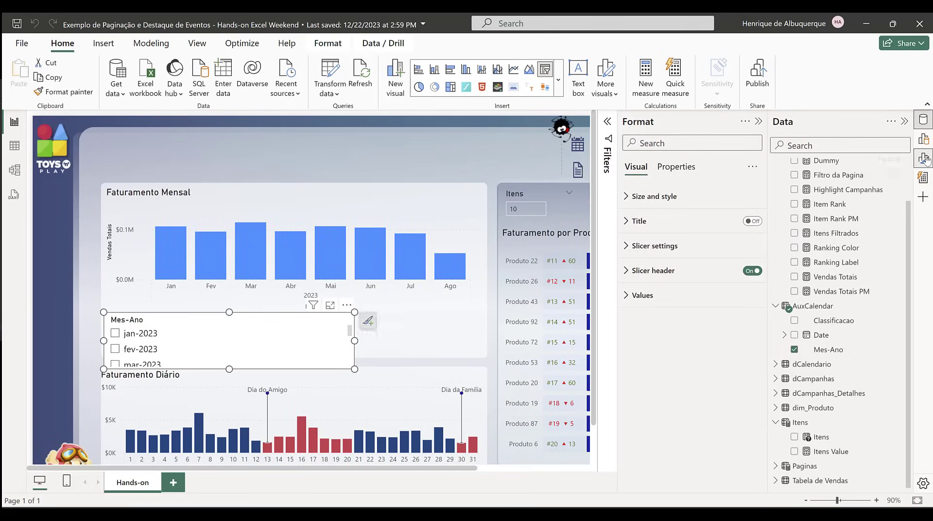
click(685, 247)
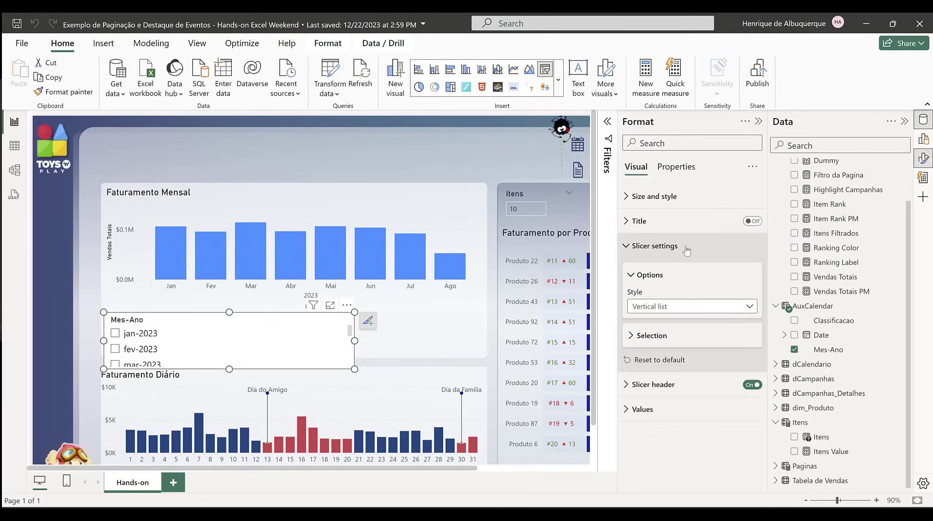
click(680, 307)
click(689, 340)
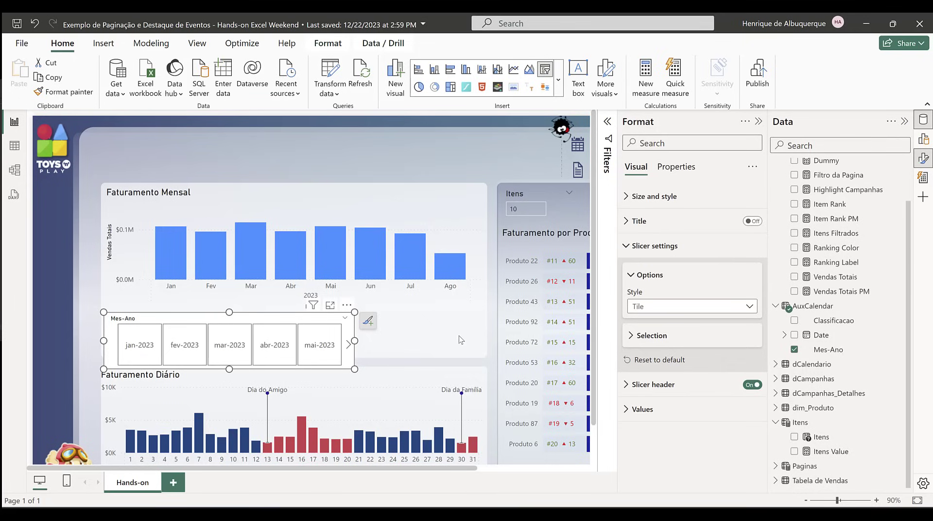
drag(355, 370, 485, 350)
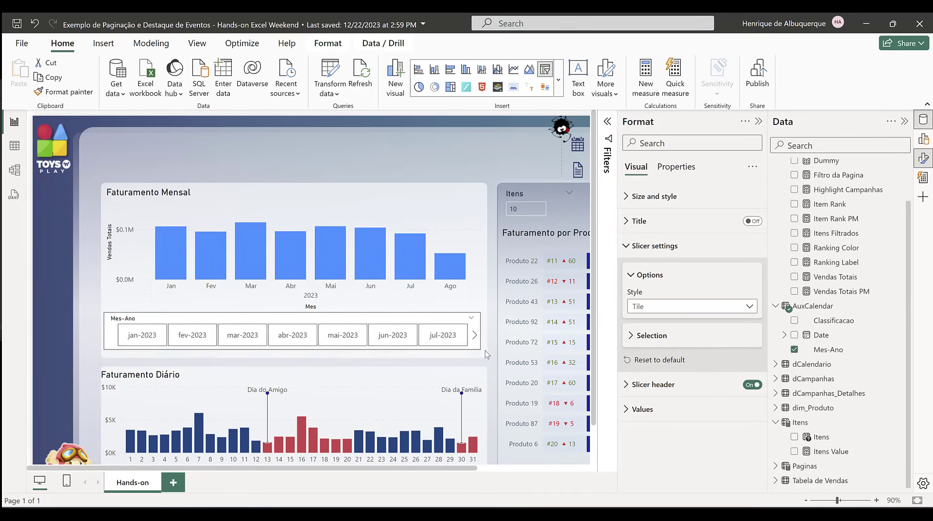
Step: Enable single select on the Mes-Ano slicer, hide its header and set its values to font size 8
click(678, 329)
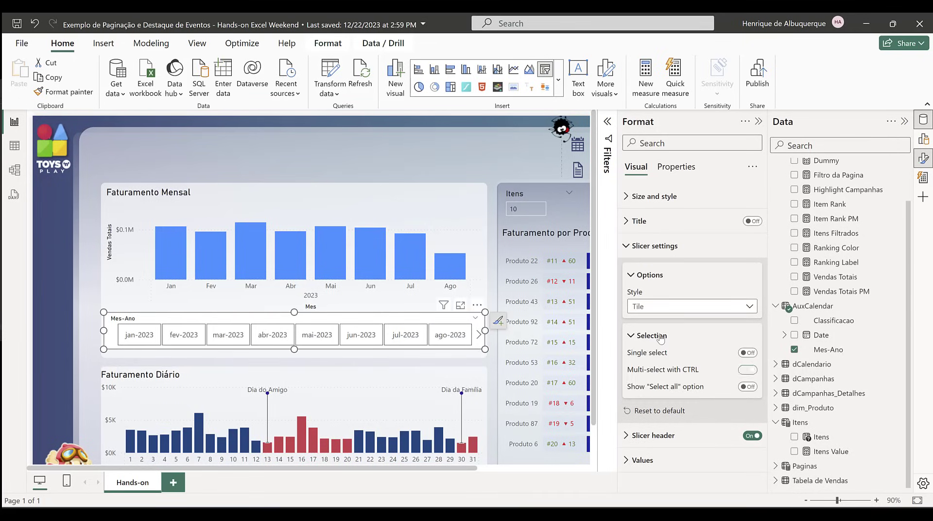
click(749, 353)
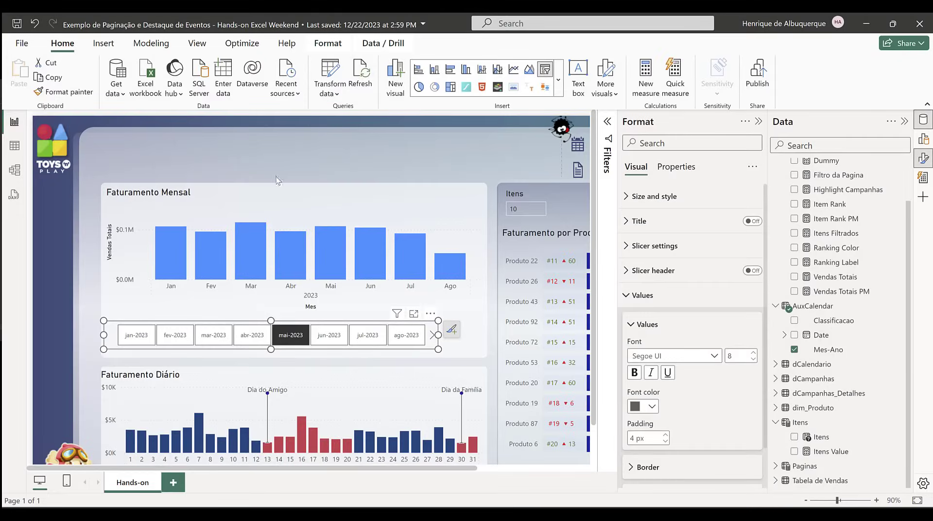
key(Escape)
Step: Start a new numeric range parameter and name it Intervalo
click(154, 49)
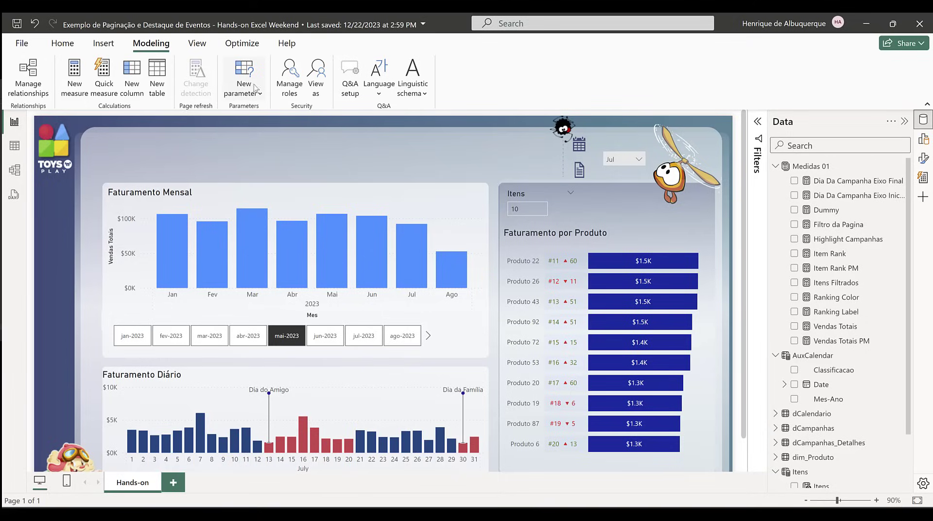
click(256, 90)
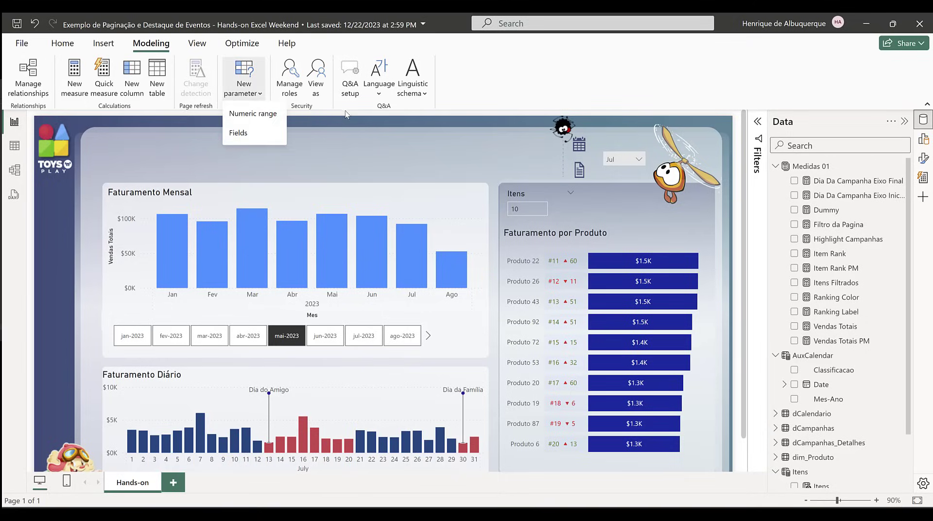
click(265, 115)
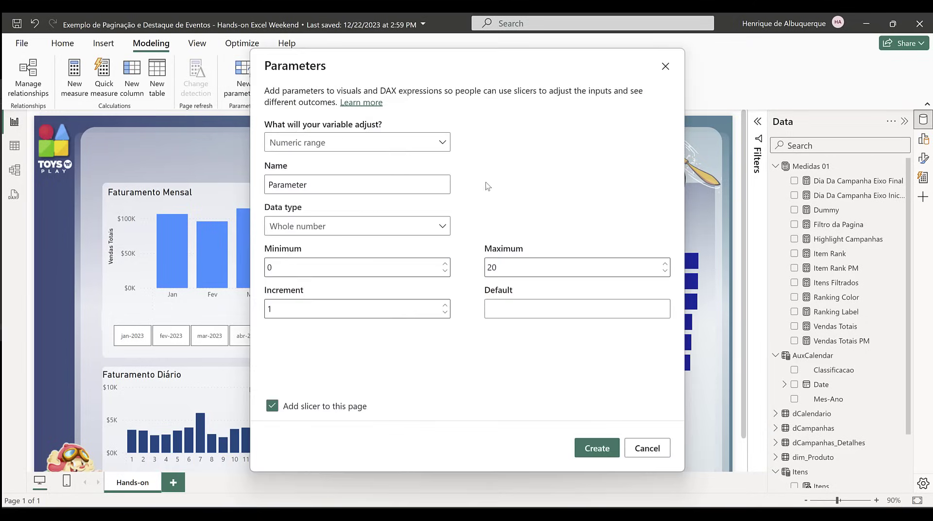
double_click(319, 186)
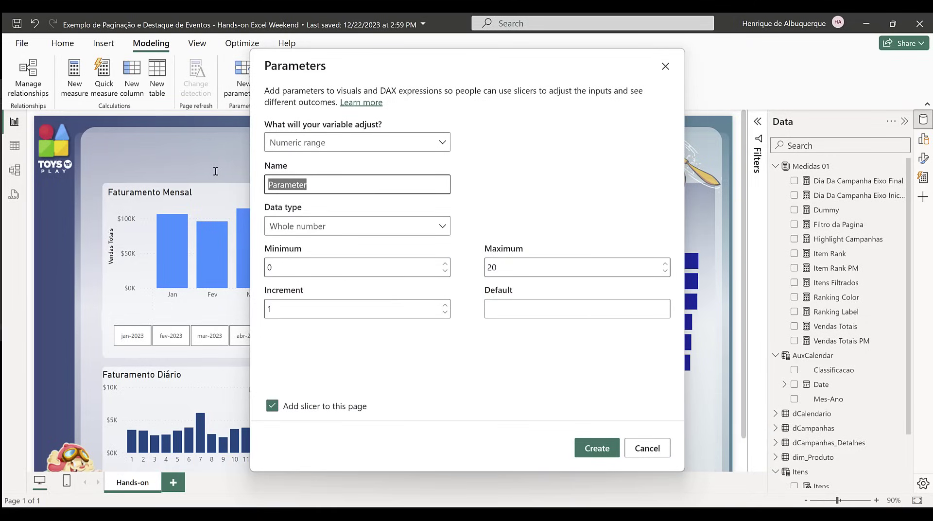
text(Inter)
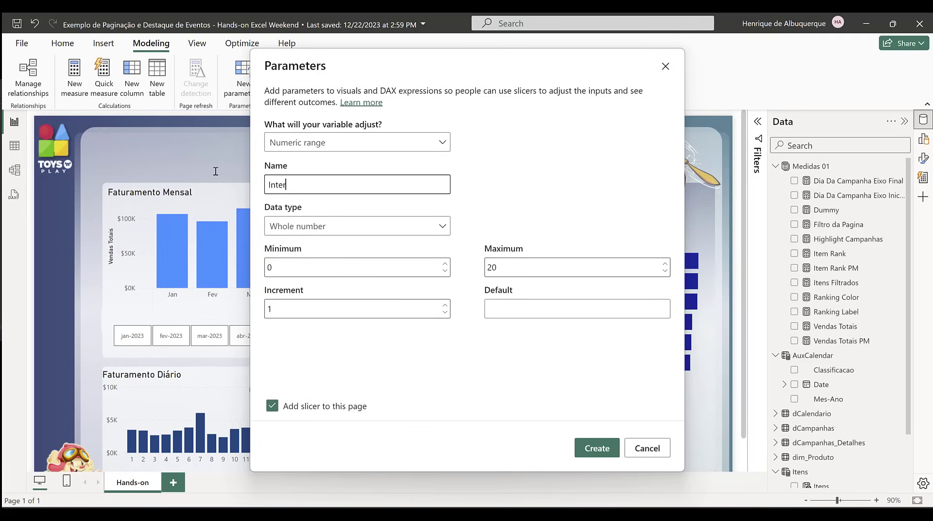
text(valo)
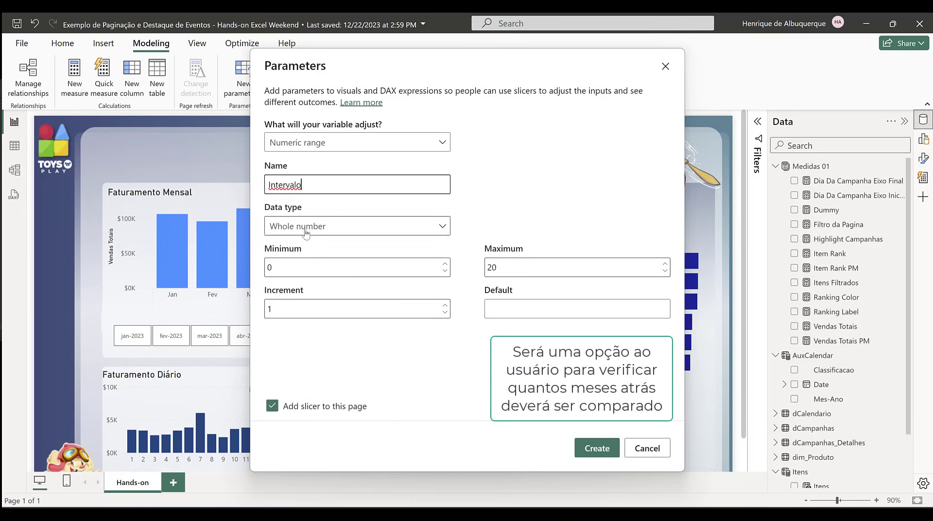
Step: Set the parameter's minimum to 1, maximum to 12 and default to 1, and create it with a slicer on the page
click(302, 267)
text(1)
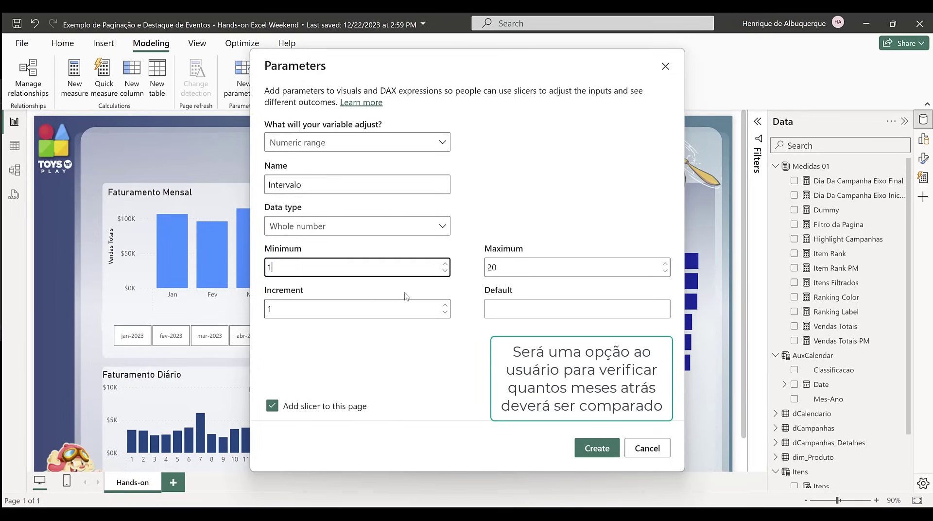
click(551, 271)
text(12)
click(501, 313)
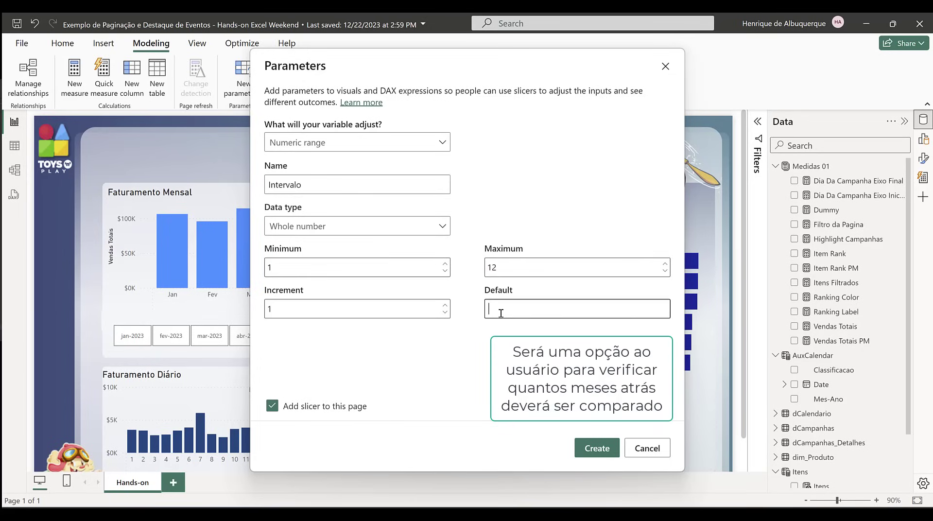
text(1)
click(593, 446)
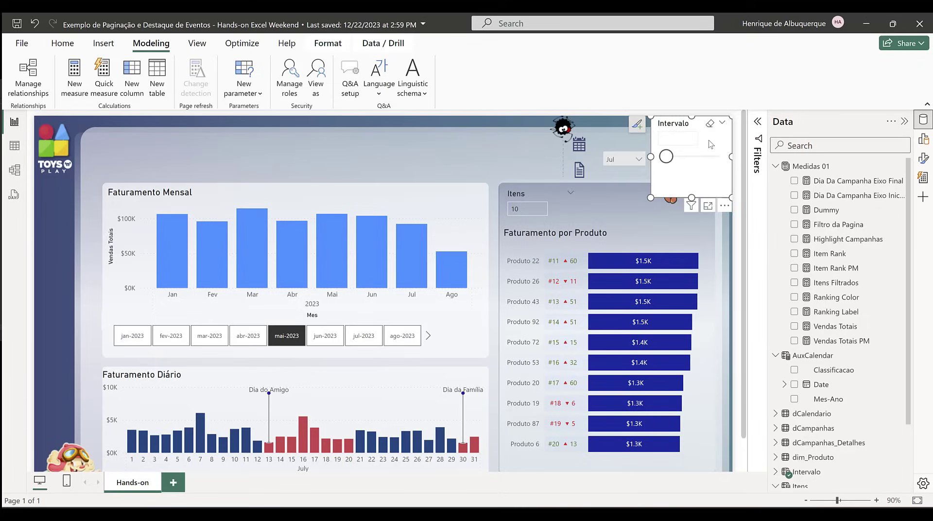
Step: Move the Intervalo slicer beside the month tiles and turn off its Responsive option and slicer header
drag(710, 144, 494, 348)
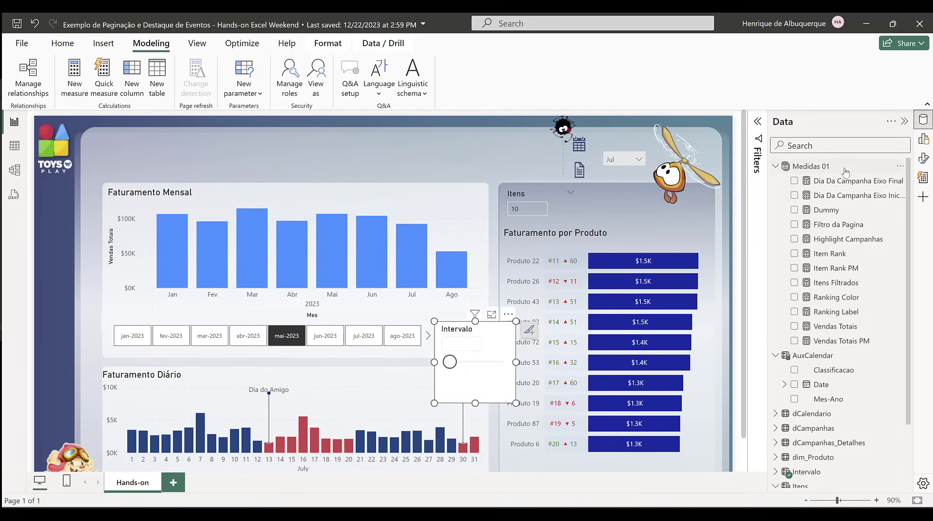
click(923, 157)
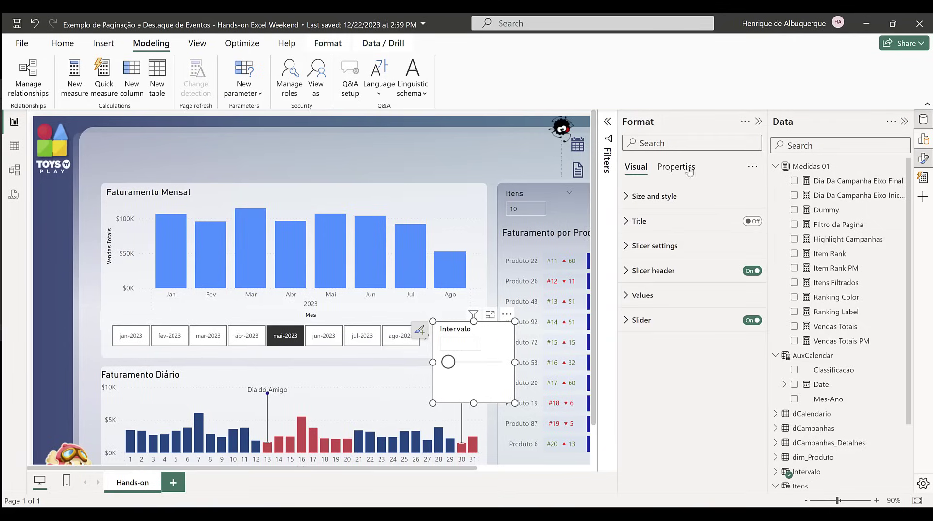
click(676, 167)
click(660, 246)
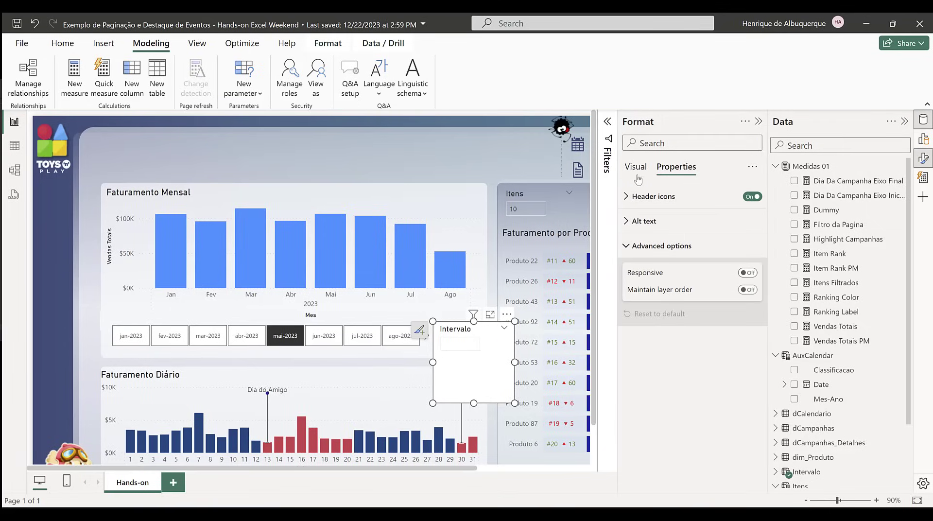
click(636, 167)
click(752, 270)
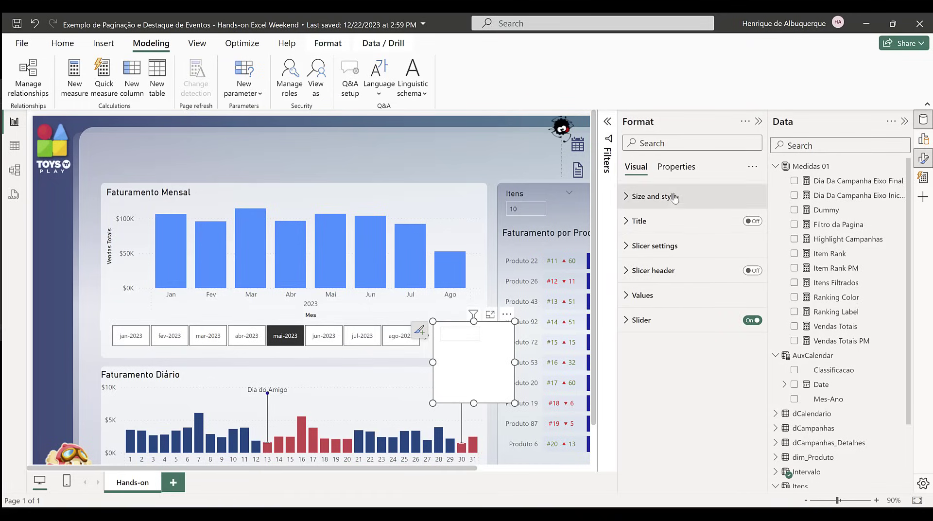
Step: Shrink the Intervalo slicer to fit beside the month tiles without a background, and set its value to 2
drag(514, 403, 484, 345)
click(692, 147)
text(back)
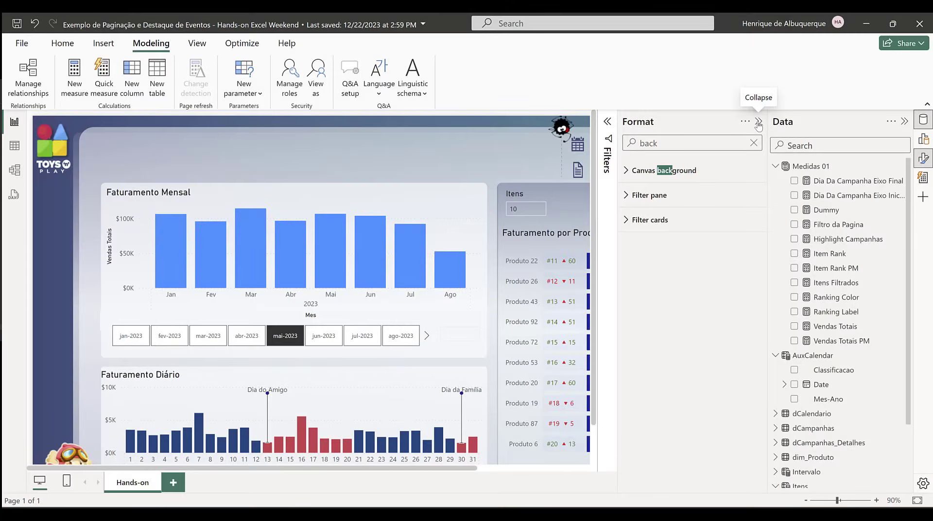
click(758, 122)
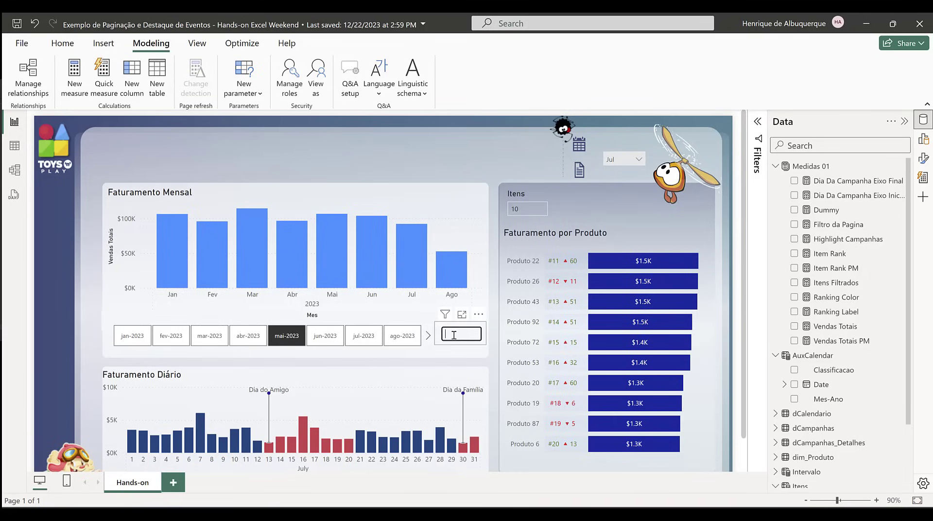
double_click(454, 335)
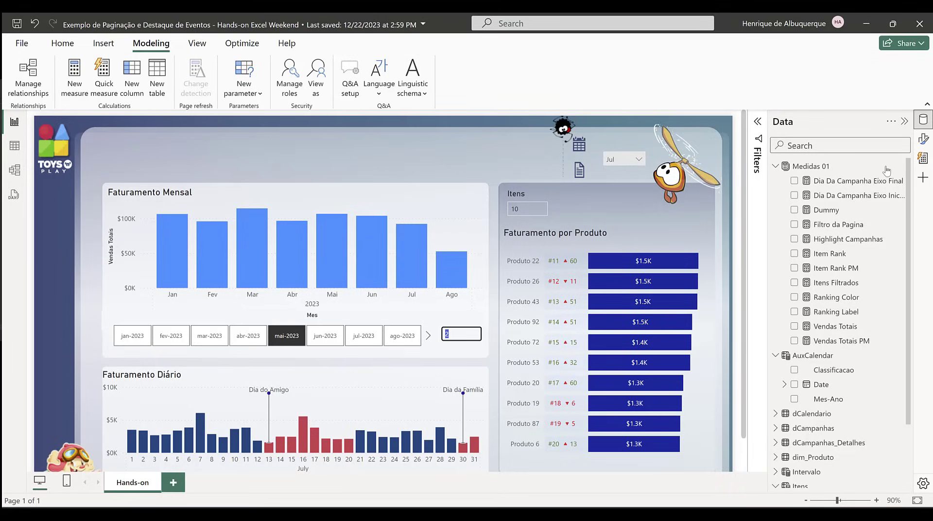
Step: Create a new measure by pasting the Linha expression, which offsets the maximum sales value by 3000 over the selected month interval
click(82, 83)
text(Linha = VAR MesSelecinado = EOMONTH(MAX(AuxCalendar[Date]), 0) VAR Meses_a_Comparar = [Intervalo Value] VAR Intervalo_de_Datas = DATESBETWEEN(AuxCalendar[Date], EOMONTH(MesSelecinado, -Meses_a_Comparar) + 1, MesSelecinado) VAR CalendarioFiltrado = CALCULATETABLE('dCalendario', TREATAS(Intervalo_de_Datas,'dCalendario'[Data])) VAR Max_Valor = CALCULATE(MAXX(ALLSELECTED('dCalendario'[Mes], dCalendario[Nr Mes]), [Vendas Totais]), CalendarioFiltrado) VAR Vendas_Totais_No_Periodo = CALCULATE([Vendas Totais], CalendarioFiltrado, KEEPFILTERS('dCalendario')) VAR Deslocamento = 3000 RETURN IF(Vendas_Totais_No_Periodo, Max_Valor + Deslocamento))
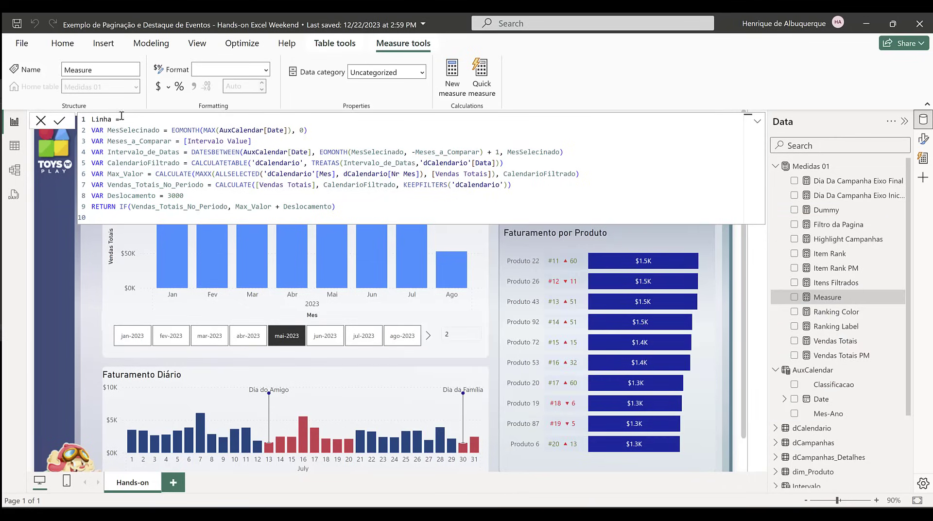
click(331, 132)
click(446, 335)
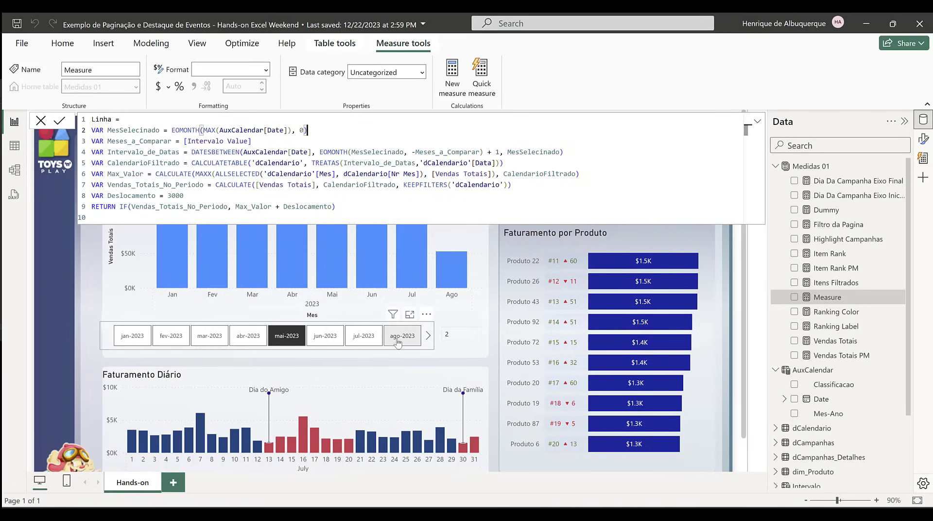
click(464, 336)
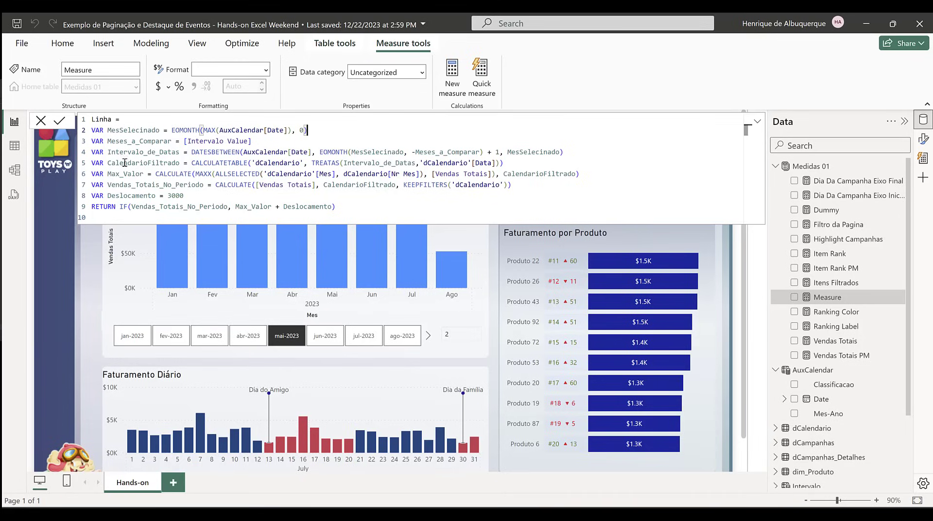
Step: Add the comment "-- Relacionamento Virtual com a tabela calendario" after the CalendarioFiltrado variable and a blank line before Max_Valor
click(542, 161)
text(-- Relacionamento Virtual com )
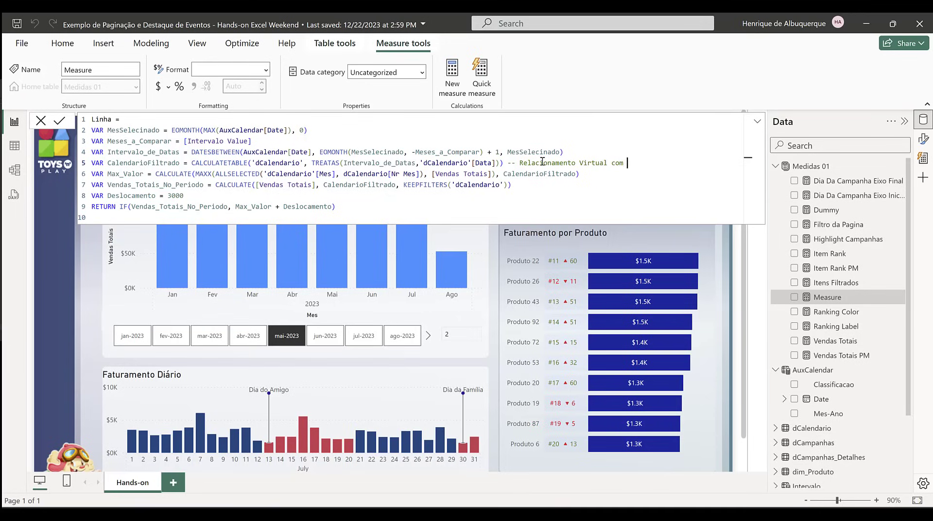
text(a tabela calendario)
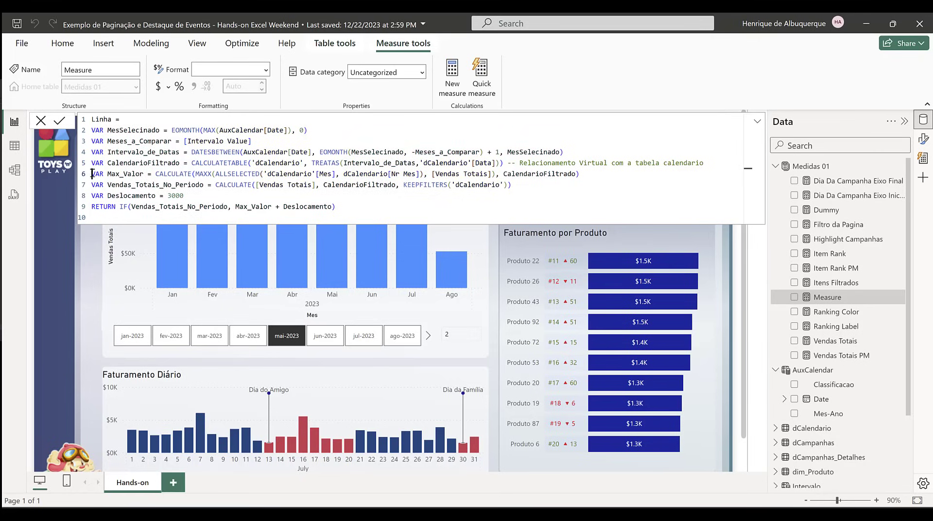
key(Return)
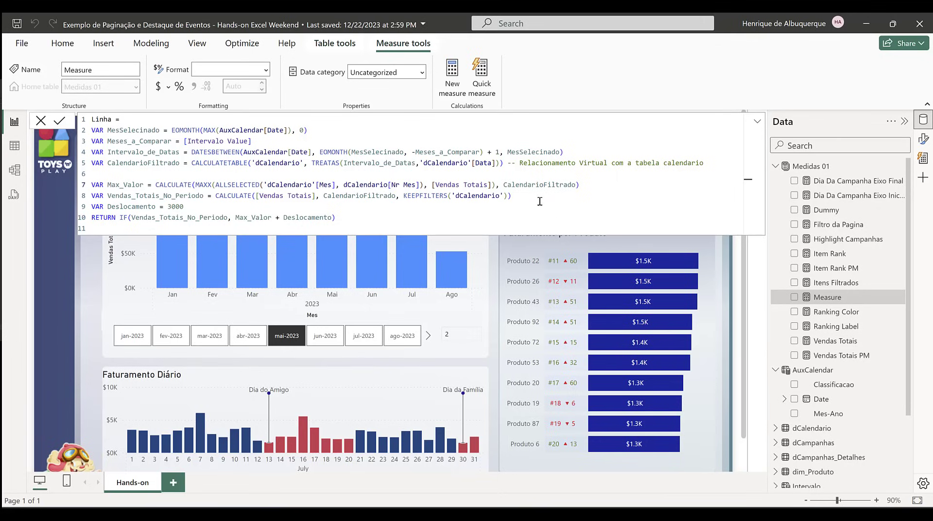
Step: Add the comment "--- Valor aleatorio para deixar o linhas acima das colunas" after the Deslocamento variable in the Linha measure
click(584, 187)
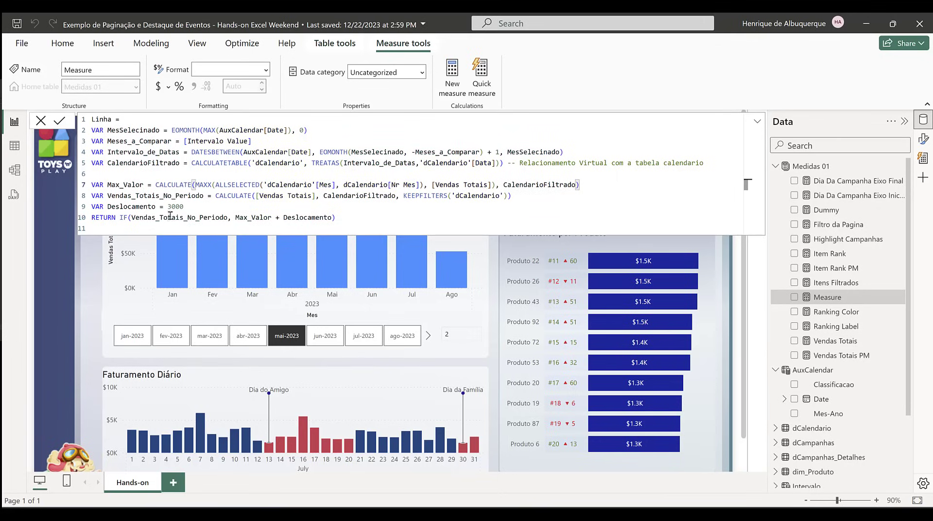
click(189, 207)
text(--)
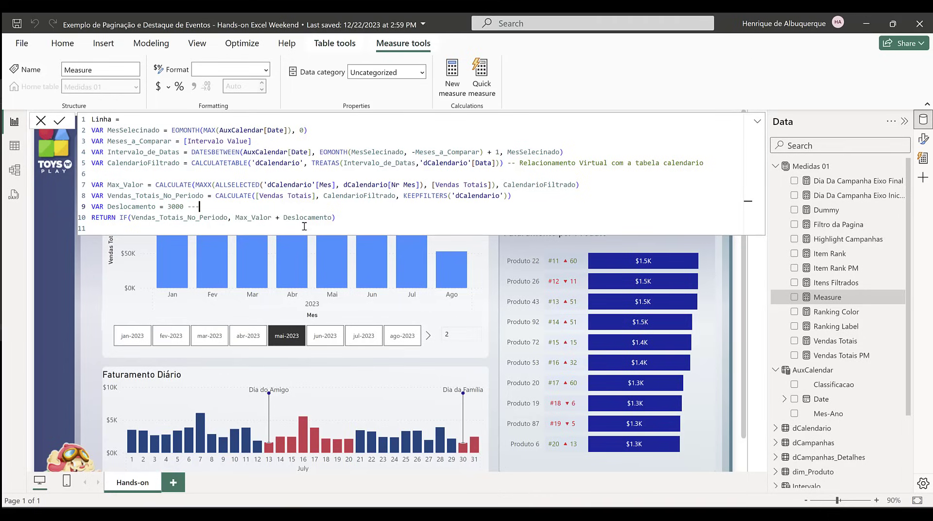
text(- Valor aleatorio para deixar o )
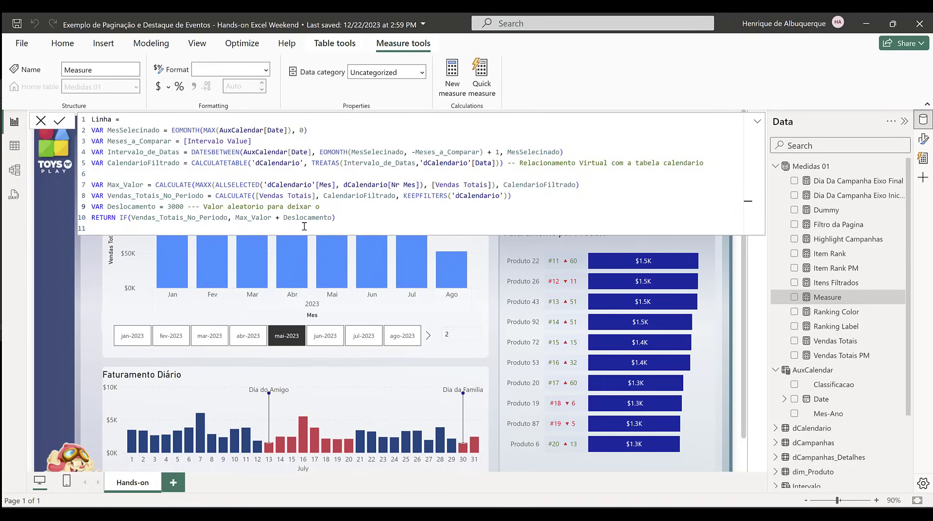
text(linhas acima das colunas)
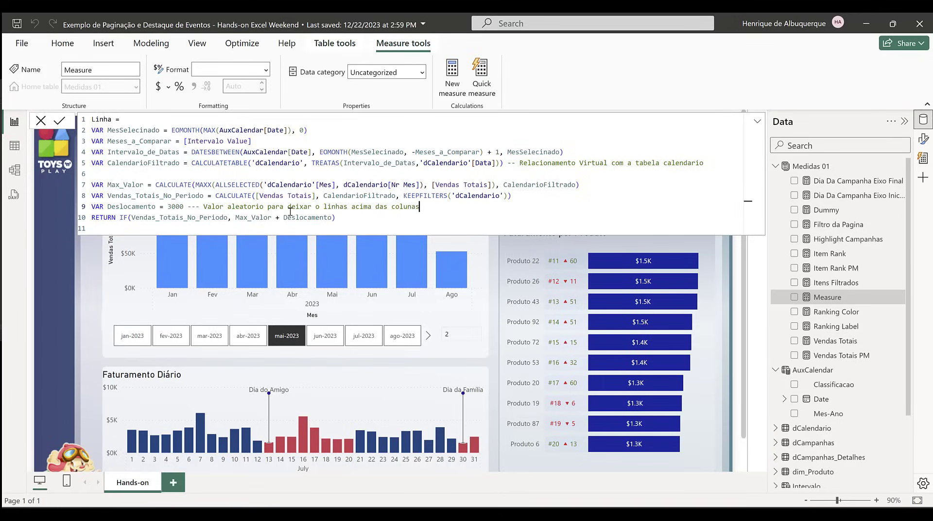
Step: Insert blank lines before and after the Deslocamento variable and commit the Linha measure
click(526, 195)
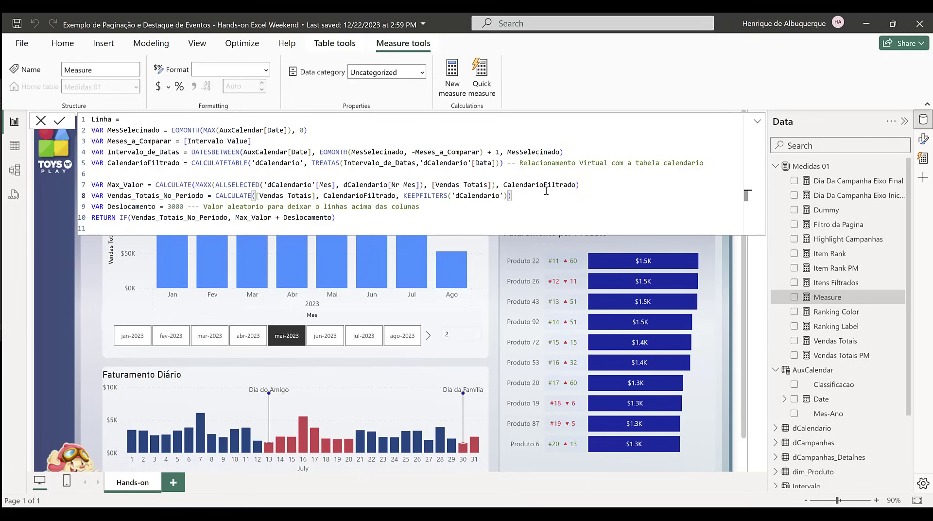
key(Return)
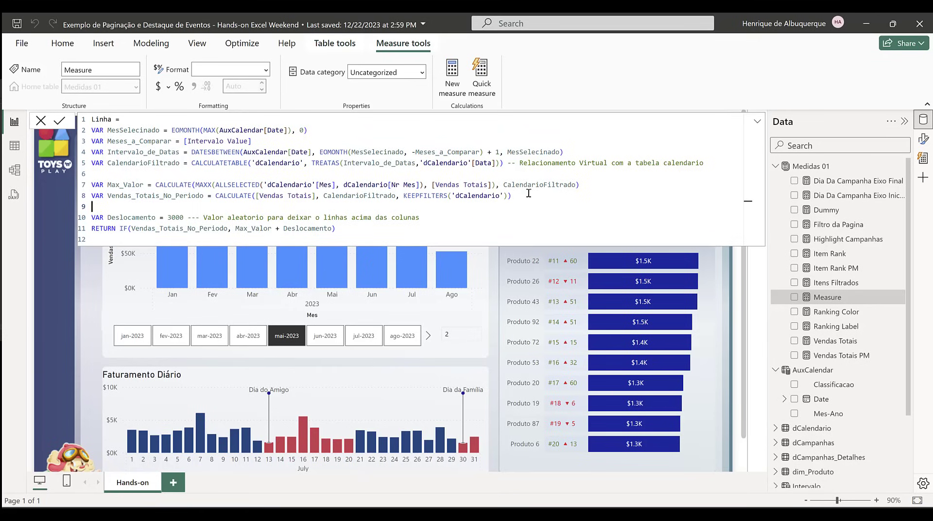
click(418, 216)
key(Return)
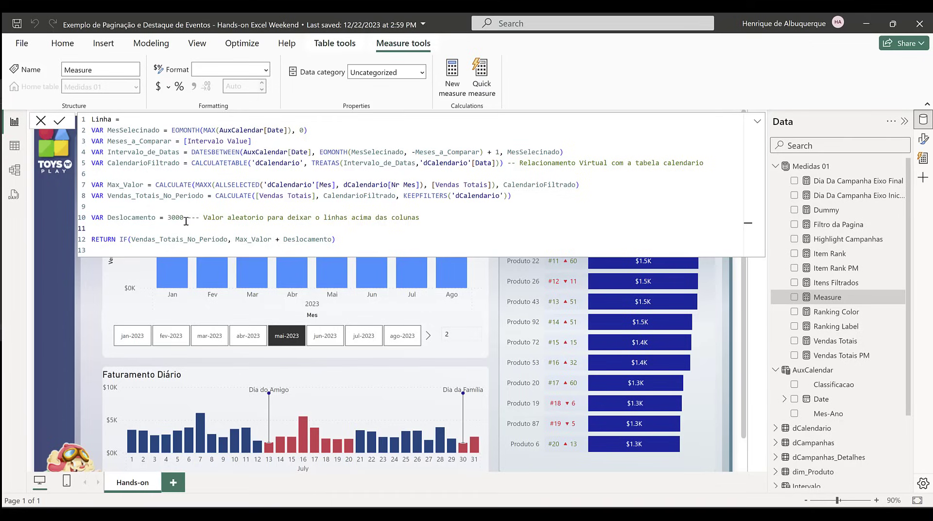
click(62, 121)
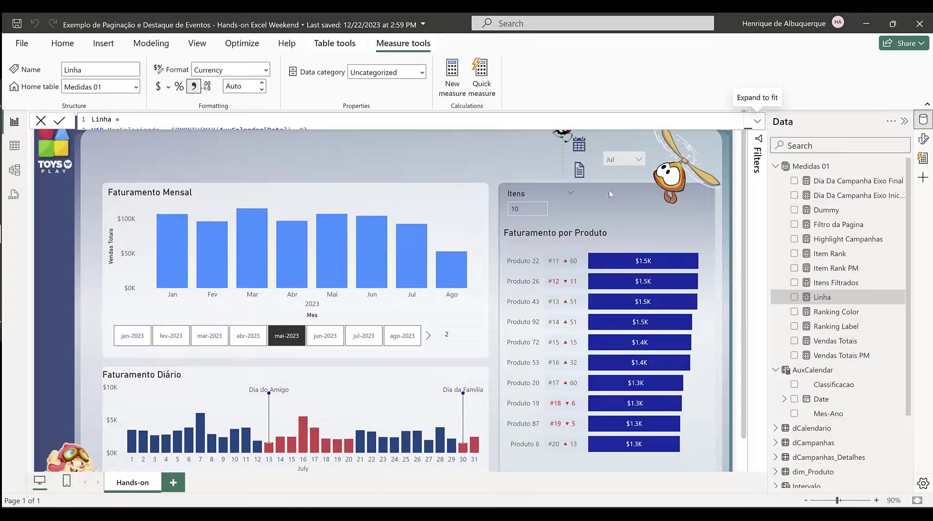
Step: Create the measure Vendas Totais Ponto Final by pasting its expression, with the UnionTopBottom variable covering the first and last compared months
scroll(397, 248, down, 1)
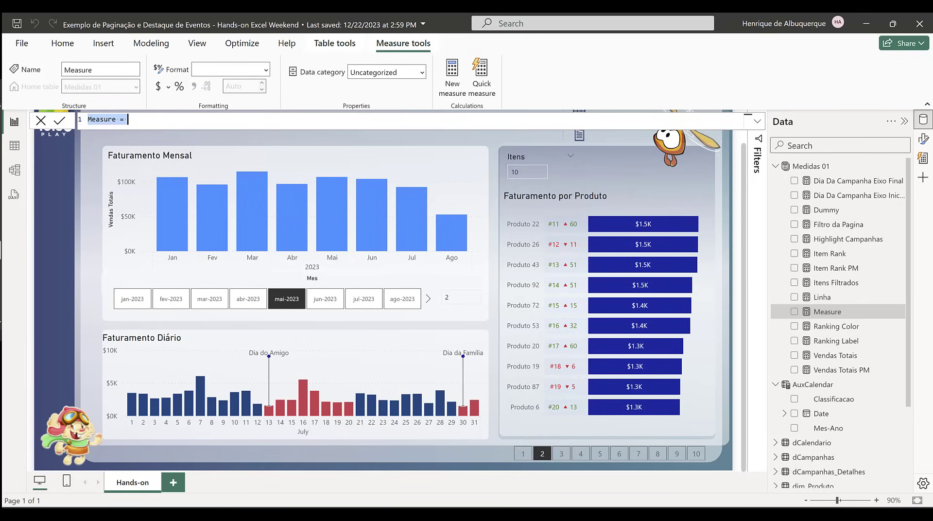
click(143, 121)
key(ctrl+a)
key(ctrl+v)
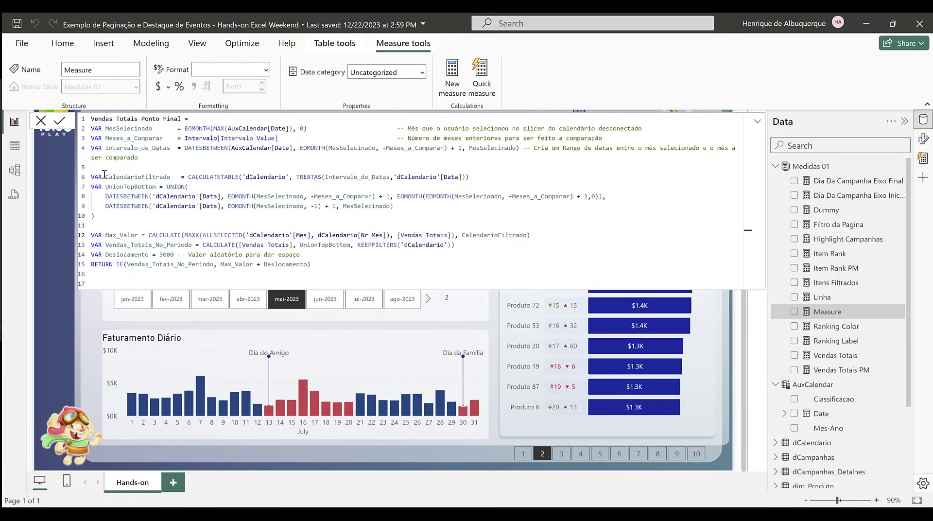
drag(91, 176, 490, 219)
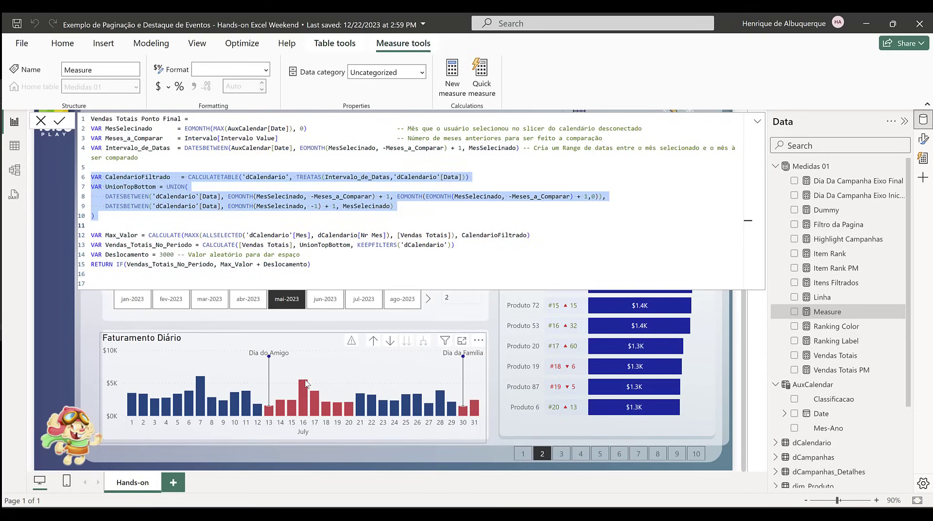
click(554, 210)
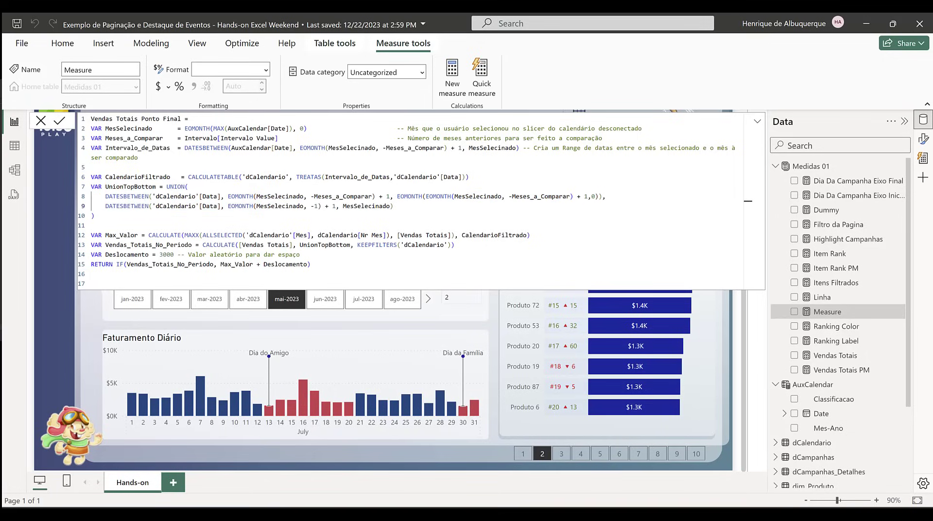
Step: Create the measure Rotulo de Dados by pasting the expression that formats the sales difference as Crescimento or Queda
click(452, 78)
text(Rotulo de Dados = VAR CurrentMonth    = EOMONTH(MAX('AuxCalendar'[Date]),0) VAR Period          = Intervalo[Intervalo Value] VAR Dates           = DATESBETWEEN('AuxCalendar'[Date], EOMONTH(CurrentMonth, -Period)+ 1, CurrentMonth) VAR PeriodoInicial  = DATESBETWEEN('dCalendario'[Data], EOMONTH(CurrentMonth, -Period)+ 1, EOMONTH(EOMONTH(CurrentMonth, -Period)+ 1,0)) VAR PeriodoFinal    = DATESBETWEEN('dCalendario'[Data], EOMONTH(CurrentMonth, -1)+ 1, CurrentMonth) VAR PrimeiroPonto   = CALCULATE([Vendas Totais], PeriodoInicial ) VAR UltimaVenda     = CALCULATE([Vendas Totais], PeriodoFinal    , KEEPFILTERS('dCalendario')) VAR Diferenca       = DIVIDE(UltimaVenda, PrimeiroPonto) - 1 RETURN IF(UltimaVenda, FORMAT(Diferenca, "▲ 0.0% Crescimento; ▼ (0.0%) Queda"), " "))
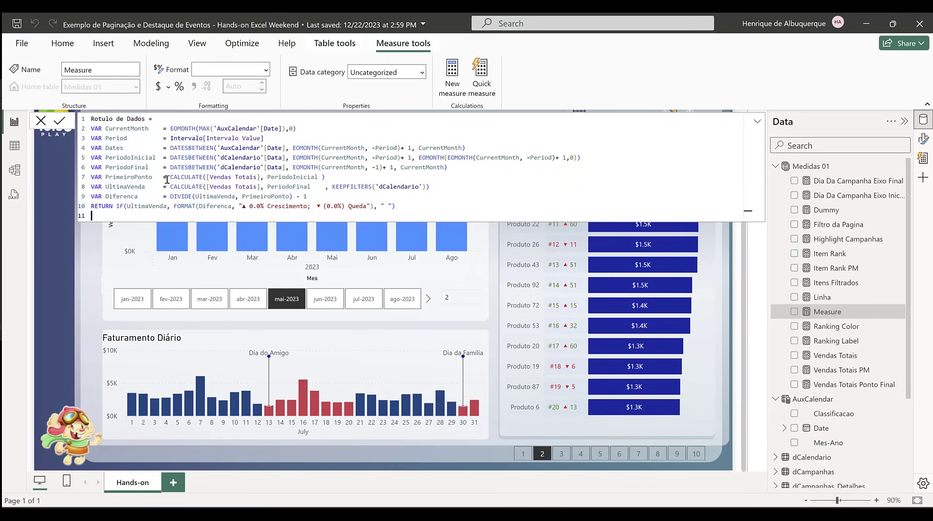
click(451, 301)
drag(484, 149, 177, 148)
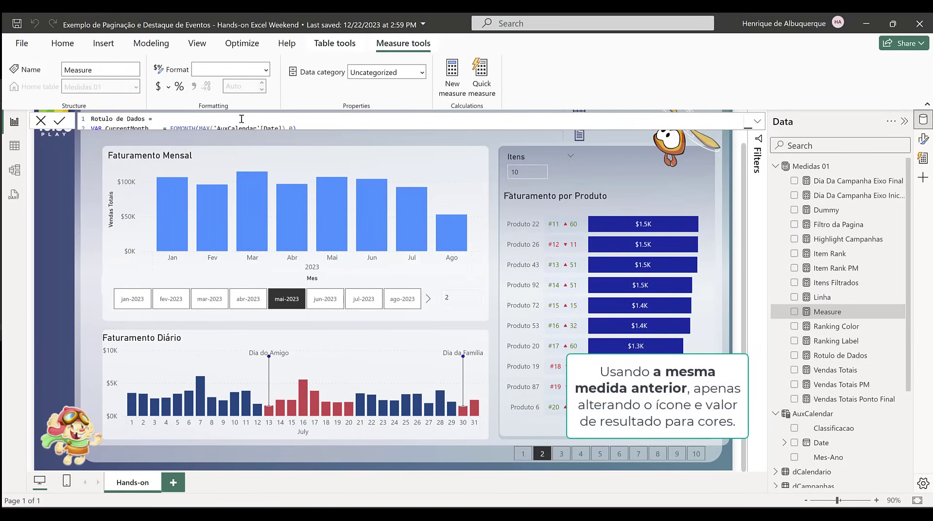
Step: Create the measures Rotulo de Dados CF, returning "red" or "green" by the difference, and Marcador by pasting their expressions
text(Rotulo de Dados CF = VAR CurrentMonth    = EOMONTH(MAX('AuxCalendar'[Date]),0) VAR Period          = Intervalo[Intervalo Value] VAR Dates           = DATESBETWEEN('AuxCalendar'[Date], EOMONTH(CurrentMonth, -Period)+ 1, CurrentMonth) VAR PeriodoInicial  = DATESBETWEEN('dCalendario'[Data], EOMONTH(CurrentMonth, -Period)+ 1, EOMONTH(EOMONTH(CurrentMonth, -Period)+ 1,0)) VAR PeriodoFinal    = DATESBETWEEN('dCalendario'[Data], EOMONTH(CurrentMonth, -1)+ 1, CurrentMonth) VAR PrimeiroPonto   = CALCULATE([Vendas Totais], PeriodoInicial ) VAR UltimaVenda     = CALCULATE([Vendas Totais], PeriodoFinal    , KEEPFILTERS('dCalendario')) VAR Diferenca       = DIVIDE(UltimaVenda, PrimeiroPonto) - 1 RETURN IF(UltimaVenda,IF( Diferenca < 0, "red", "green")))
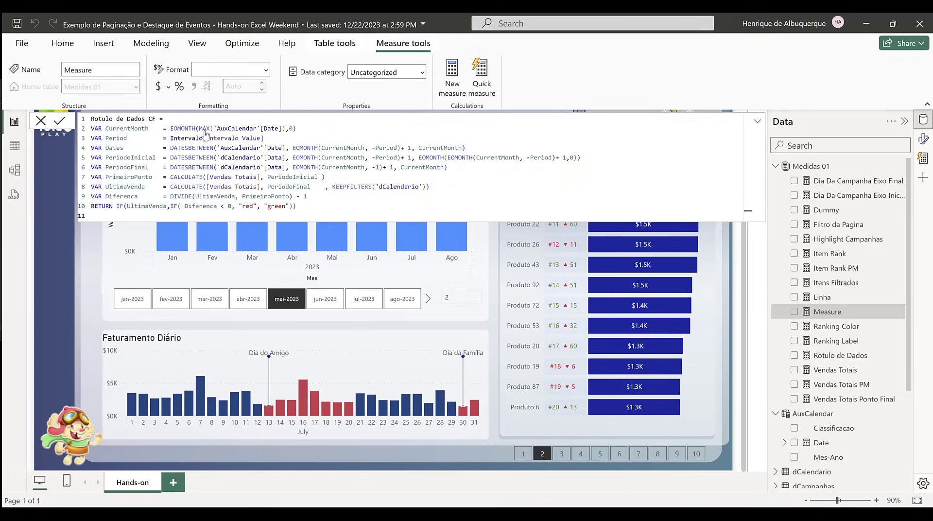
key(Return)
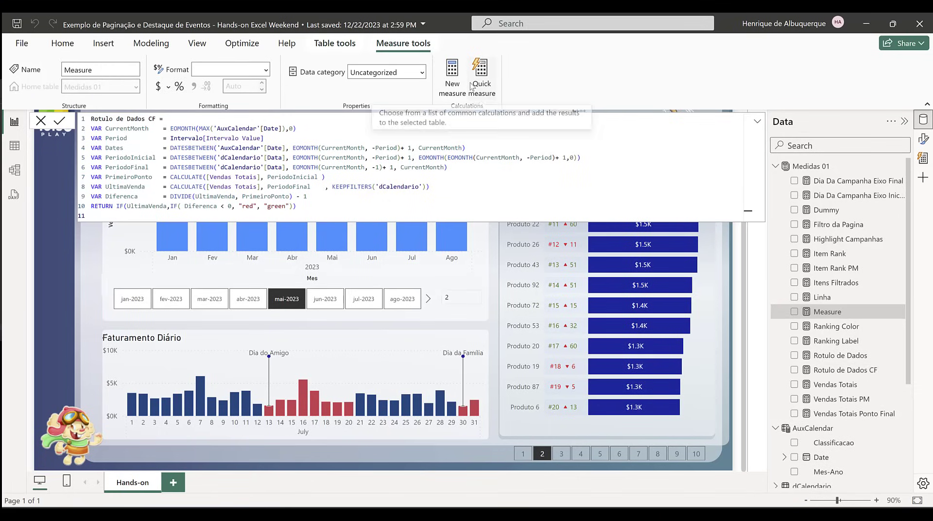
text(Marcador = IF([Vendas Totais Ponto Final], [Vendas Totais]))
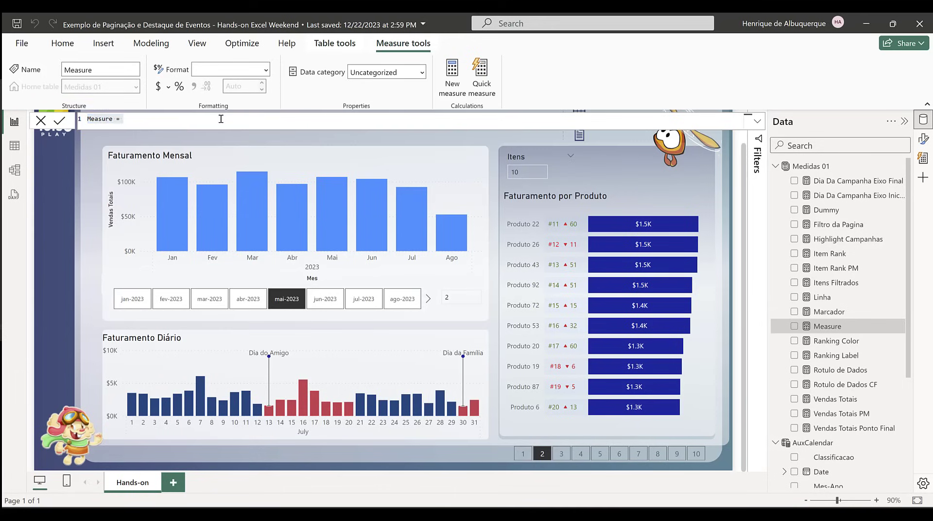
Step: Create the measure Eixo y from the pasted expression with _Descolamento = 1.5, adding the comment "-- valor aleatorio" after that value
click(183, 125)
key(ctrl+a)
text(Eixo y = -- Medida para dar um espaço maior no gráfico e deixar sempre os rótulos de dados acima dos pontos VAR _Valor_Maximo = MAXX(ALLSELECTED(dCalendario[Mes],dCalendario[Nr Mes],dCalendario[Ano]),[Vendas Totais]) VAR _Descolamento = 1.5 RETURN _Valor_Maximo * _Descolamento)
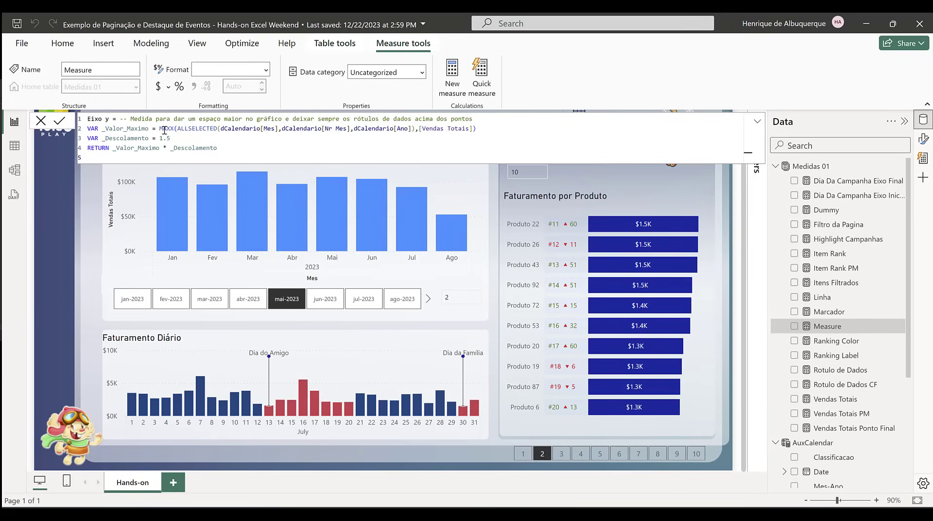
click(177, 140)
text(-- valor aleatorio)
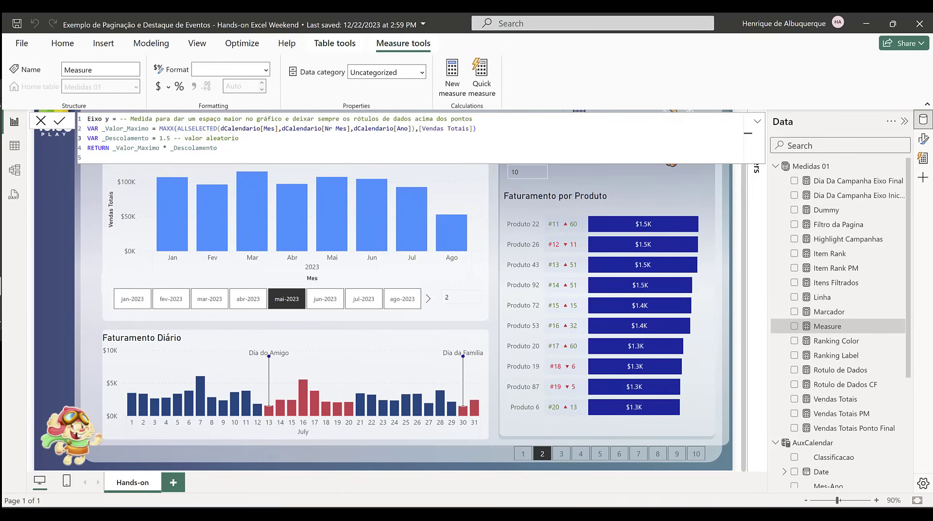
key(Return)
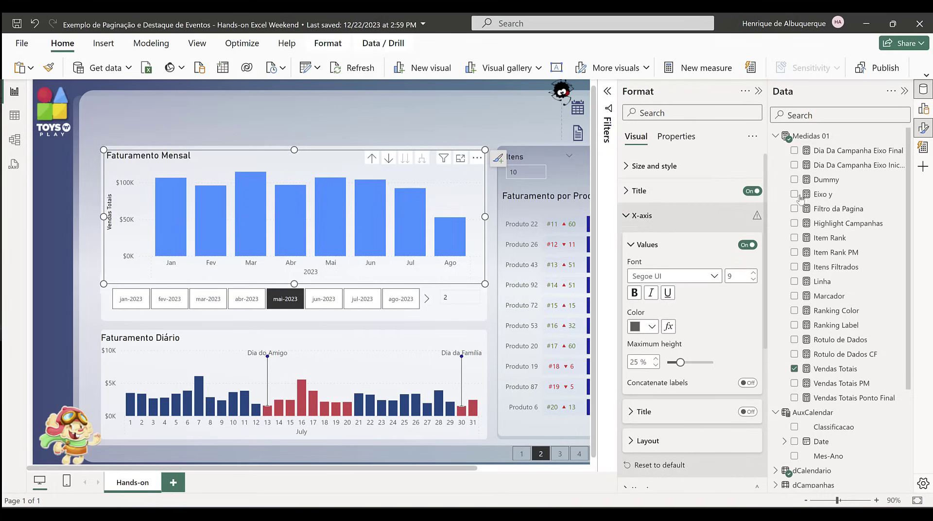
Step: Add the Linha and Marcador measures to the line y-axis of the Faturamento Mensal chart
click(924, 110)
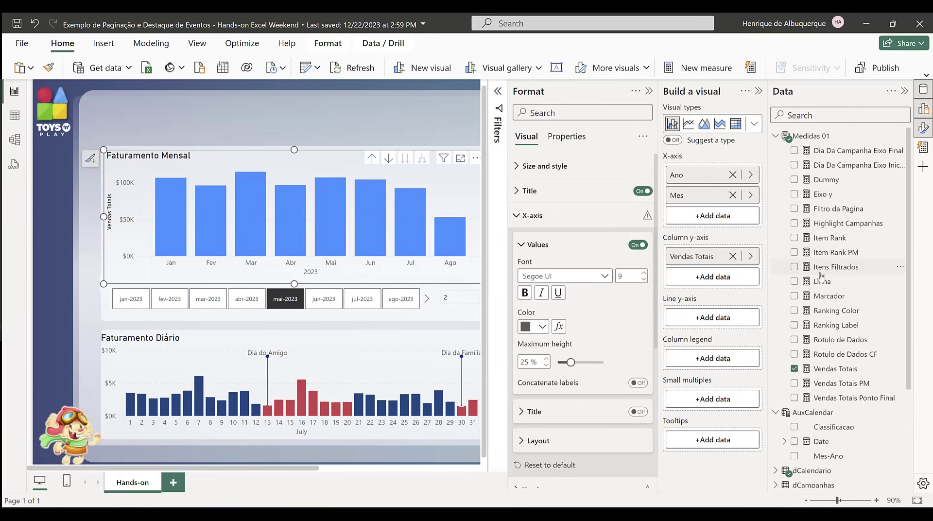
drag(813, 283, 712, 319)
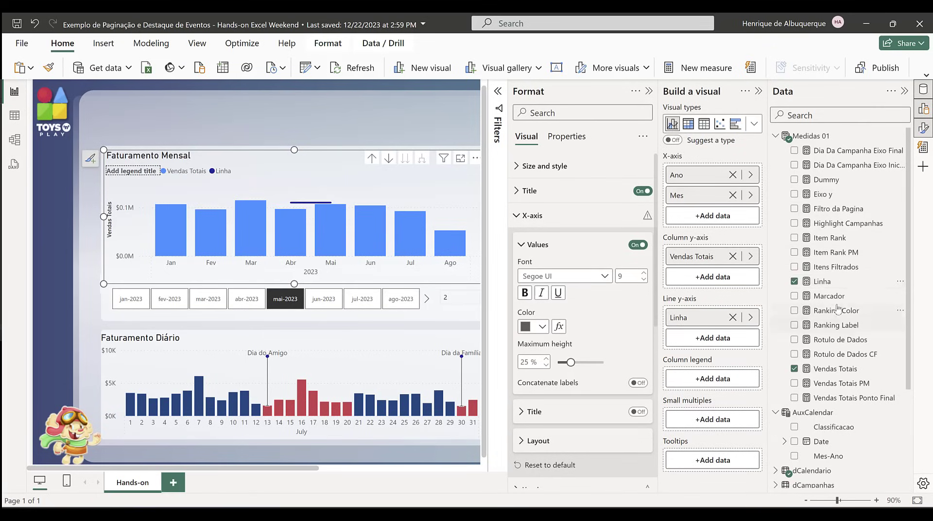
drag(846, 296, 700, 343)
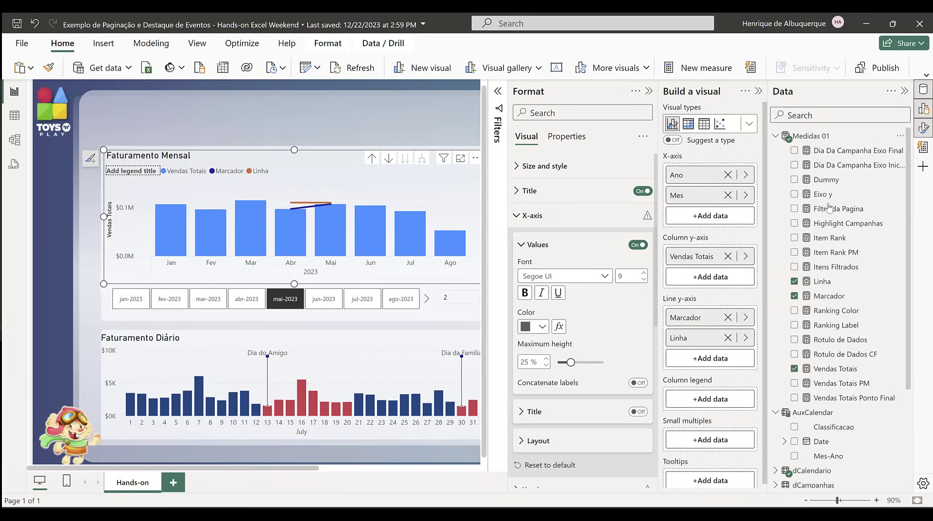
Step: Append "+ 1" to the Intervalo Value measure in the Intervalo table
scroll(839, 274, down, 3)
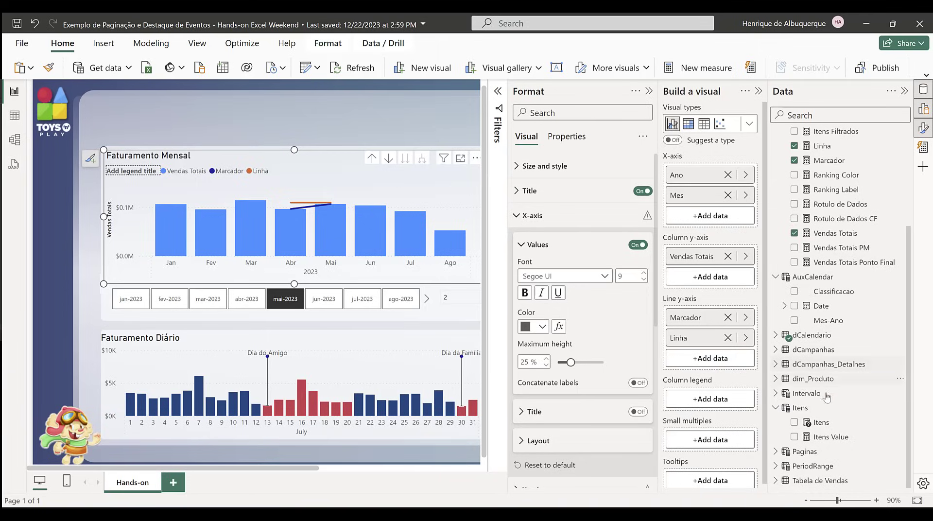
click(776, 395)
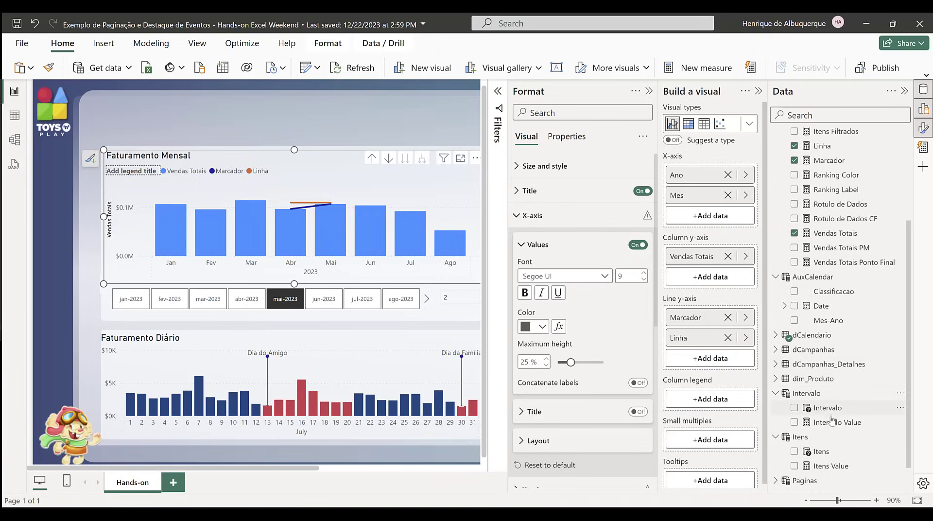
click(832, 423)
click(307, 91)
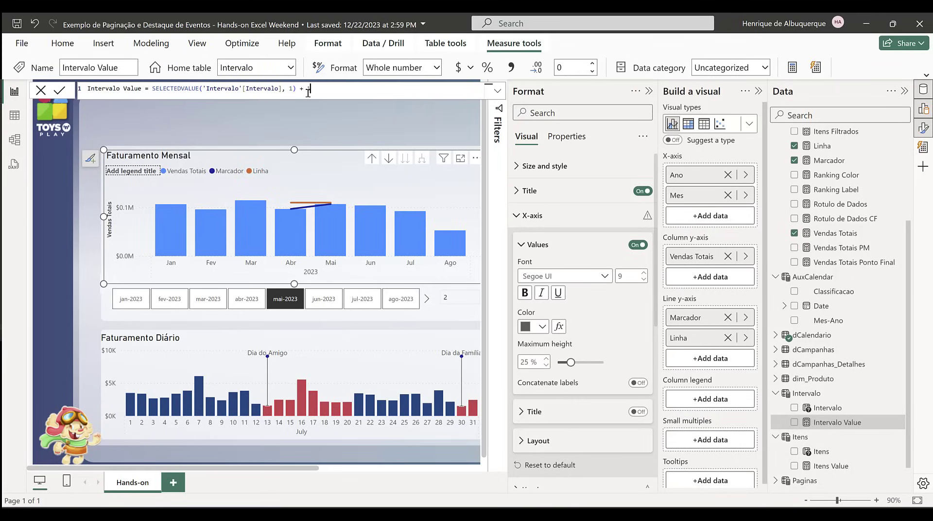
key(Return)
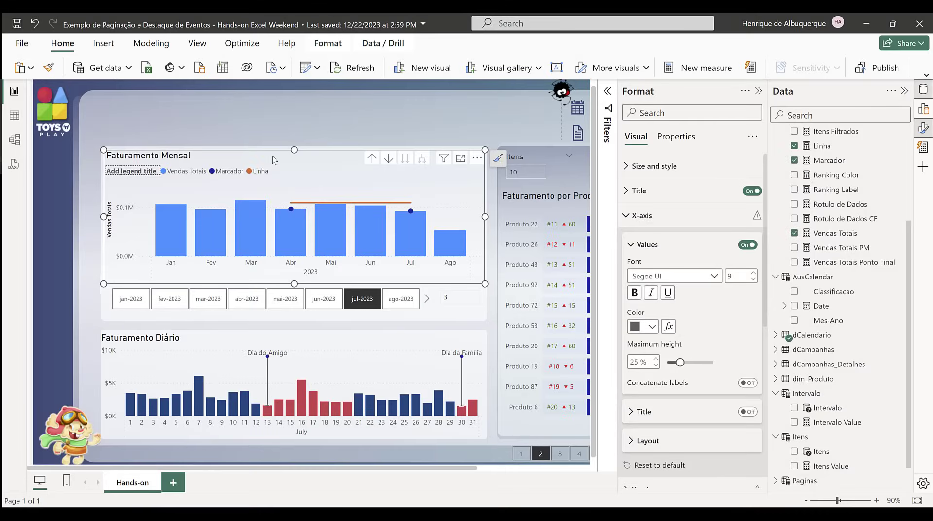
Step: Enable error bars for the Vendas Totais series of the Faturamento Mensal chart, with Vendas Totais Ponto Final as the upper bound
click(922, 111)
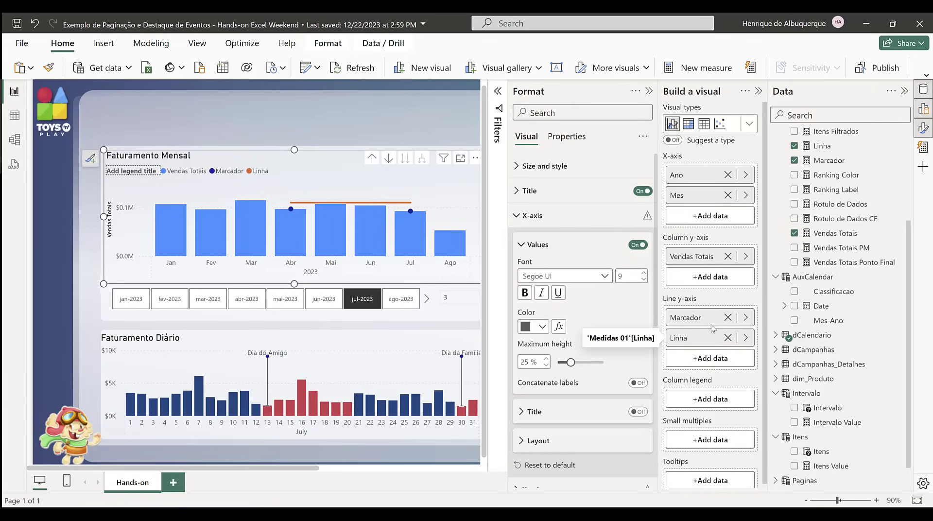
click(758, 91)
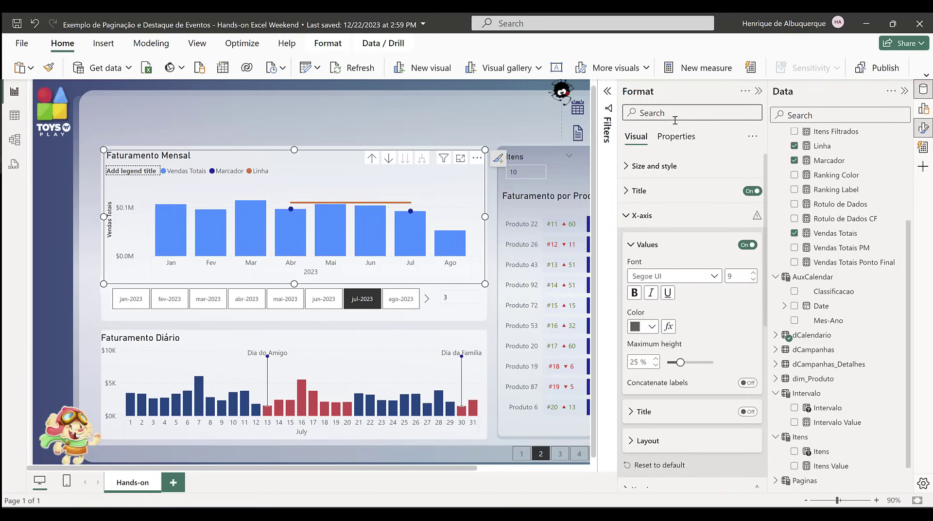
scroll(671, 292, down, 6)
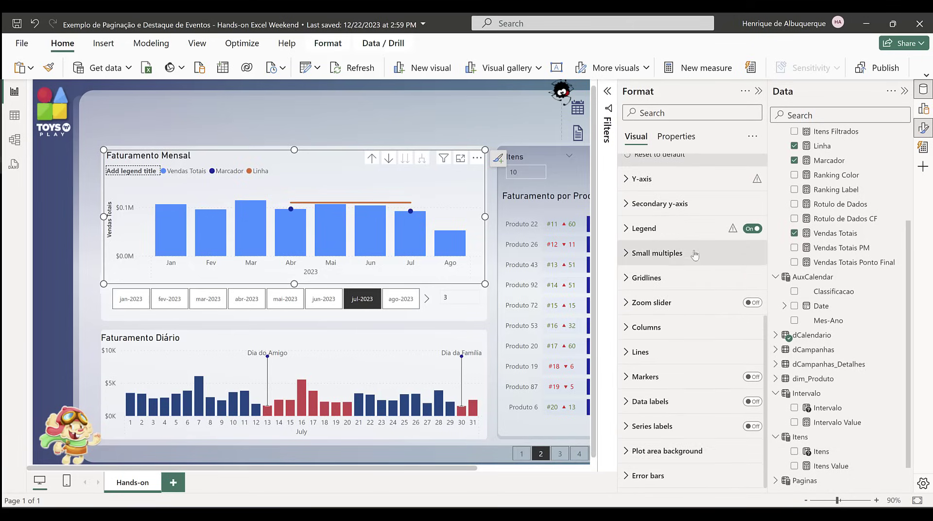
click(659, 474)
scroll(681, 389, down, 5)
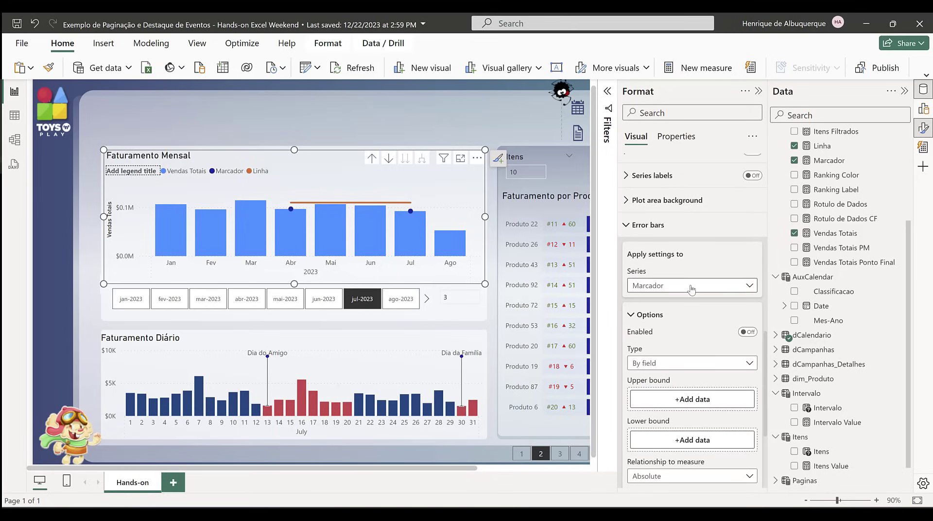
click(692, 289)
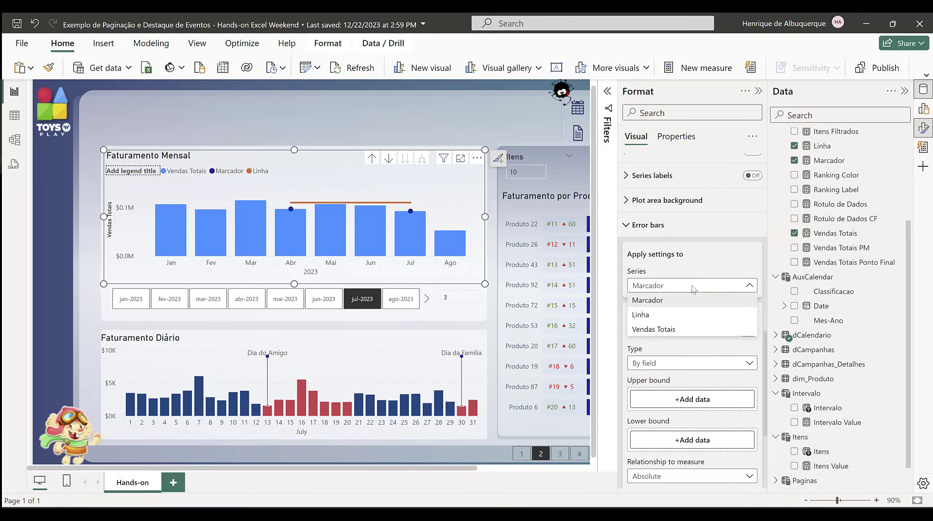
click(676, 332)
click(748, 332)
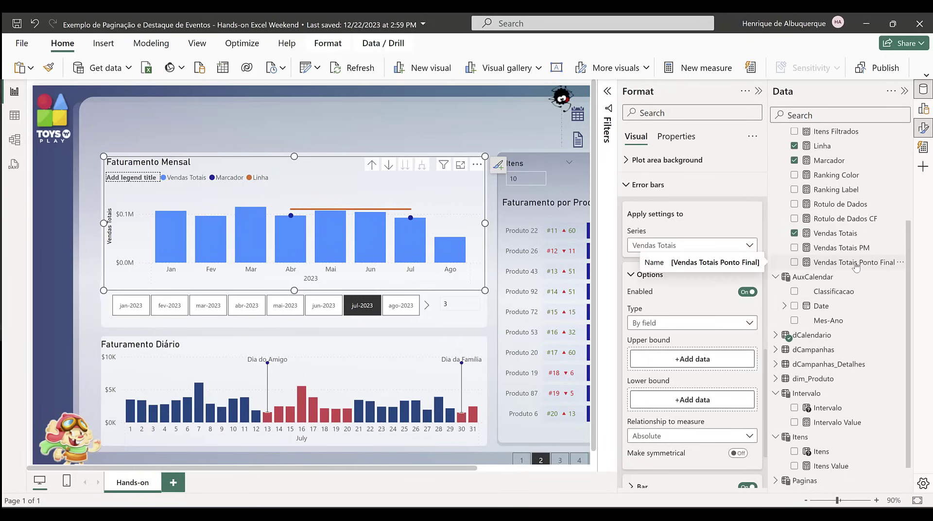
drag(854, 265, 695, 362)
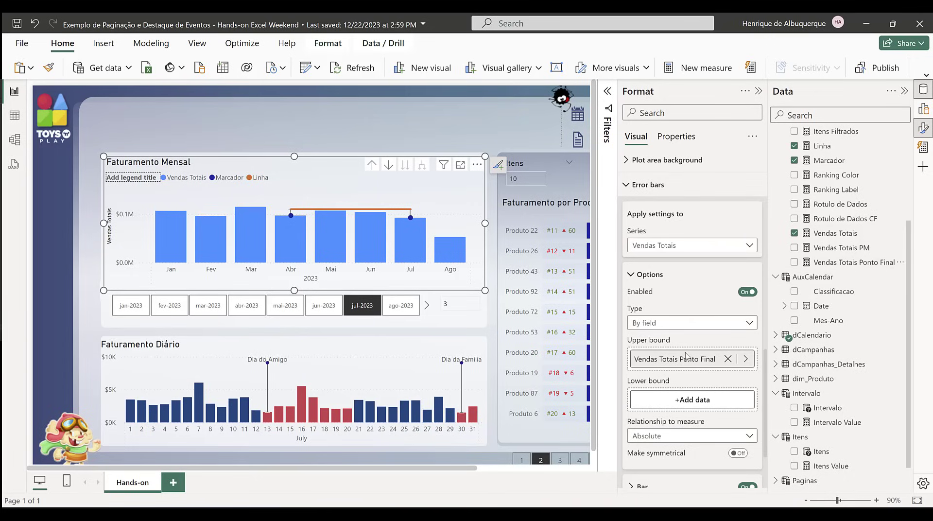
scroll(693, 374, down, 3)
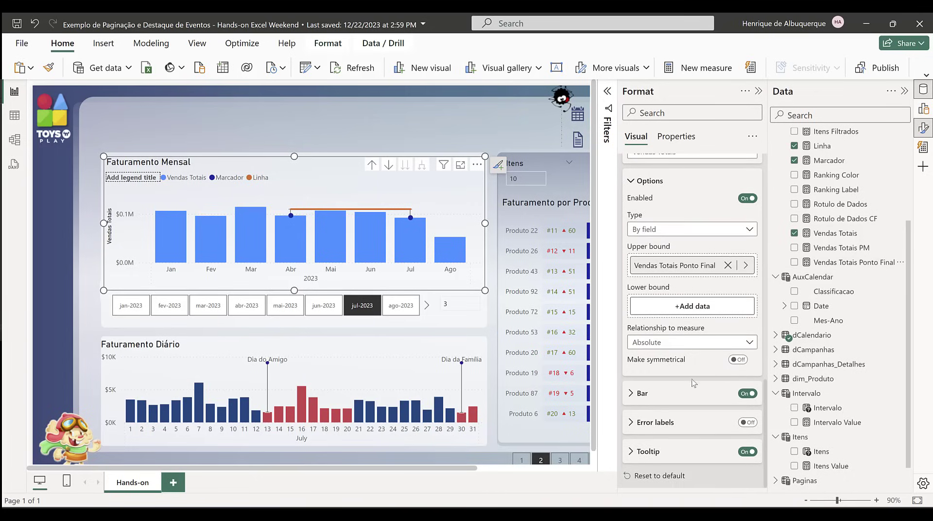
Step: Format the Vendas Totais error bars with an adjusted width, orange bar color and marker shape None
click(661, 394)
scroll(675, 398, down, 2)
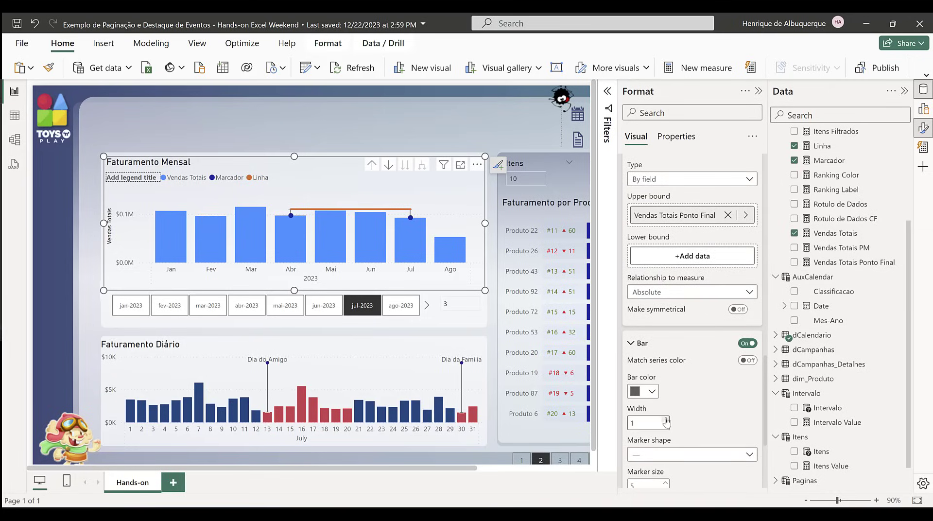
click(666, 421)
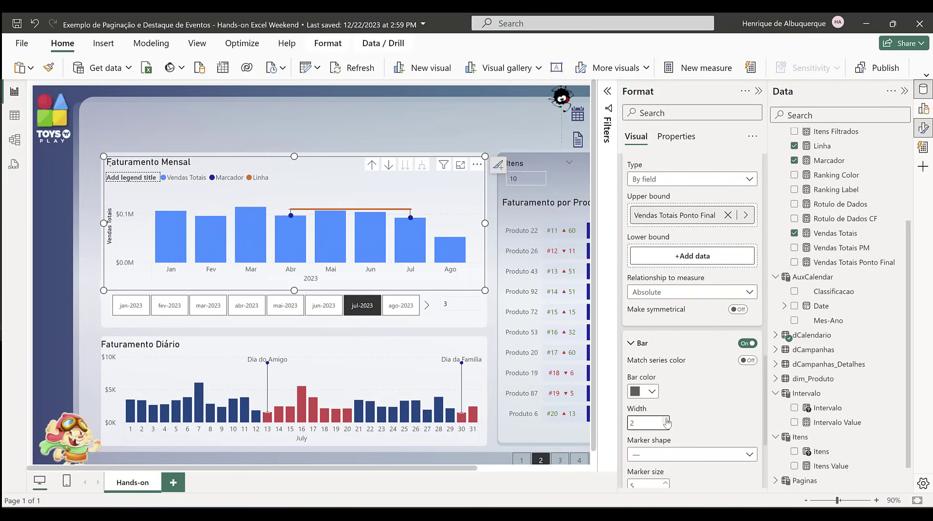
click(650, 392)
click(712, 264)
click(695, 455)
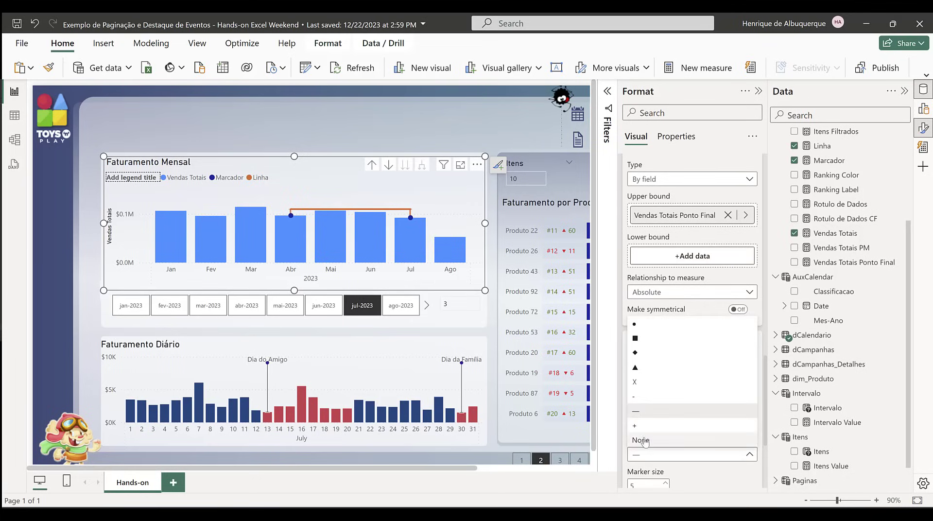
click(662, 440)
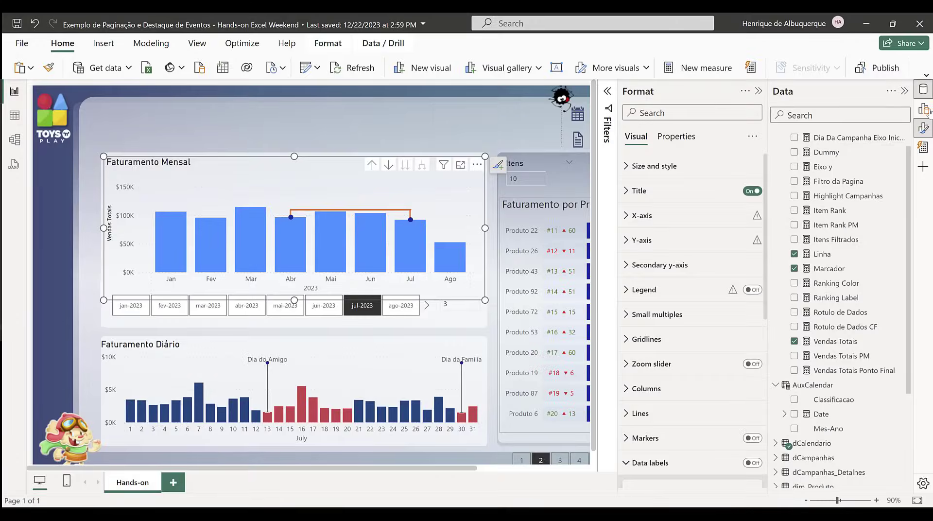
Step: Enable data labels on the Faturamento Mensal chart and hide them for the Vendas Totais and Marcador series
click(903, 92)
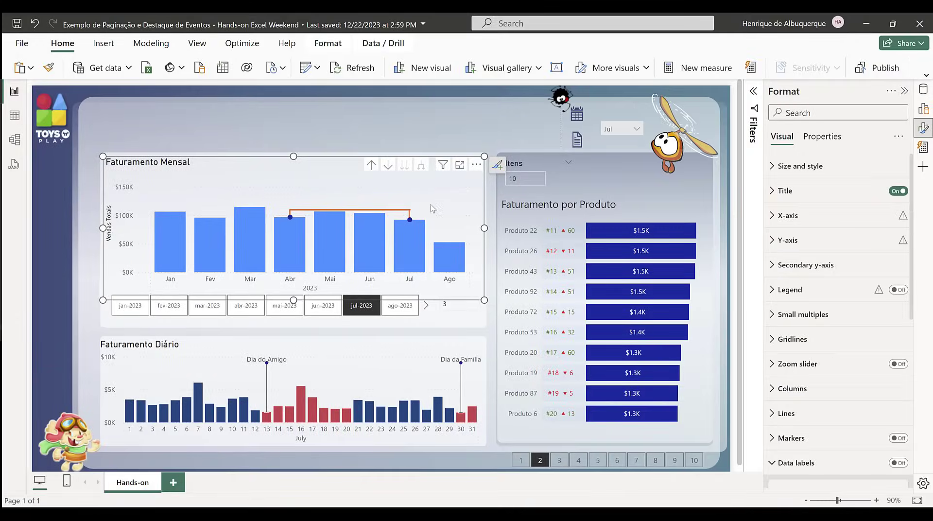
scroll(818, 346, down, 3)
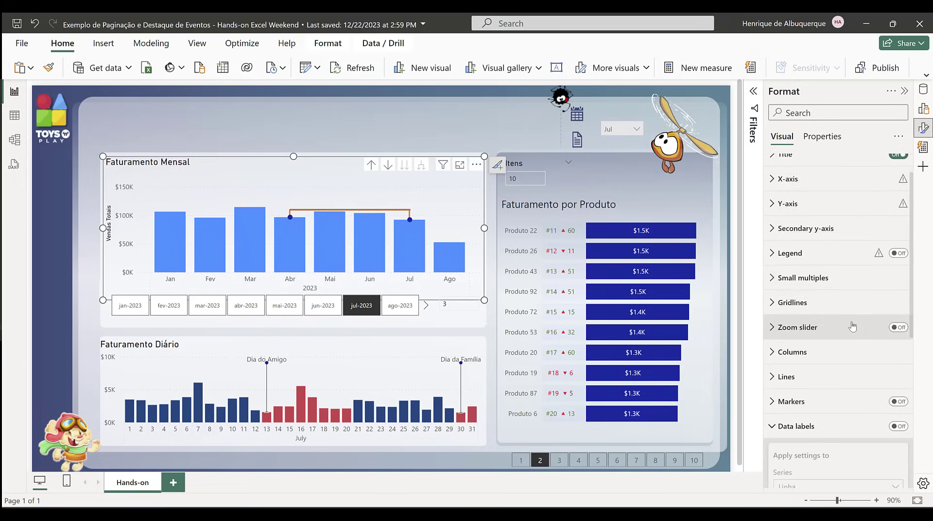
scroll(821, 335, down, 3)
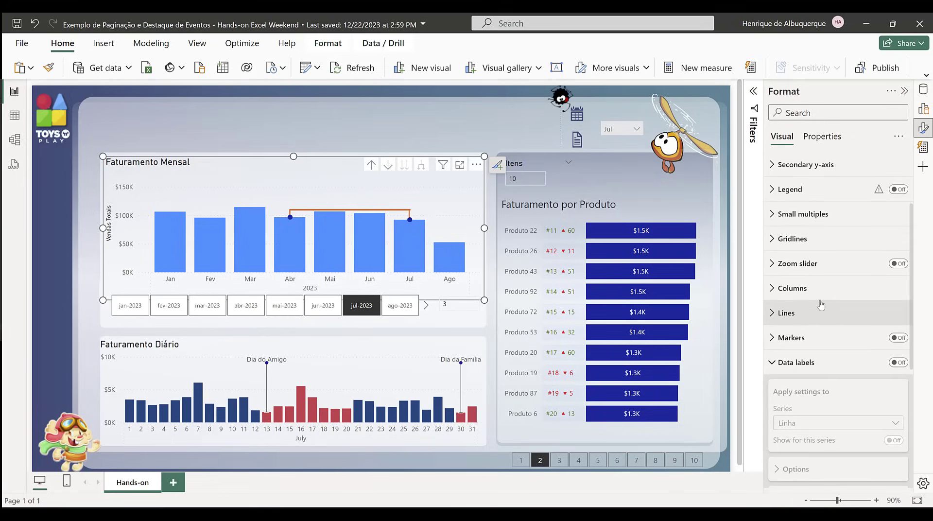
click(899, 262)
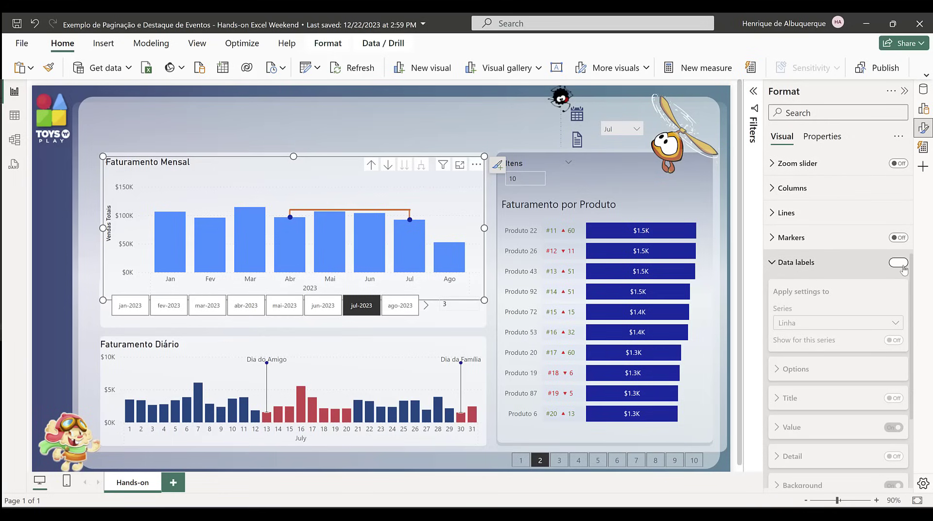
click(848, 319)
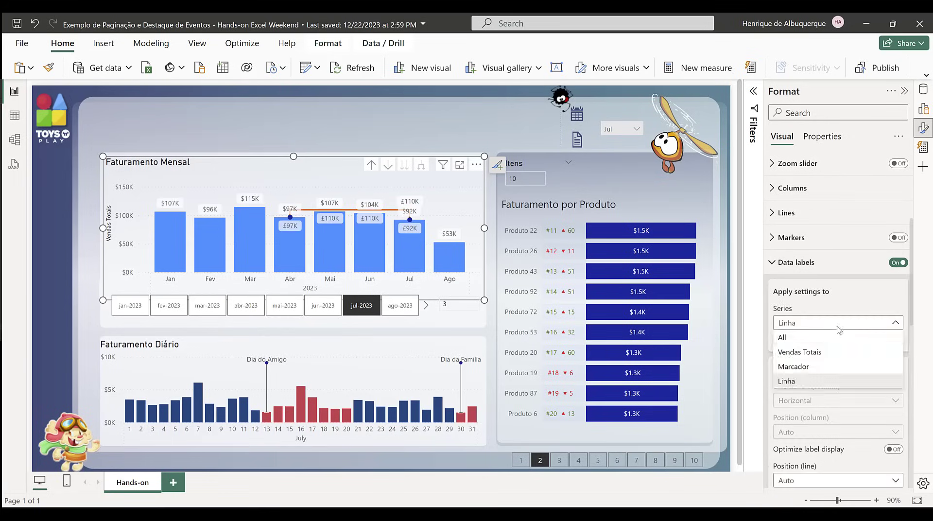
click(821, 352)
click(892, 340)
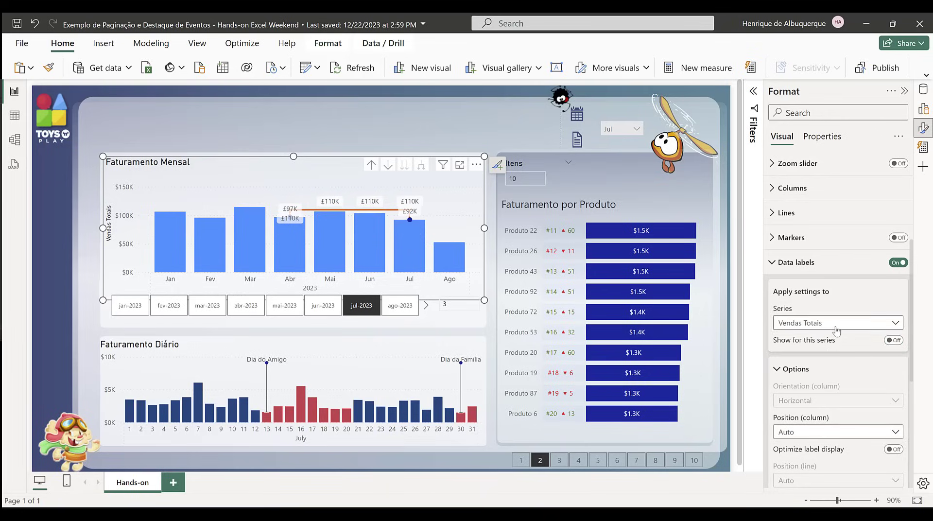
click(821, 322)
click(808, 368)
click(893, 340)
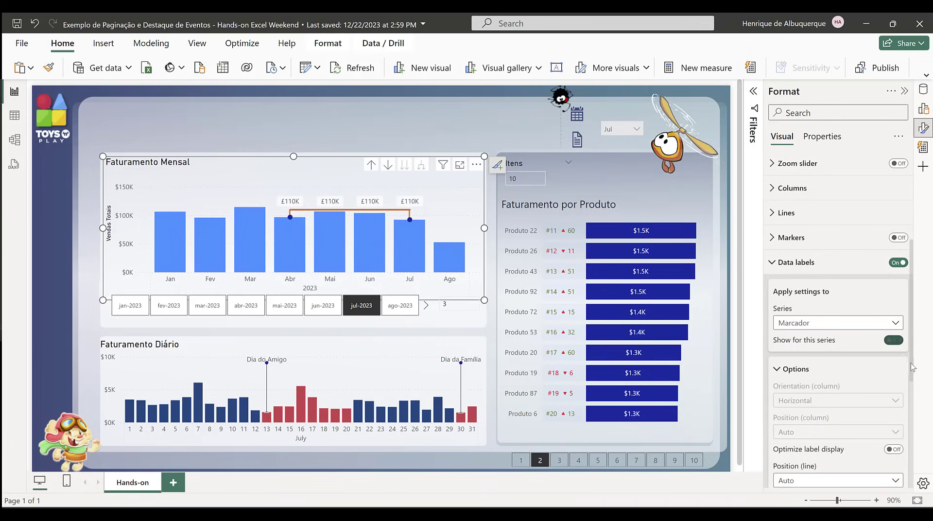
Step: Set the line position of the Linha series' data labels to Above
click(823, 325)
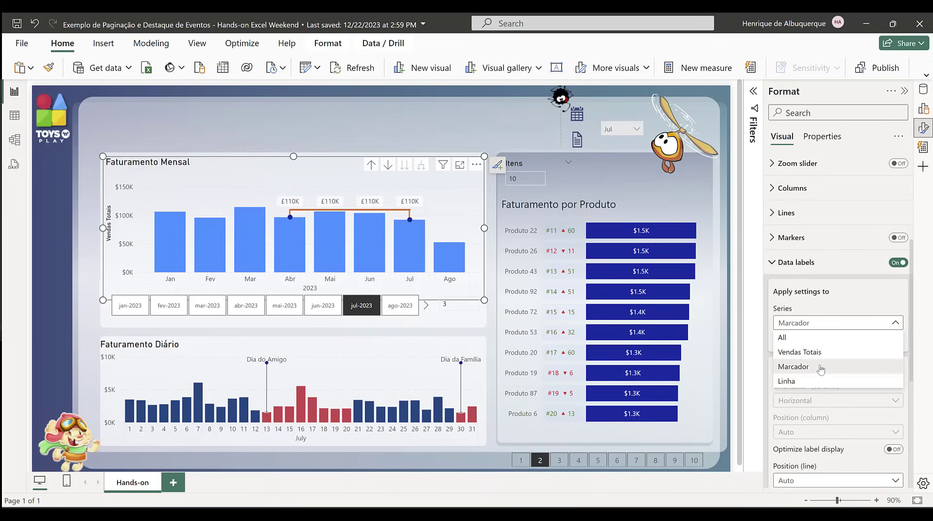
click(808, 382)
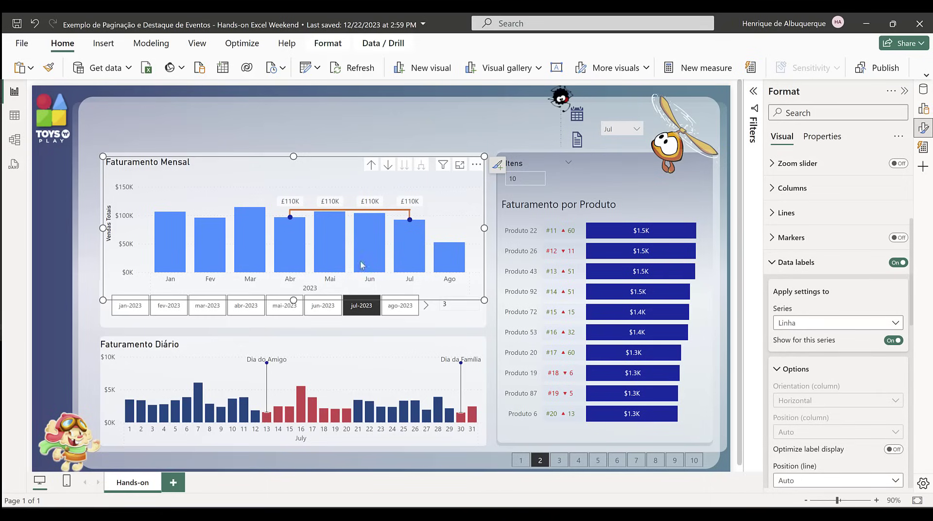
scroll(882, 354, down, 5)
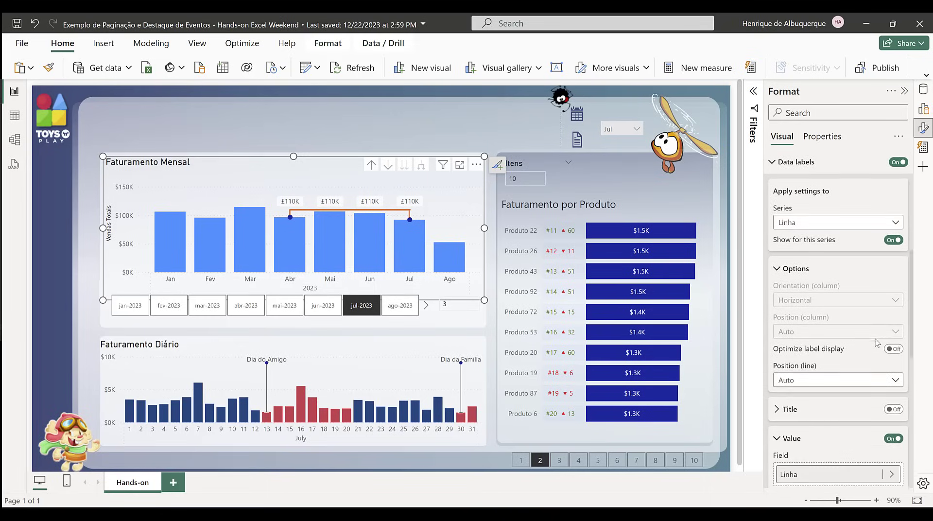
click(813, 285)
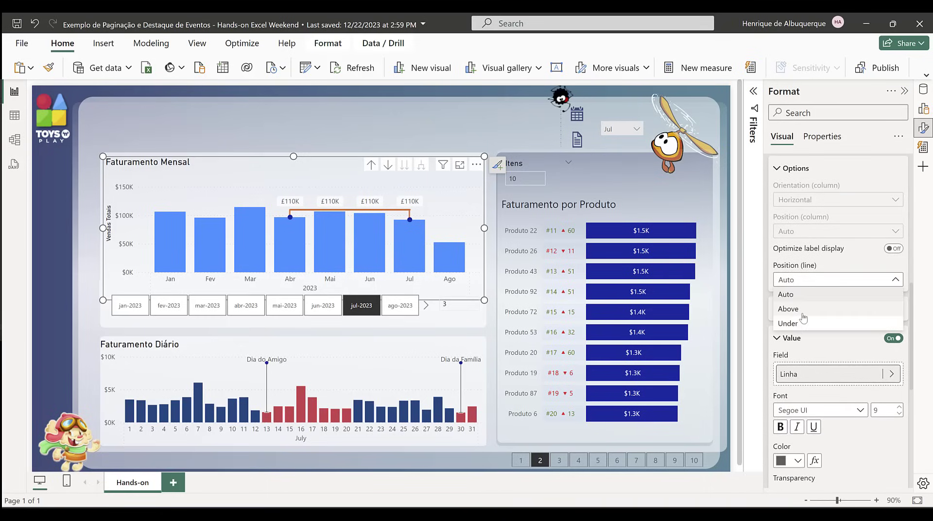
click(839, 310)
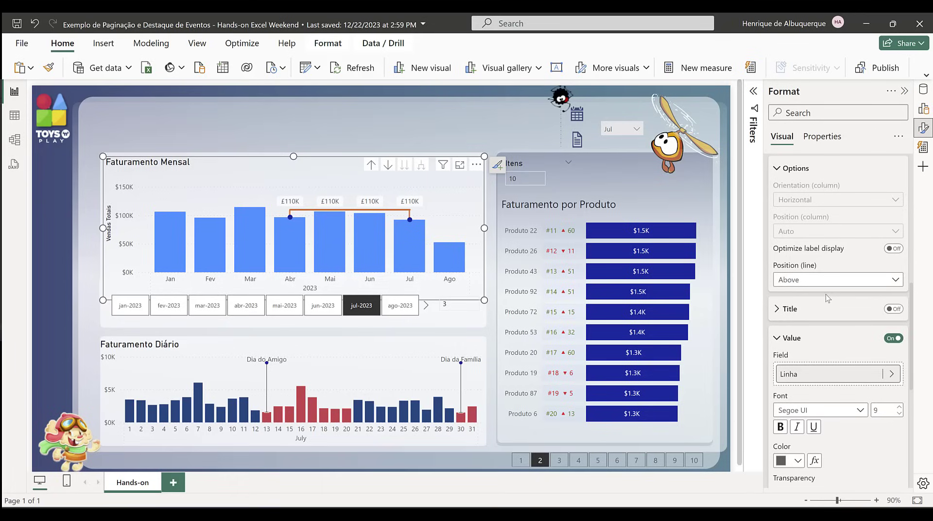
Step: Use the Rotulo de Dados measure as the value of the Linha data labels and turn off their background
click(870, 375)
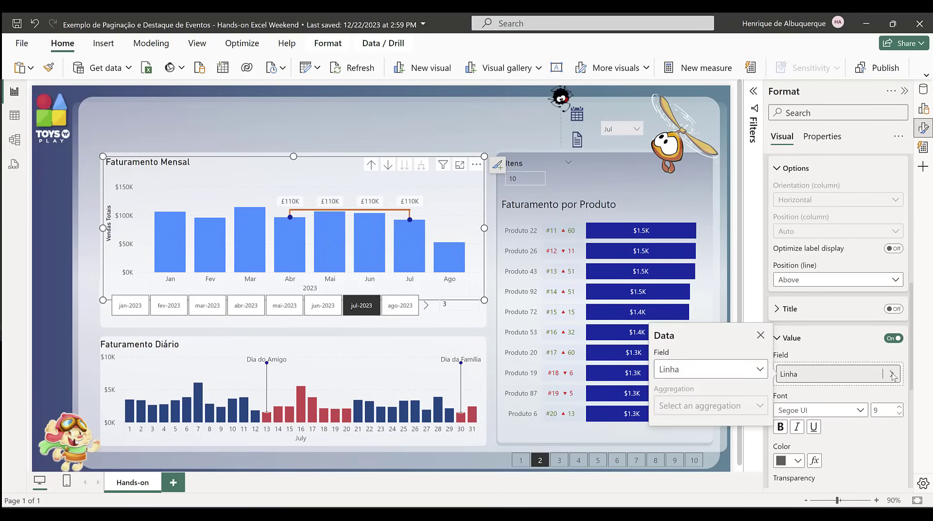
click(702, 368)
scroll(719, 320, down, 1)
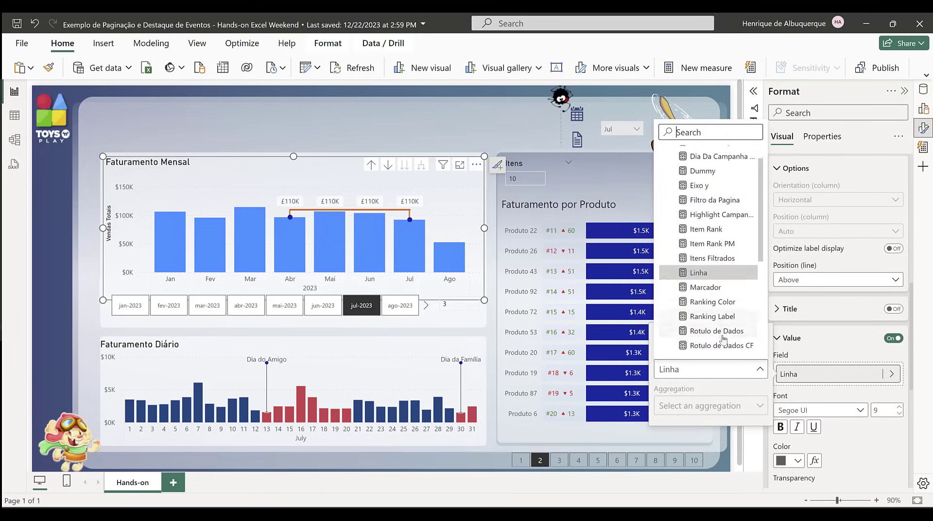
click(731, 326)
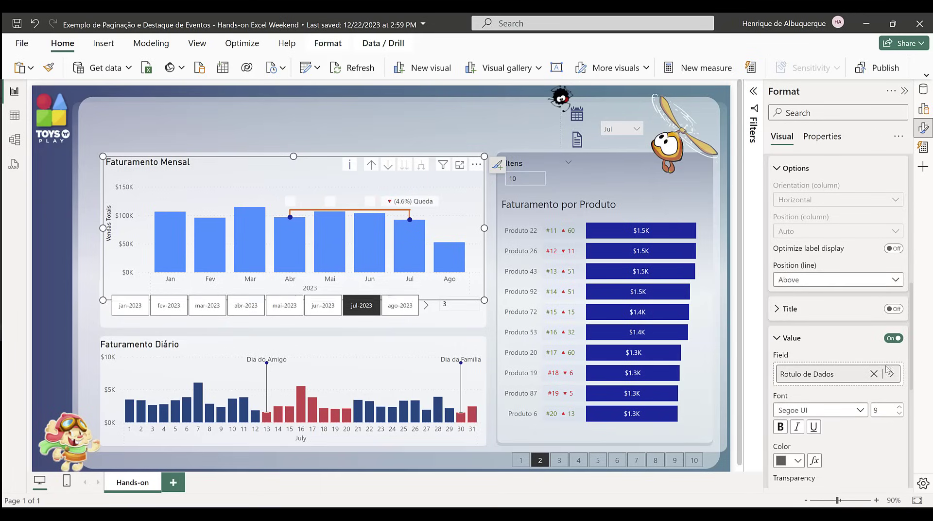
scroll(870, 388, down, 5)
click(892, 403)
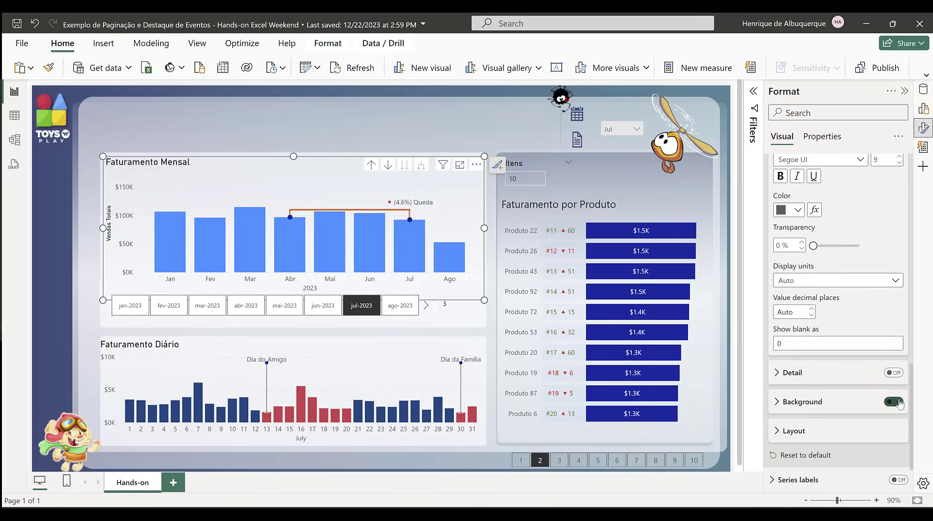
Step: Apply conditional formatting to the Linha data label color by field value, based on Rotulo de Dados CF
scroll(855, 350, up, 3)
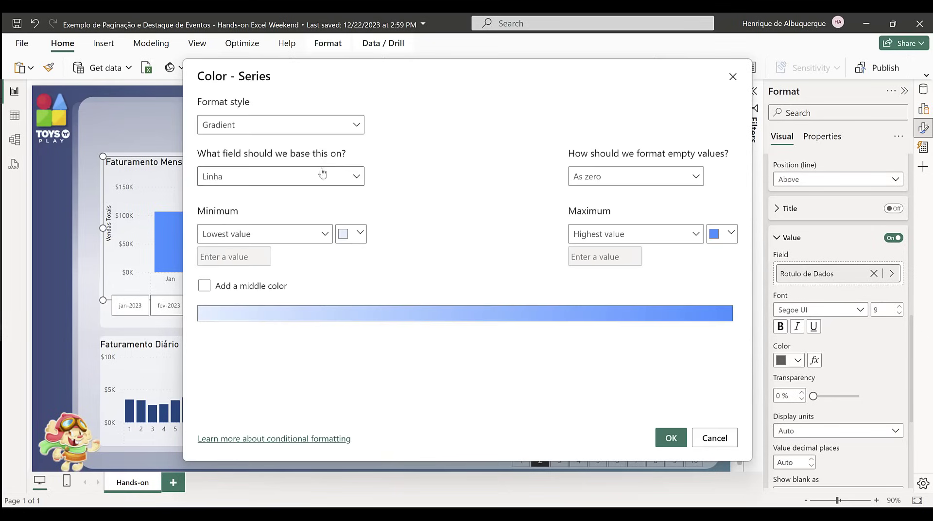
click(290, 125)
click(262, 183)
click(266, 176)
text(cf)
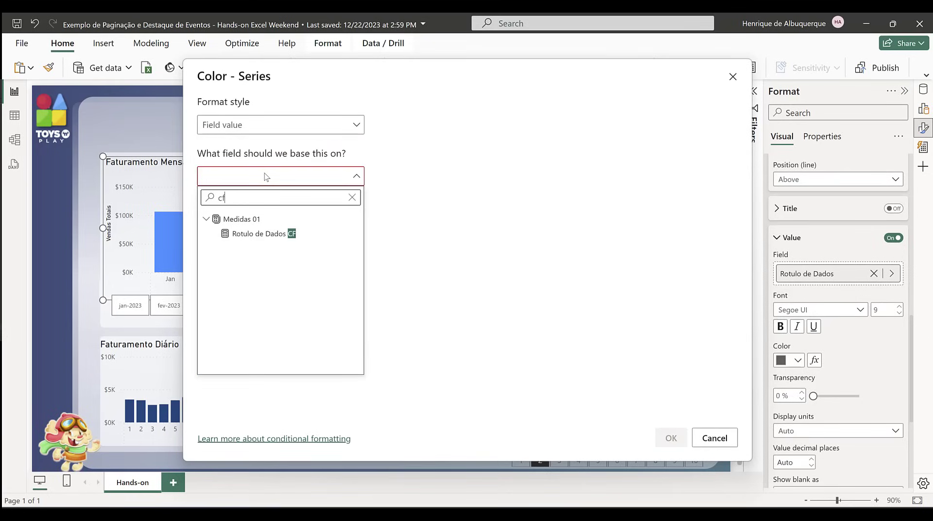
click(263, 233)
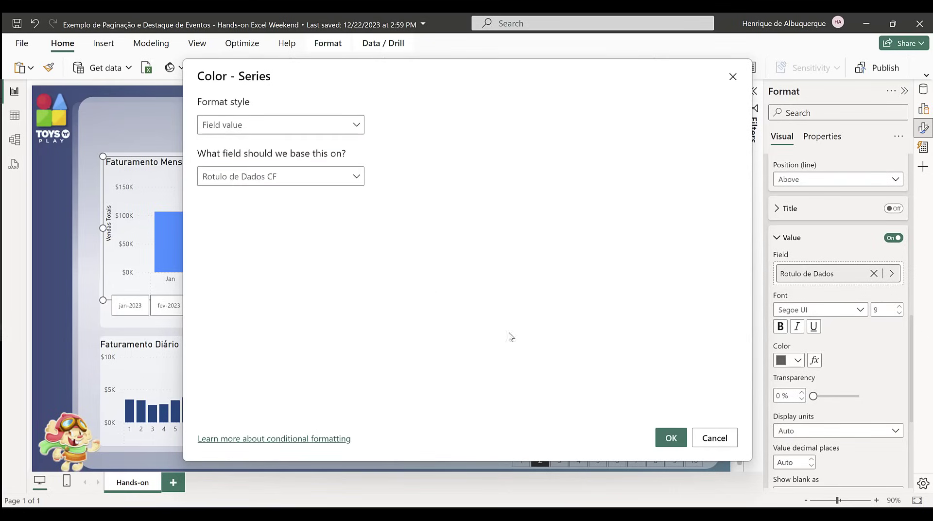
click(671, 438)
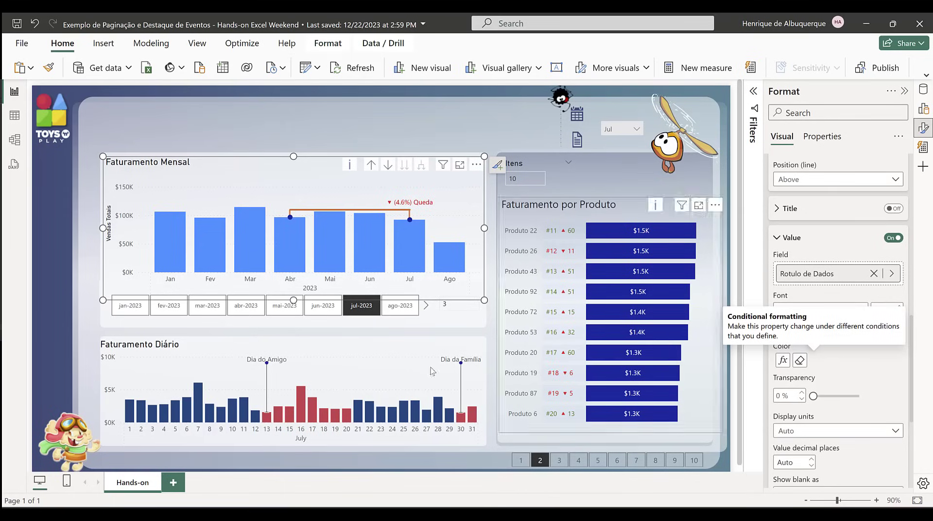
Step: Set the interval slicer to 1 and select mar-2023 in the month slicer to check the comparison
double_click(450, 306)
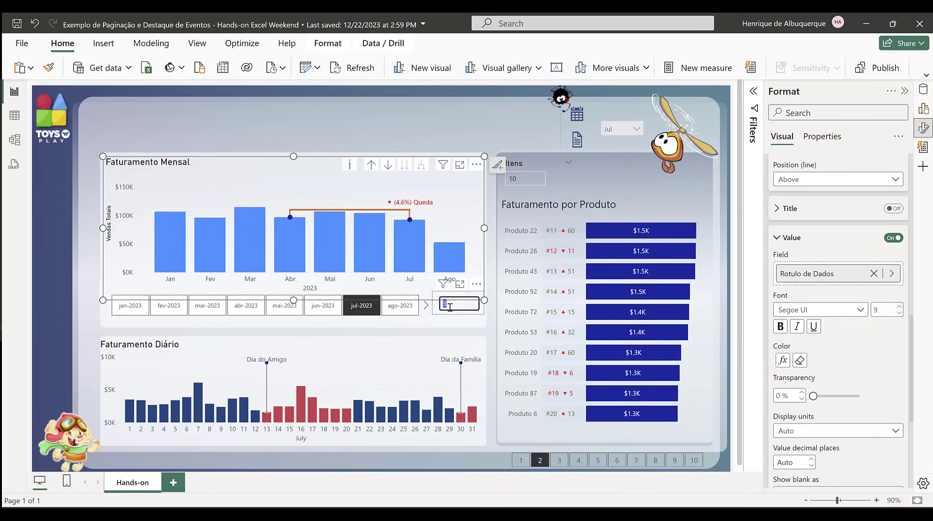
key(Return)
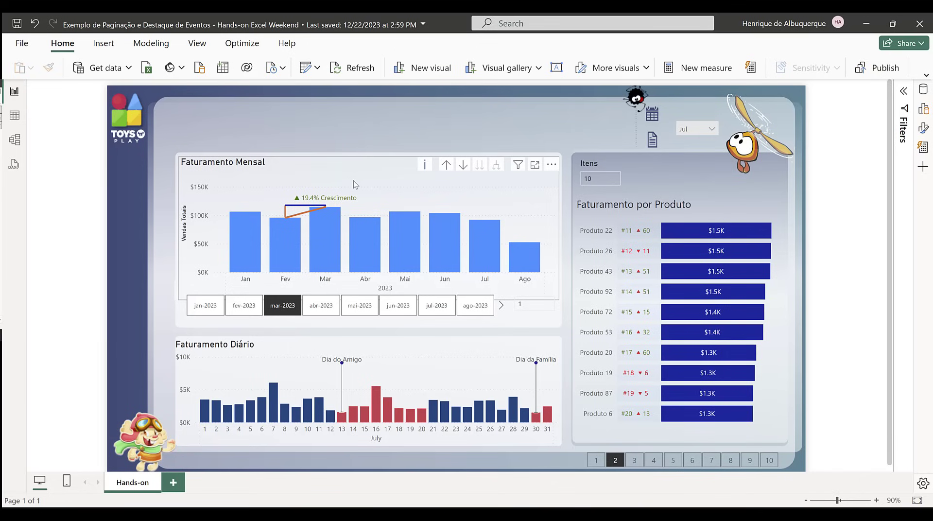
Step: Set the stroke width of the Marcador line in the Faturamento Mensal chart to 0 px
click(321, 156)
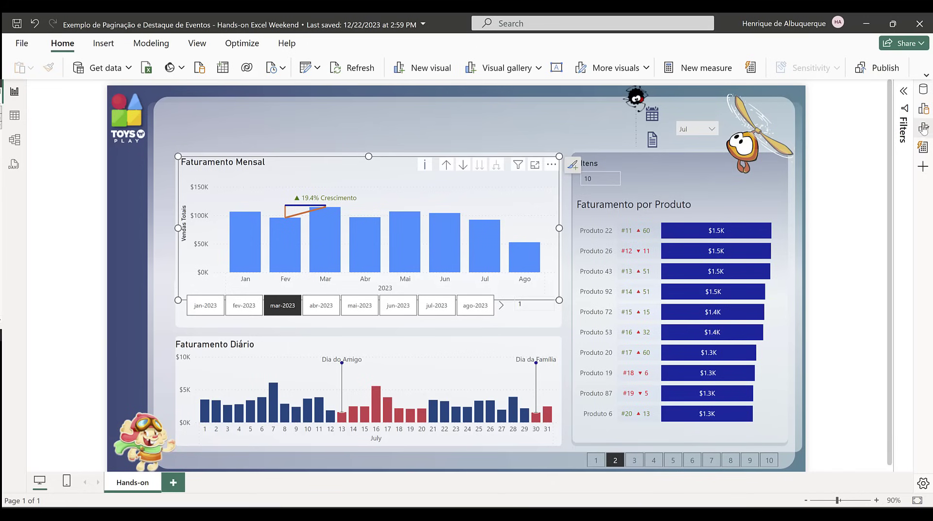
click(923, 128)
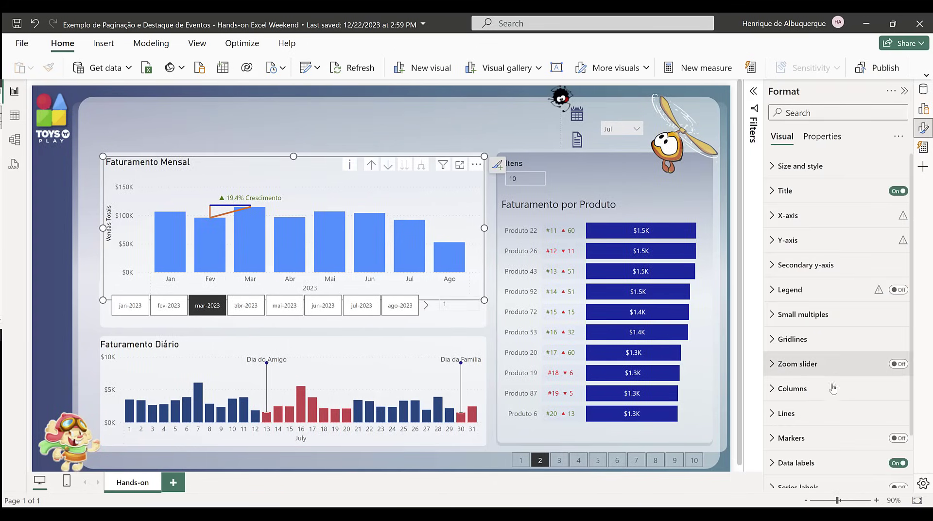
click(819, 414)
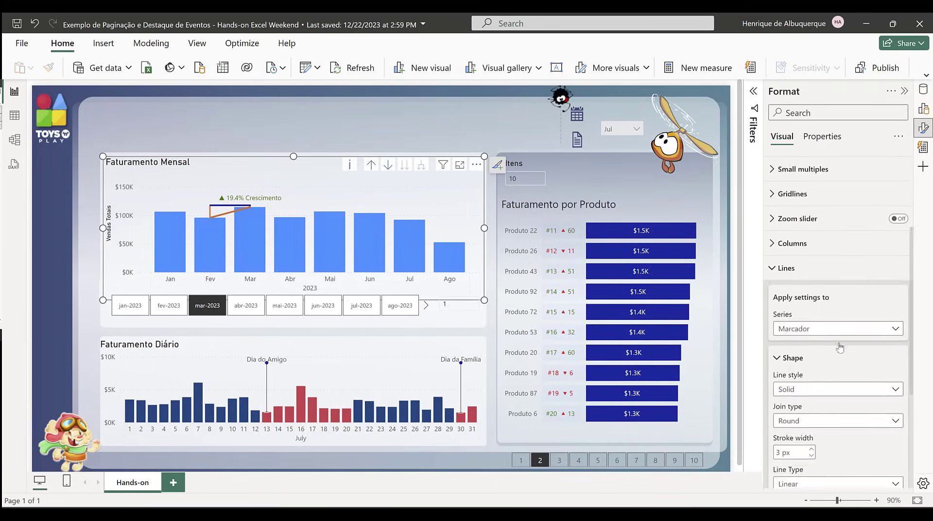
scroll(846, 316, down, 4)
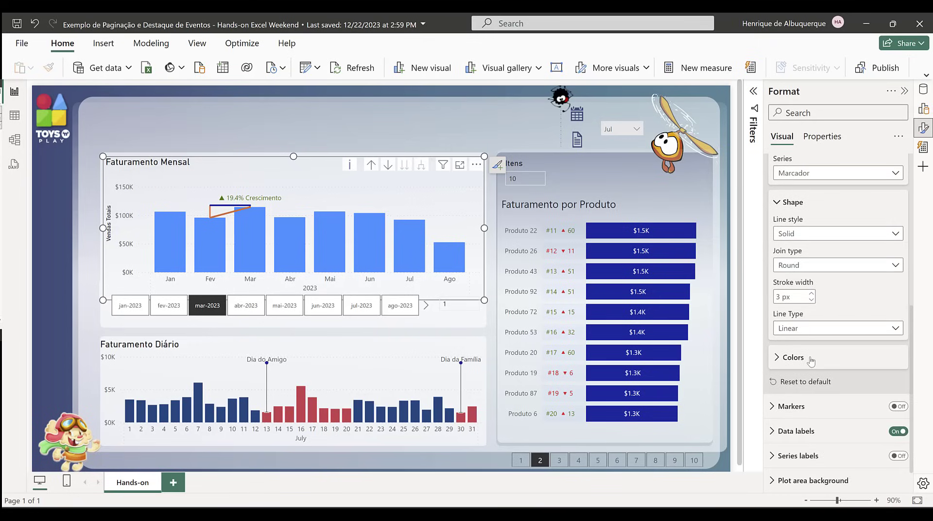
click(831, 355)
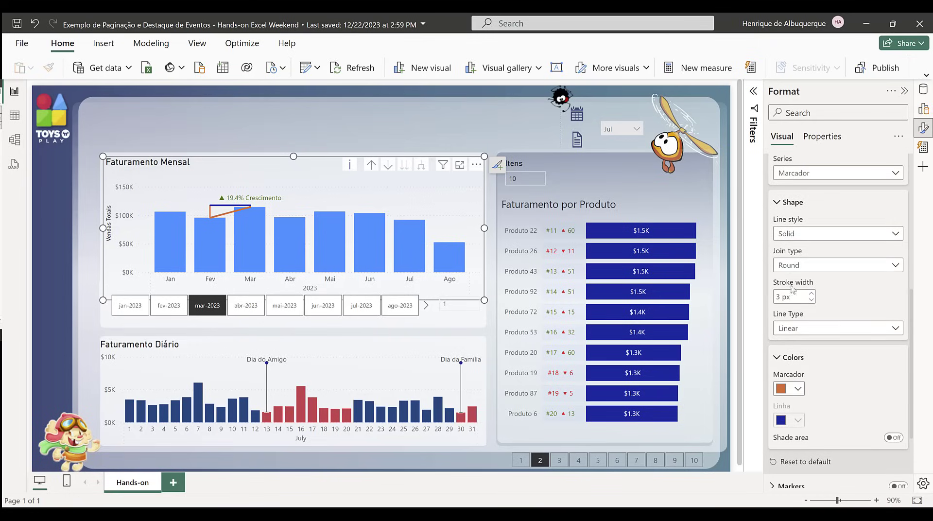
click(811, 300)
click(811, 299)
click(811, 300)
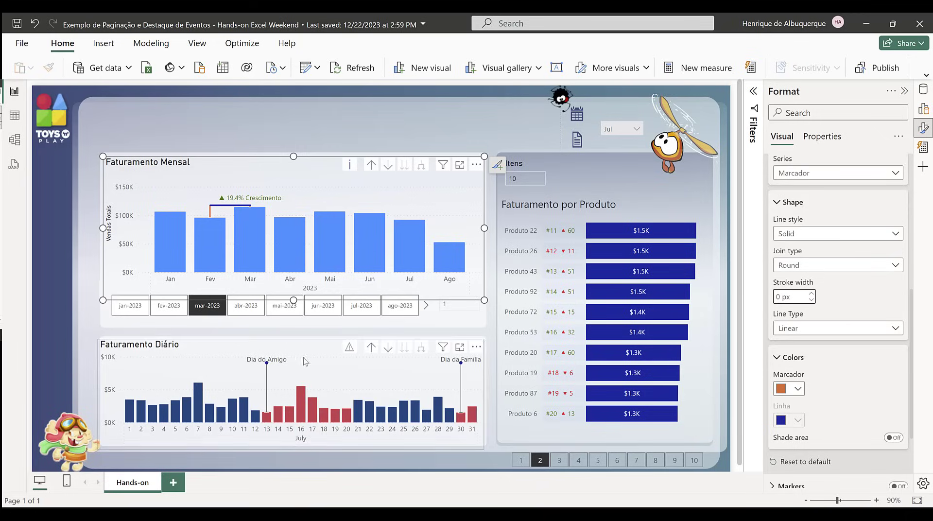
Step: Select abr-2023 in the month slicer and set the interval slicer to 2 to test the comparison
click(444, 304)
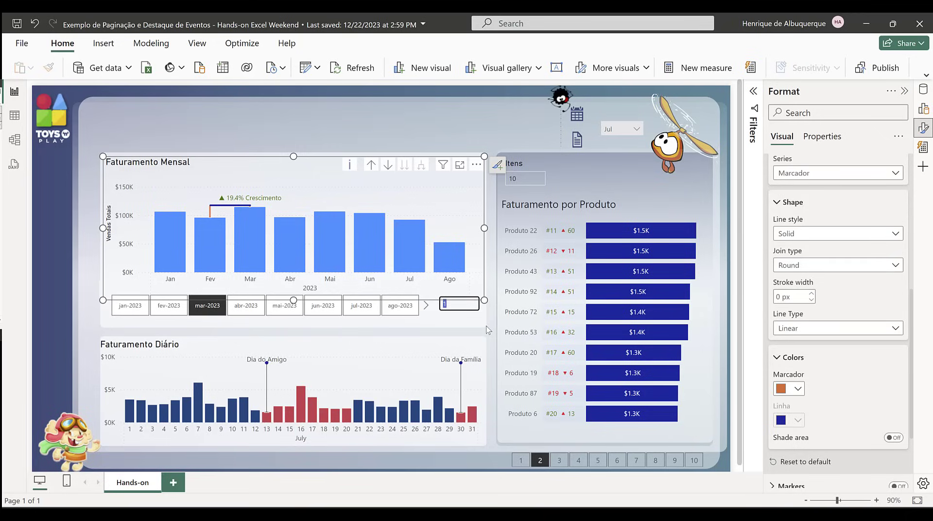
click(250, 311)
click(250, 311)
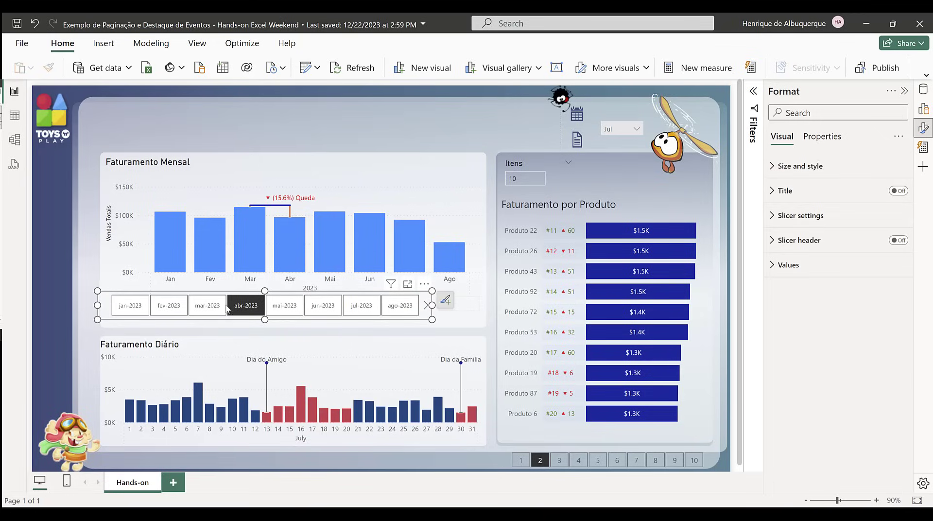
click(474, 304)
click(458, 305)
text(1)
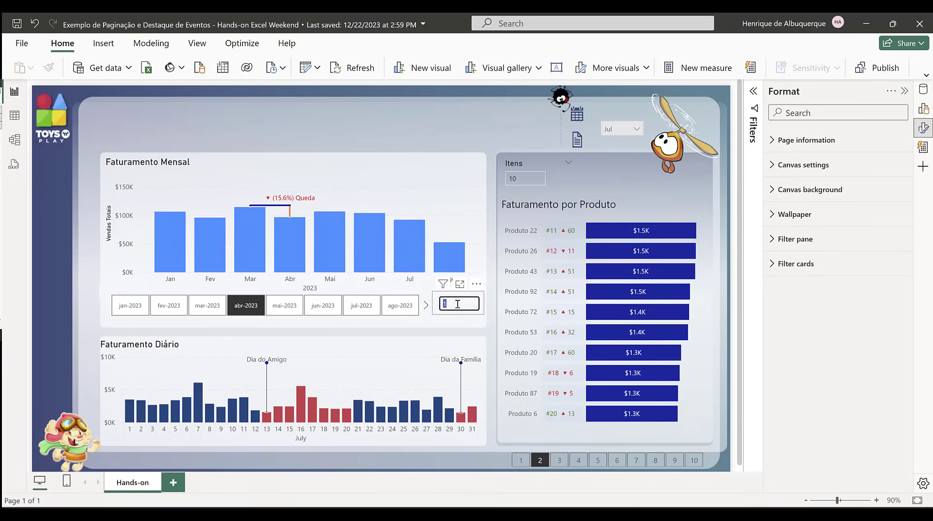
key(Return)
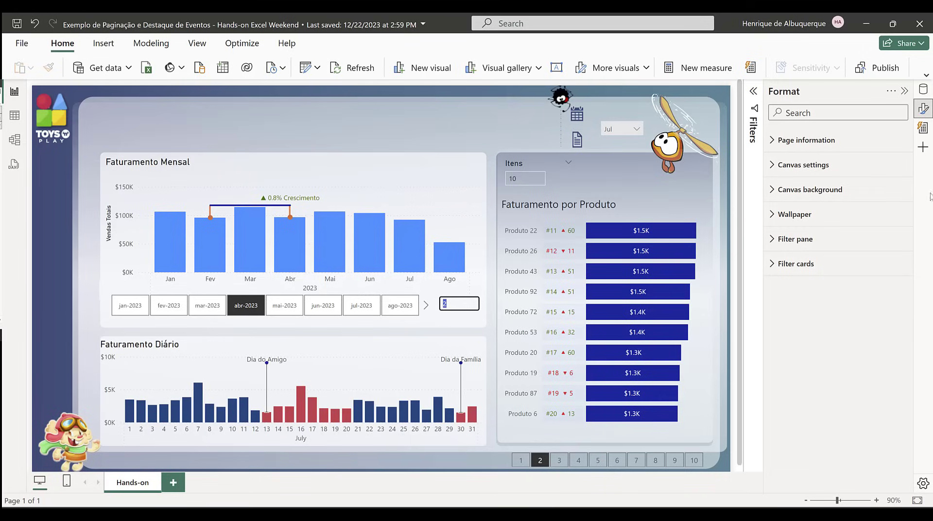
Step: Change the bar color of the Vendas Totais error bars in the Faturamento Mensal chart to dark blue
click(258, 158)
scroll(878, 363, down, 2)
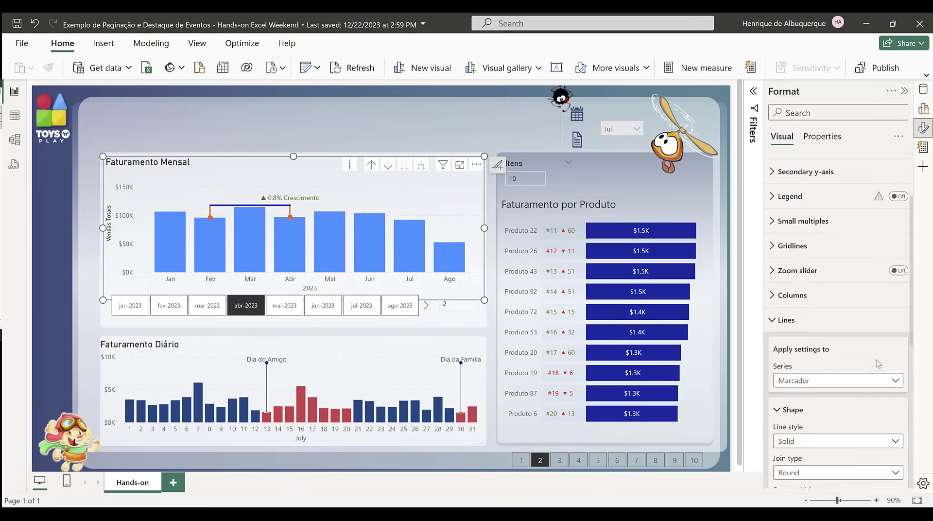
scroll(877, 363, down, 6)
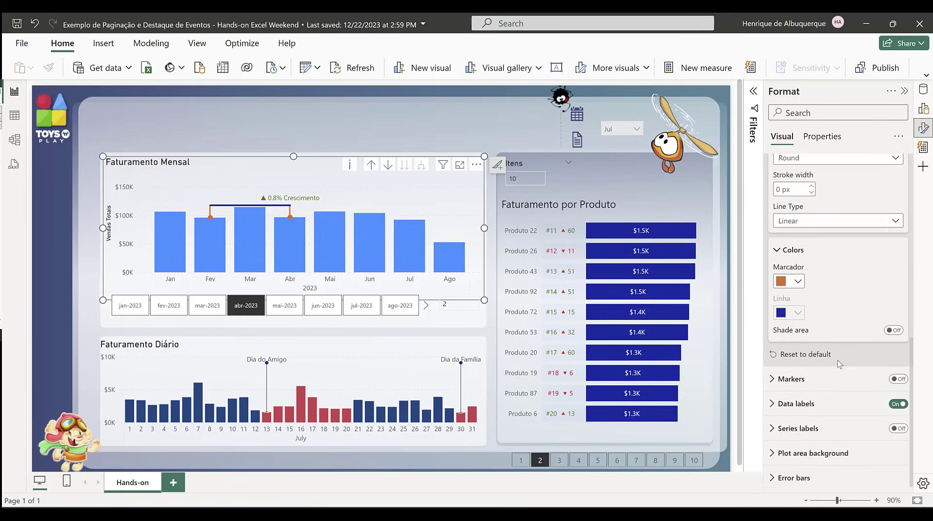
click(811, 478)
scroll(830, 379, down, 4)
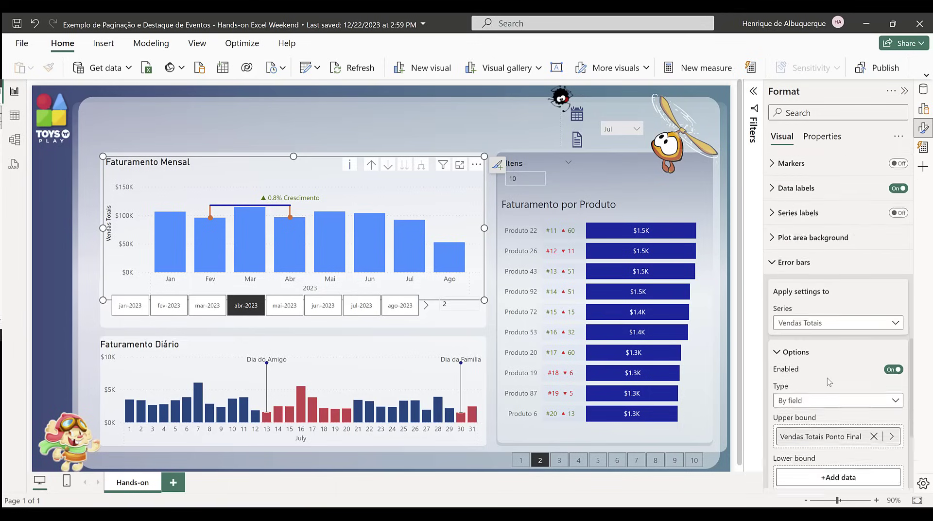
scroll(822, 381, down, 3)
click(810, 387)
scroll(810, 378, down, 3)
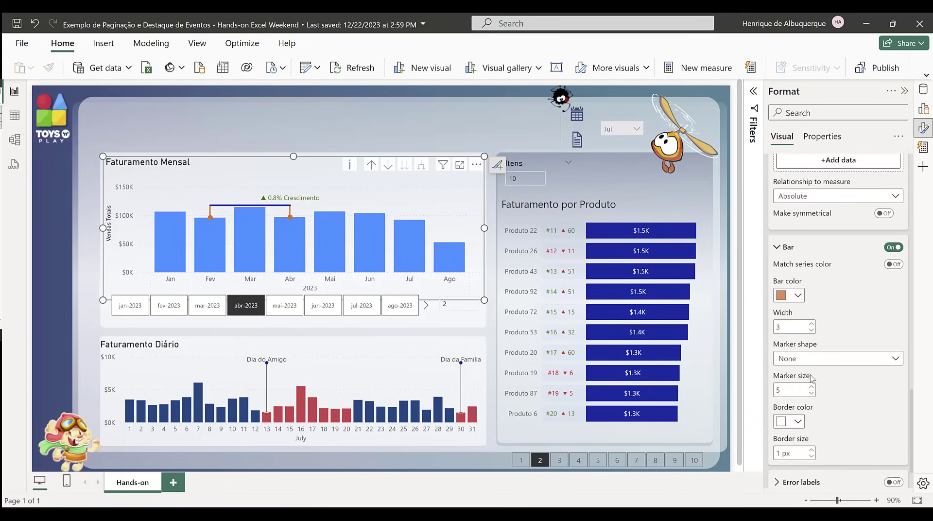
click(796, 291)
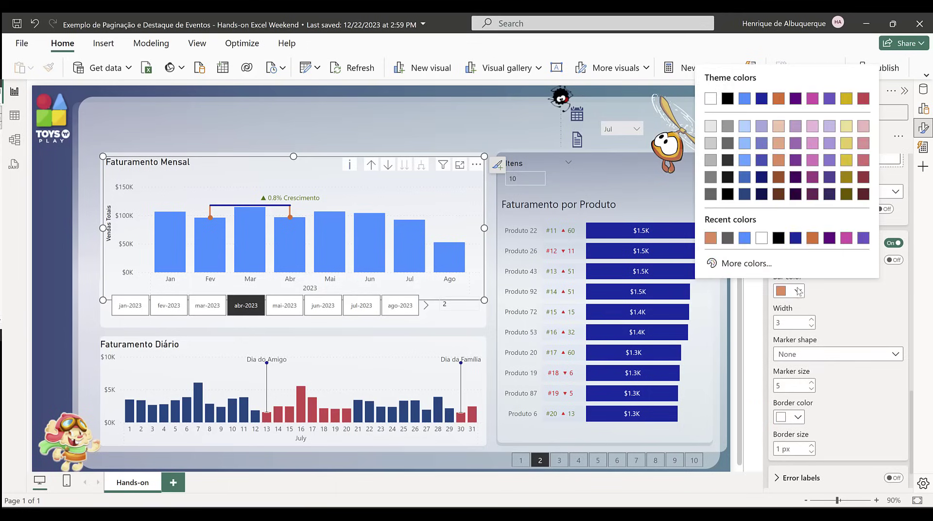
click(796, 238)
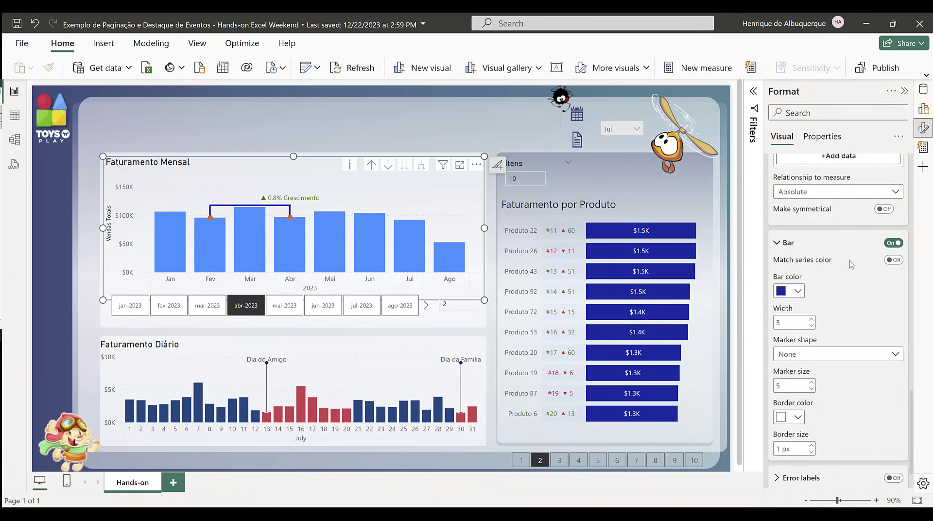
click(469, 155)
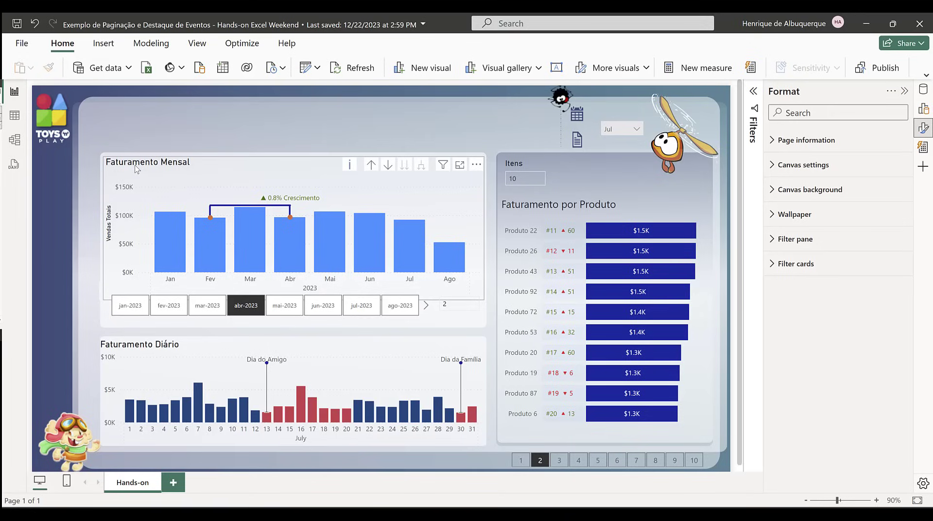
Step: Clear the Y-axis maximum of the Faturamento Mensal chart and set it by field value, based on the Eixo y measure
click(164, 169)
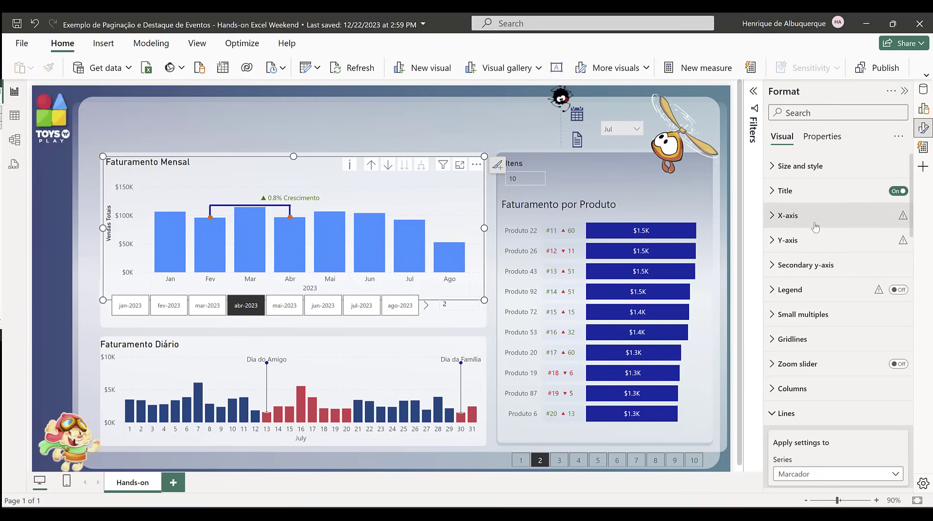
click(813, 240)
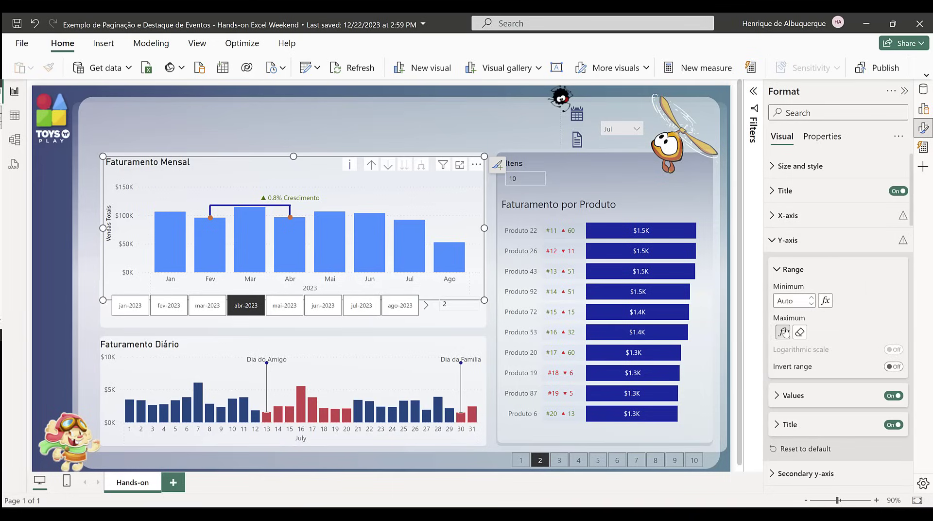
click(799, 332)
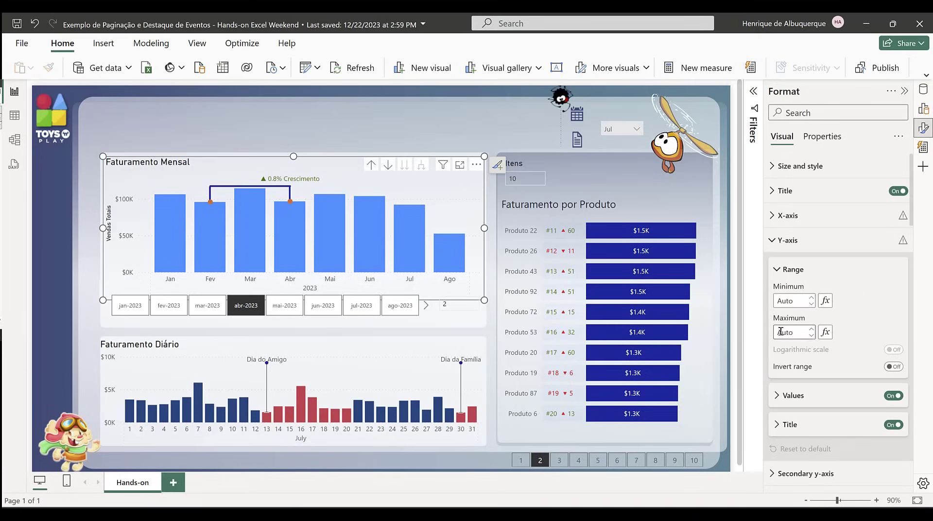
click(824, 332)
click(251, 127)
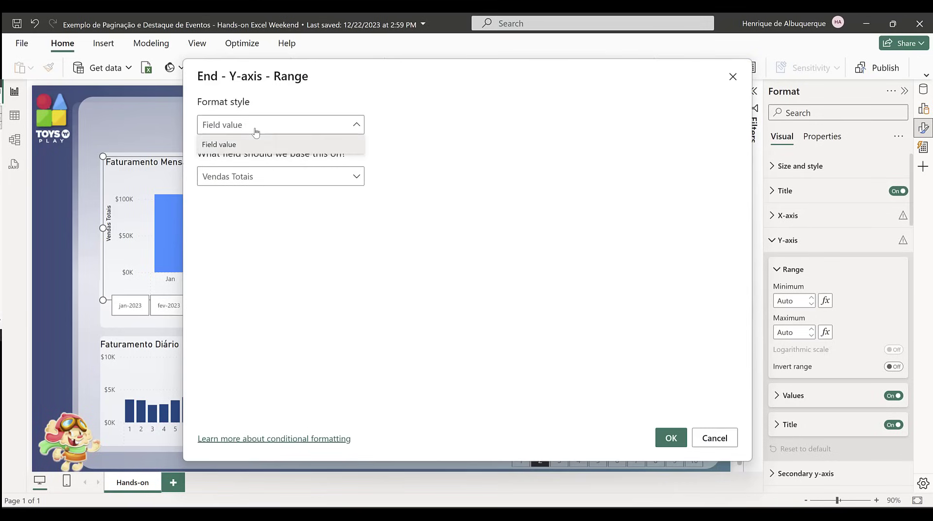
click(258, 144)
click(281, 180)
text(eix)
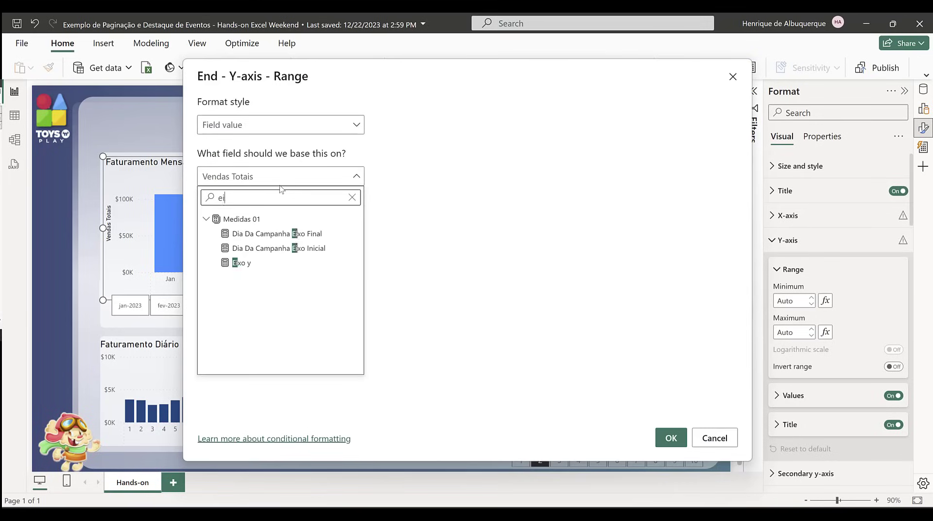
click(240, 264)
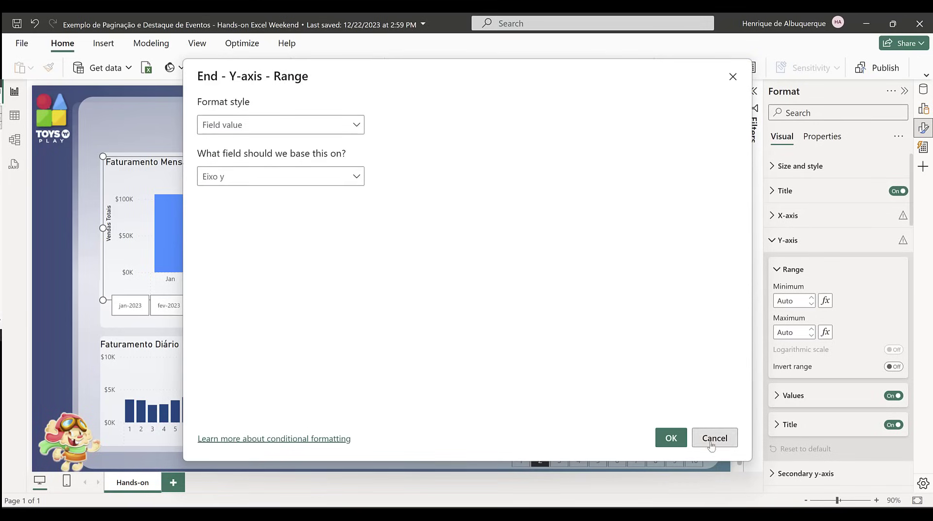
click(671, 438)
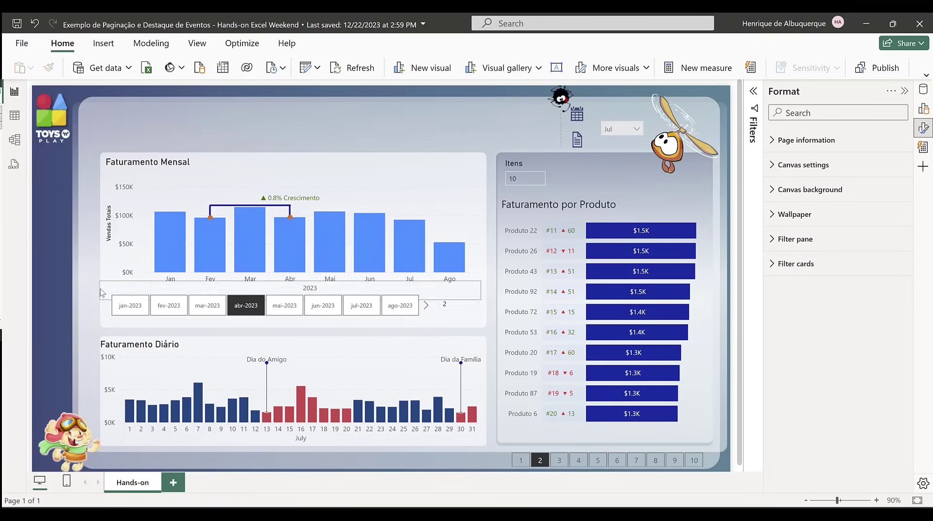
click(171, 153)
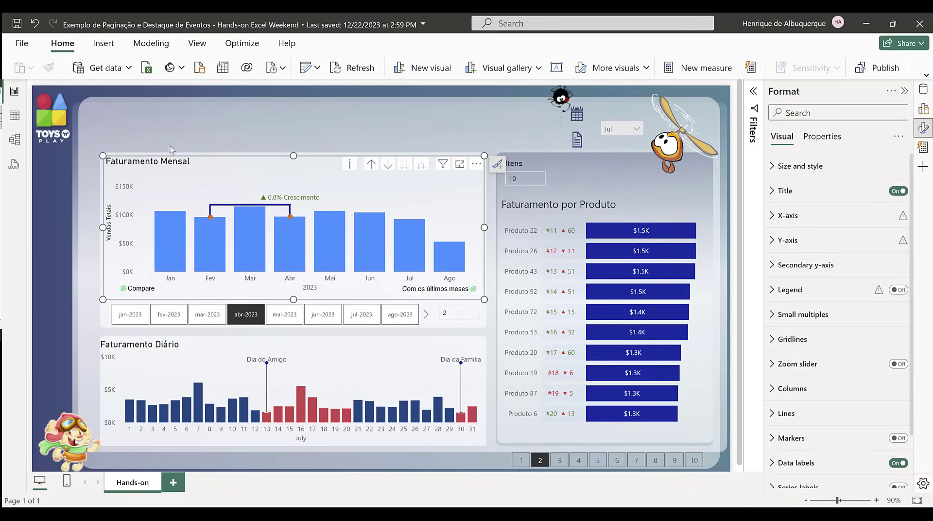
click(188, 123)
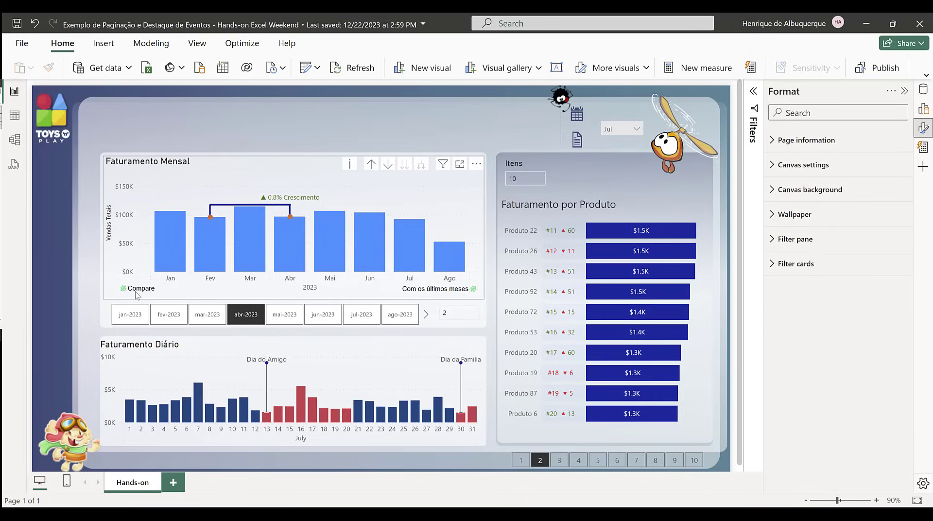